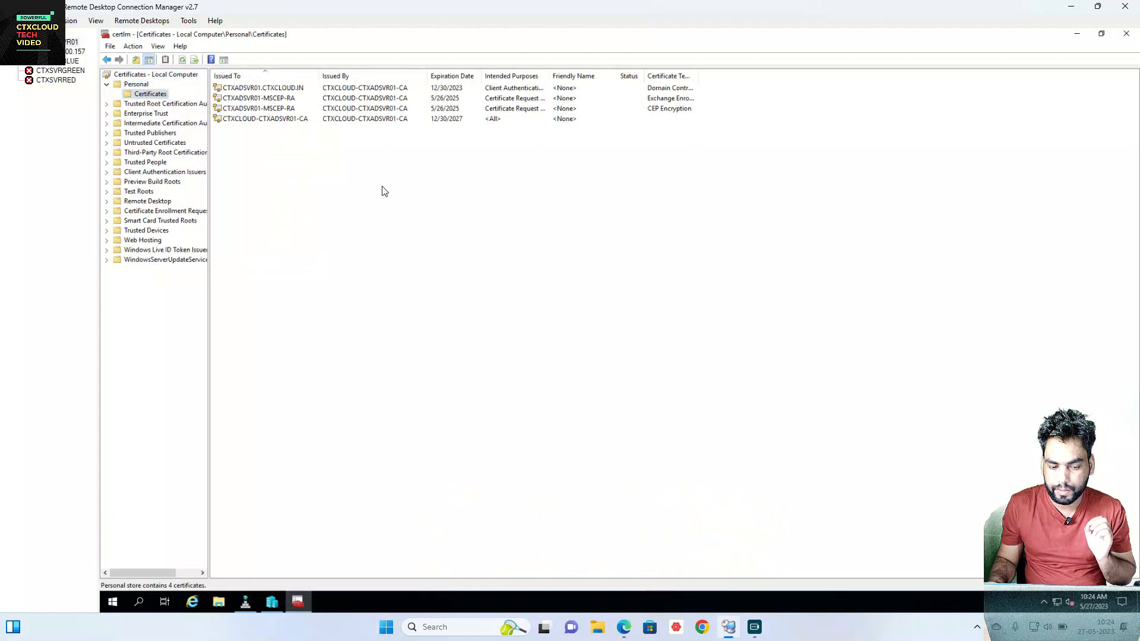
Step: Start a new certificate request in the Personal store under the Active Directory Enrollment Policy
{"action": "right_click", "coordinate": [384, 191]}
{"action": "mouse_move", "coordinate": [409, 193]}
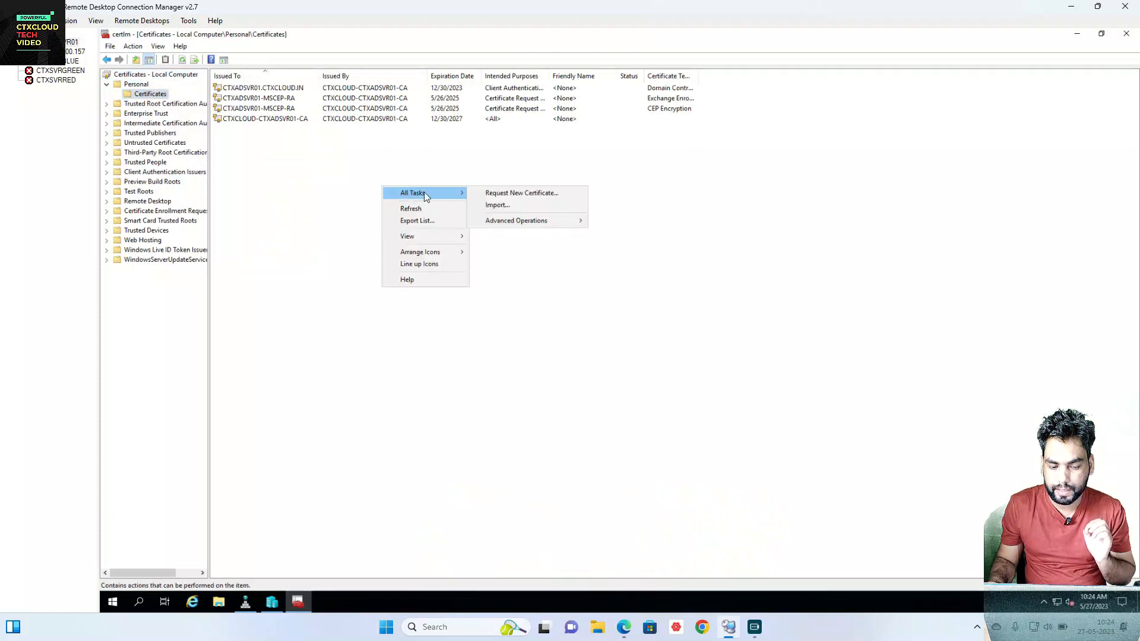
{"action": "left_click", "coordinate": [491, 196]}
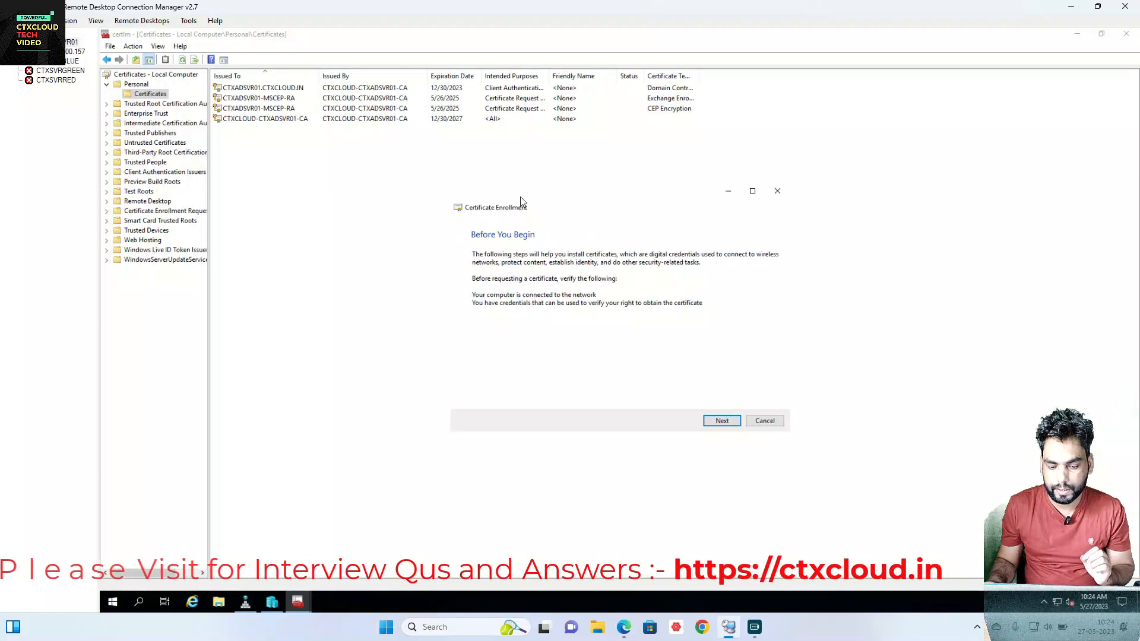
{"action": "left_click", "coordinate": [721, 419]}
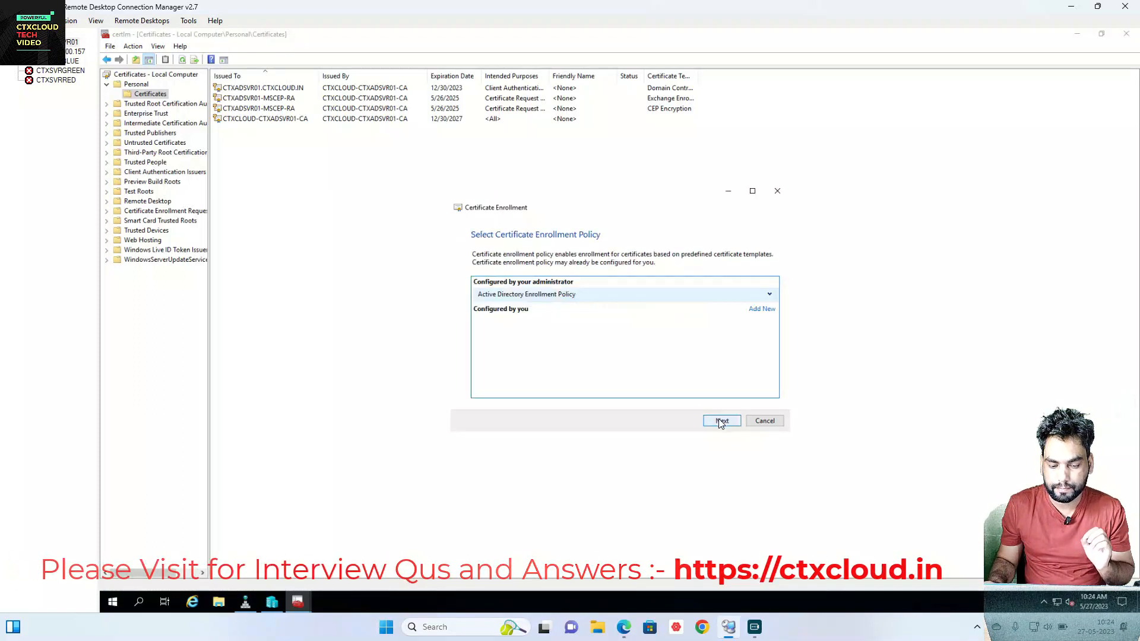
{"action": "left_click", "coordinate": [765, 296]}
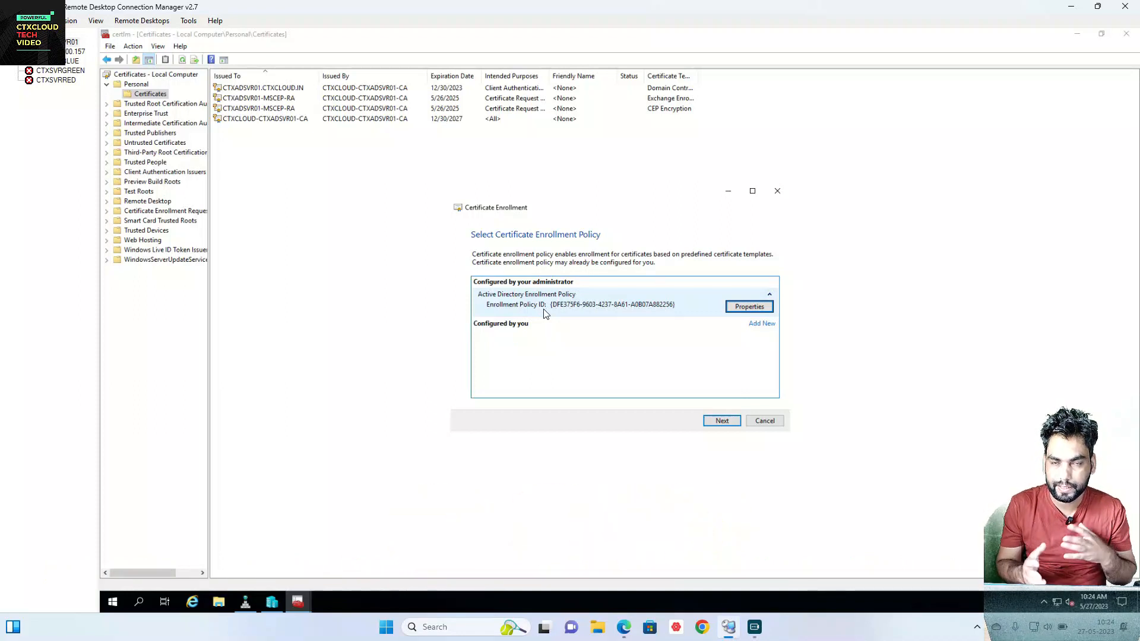
{"action": "left_click", "coordinate": [722, 420]}
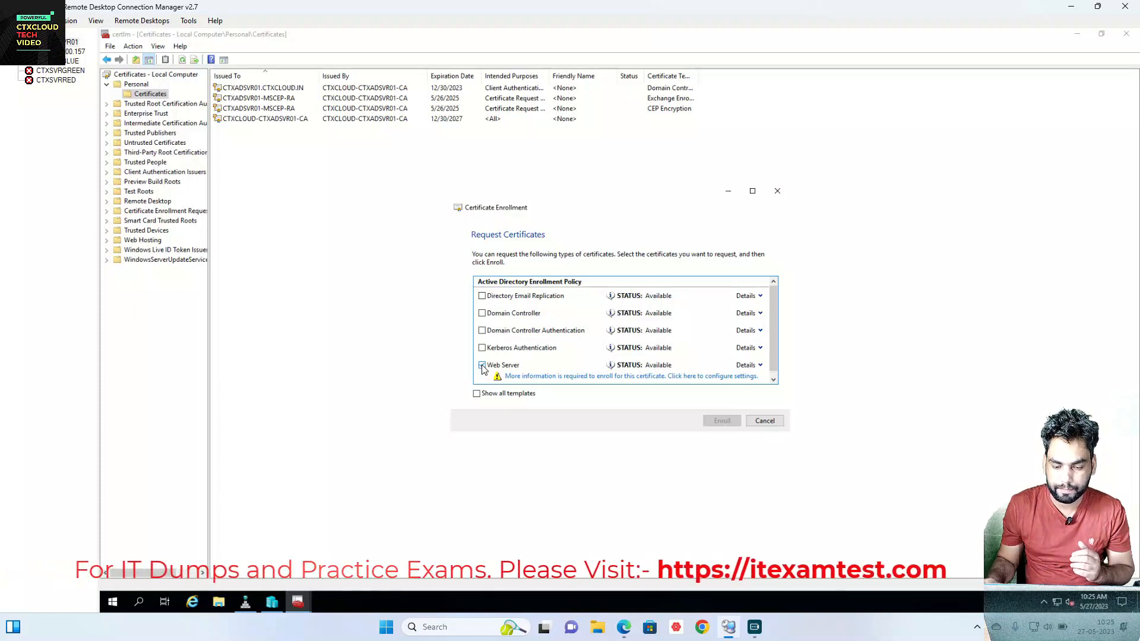
Step: Set the Web Server certificate's subject name type to Common name, then switch to the ADC browser
{"action": "left_click", "coordinate": [749, 367]}
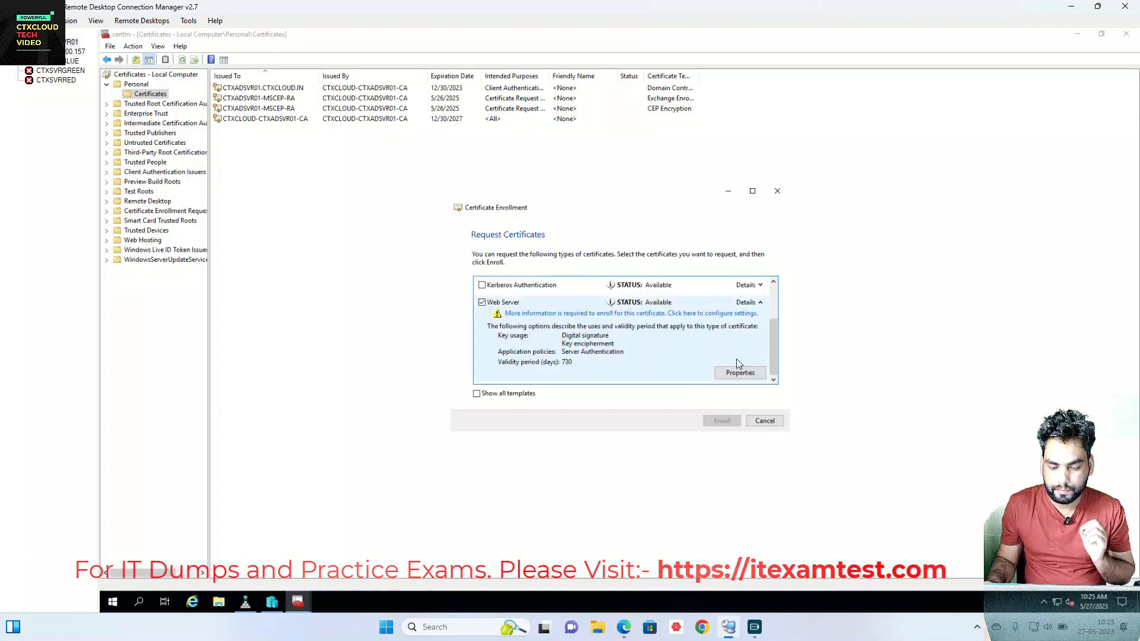
{"action": "left_click", "coordinate": [739, 372]}
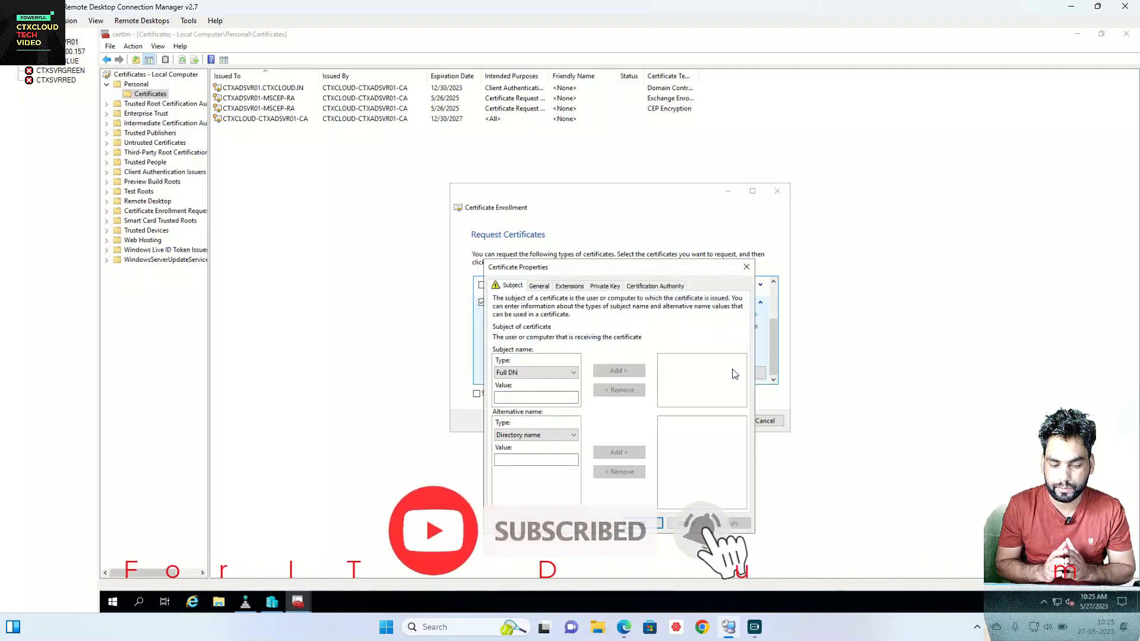
{"action": "left_click", "coordinate": [509, 374]}
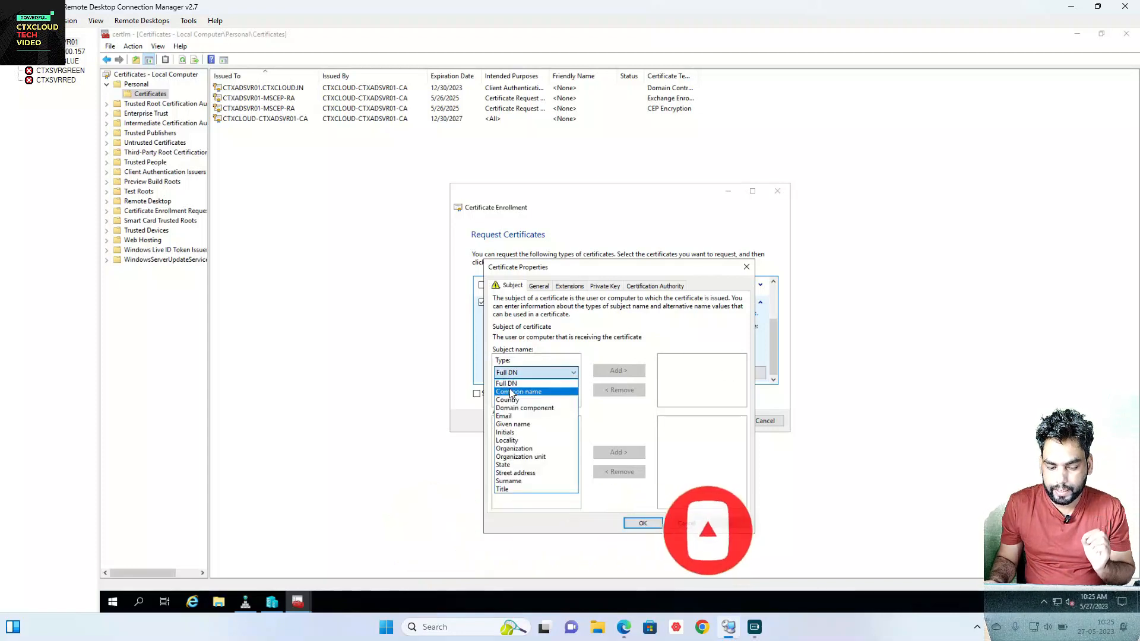
{"action": "left_click", "coordinate": [509, 390]}
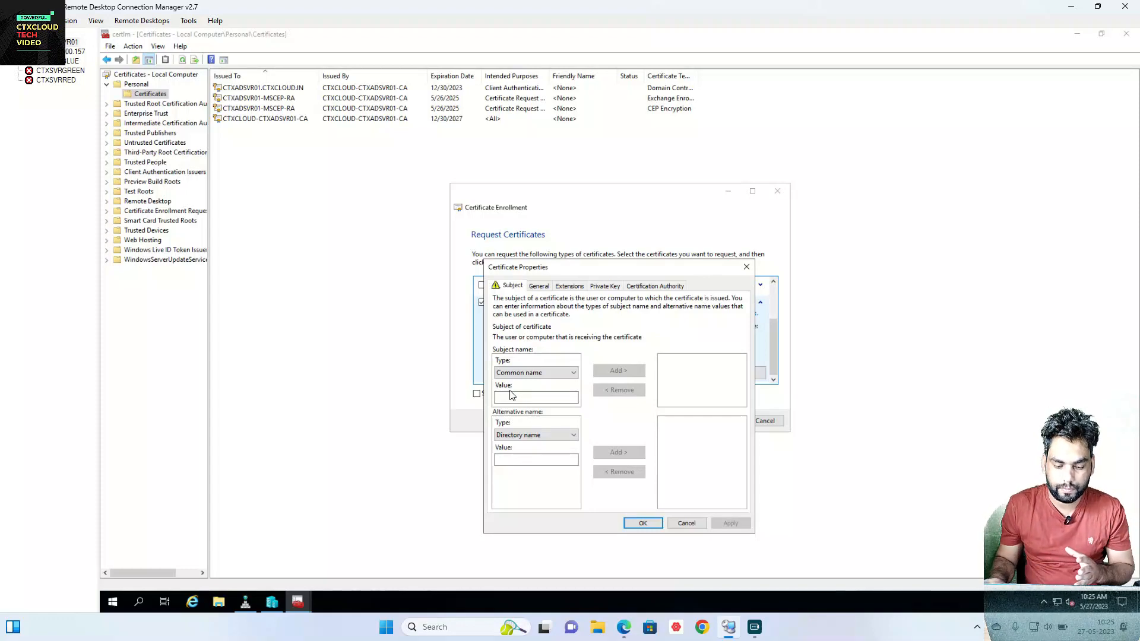
{"action": "left_click", "coordinate": [627, 630]}
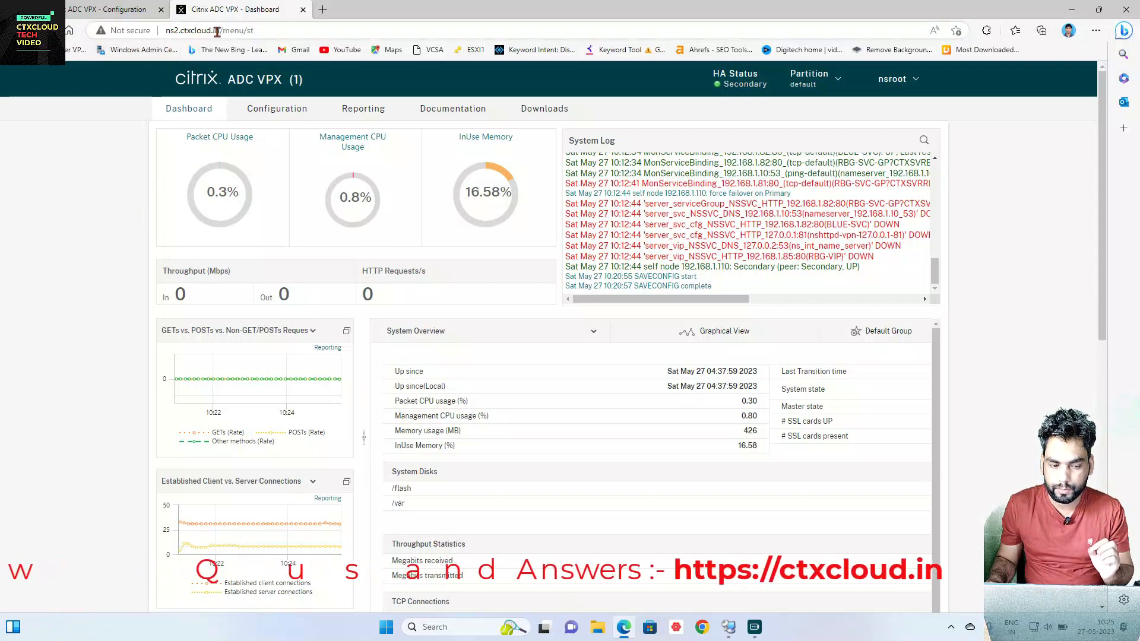
Step: Confirm ns1 is Primary and ns2 Secondary in the ADC tabs, then return to certlm
{"action": "left_click", "coordinate": [113, 10]}
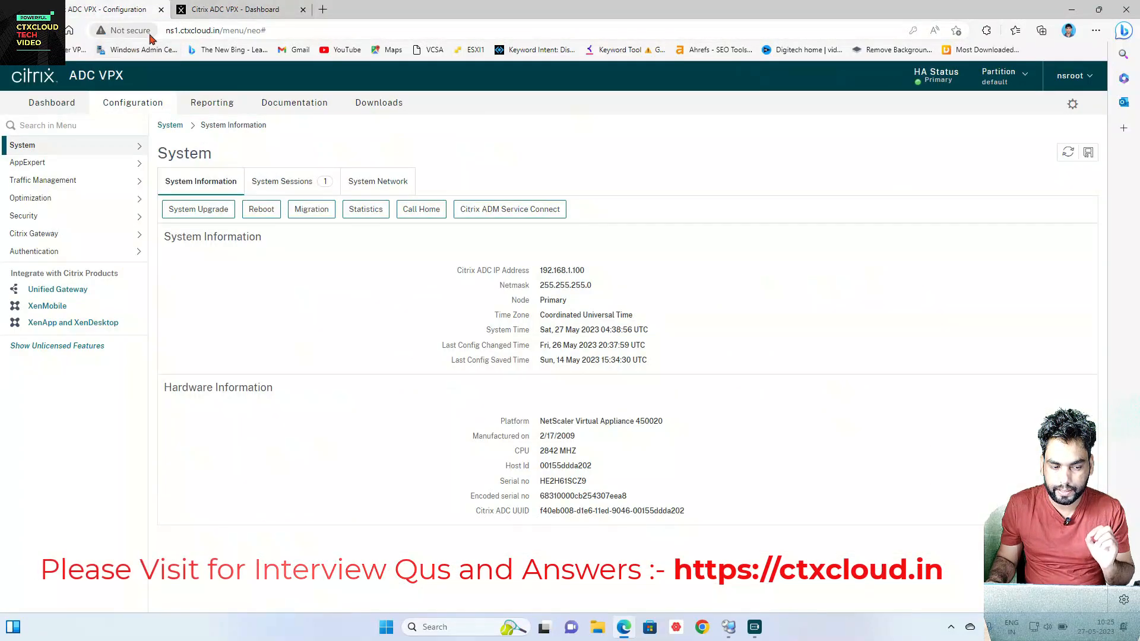
{"action": "left_click", "coordinate": [223, 10]}
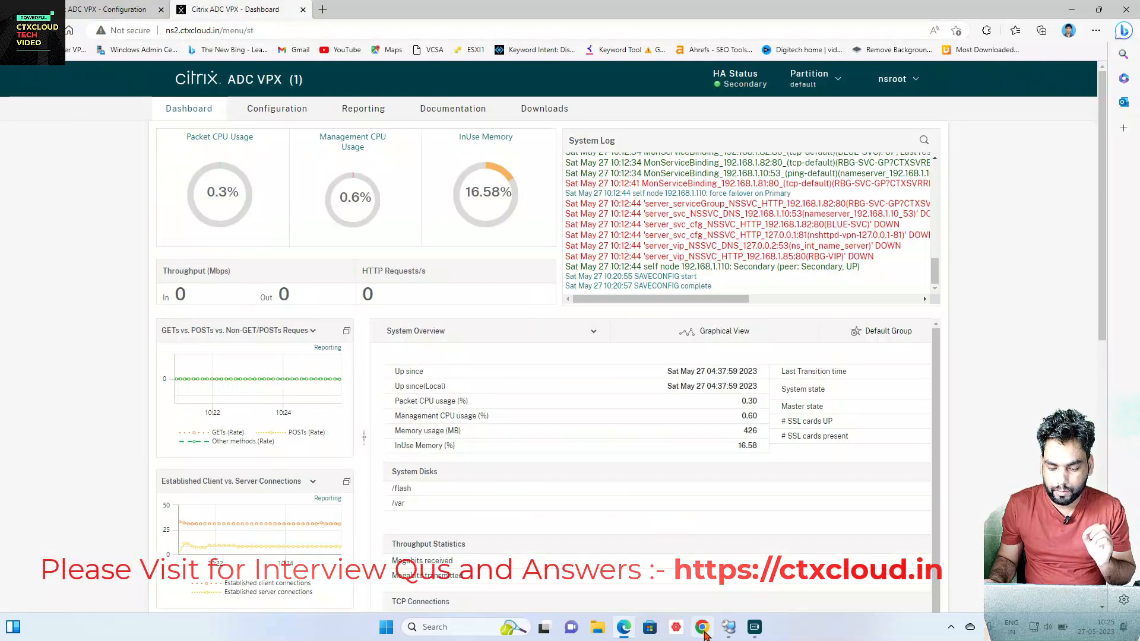
{"action": "left_click", "coordinate": [729, 627]}
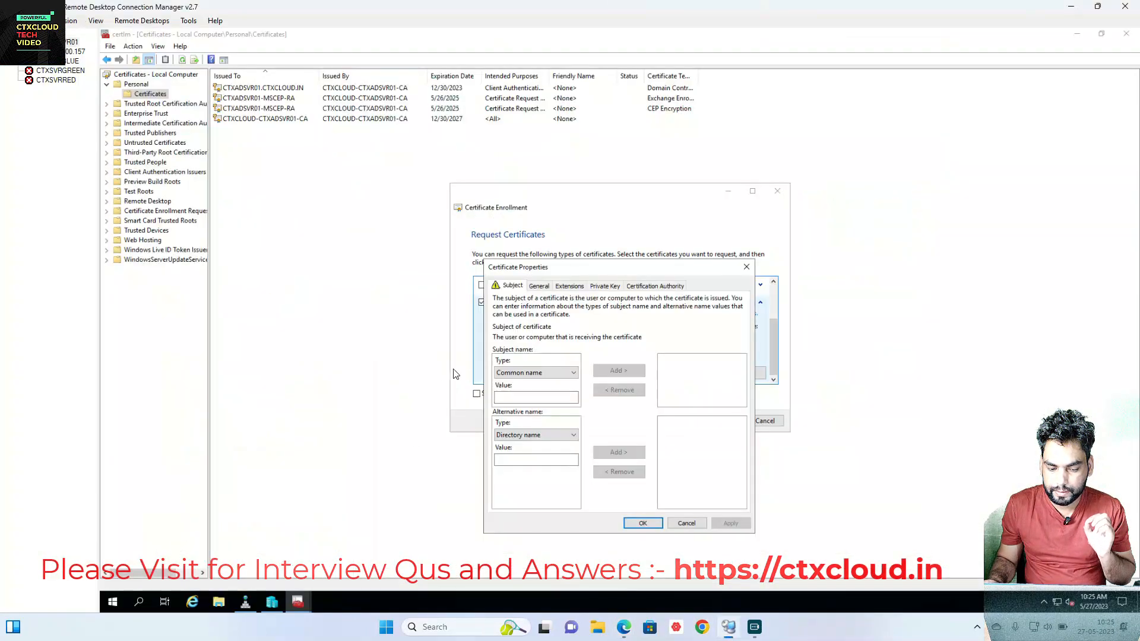
Step: Add the subject common name CN=ns2.ctxcloud.in
{"action": "left_click", "coordinate": [506, 396]}
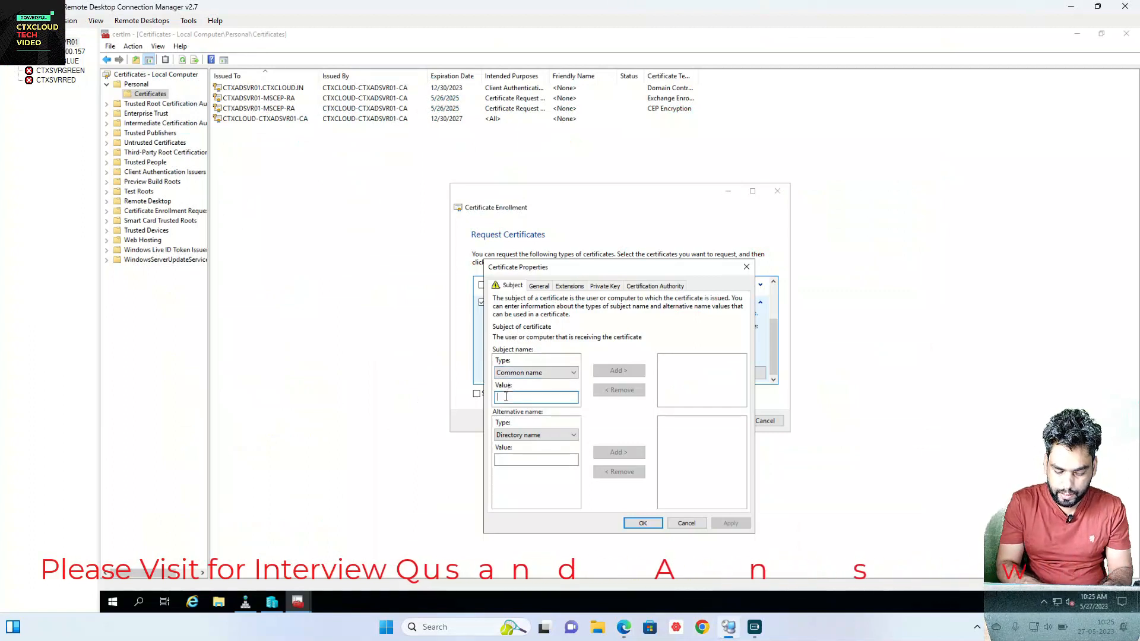
{"action": "type", "text": "ns2."}
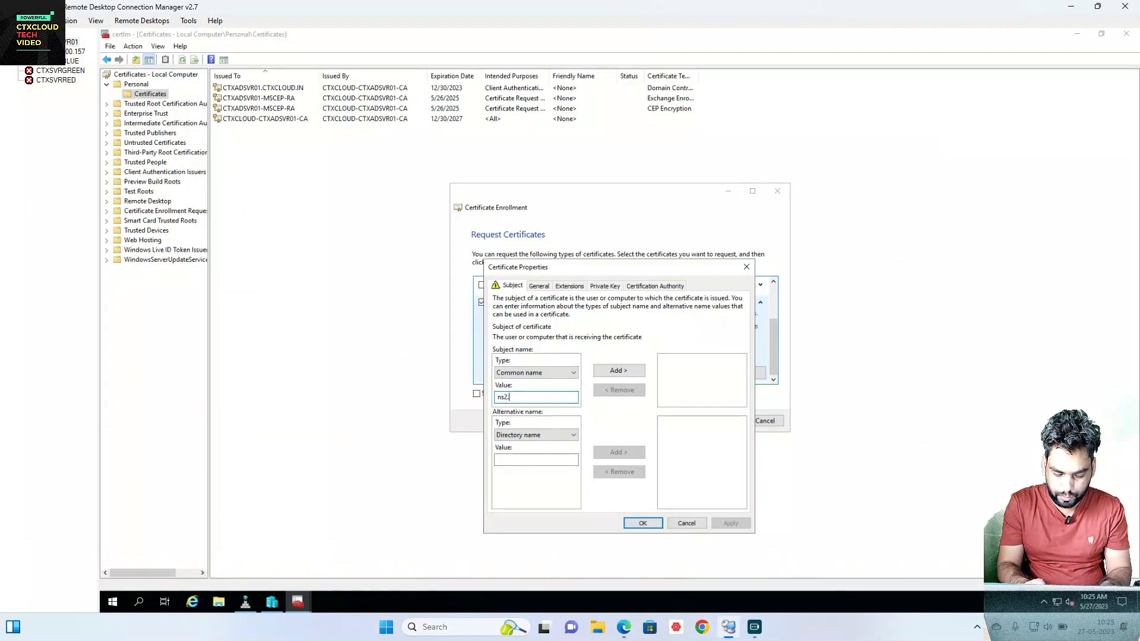
{"action": "type", "text": "ctxclo"}
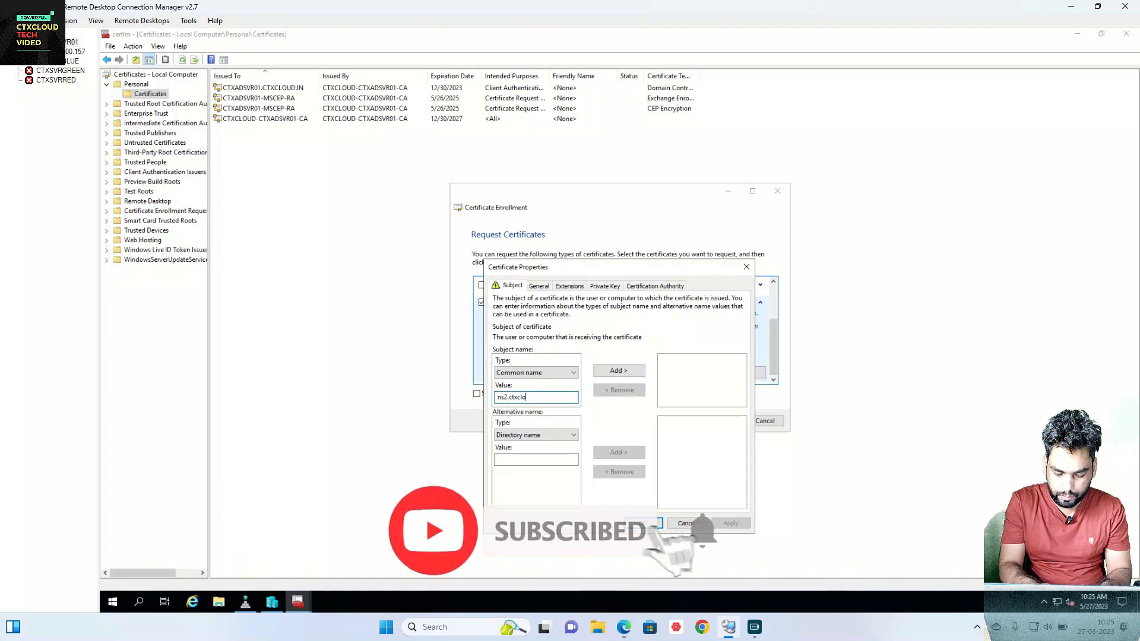
{"action": "type", "text": "ud.in"}
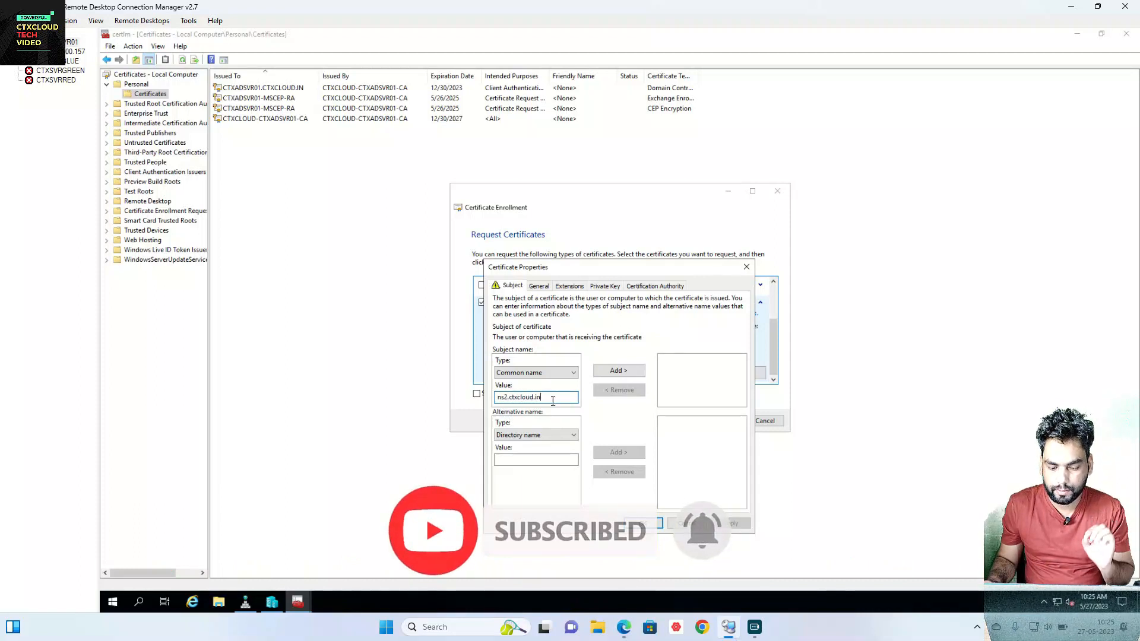
{"action": "left_click", "coordinate": [620, 371]}
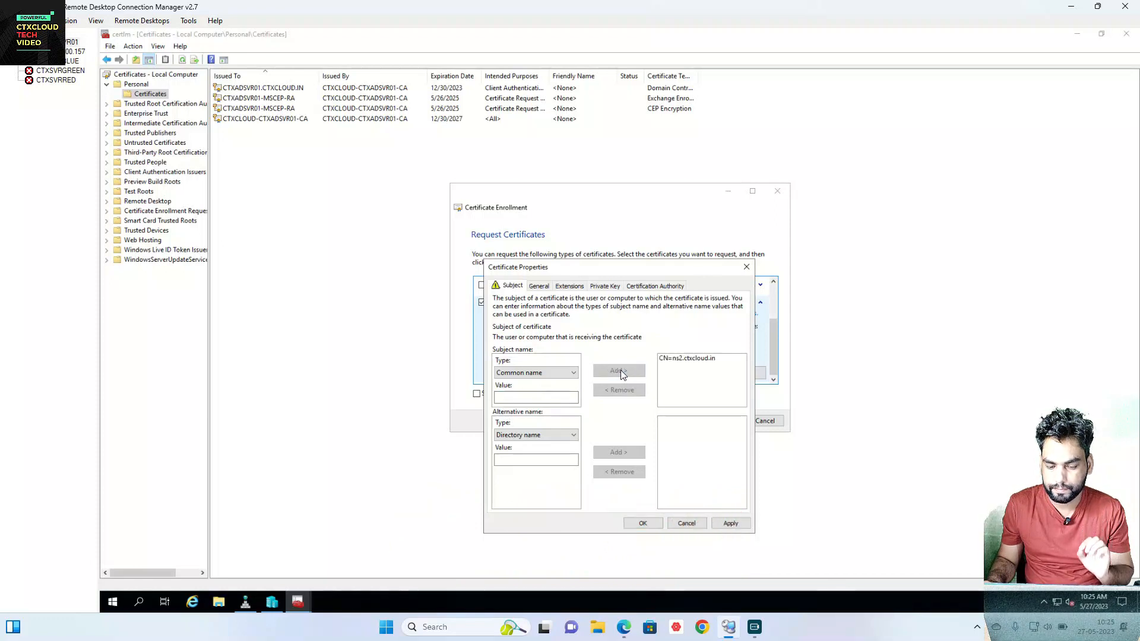
Step: Add DNS alternative names ns2 and ns2.ctxcloud.in
{"action": "left_click", "coordinate": [540, 436]}
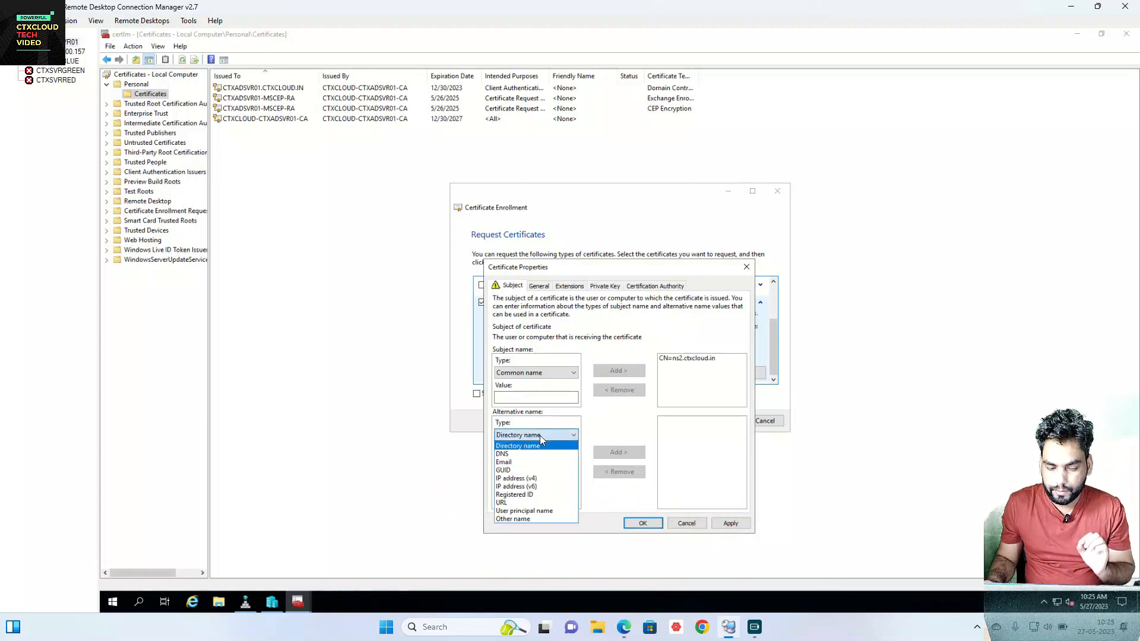
{"action": "left_click", "coordinate": [534, 454]}
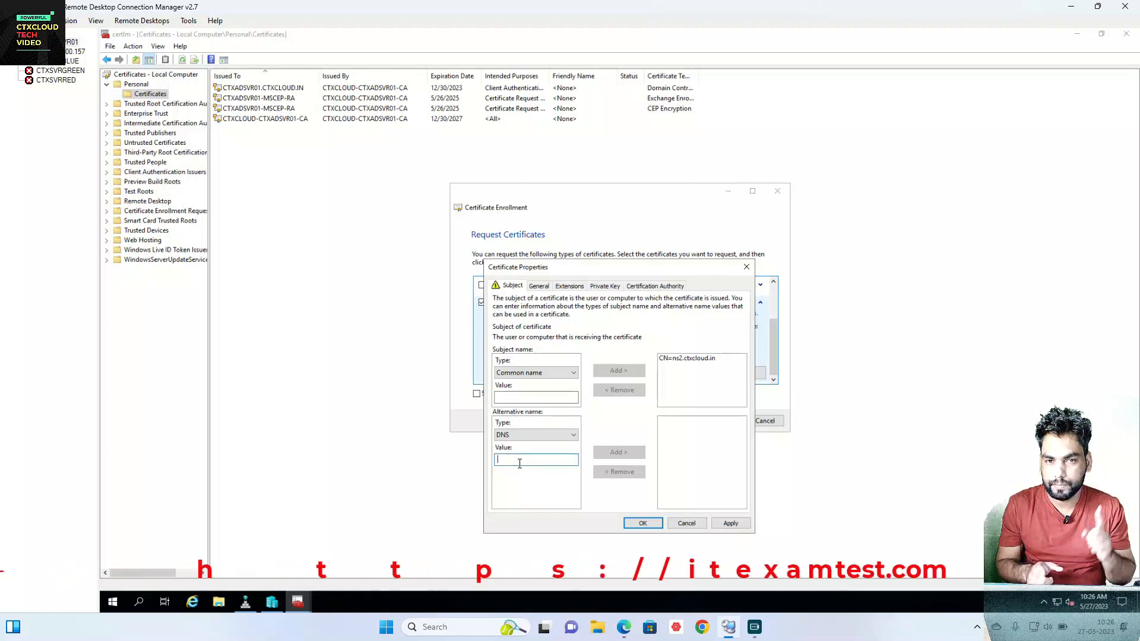
{"action": "type", "text": "ns2"}
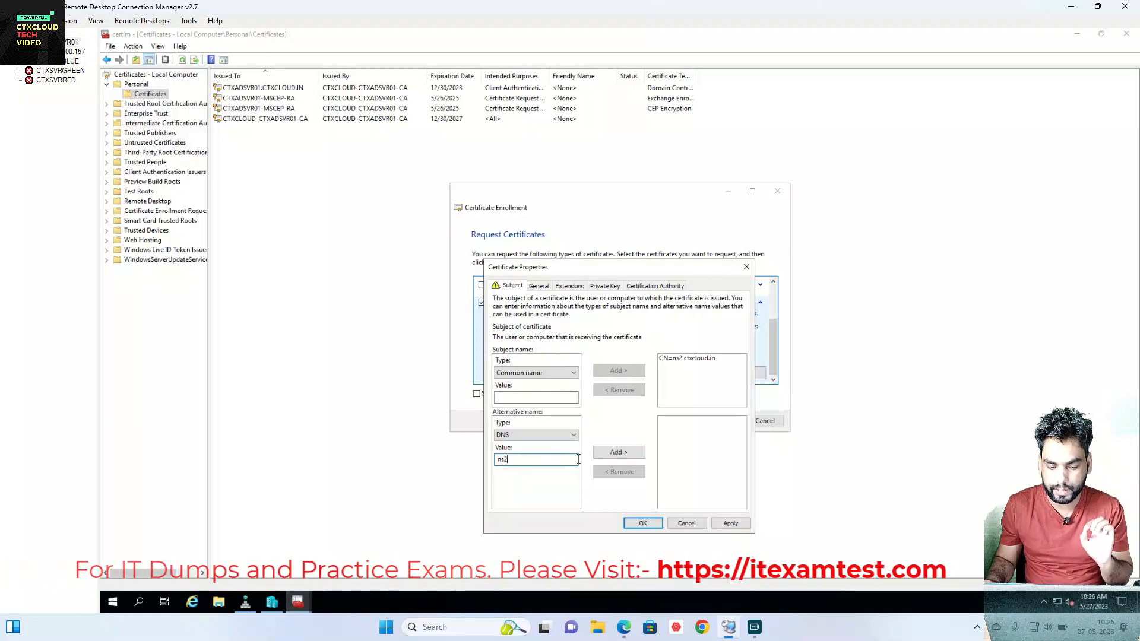
{"action": "left_click", "coordinate": [618, 453]}
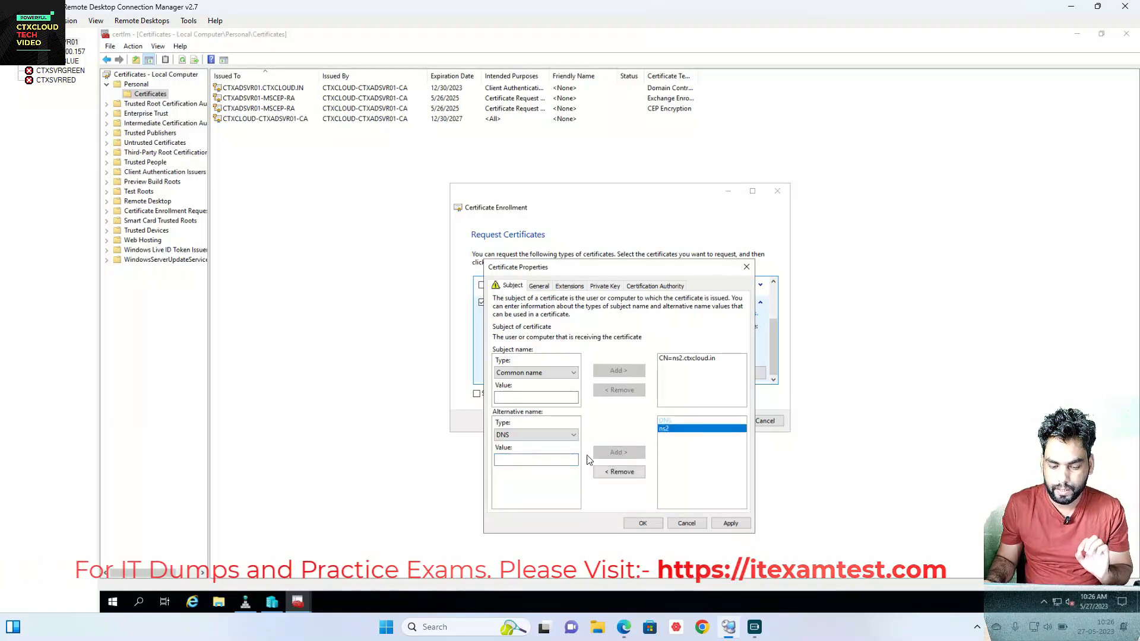
{"action": "left_click", "coordinate": [523, 463]}
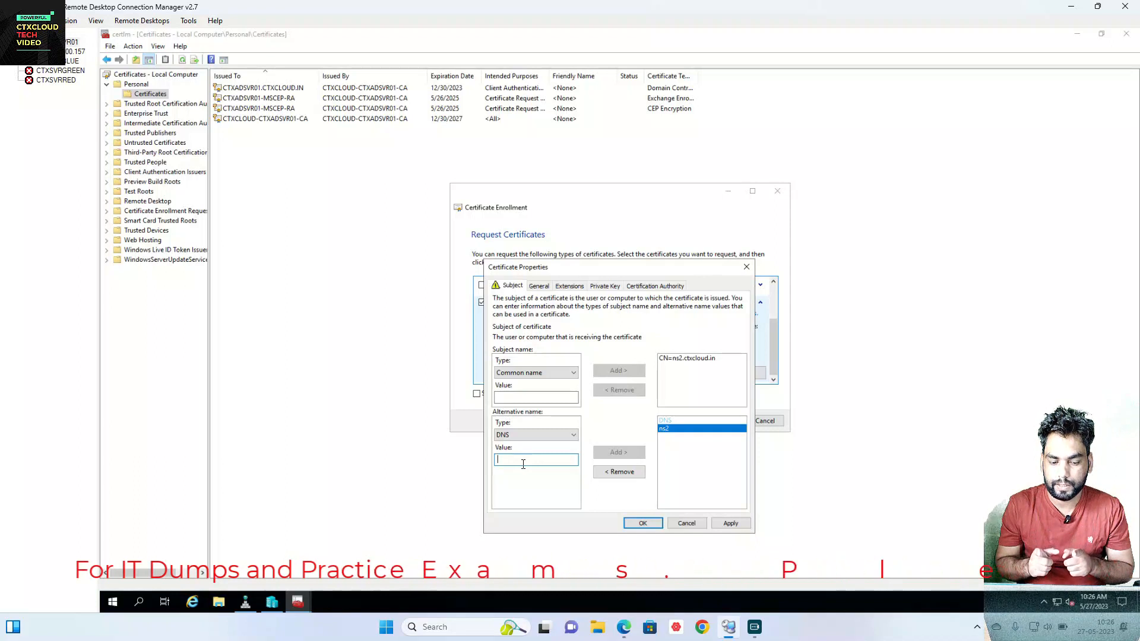
{"action": "type", "text": "ns2"}
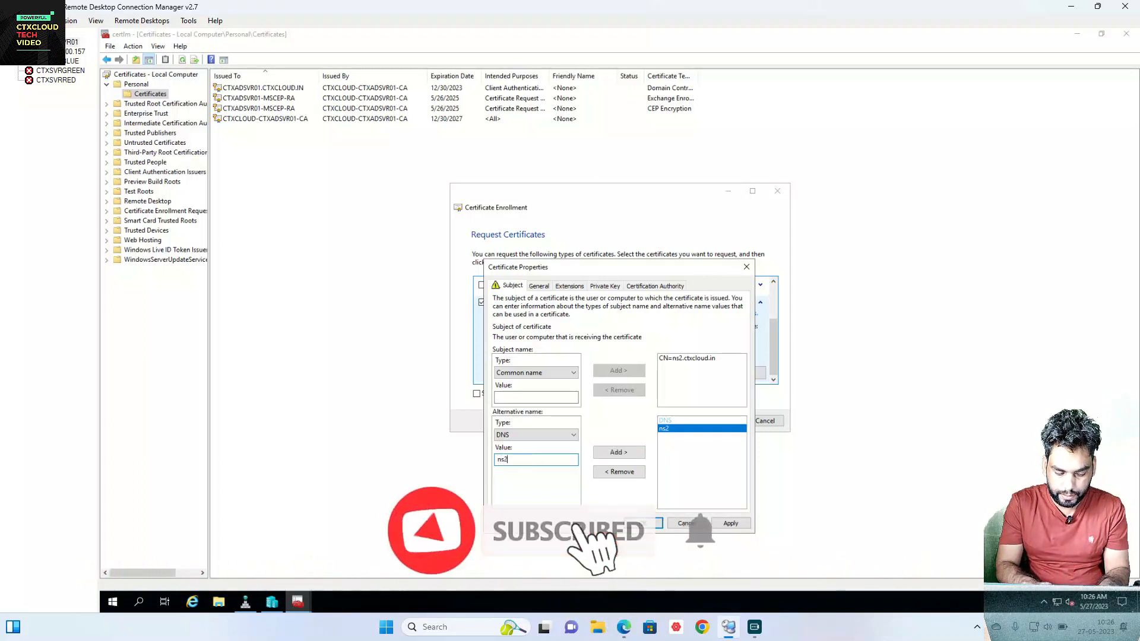
{"action": "type", "text": ".ctxcloud.in"}
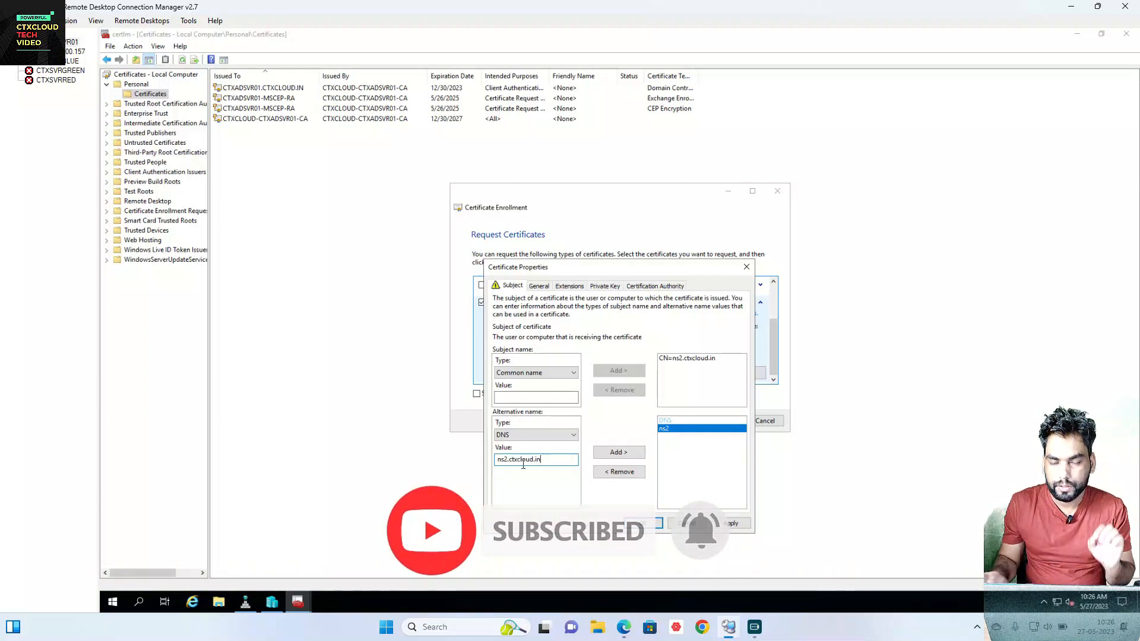
{"action": "left_click", "coordinate": [627, 454]}
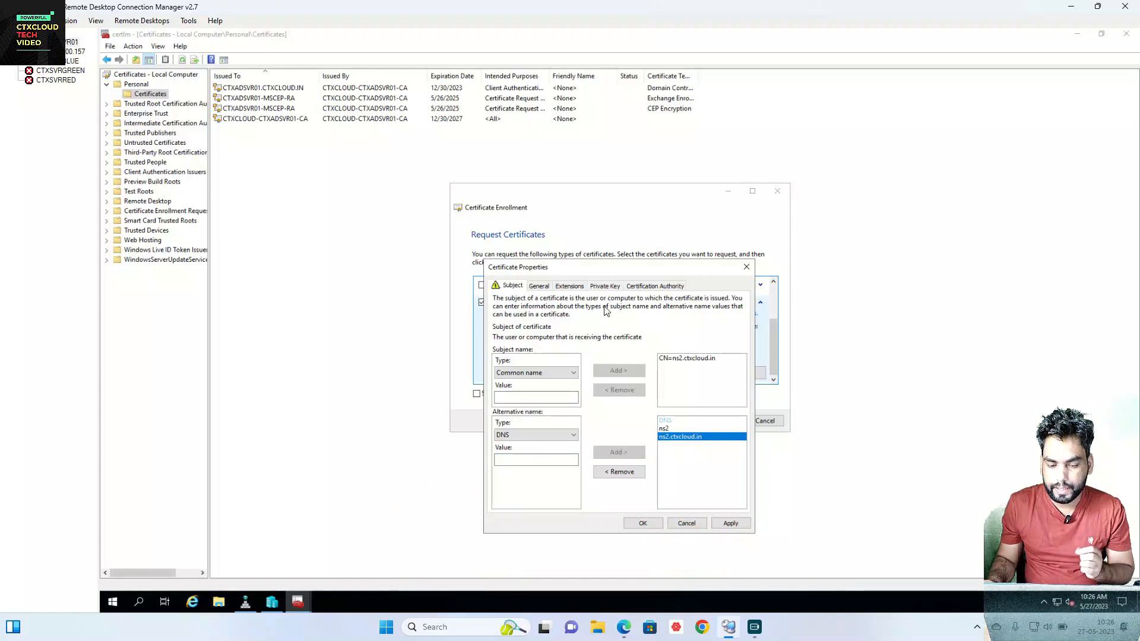
Step: Mark the Web Server private key as exportable and close Certificate Properties
{"action": "left_click", "coordinate": [604, 287]}
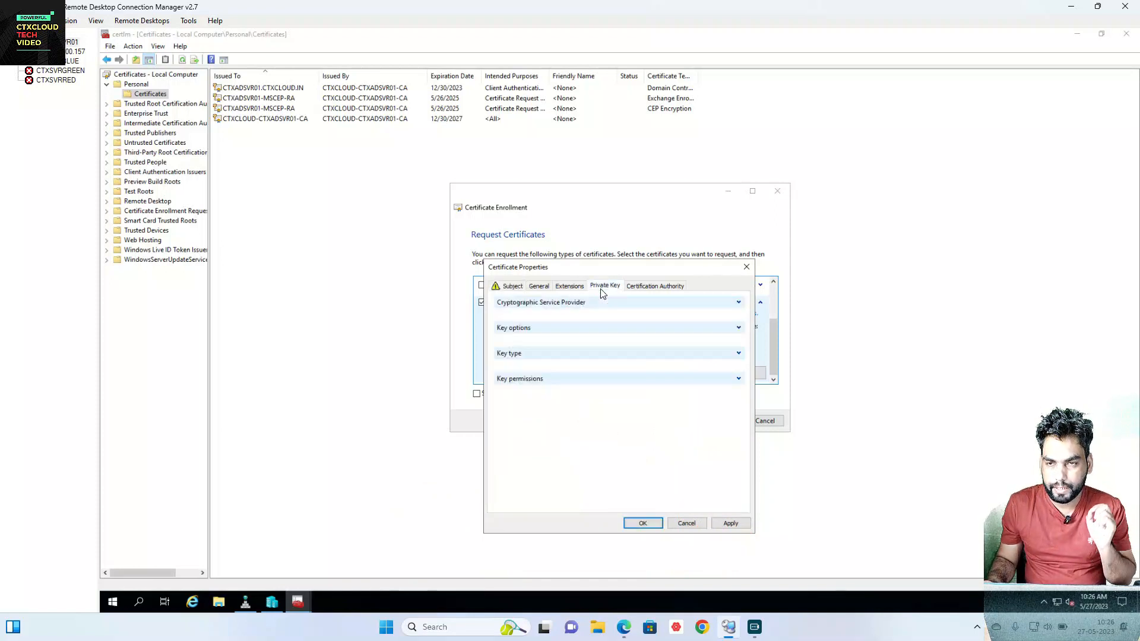
{"action": "left_click", "coordinate": [740, 331]}
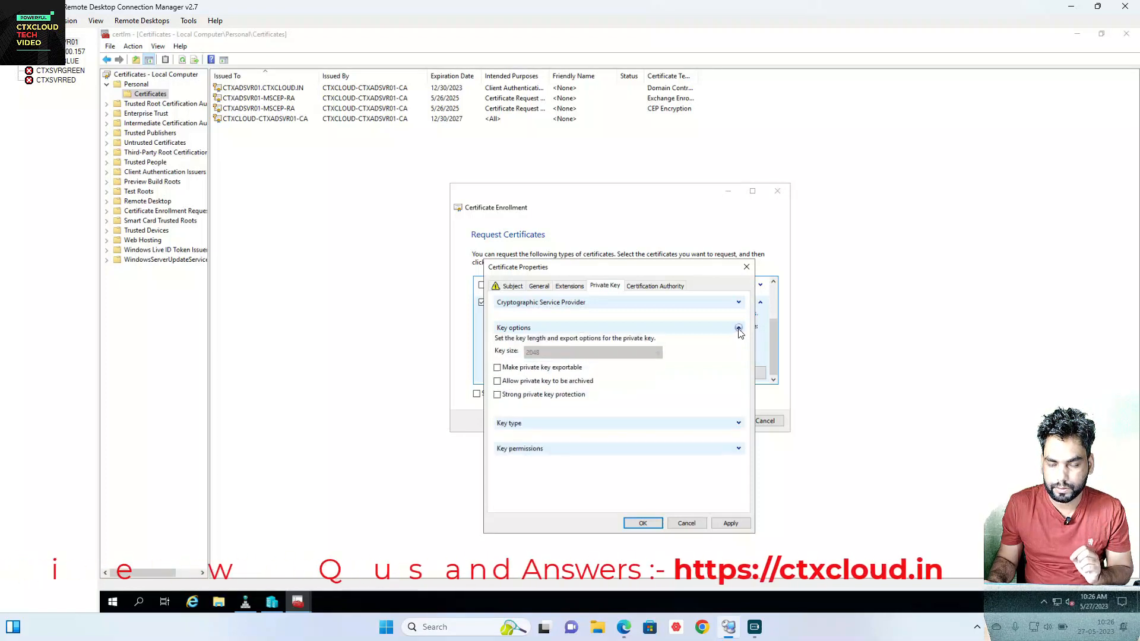
{"action": "left_click", "coordinate": [500, 370]}
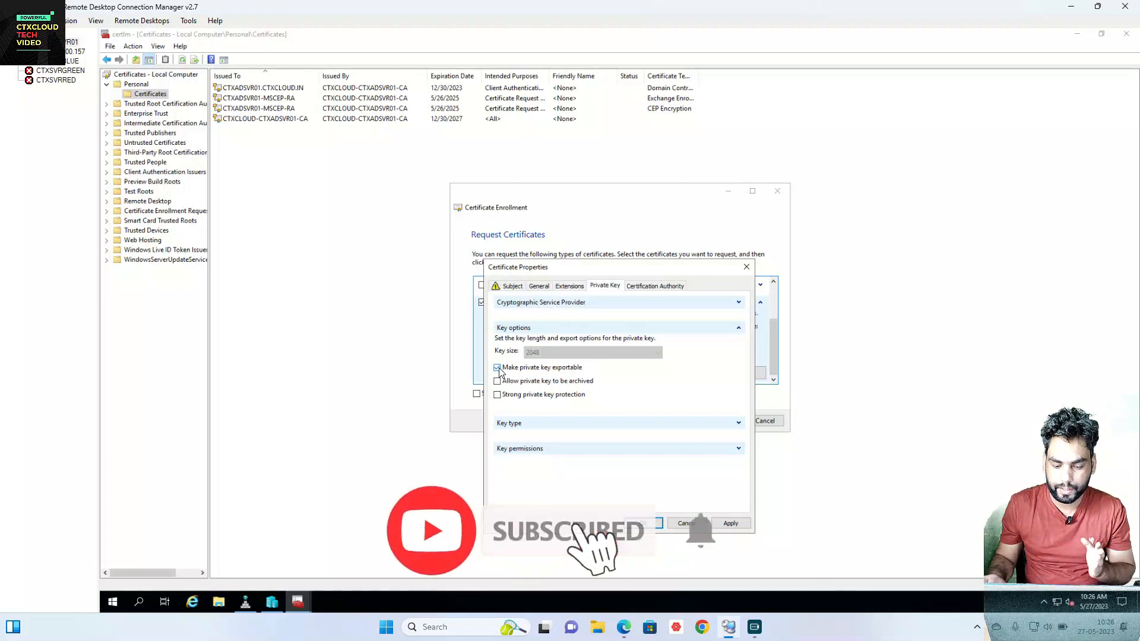
{"action": "left_click", "coordinate": [648, 525]}
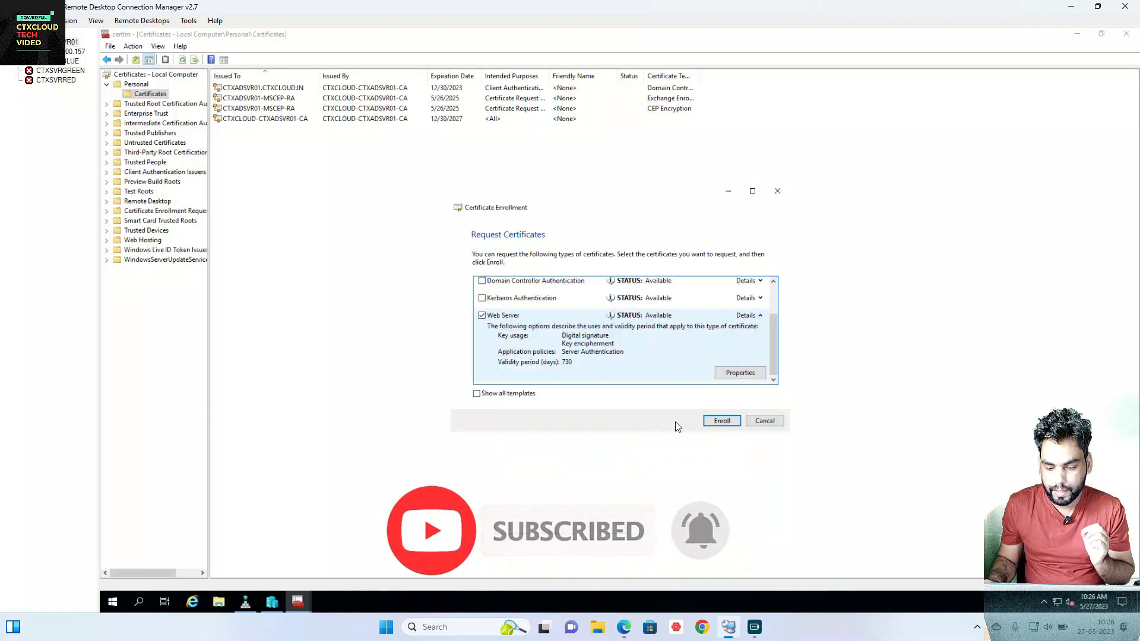
Step: Enroll the Web Server certificate and select the new ns2.ctxcloud.in entry in Personal
{"action": "left_click", "coordinate": [720, 422]}
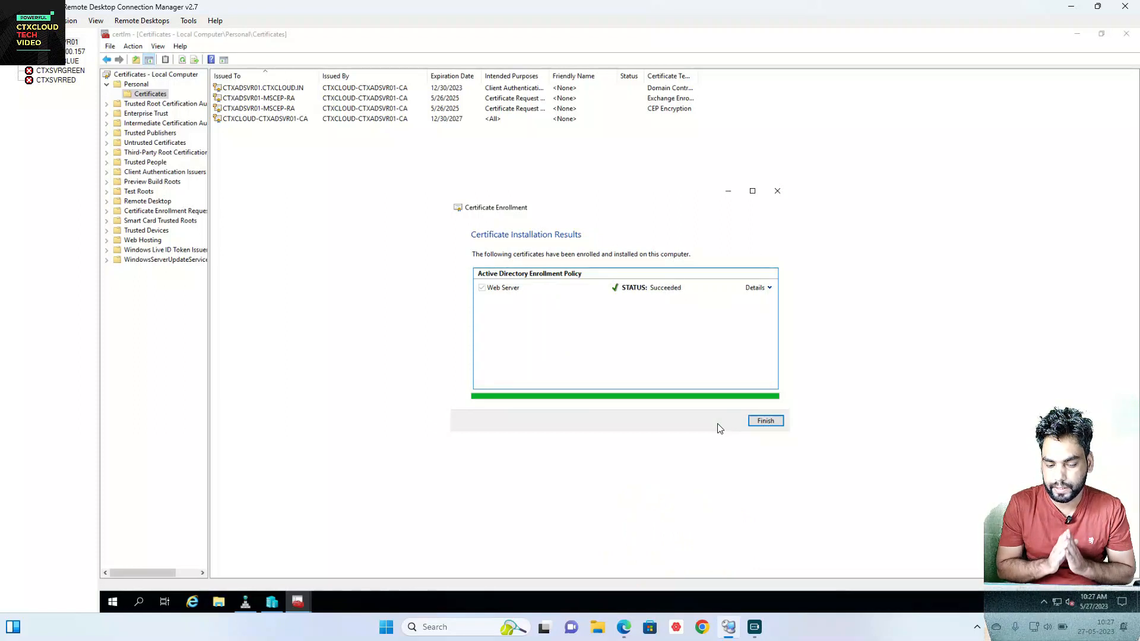
{"action": "left_click", "coordinate": [765, 421]}
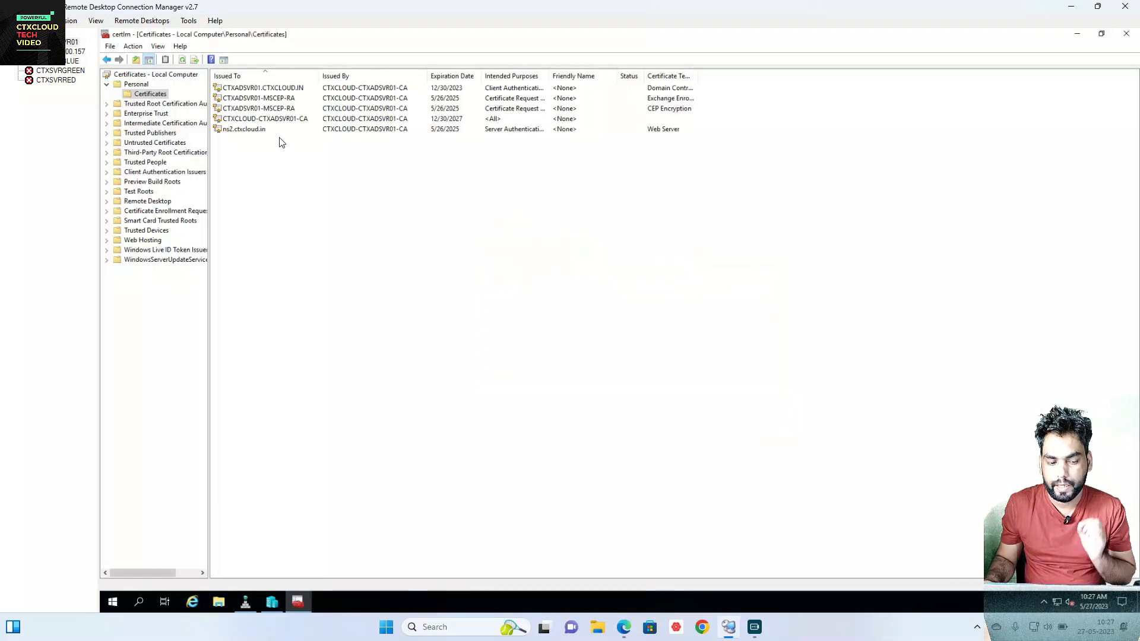
{"action": "left_click", "coordinate": [259, 133]}
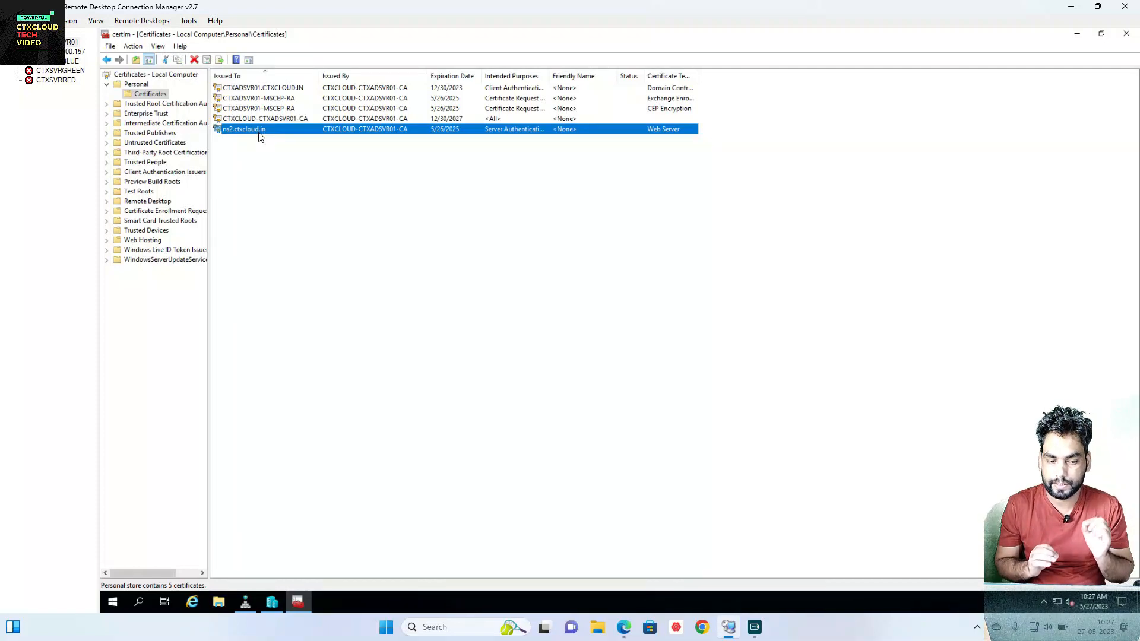
Step: Export the ns2.ctxcloud.in certificate, choosing to include its private key
{"action": "right_click", "coordinate": [261, 135]}
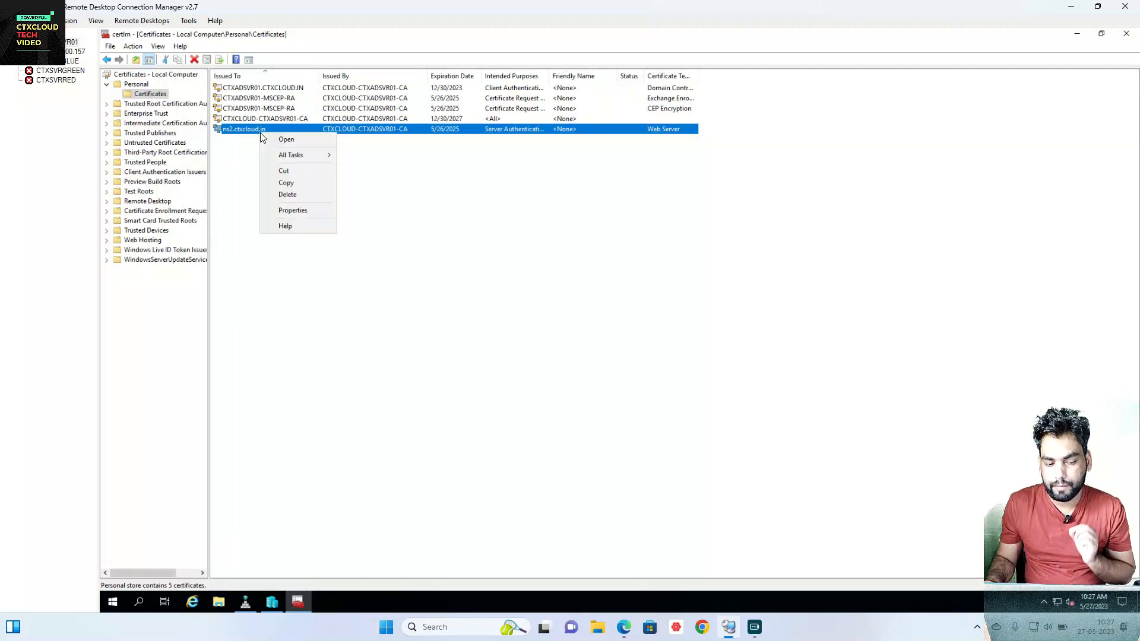
{"action": "mouse_move", "coordinate": [297, 158]}
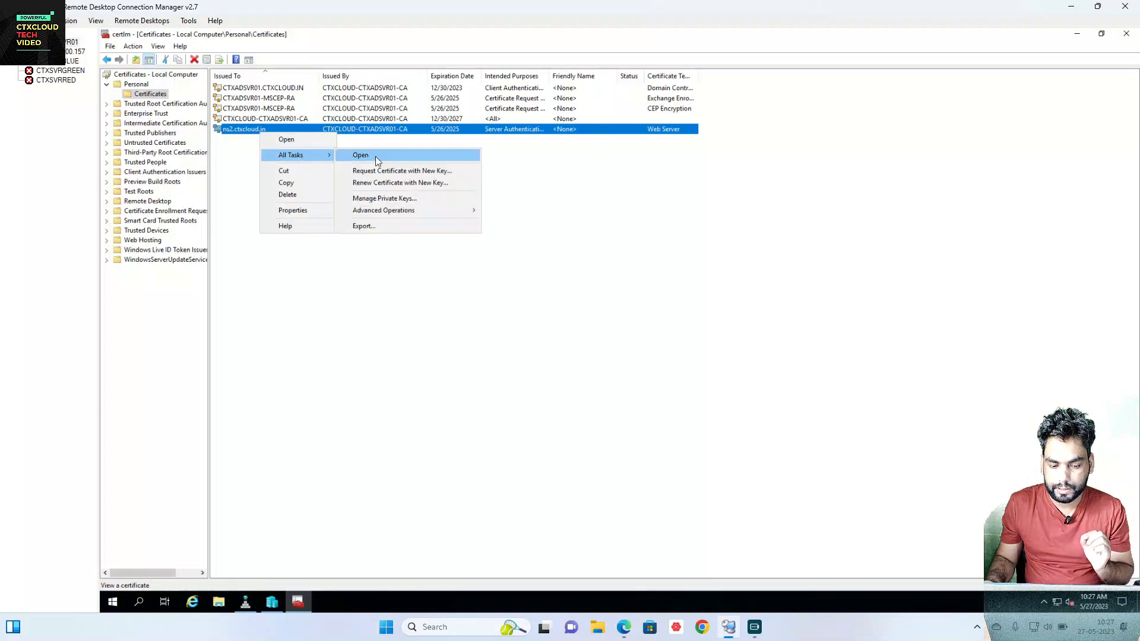
{"action": "left_click", "coordinate": [373, 228]}
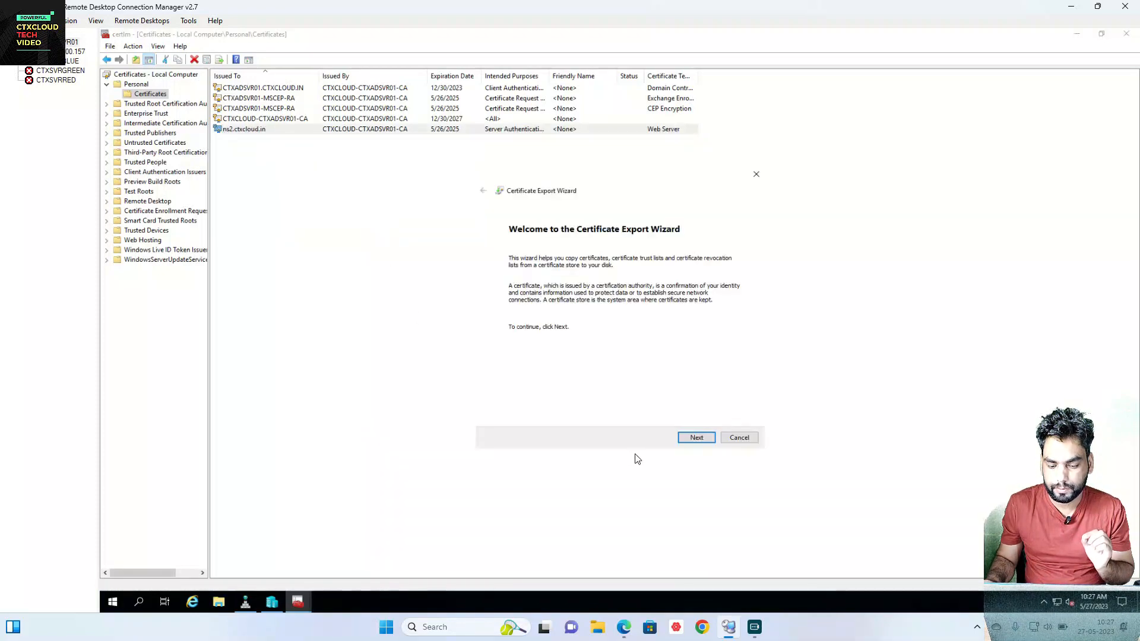
{"action": "left_click", "coordinate": [696, 438]}
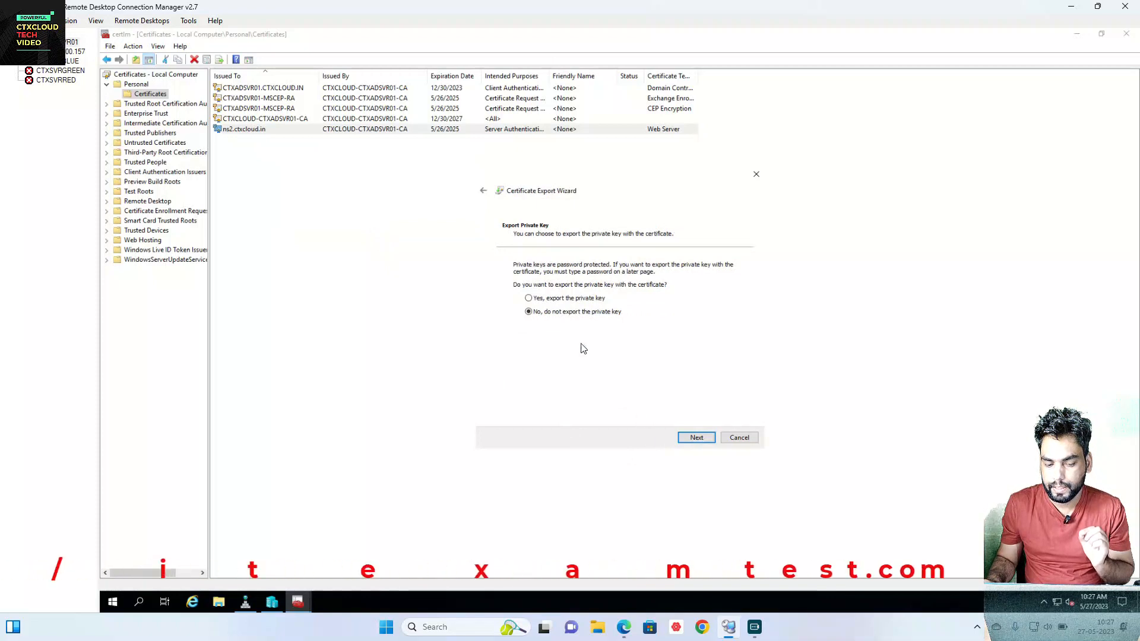
{"action": "left_click", "coordinate": [530, 300]}
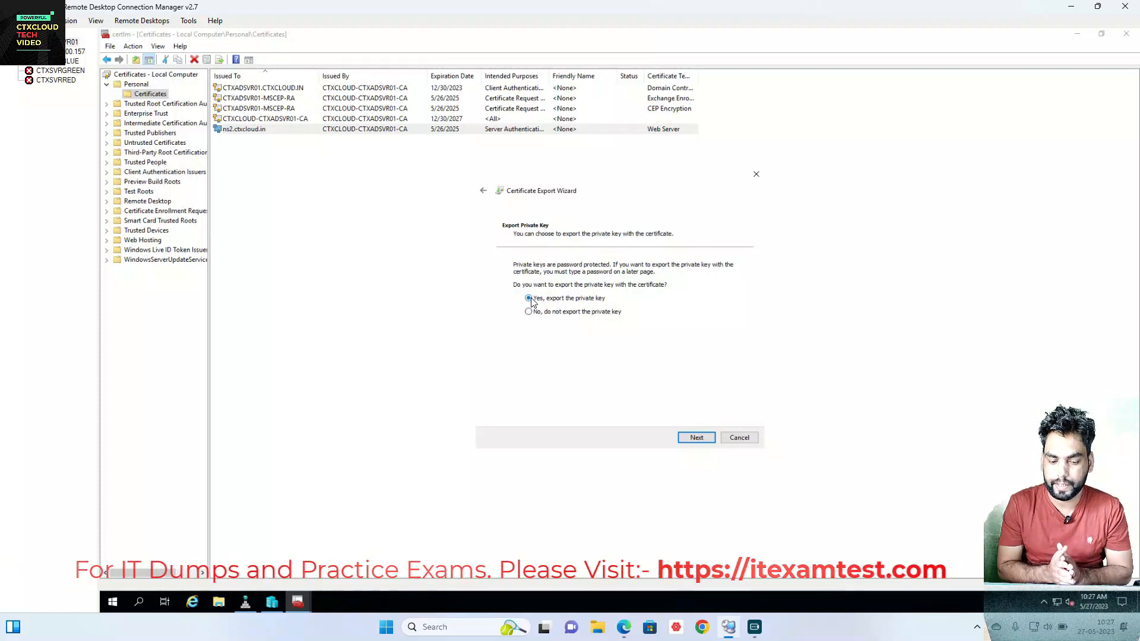
{"action": "left_click", "coordinate": [695, 438]}
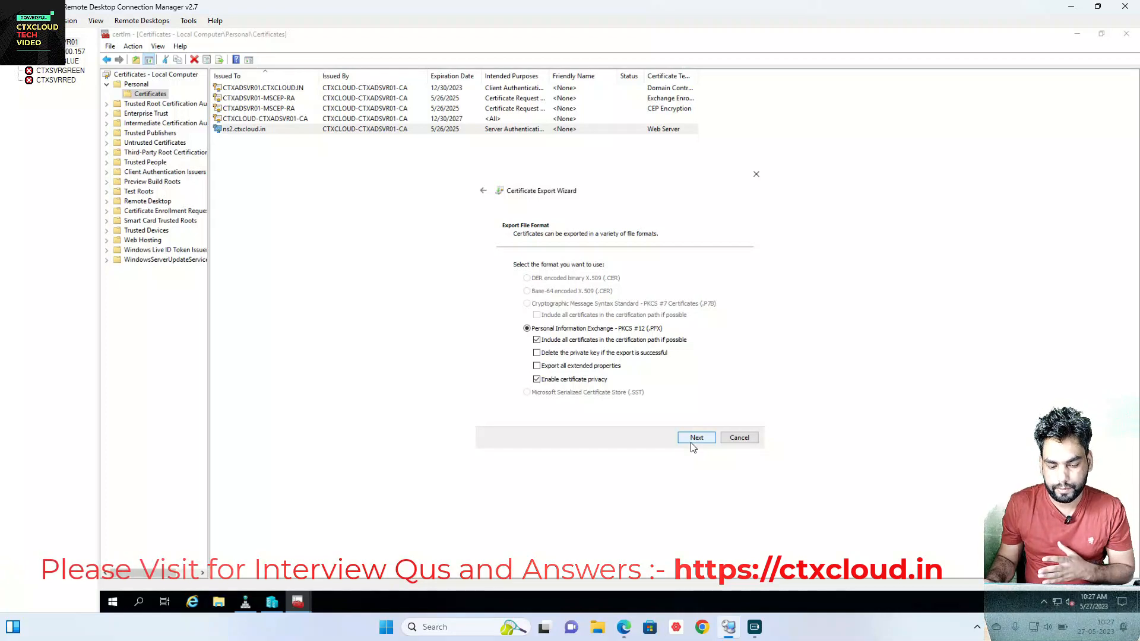
Step: Keep PFX format and protect the export with a password, entered and confirmed
{"action": "left_click", "coordinate": [693, 440]}
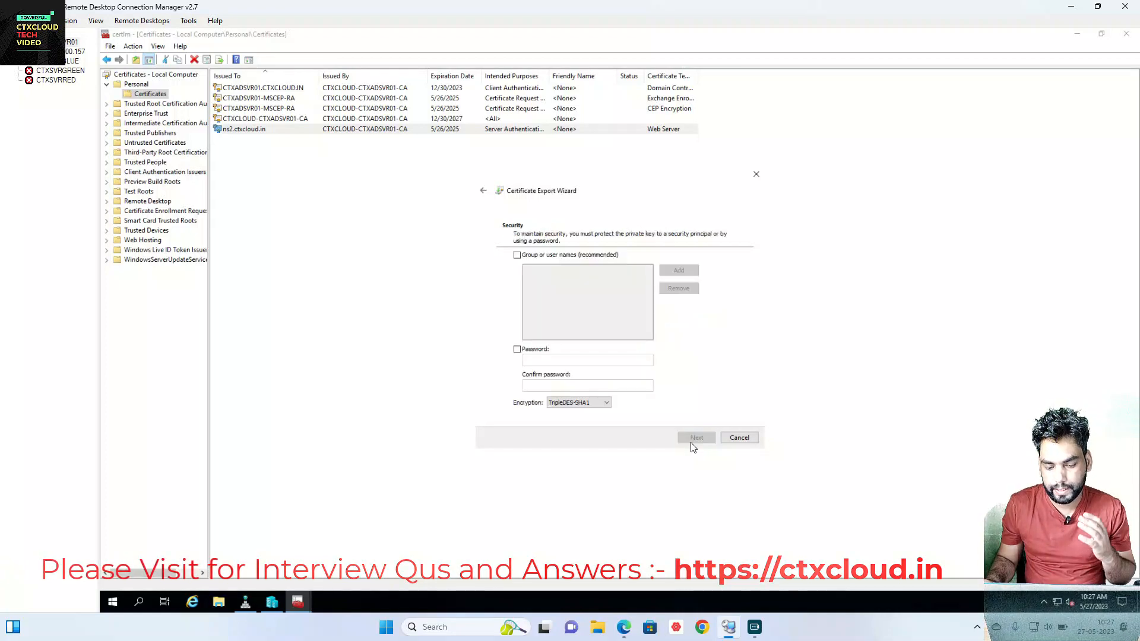
{"action": "left_click", "coordinate": [517, 349]}
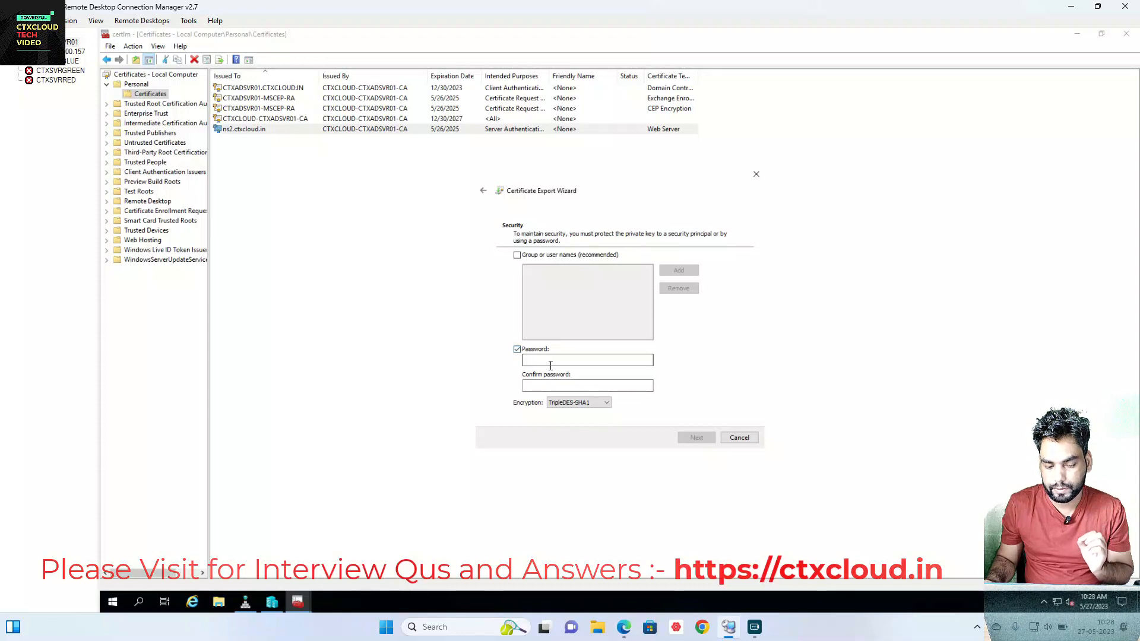
{"action": "left_click", "coordinate": [551, 361]}
{"action": "type", "text": "****"}
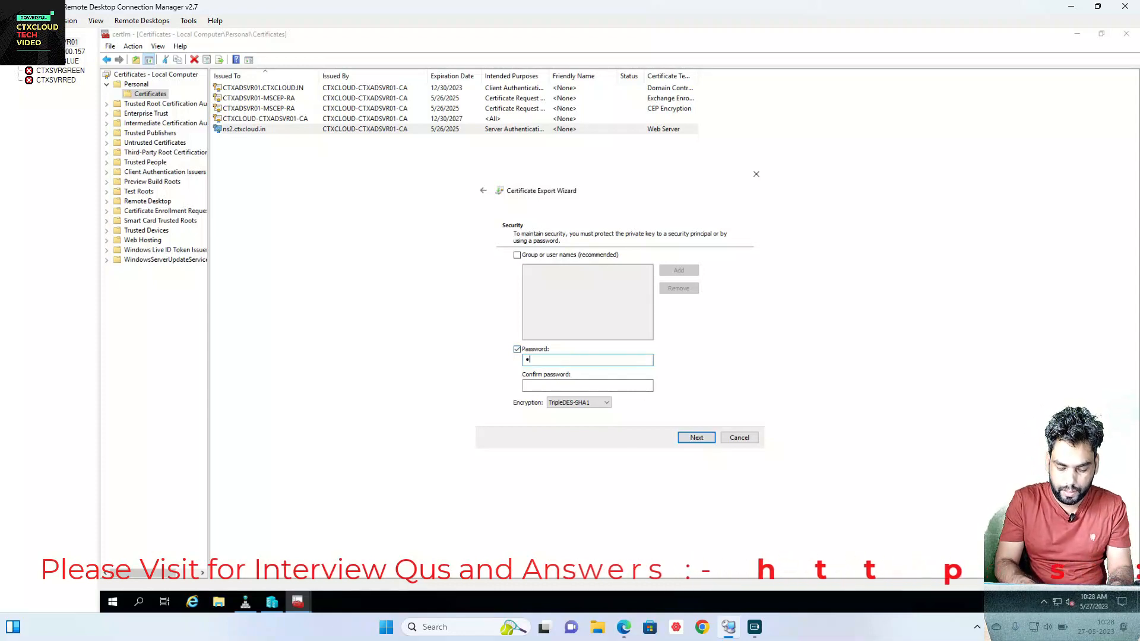
{"action": "type", "text": "******"}
{"action": "key", "text": "Tab"}
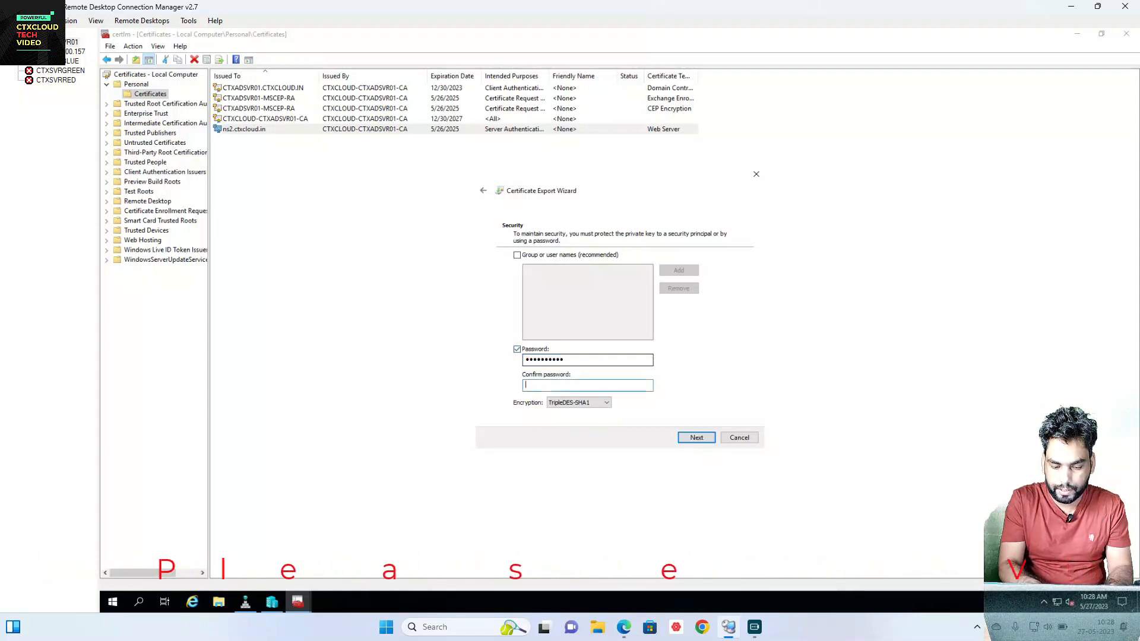
{"action": "type", "text": "*"}
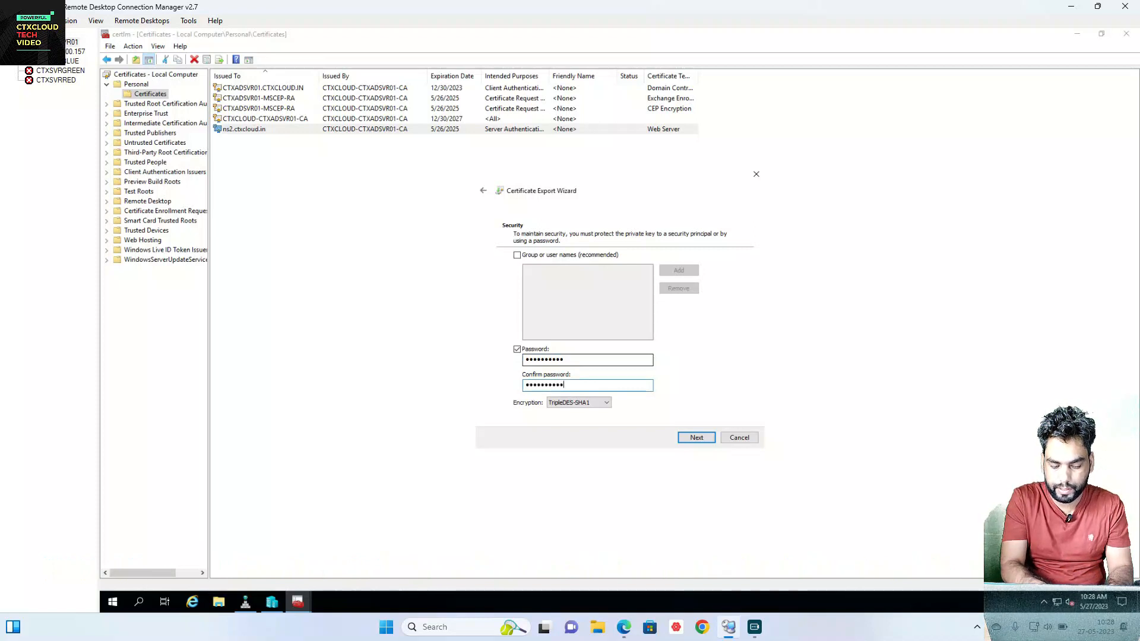
{"action": "left_click", "coordinate": [693, 443]}
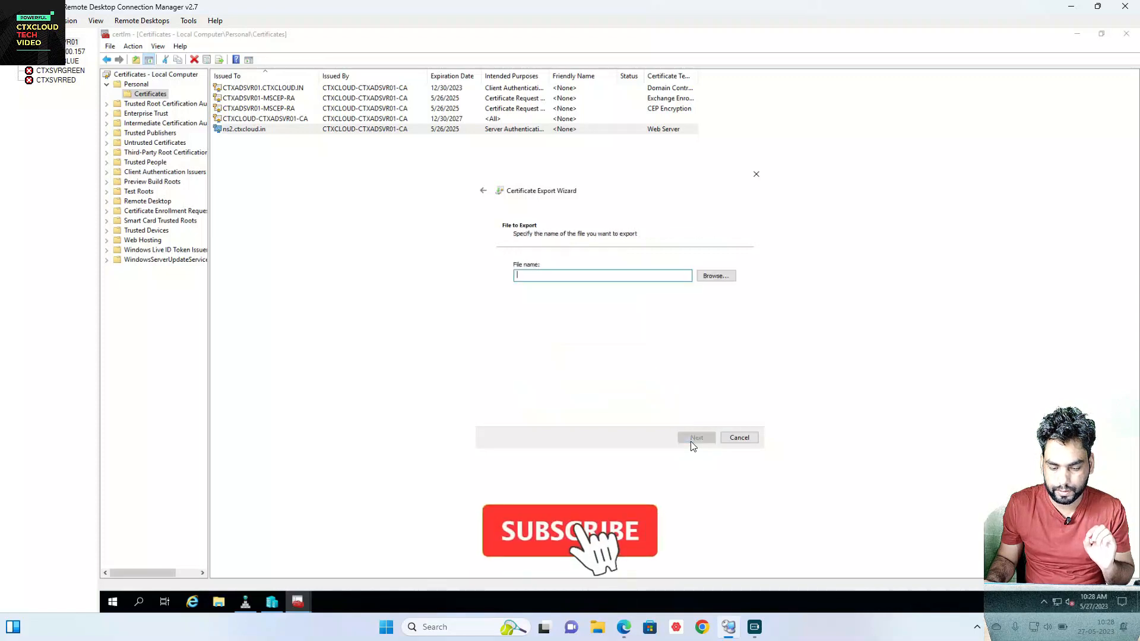
Step: Delete the old ns2cert file and save the export as ns2cert.pfx on the Desktop
{"action": "left_click", "coordinate": [698, 277]}
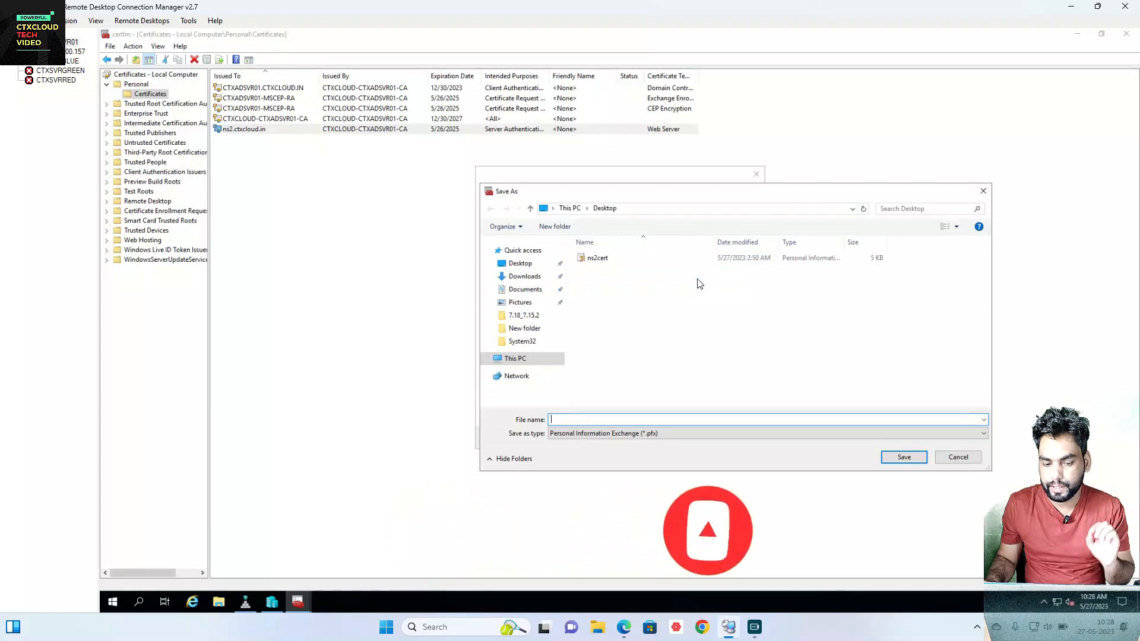
{"action": "left_click", "coordinate": [611, 259]}
{"action": "right_click", "coordinate": [610, 260]}
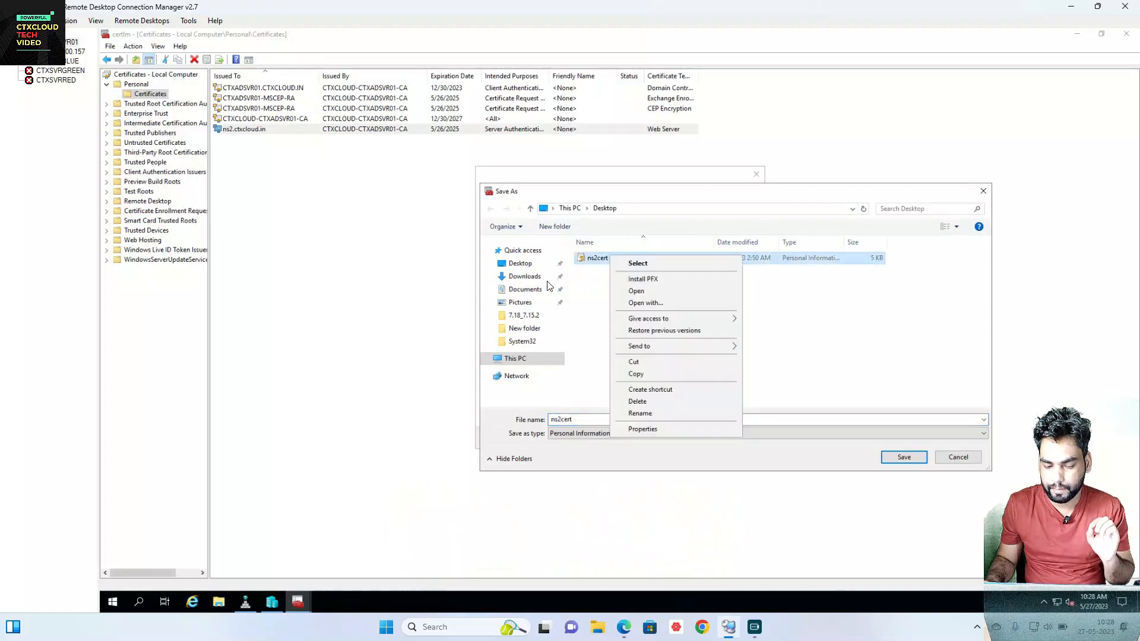
{"action": "left_click", "coordinate": [636, 402]}
{"action": "double_click", "coordinate": [564, 421]}
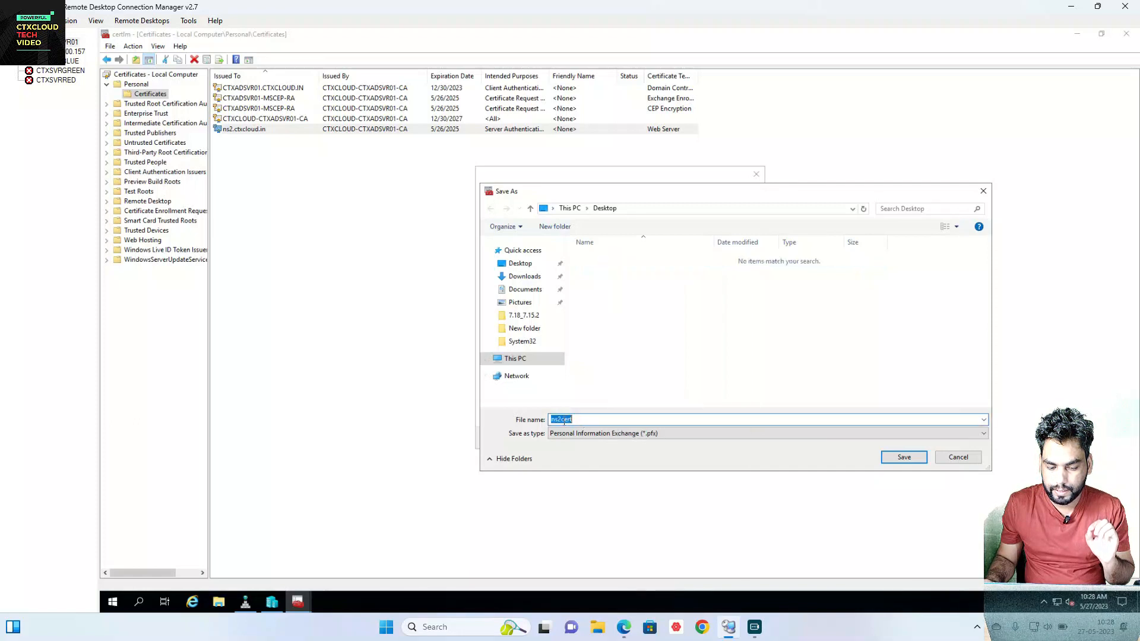
{"action": "key", "text": "BackSpace"}
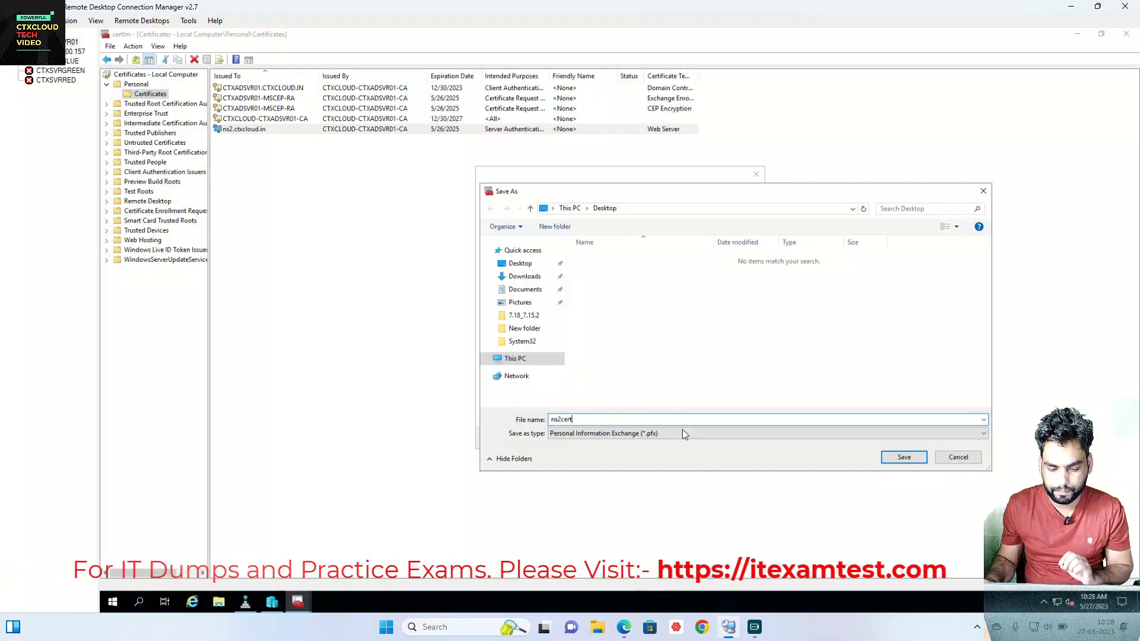
{"action": "left_click", "coordinate": [521, 264]}
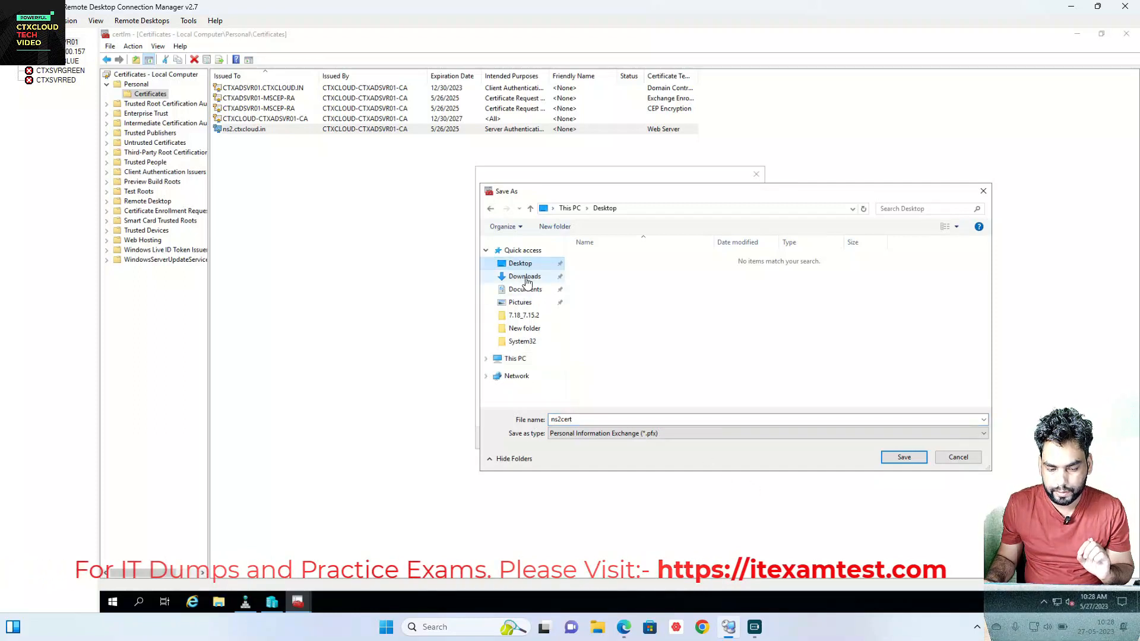
{"action": "left_click", "coordinate": [898, 459]}
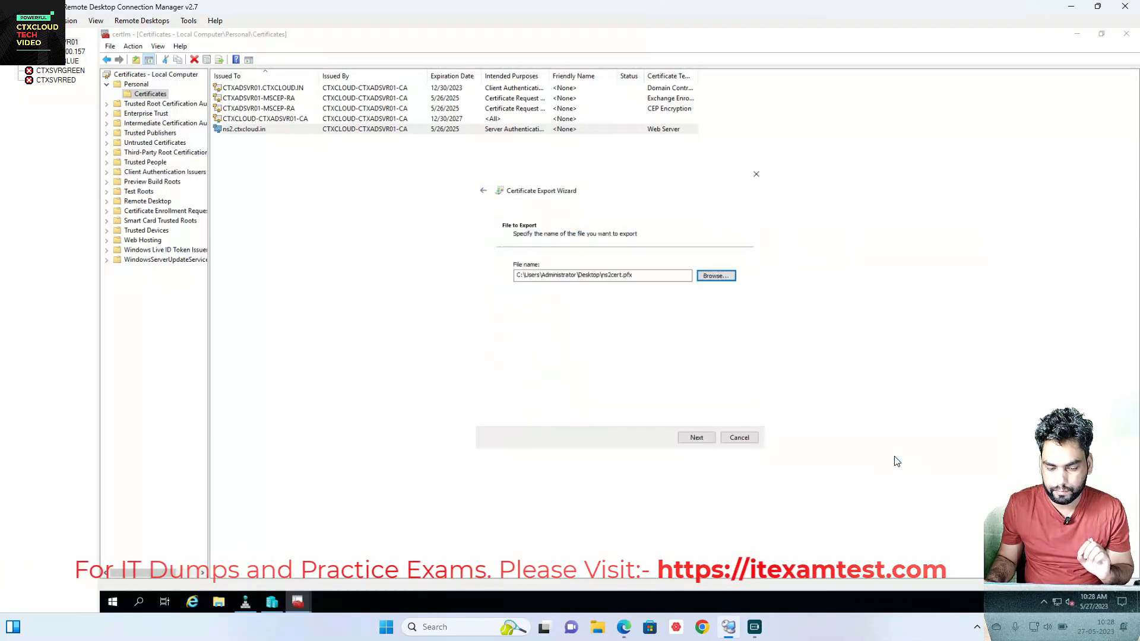
Step: Finish the PFX export, acknowledge success, then minimize certlm and Hyper-V Manager
{"action": "left_click", "coordinate": [690, 439]}
{"action": "left_click", "coordinate": [689, 439]}
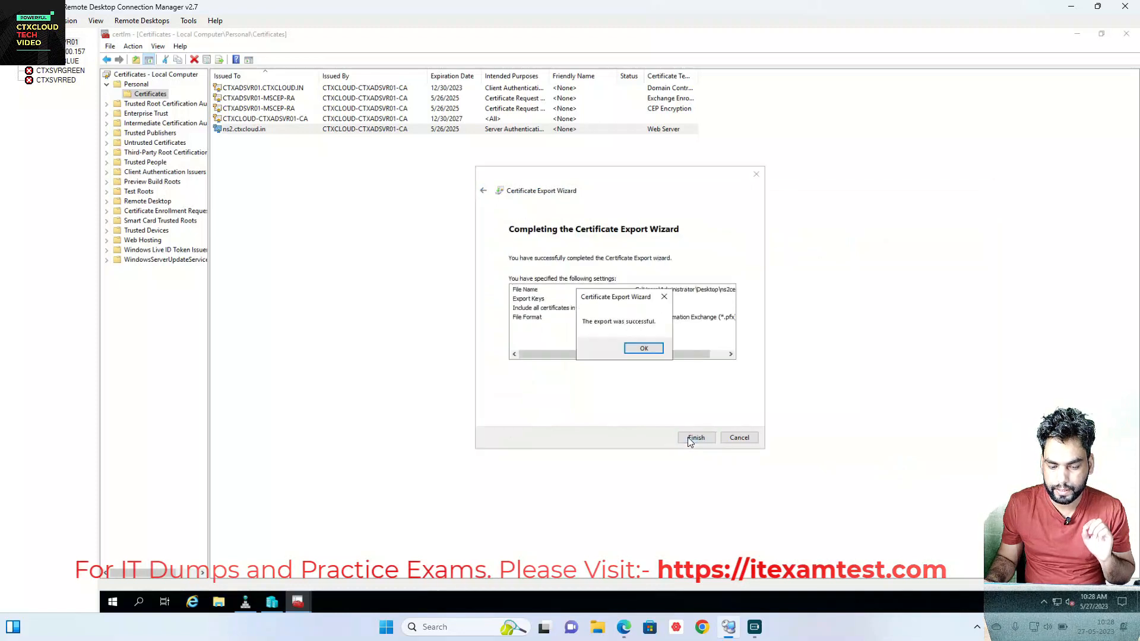
{"action": "left_click", "coordinate": [643, 349]}
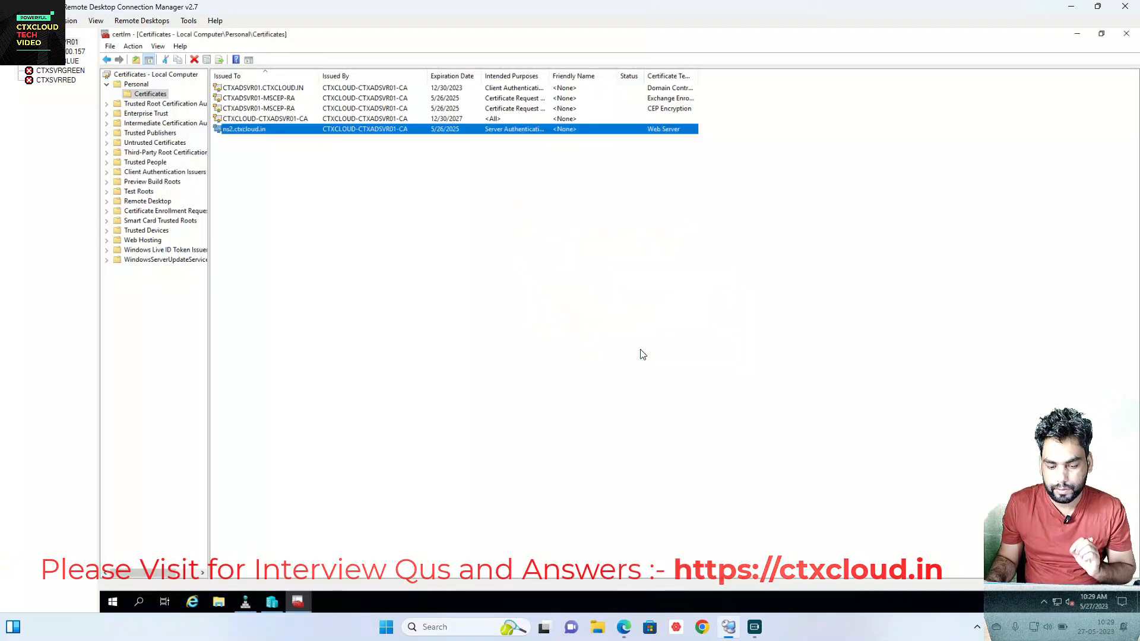
{"action": "left_click", "coordinate": [314, 238]}
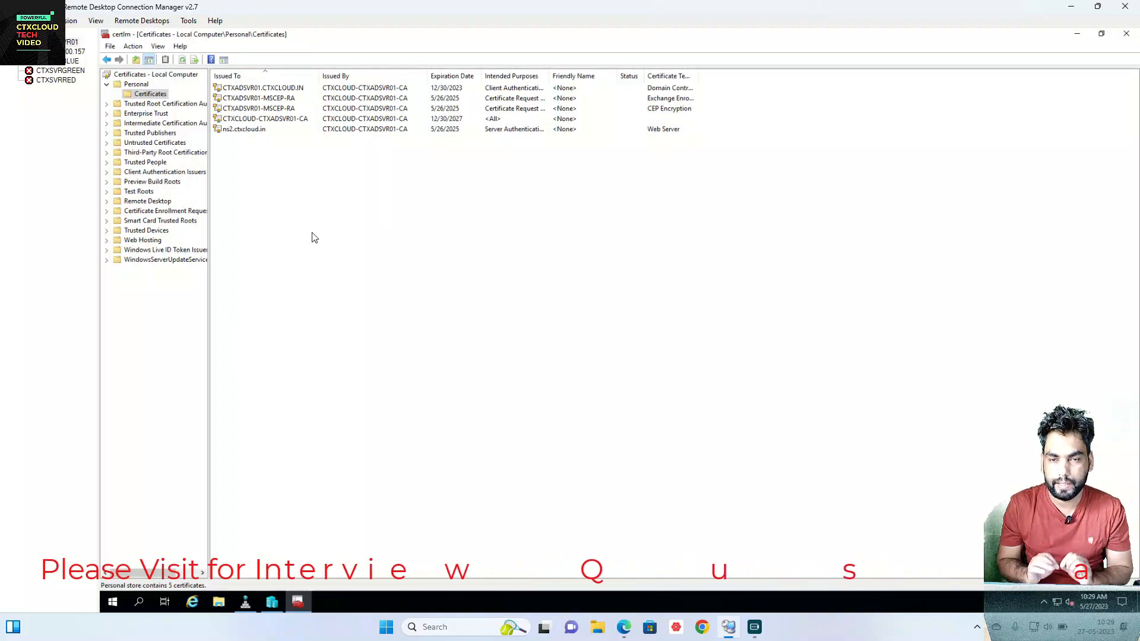
{"action": "left_click", "coordinate": [1078, 34]}
{"action": "left_click", "coordinate": [1081, 37]}
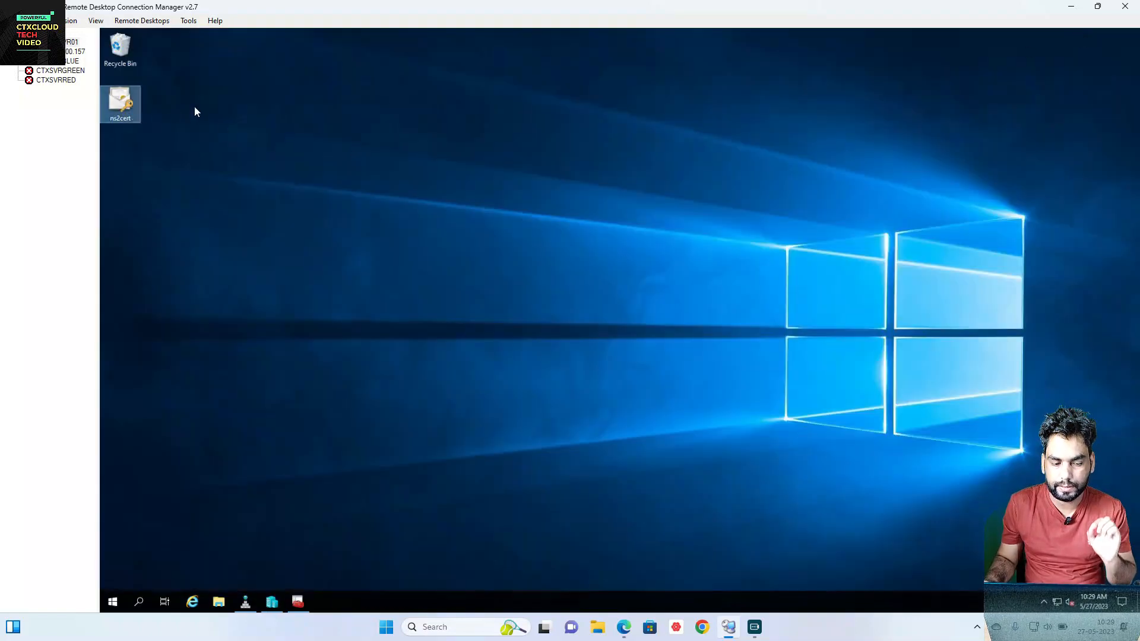
Step: Copy the ns2cert file from the remote desktop, then minimize RDCMan and the Citrix ADC browser
{"action": "right_click", "coordinate": [119, 110]}
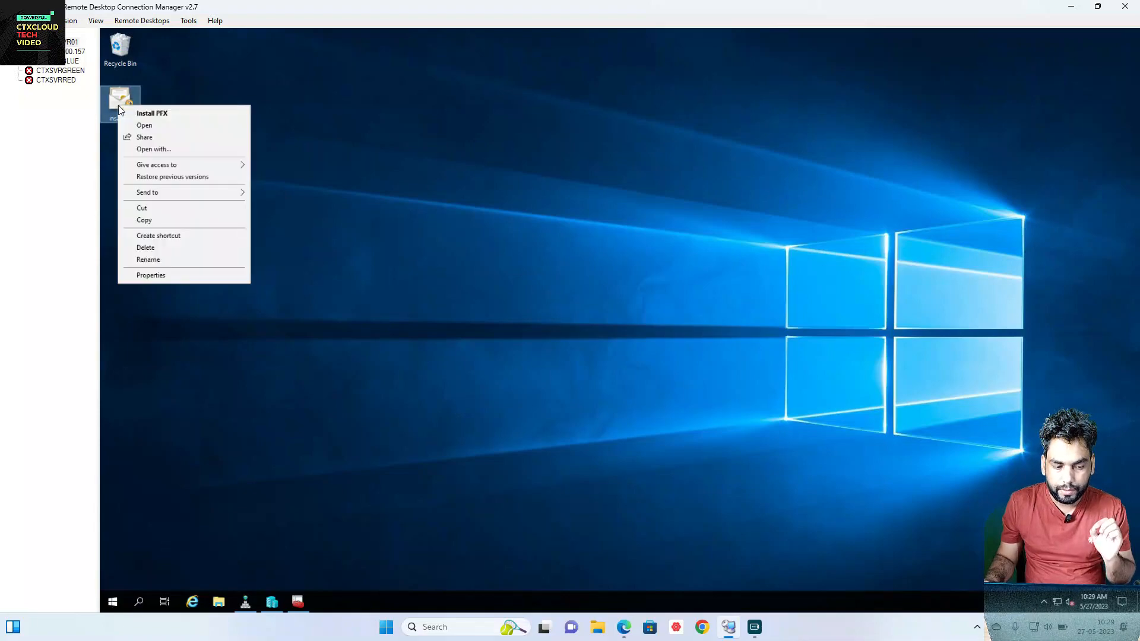
{"action": "left_click", "coordinate": [152, 219]}
{"action": "left_click", "coordinate": [1080, 11]}
{"action": "left_click", "coordinate": [1080, 12]}
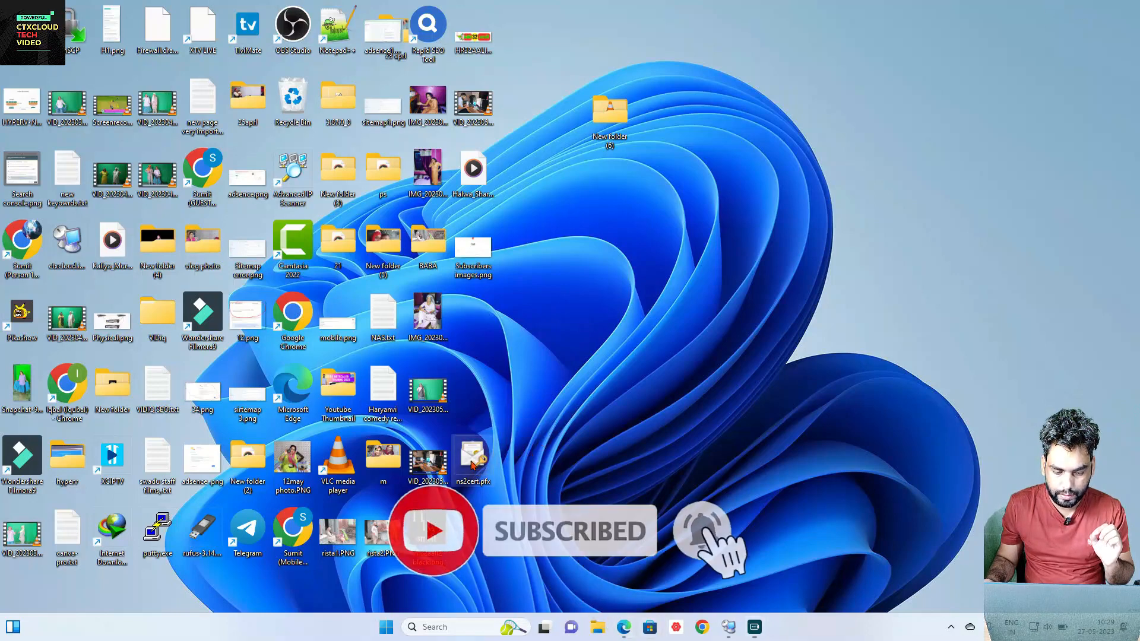
{"action": "left_click_drag", "start_coordinate": [472, 464], "coordinate": [610, 113]}
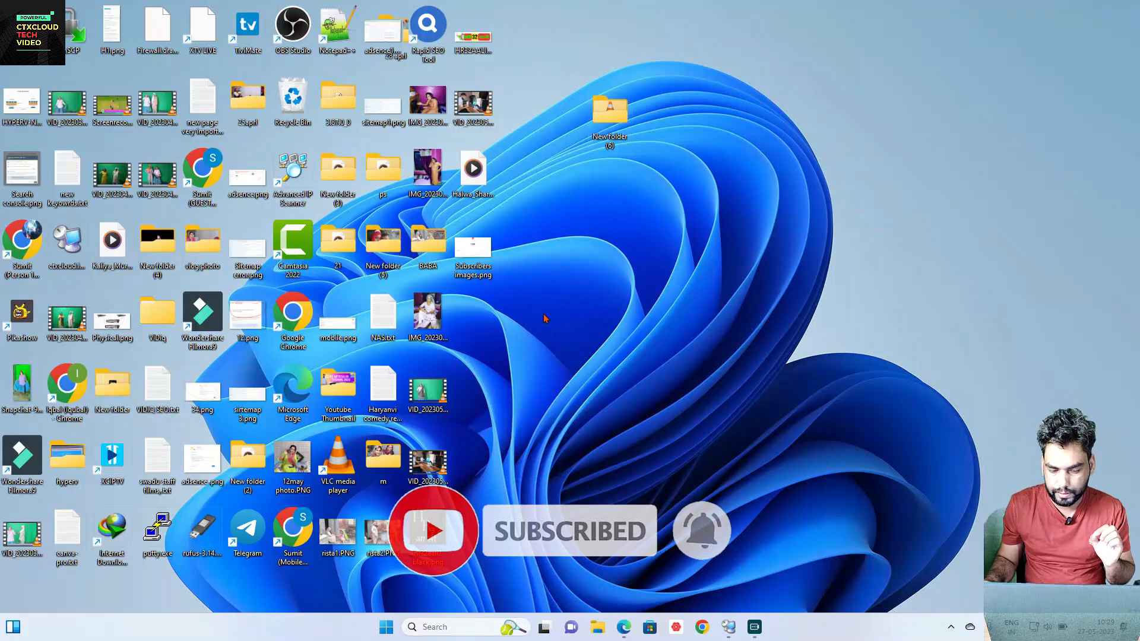
{"action": "right_click", "coordinate": [496, 328]}
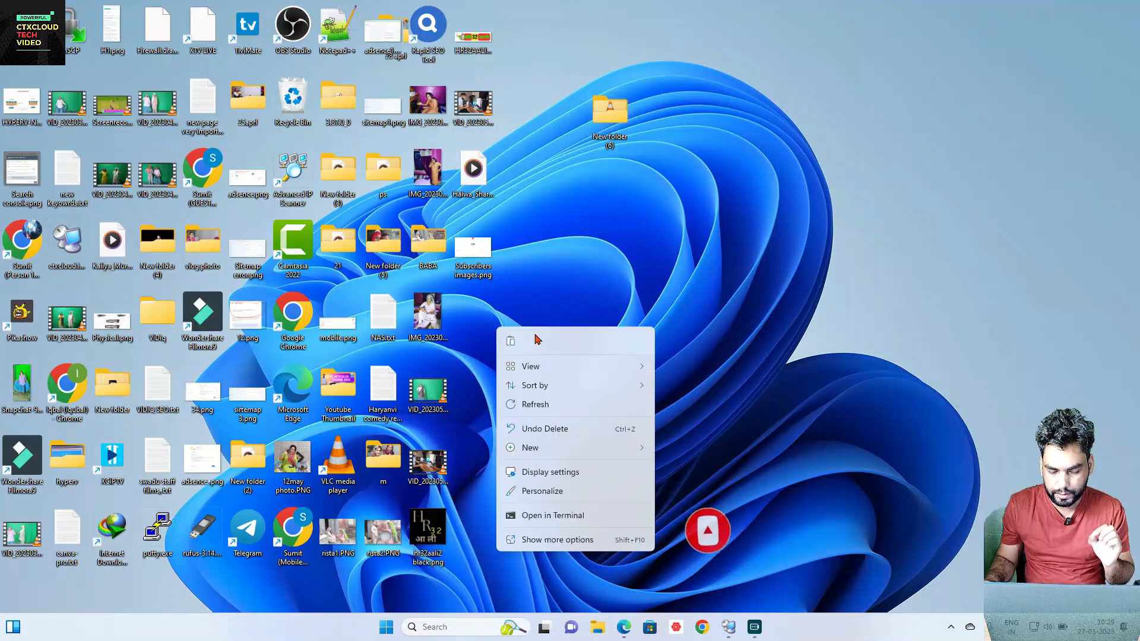
{"action": "key", "text": "Escape"}
{"action": "key", "text": "ctrl+z"}
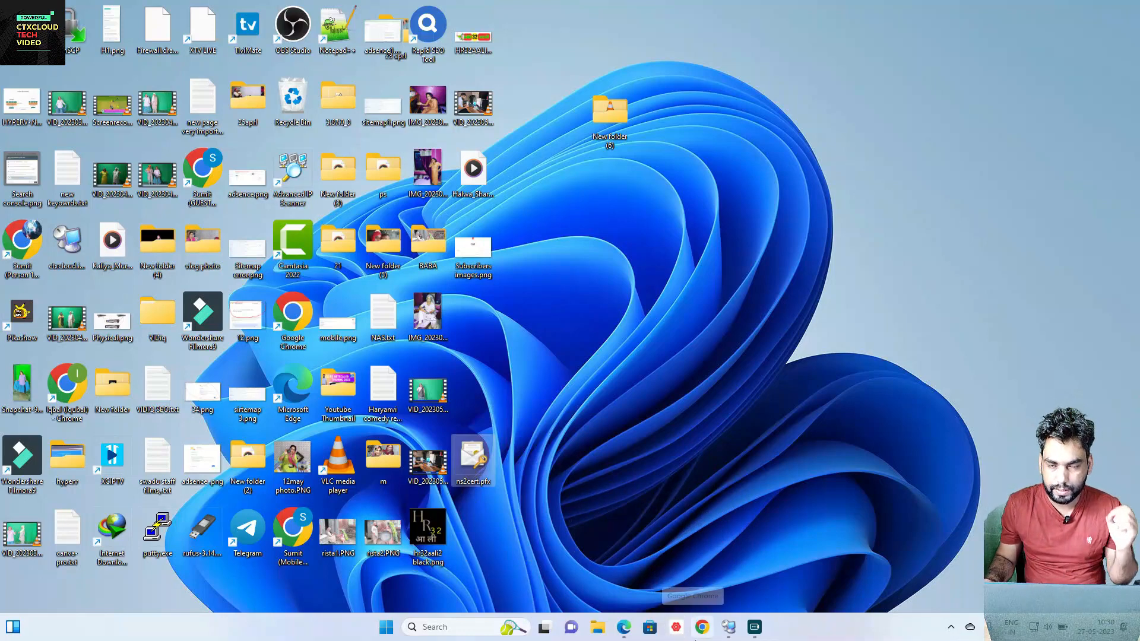
{"action": "mouse_move", "coordinate": [729, 634]}
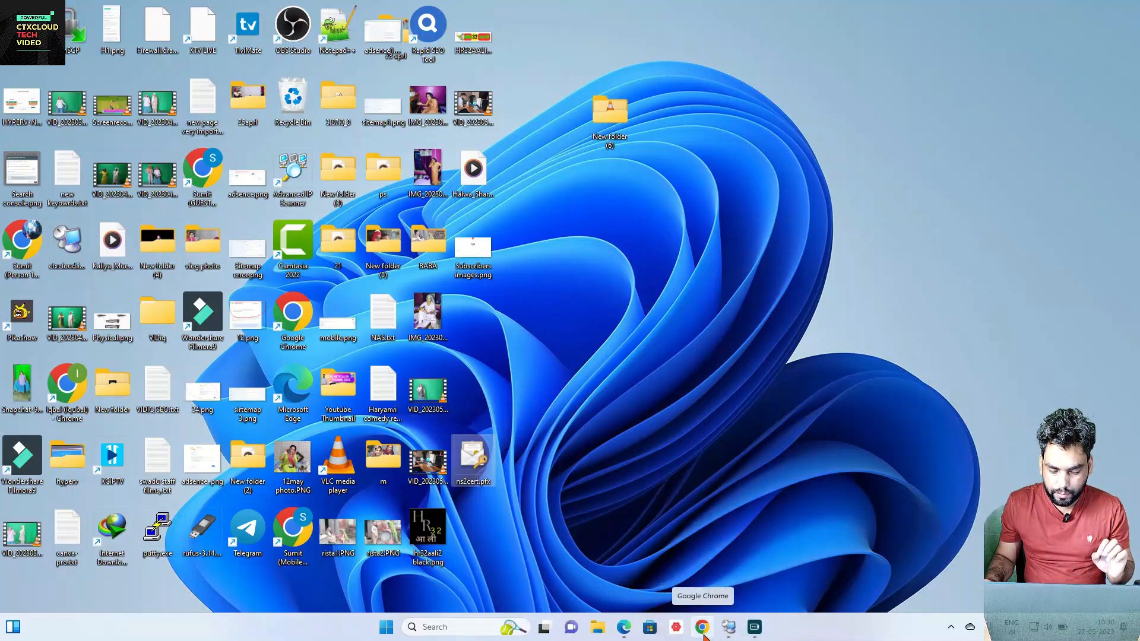
Step: Bring the Edge window with the ns2 ADC dashboard, showing Secondary HA status, to the front
{"action": "left_click", "coordinate": [624, 627]}
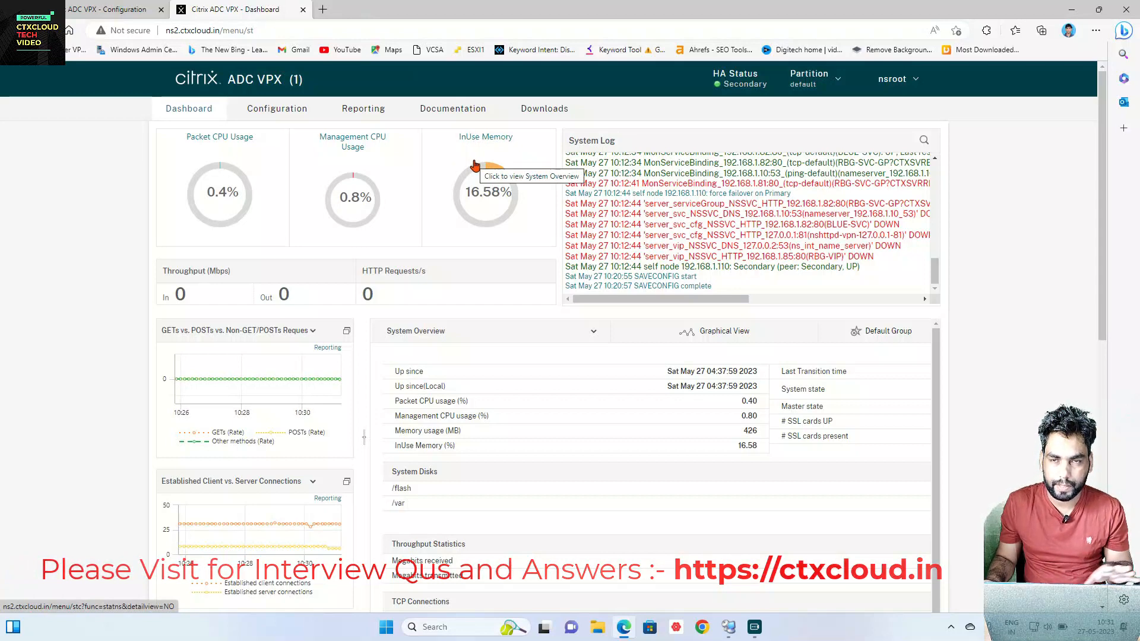
Step: Open Hyper-V Manager in the remote session to confirm NetScaler2 is running, then return to Edge
{"action": "left_click", "coordinate": [729, 632]}
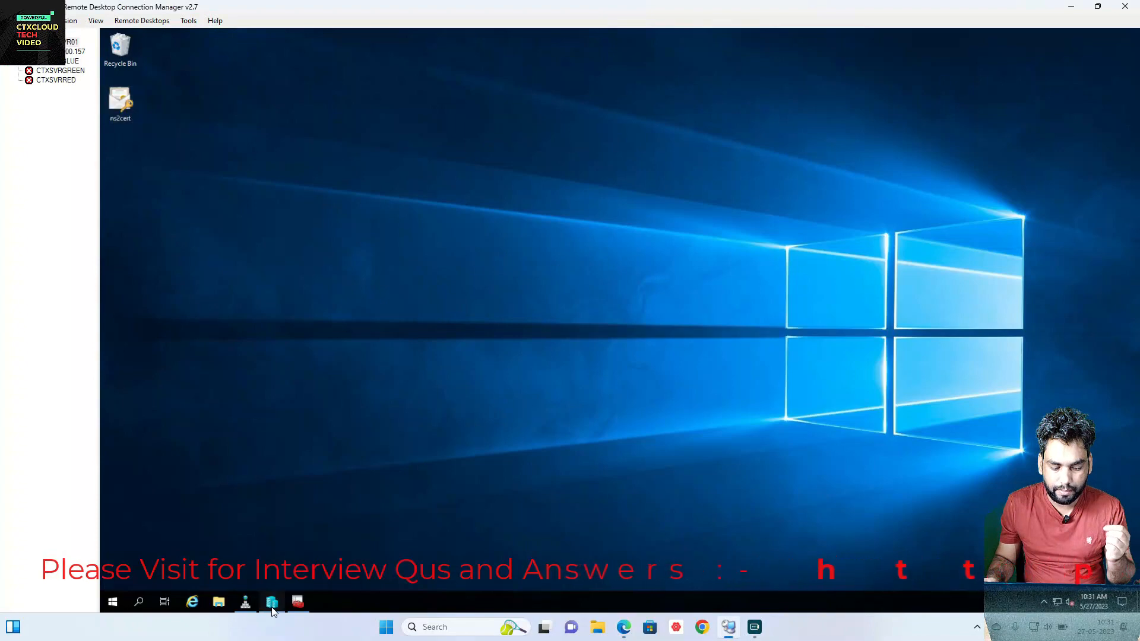
{"action": "left_click", "coordinate": [272, 603]}
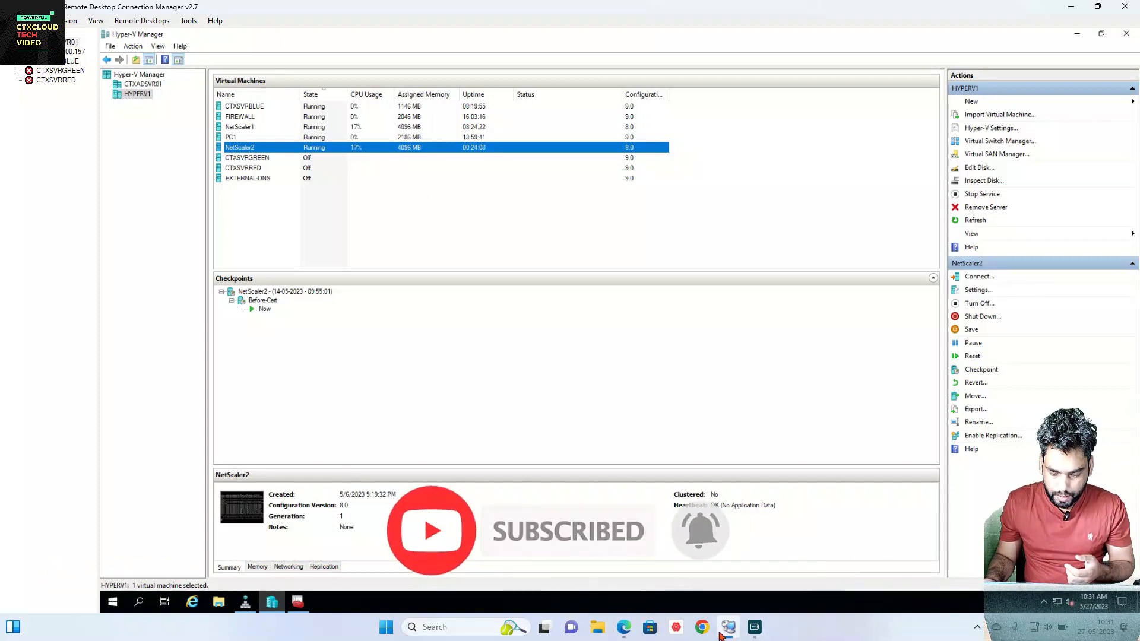
{"action": "mouse_move", "coordinate": [731, 633]}
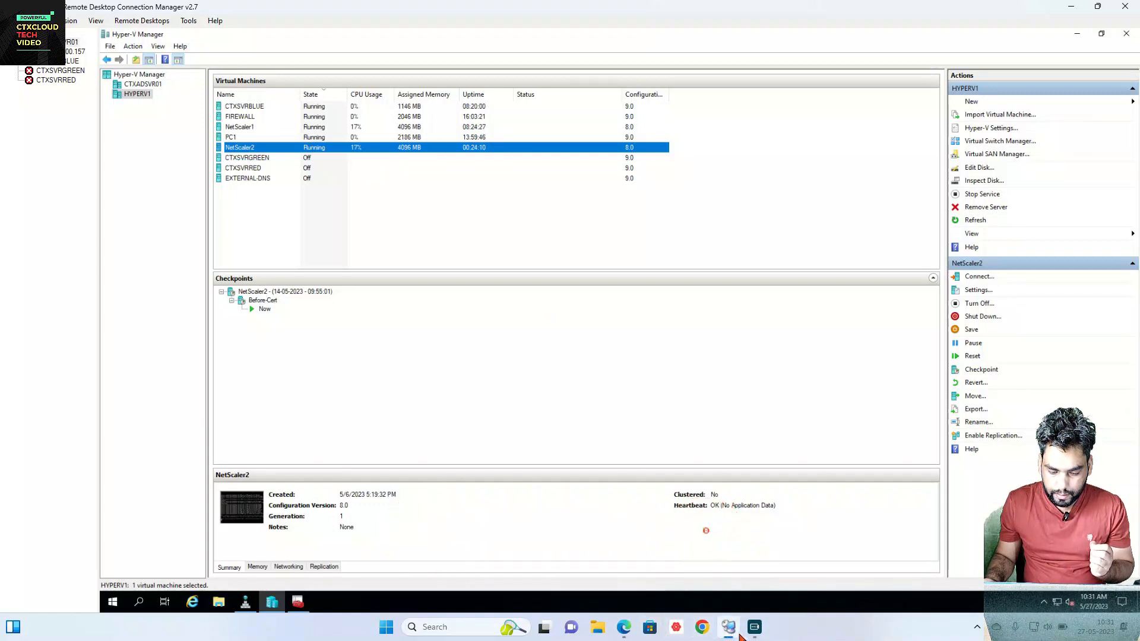
{"action": "left_click", "coordinate": [623, 627]}
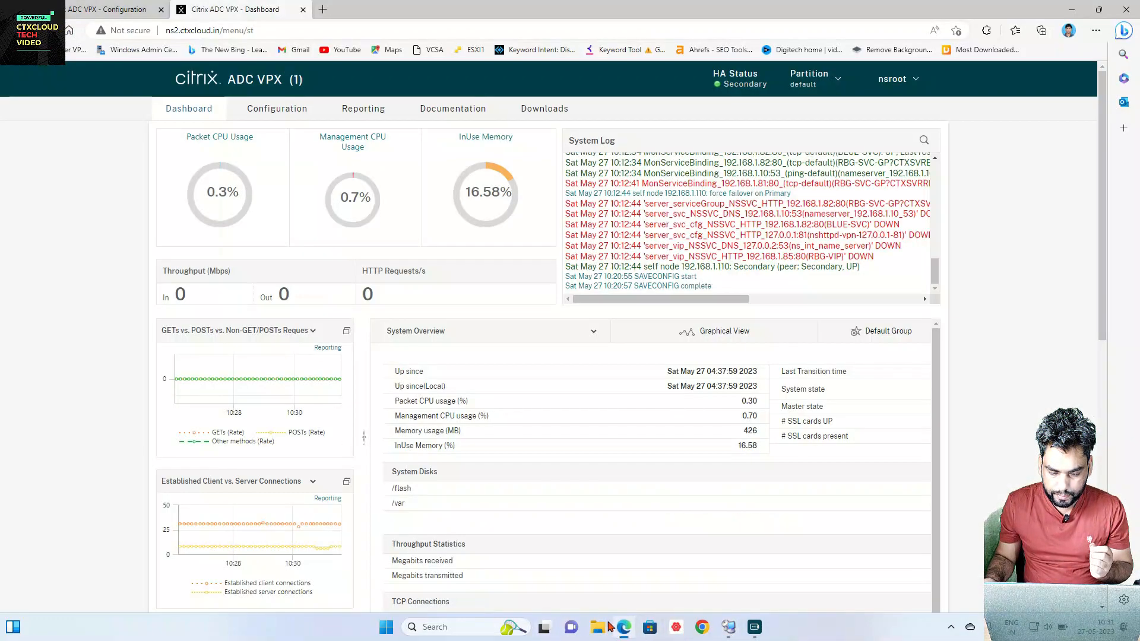
Step: Go to Configuration > System > High Availability > Nodes, listing NS2 Secondary and 192.168.1.100 Primary
{"action": "left_click", "coordinate": [287, 117]}
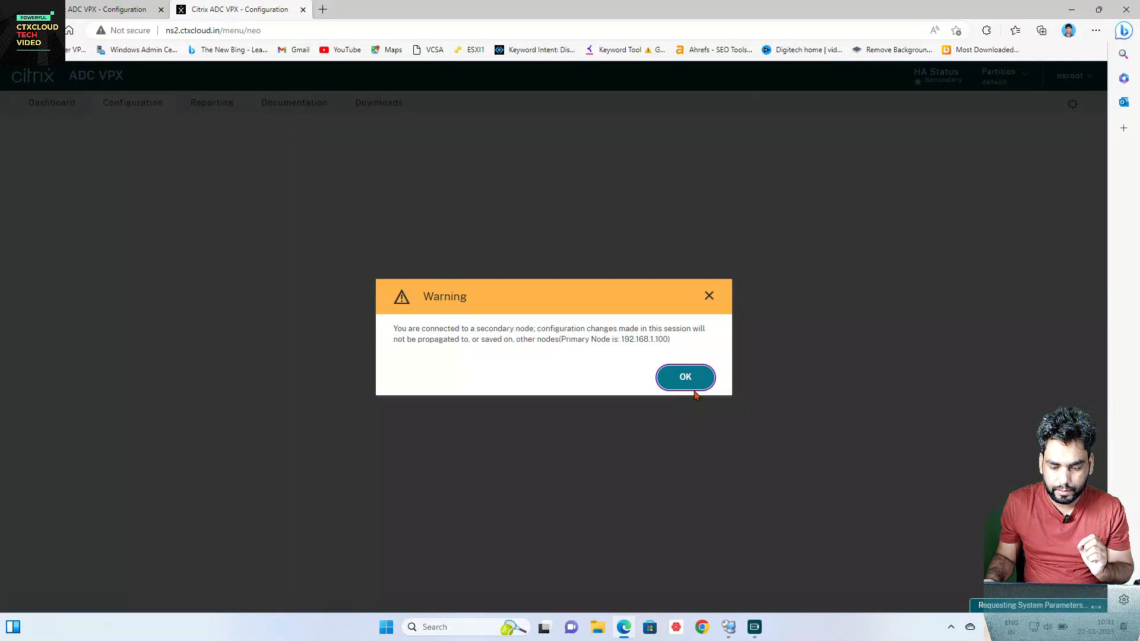
{"action": "left_click", "coordinate": [689, 383]}
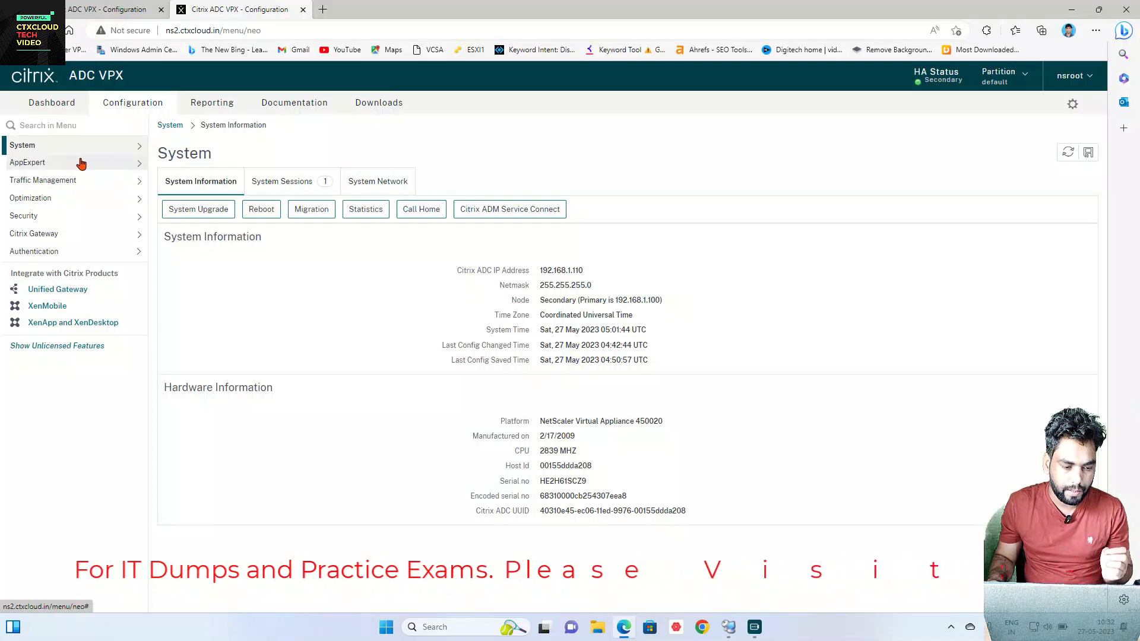
{"action": "left_click", "coordinate": [120, 146]}
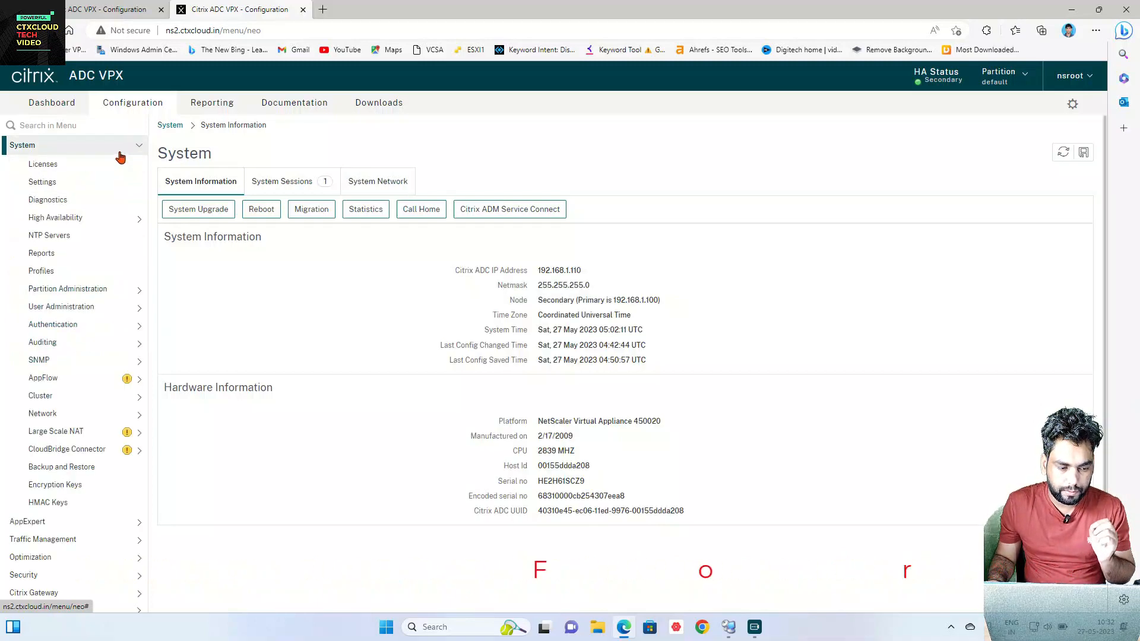
{"action": "left_click", "coordinate": [87, 219]}
{"action": "left_click", "coordinate": [69, 239]}
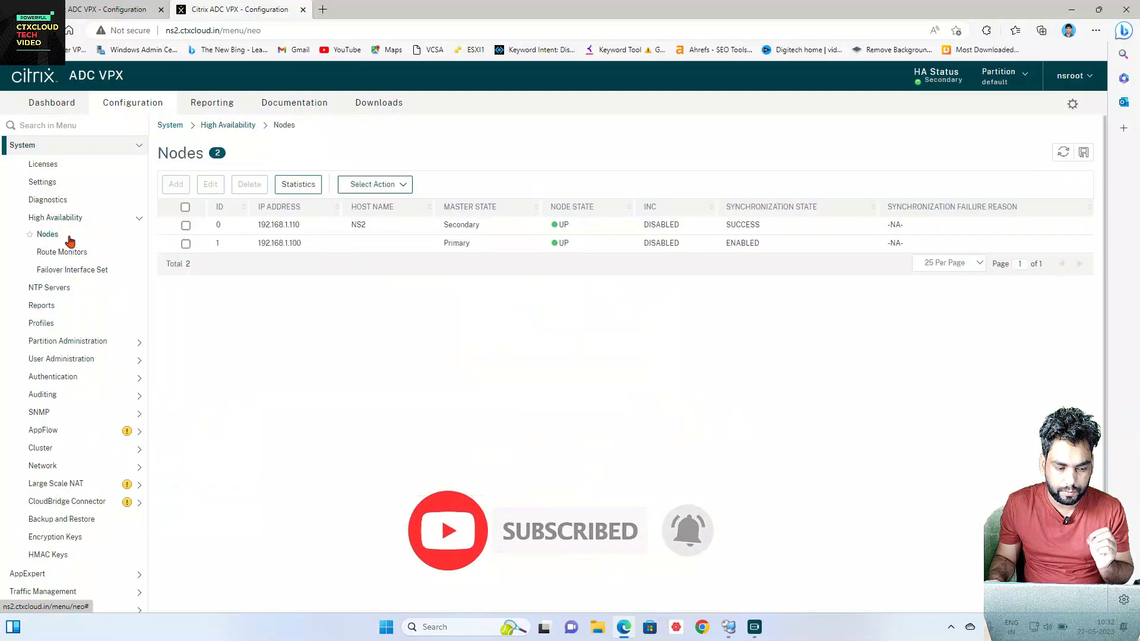
Step: Set High Availability Status of node NS2 (192.168.1.110) to STAY SECONDARY
{"action": "left_click", "coordinate": [186, 227]}
{"action": "left_click", "coordinate": [209, 184]}
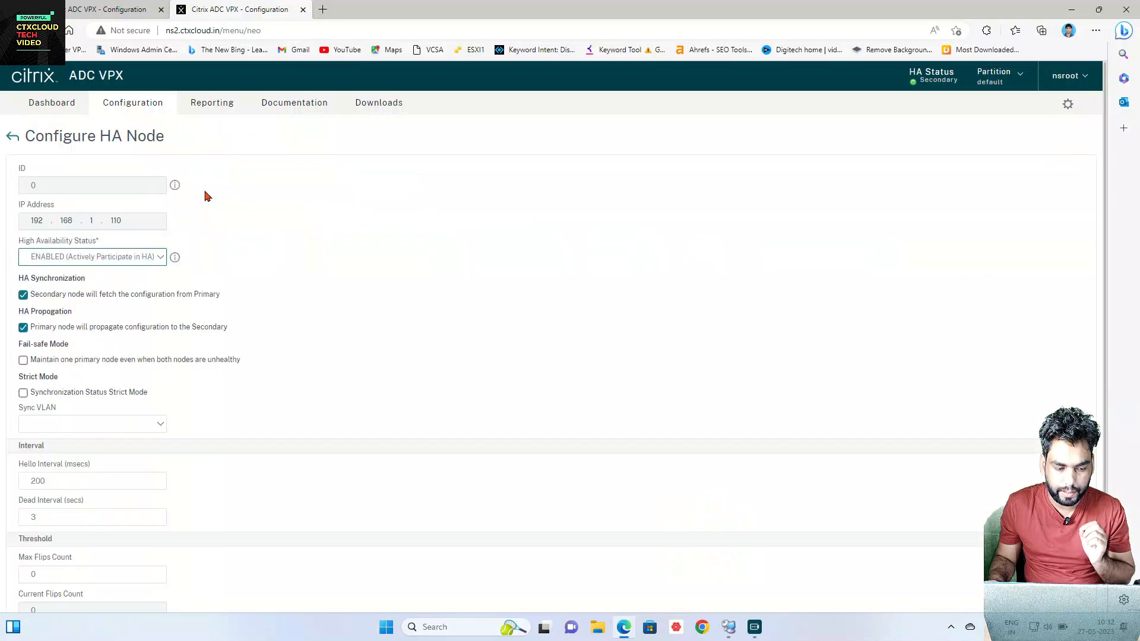
{"action": "left_click", "coordinate": [81, 262]}
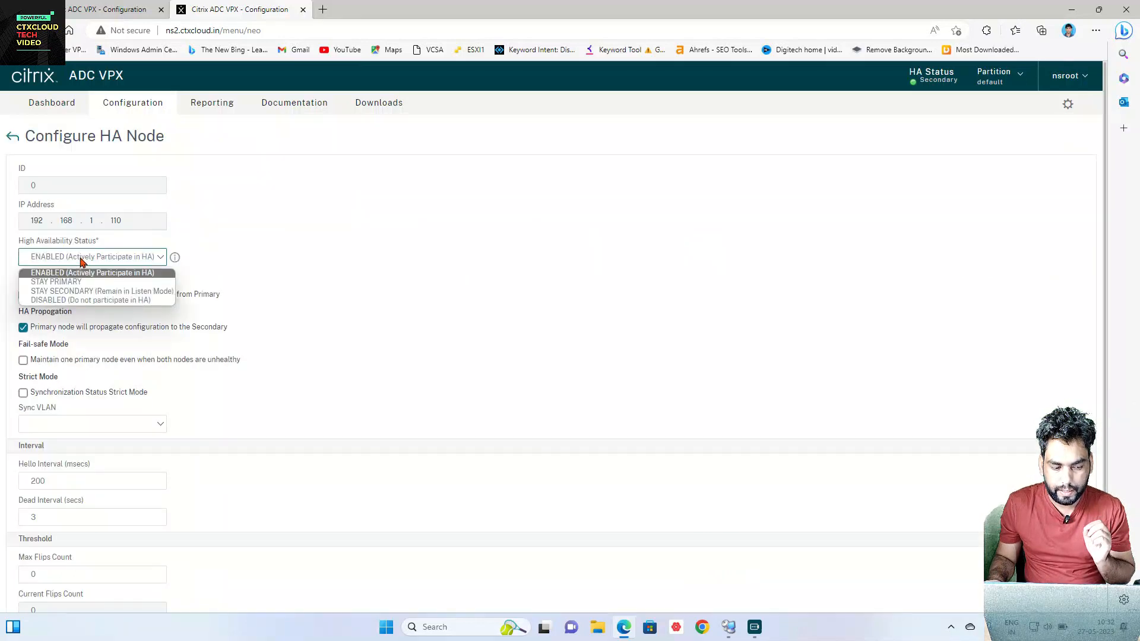
{"action": "left_click", "coordinate": [81, 291]}
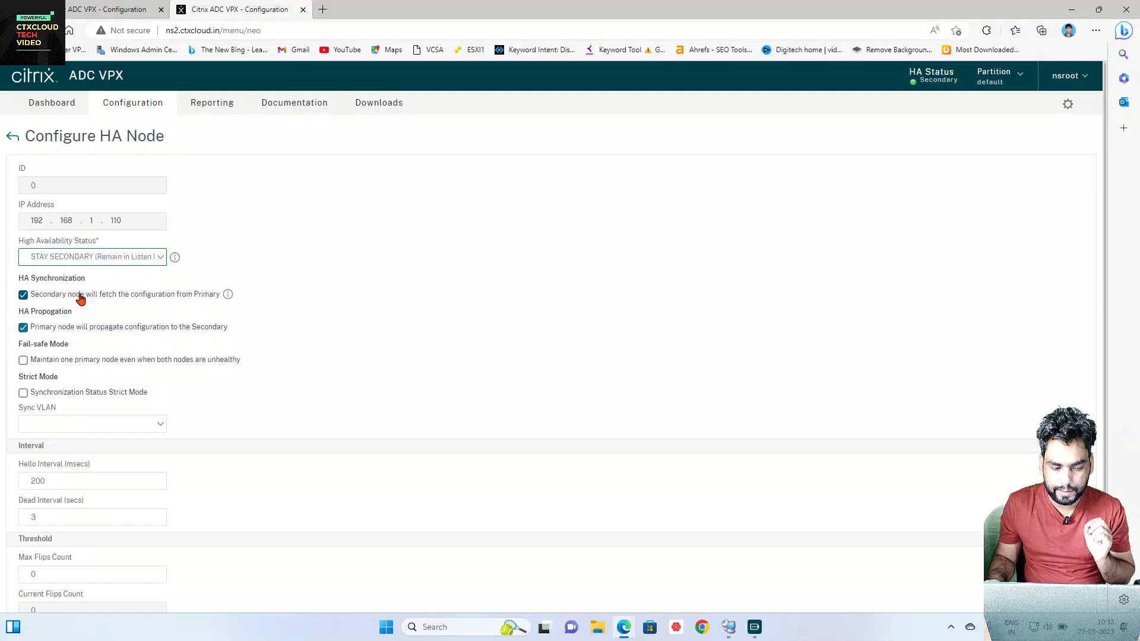
{"action": "scroll", "coordinate": [203, 316], "scroll_direction": "down", "scroll_amount": 2}
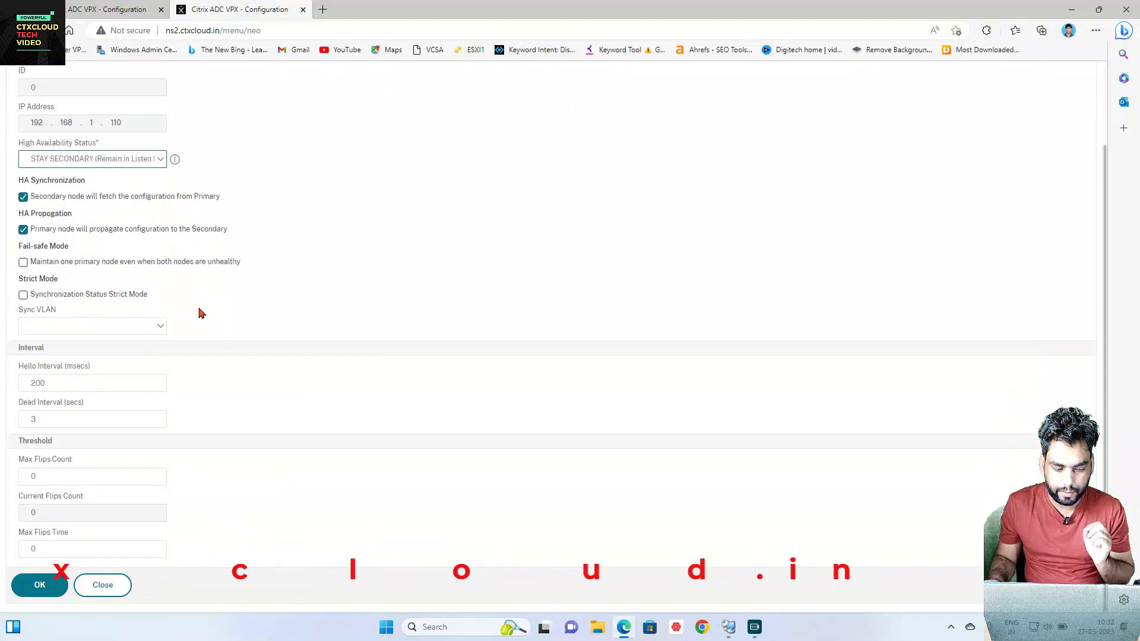
{"action": "left_click", "coordinate": [39, 584]}
Step: Save the running configuration and reopen NS2's node settings to verify STAYSECONDARY
{"action": "left_click", "coordinate": [1083, 154]}
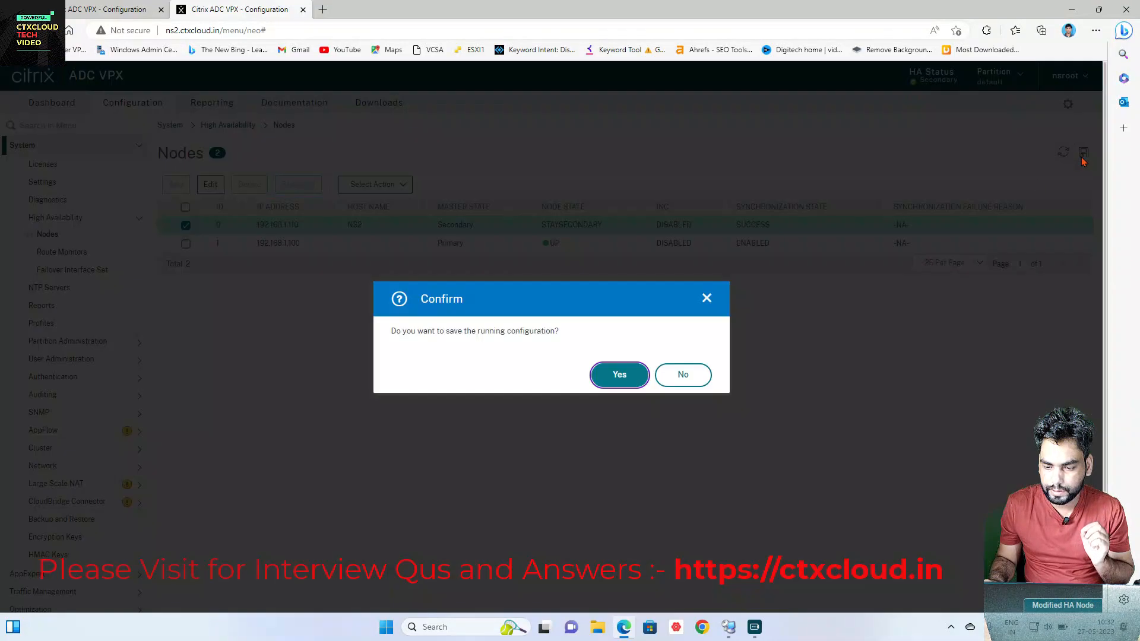
{"action": "left_click", "coordinate": [619, 374]}
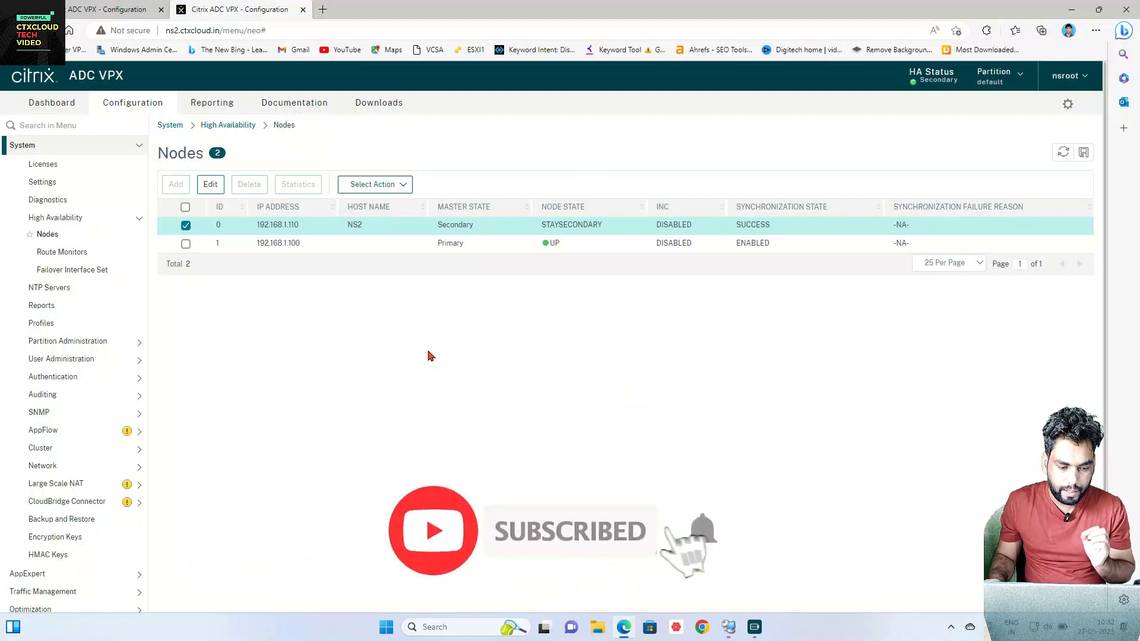
{"action": "double_click", "coordinate": [192, 233]}
Step: Navigate to Traffic Management > SSL > Certificates > Server Certificates and start a new Install
{"action": "left_click", "coordinate": [13, 135]}
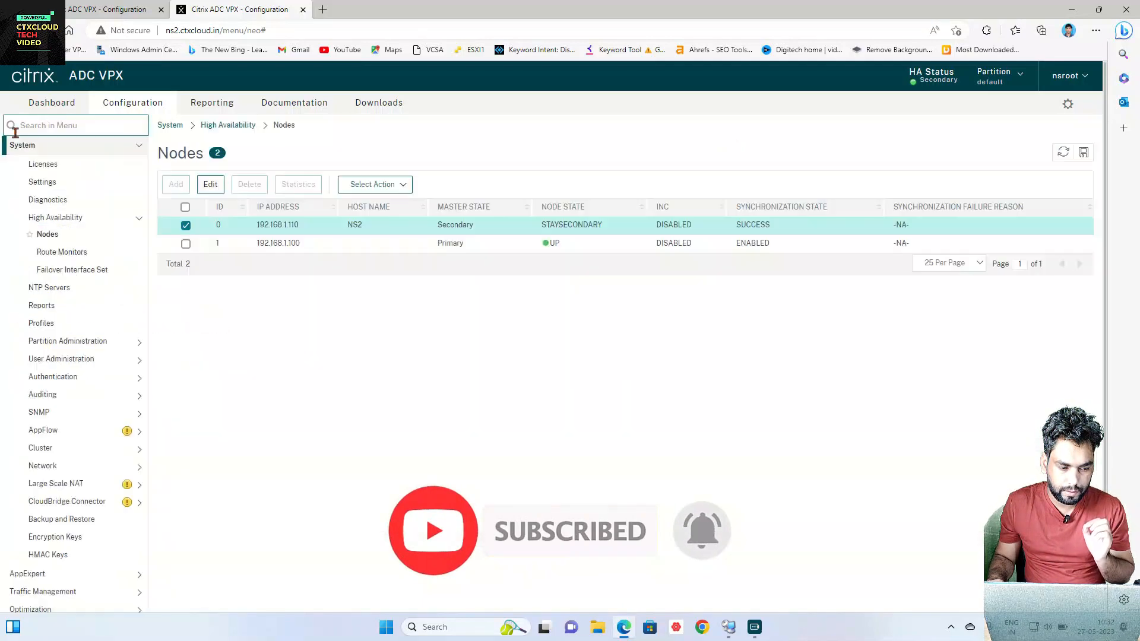
{"action": "left_click", "coordinate": [86, 148]}
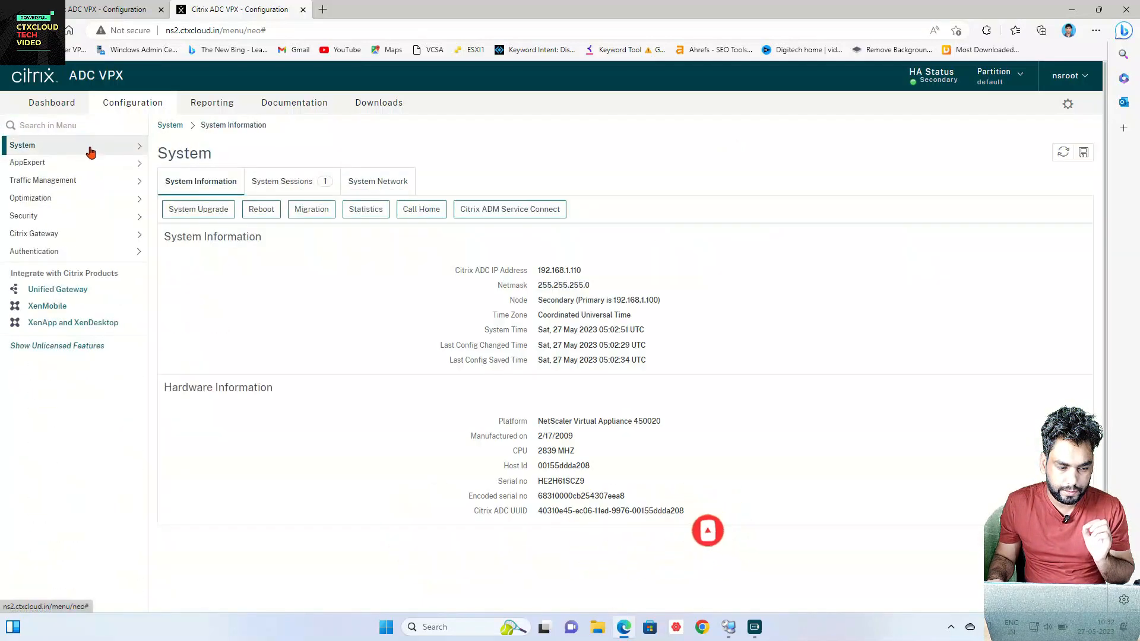
{"action": "left_click", "coordinate": [67, 185]}
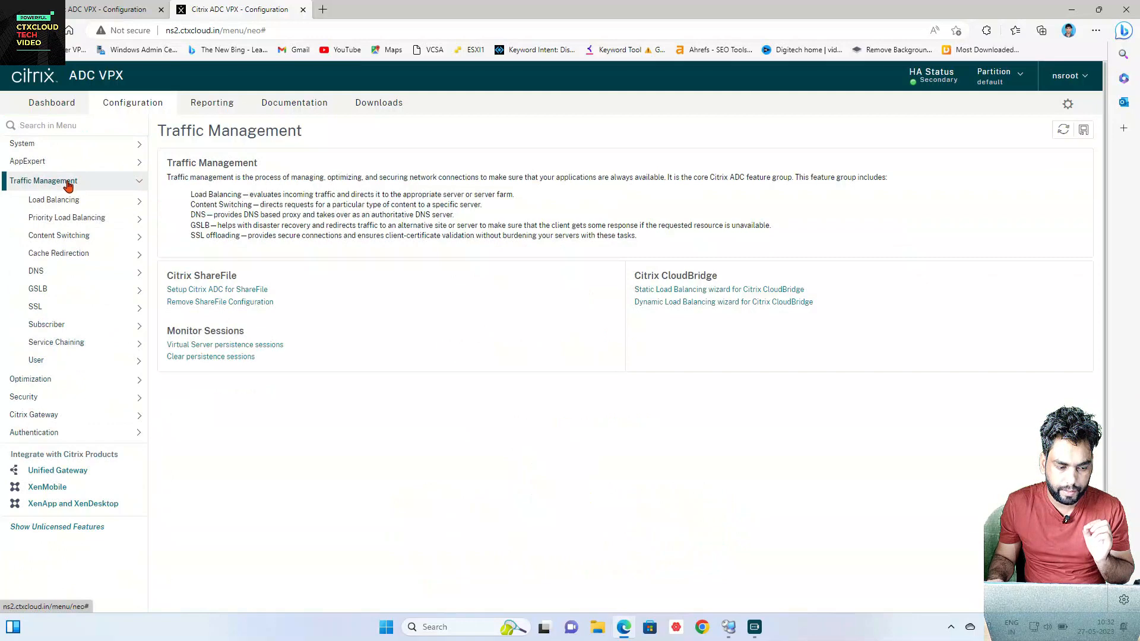
{"action": "left_click", "coordinate": [60, 308]}
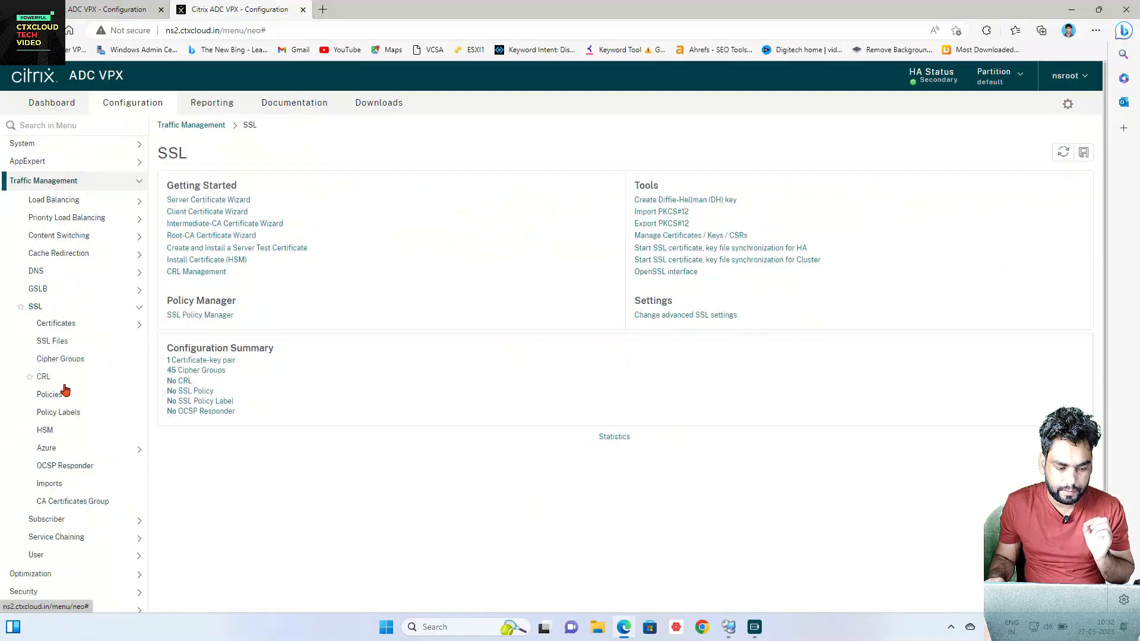
{"action": "left_click", "coordinate": [70, 328]}
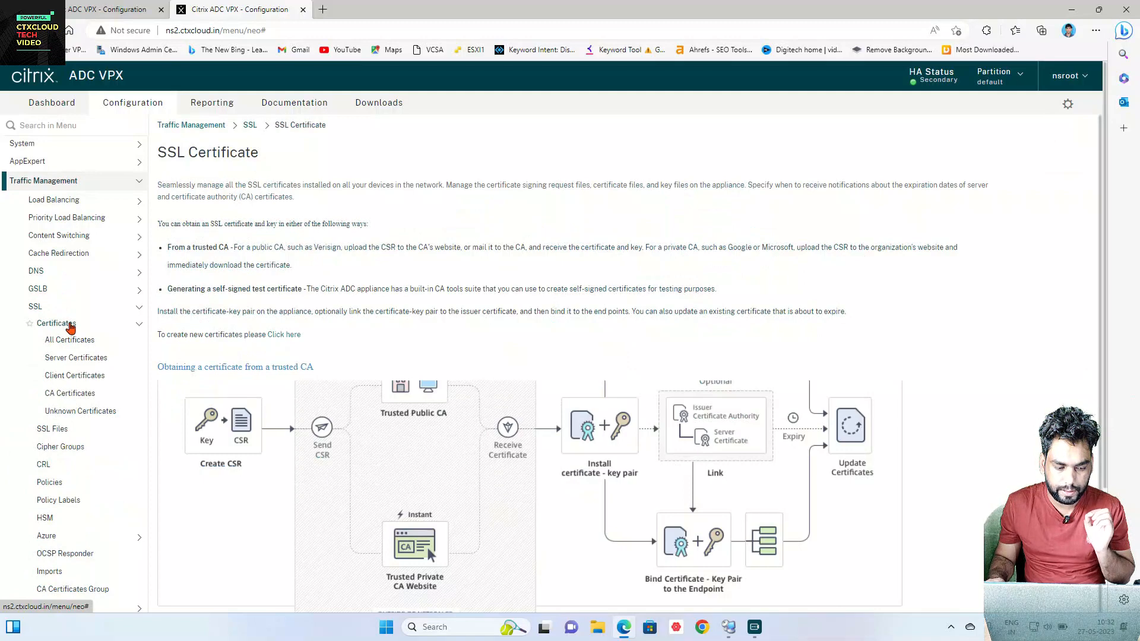
{"action": "left_click", "coordinate": [72, 358]}
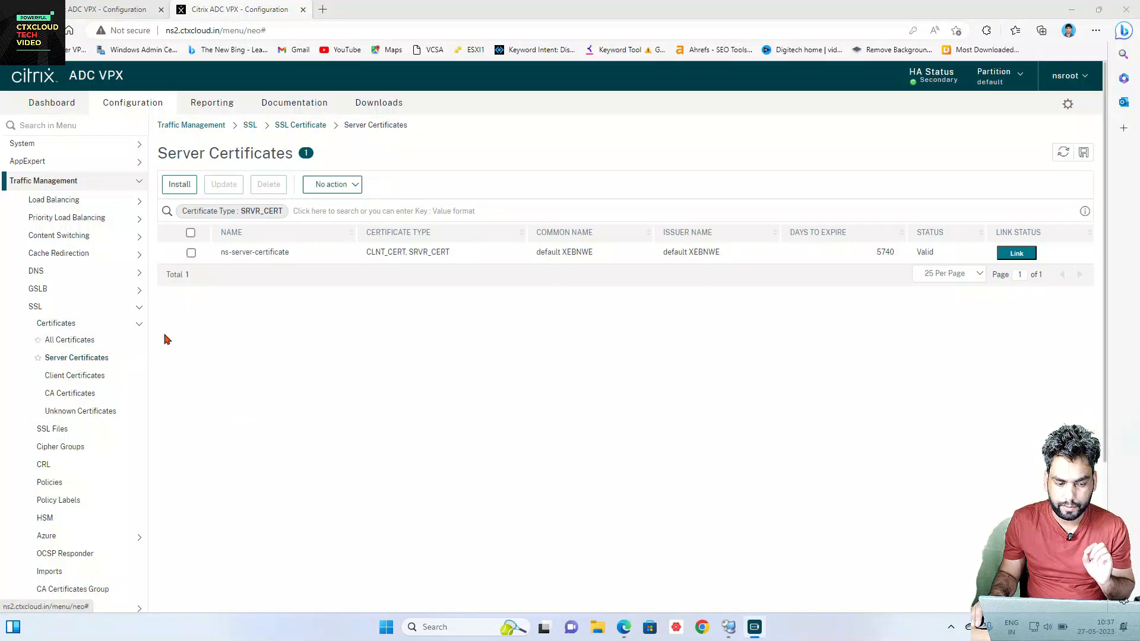
{"action": "left_click", "coordinate": [180, 184]}
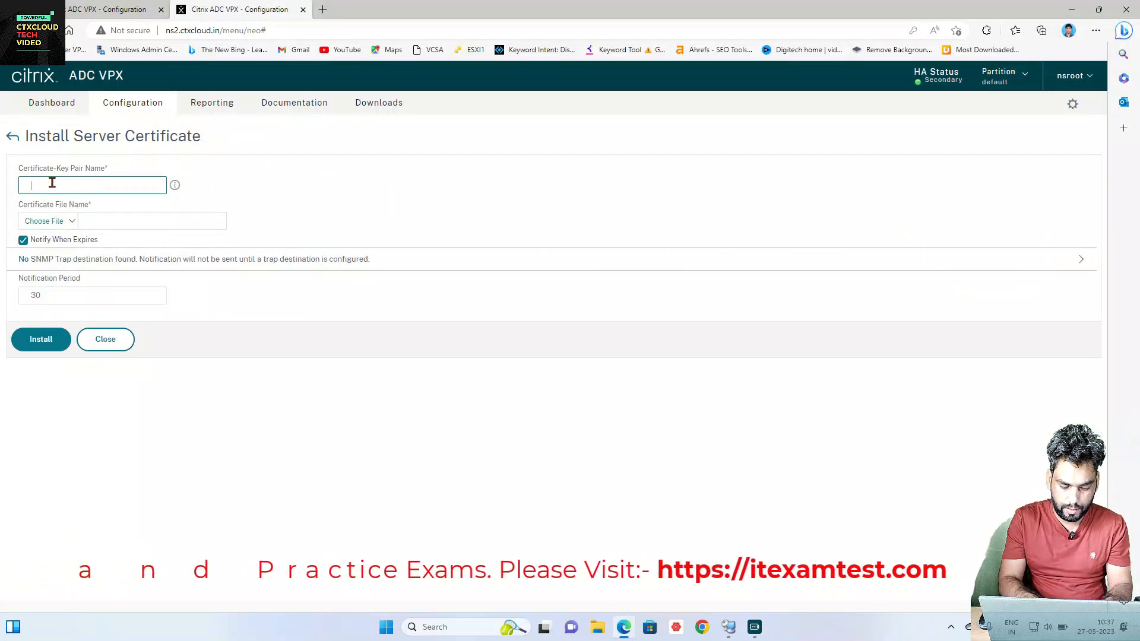
Step: Name the certificate-key pair ns2cert and upload ns2cert.pfx from the desktop as the certificate file
{"action": "type", "text": "ns2cert"}
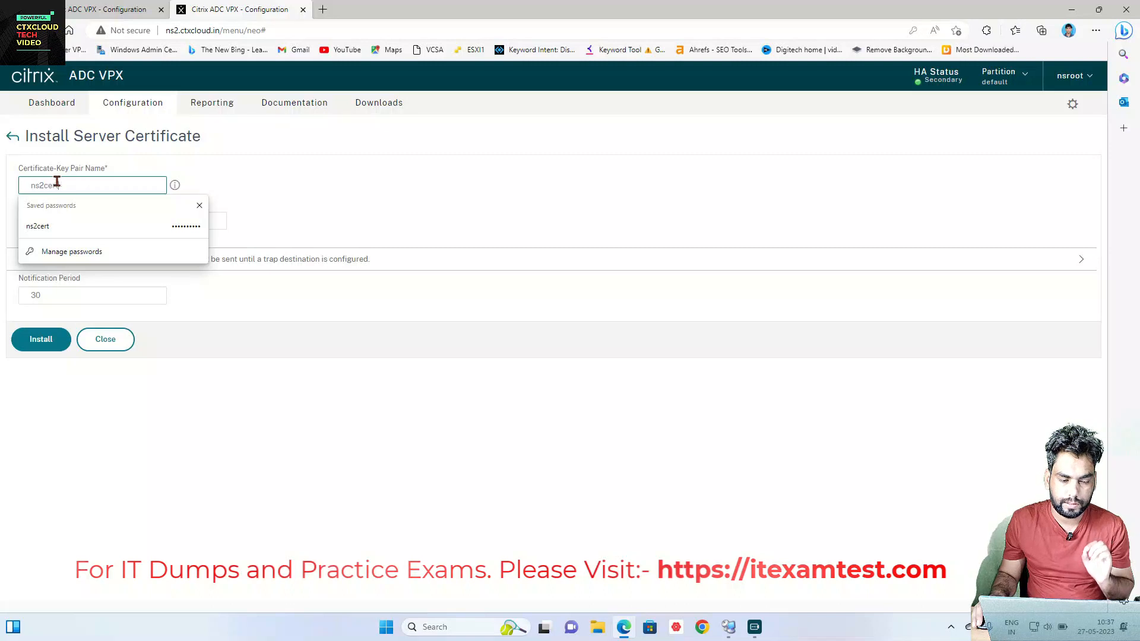
{"action": "left_click", "coordinate": [136, 172]}
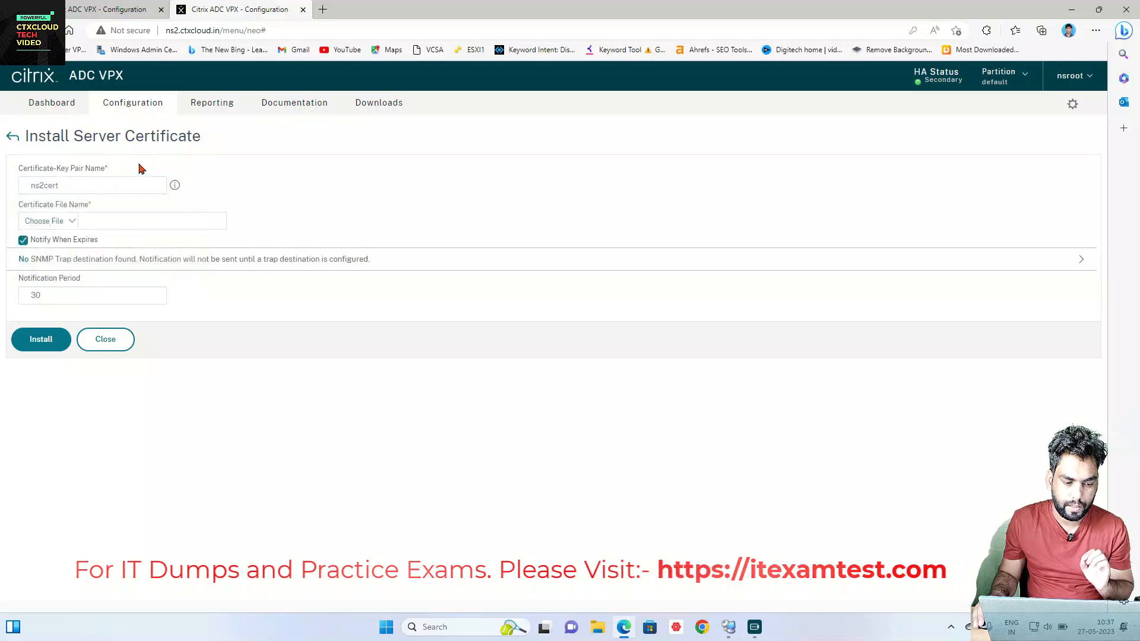
{"action": "left_click", "coordinate": [72, 224]}
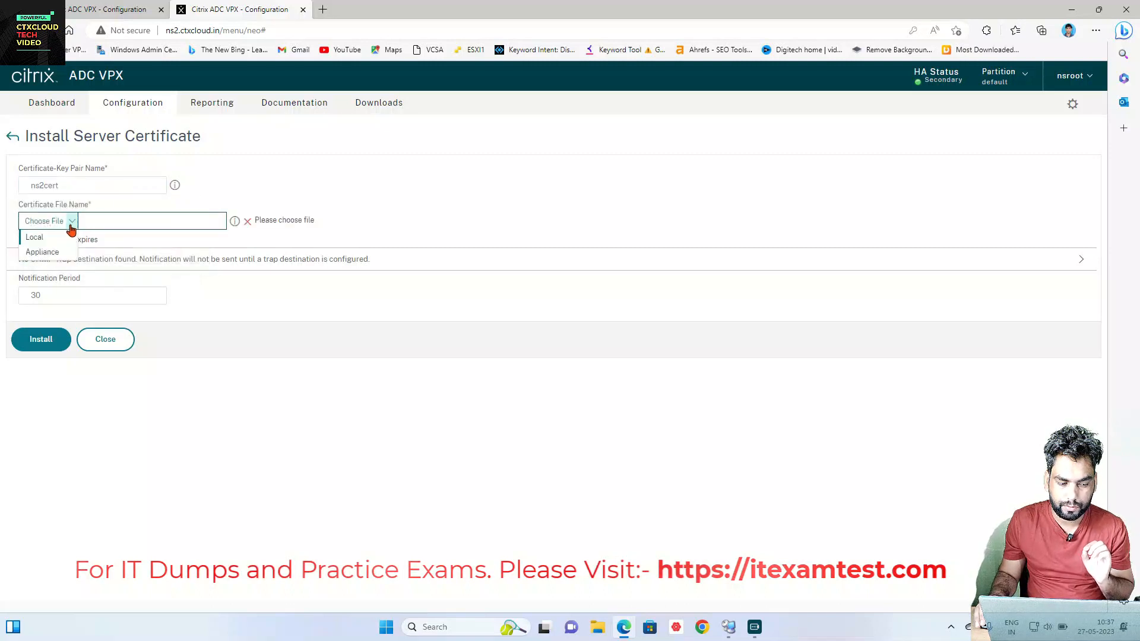
{"action": "left_click", "coordinate": [48, 237]}
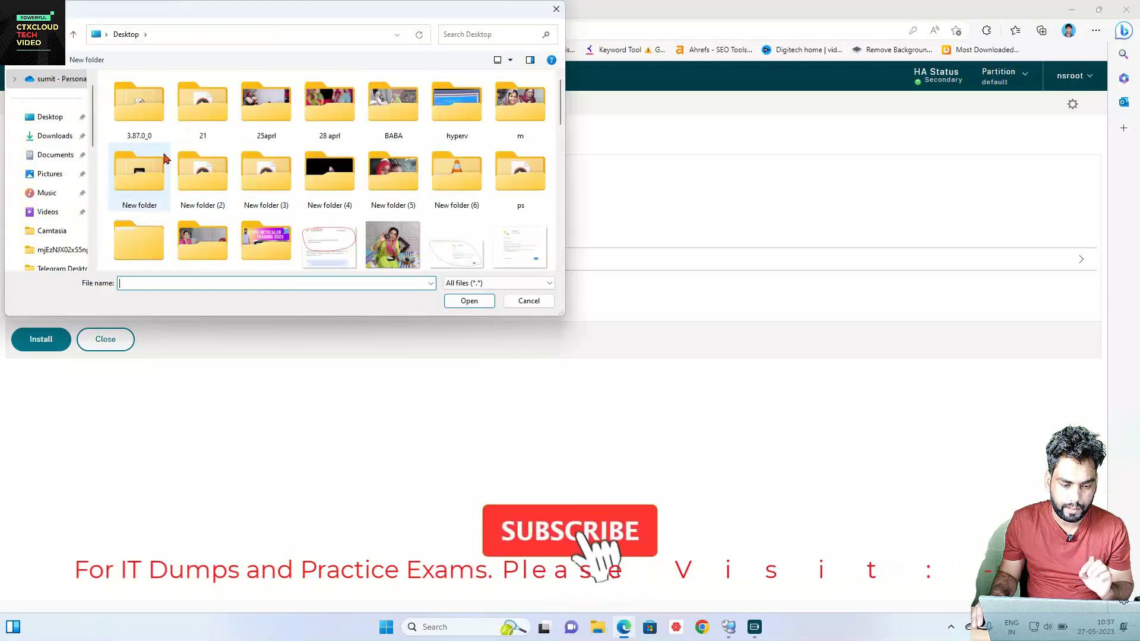
{"action": "left_click", "coordinate": [156, 167]}
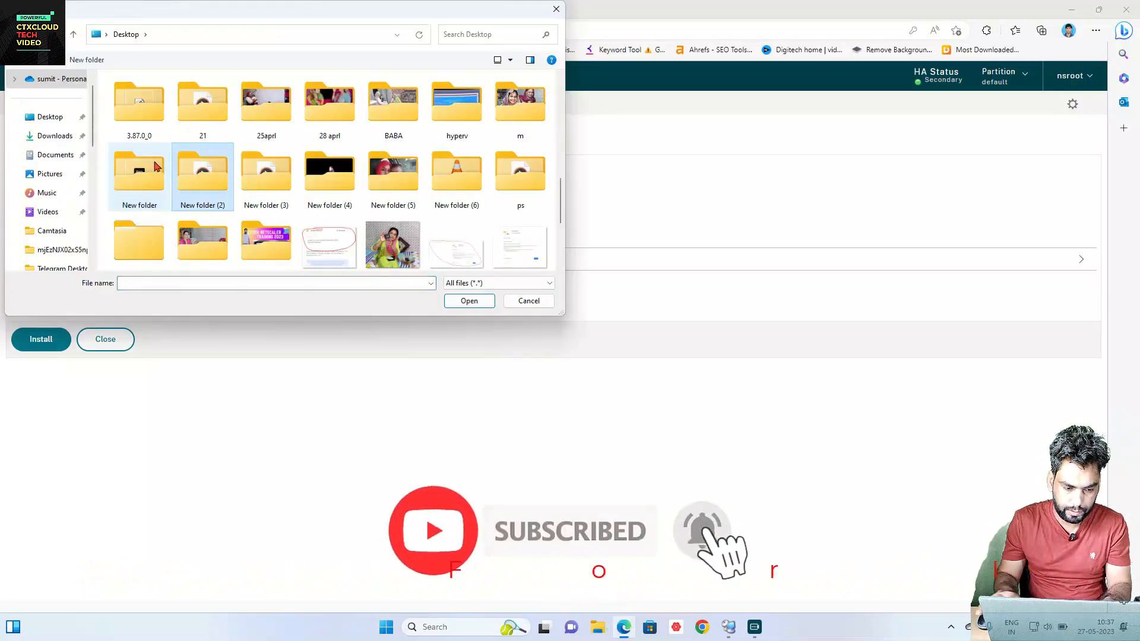
{"action": "scroll", "coordinate": [202, 172], "scroll_direction": "down", "scroll_amount": 5}
{"action": "left_click", "coordinate": [219, 124]}
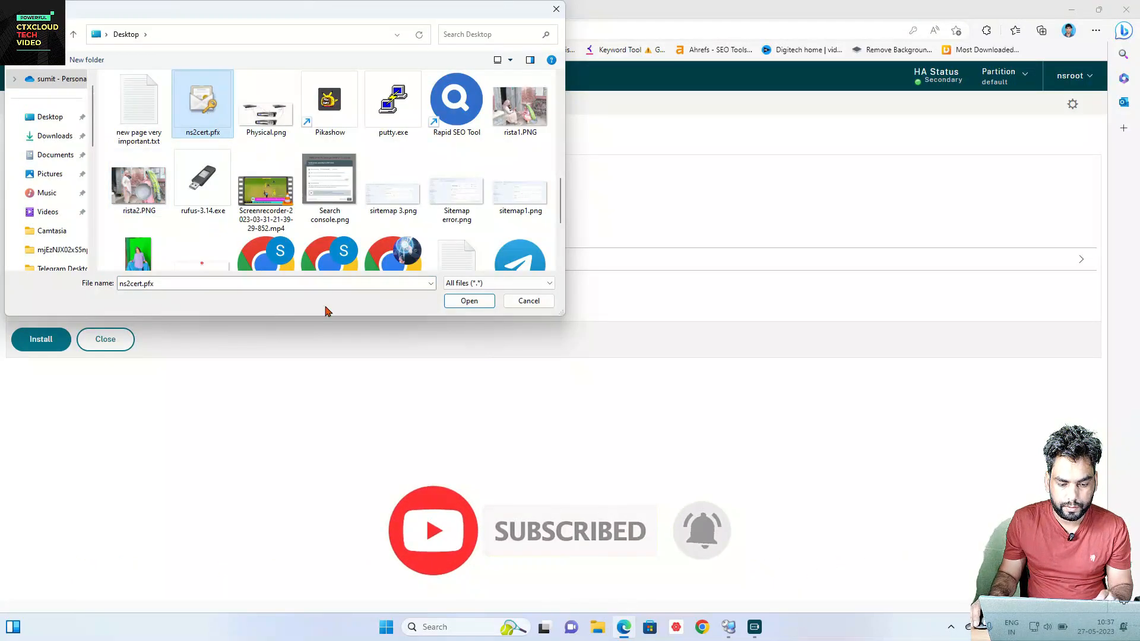
{"action": "left_click", "coordinate": [465, 302]}
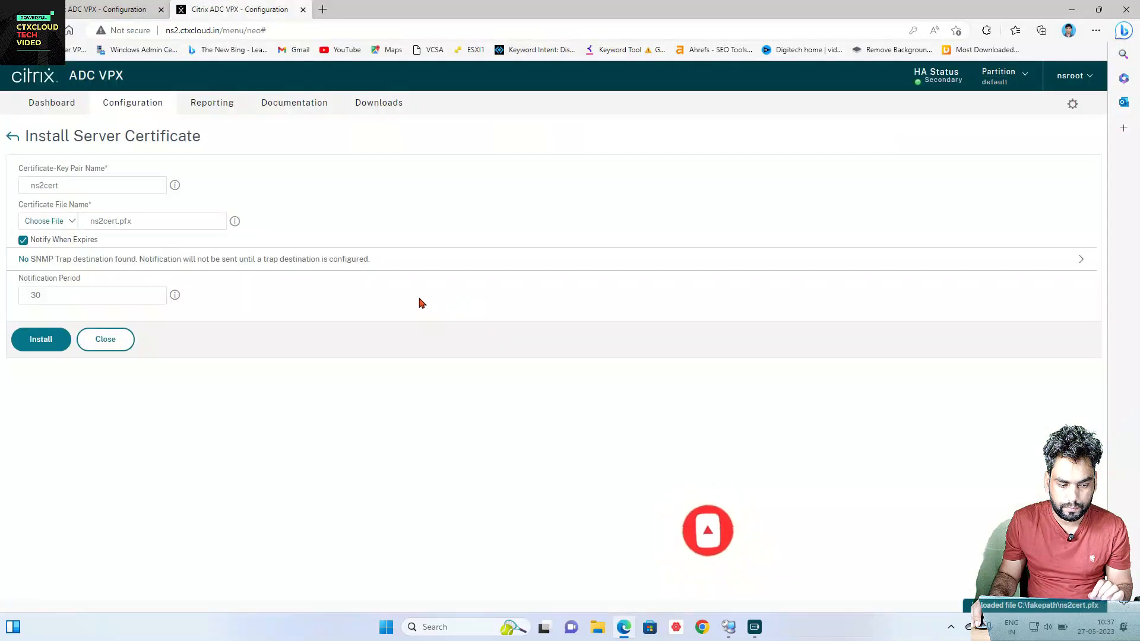
Step: Upload ns2cert.pfx as the key file, enter the PFX password, and install the pair
{"action": "left_click", "coordinate": [71, 260]}
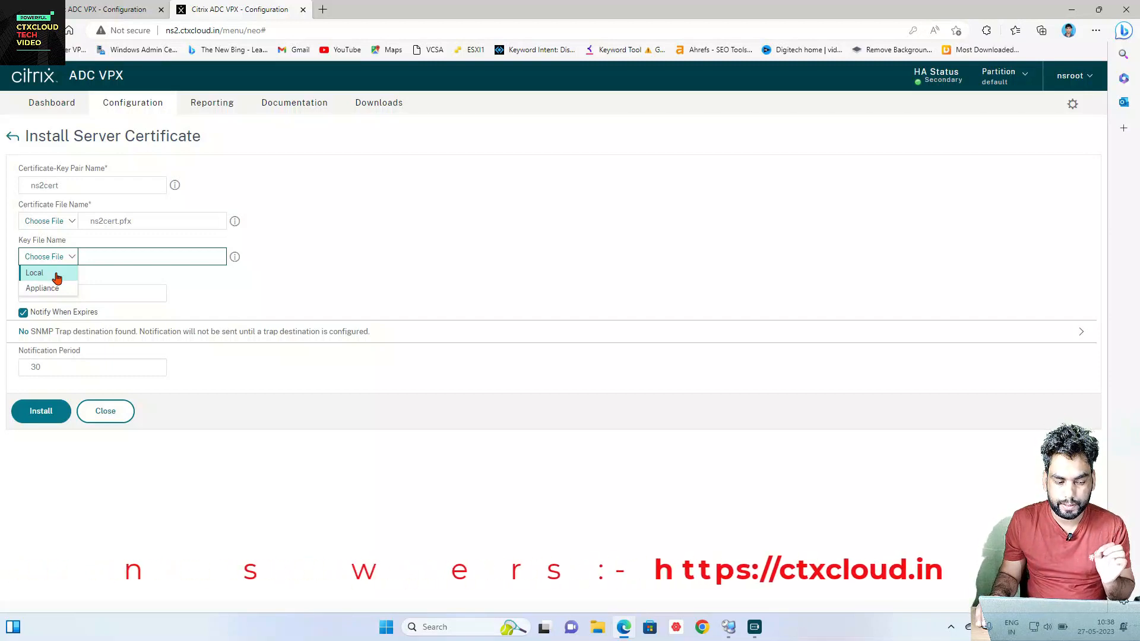
{"action": "left_click", "coordinate": [56, 275]}
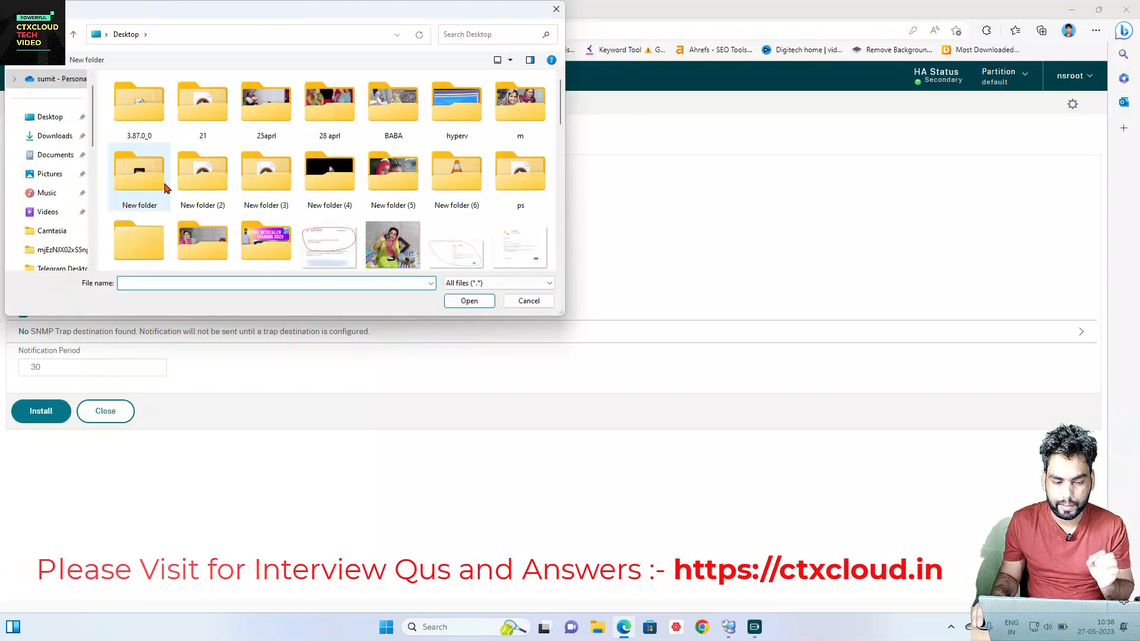
{"action": "left_click", "coordinate": [167, 189]}
{"action": "type", "text": "ns2cert.pfx"}
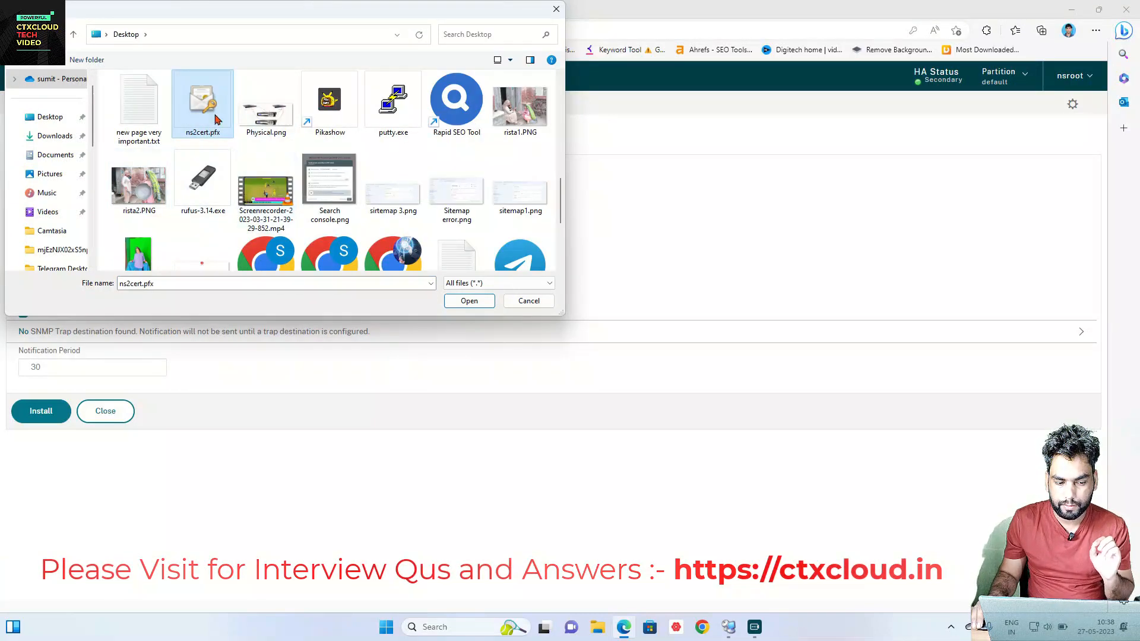
{"action": "left_click", "coordinate": [454, 304]}
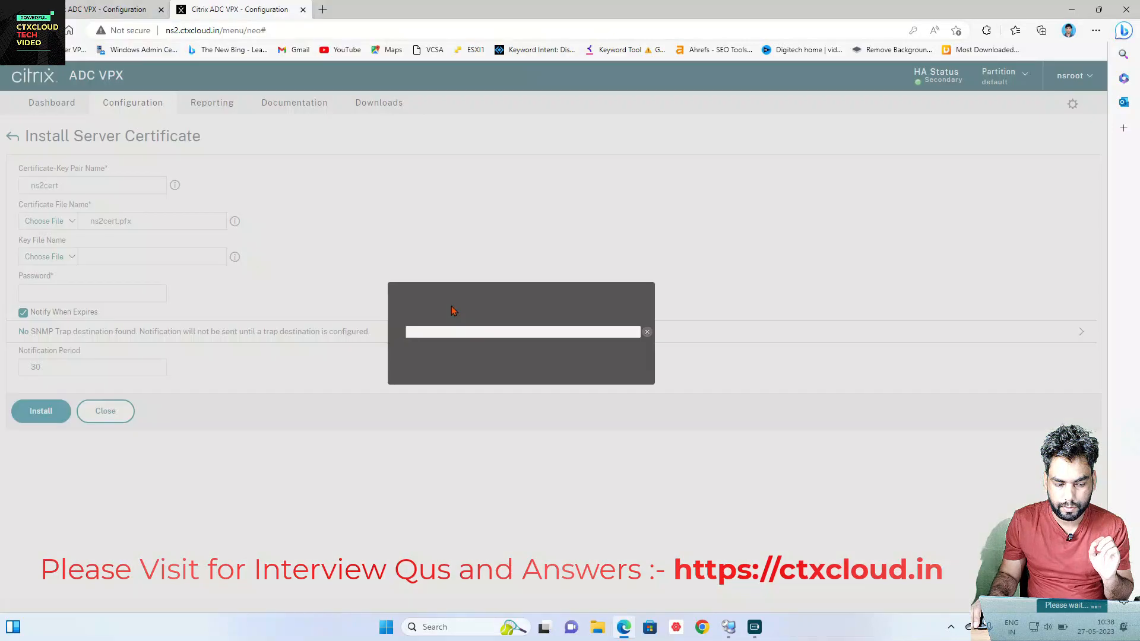
{"action": "left_click", "coordinate": [80, 294]}
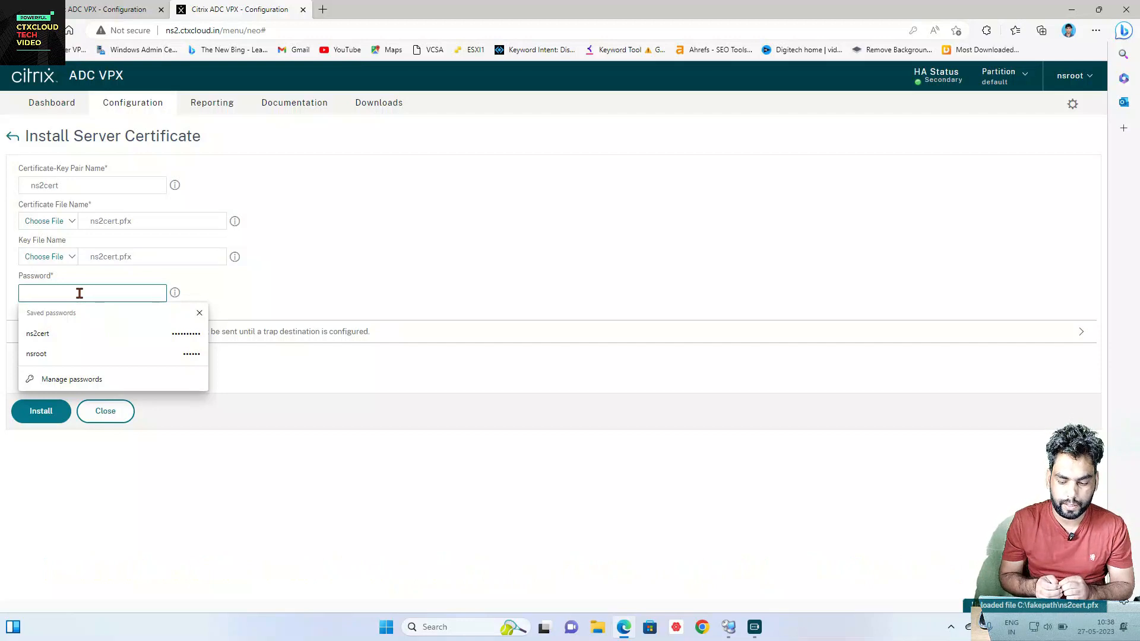
{"action": "type", "text": "1234"}
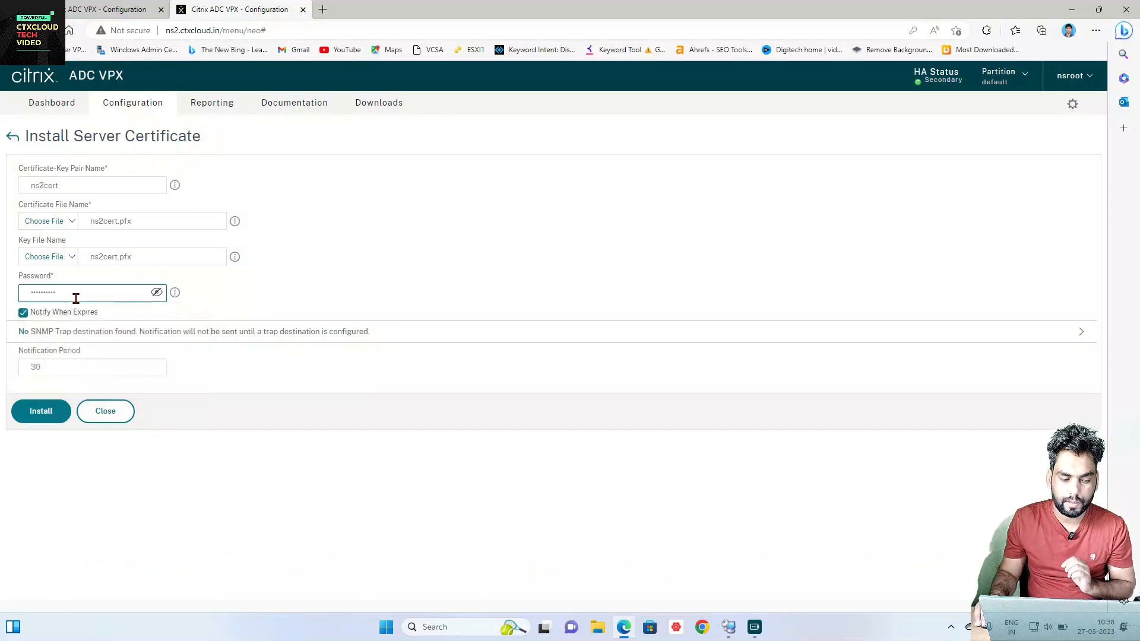
{"action": "left_click", "coordinate": [41, 411]}
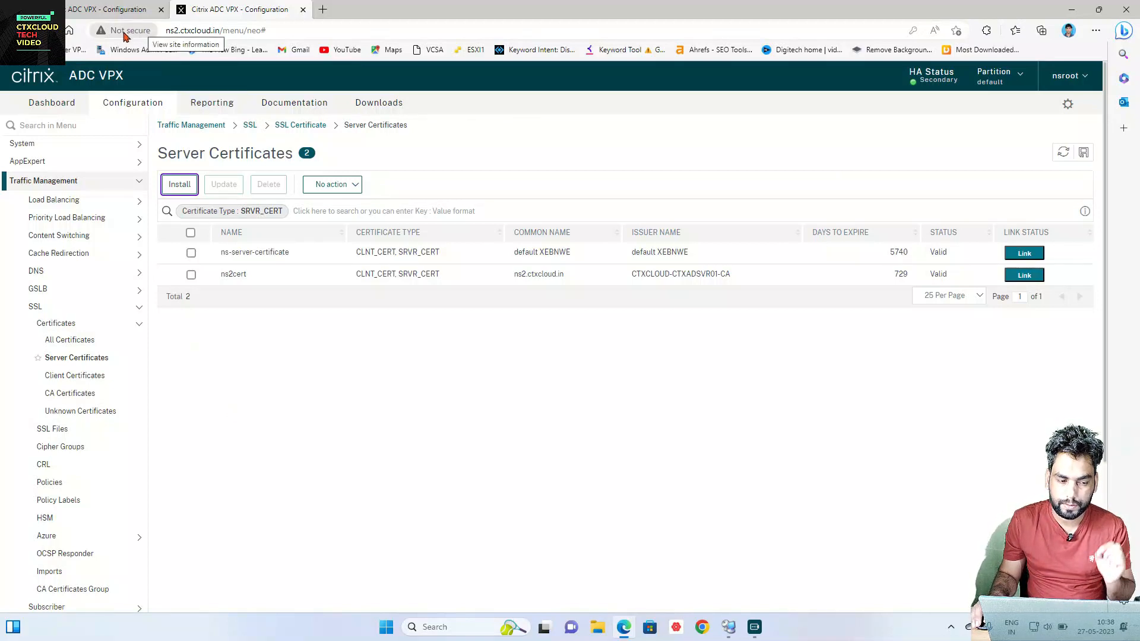
Step: List the 7 Load Balancing internal services and save the running configuration
{"action": "left_click", "coordinate": [97, 207]}
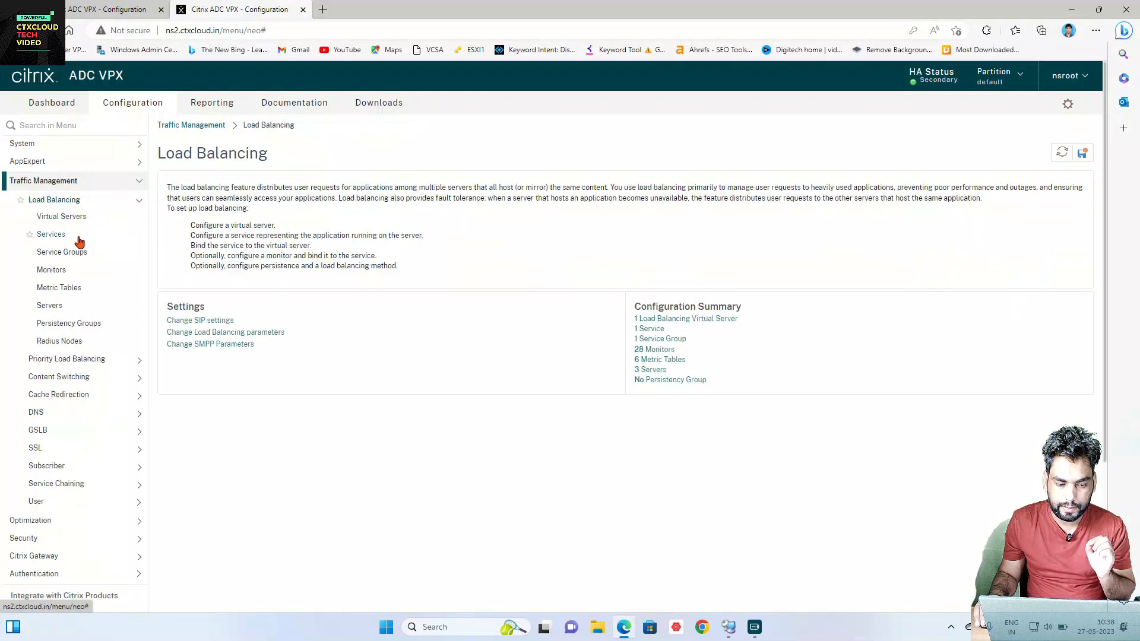
{"action": "left_click", "coordinate": [79, 238]}
{"action": "left_click", "coordinate": [381, 184]}
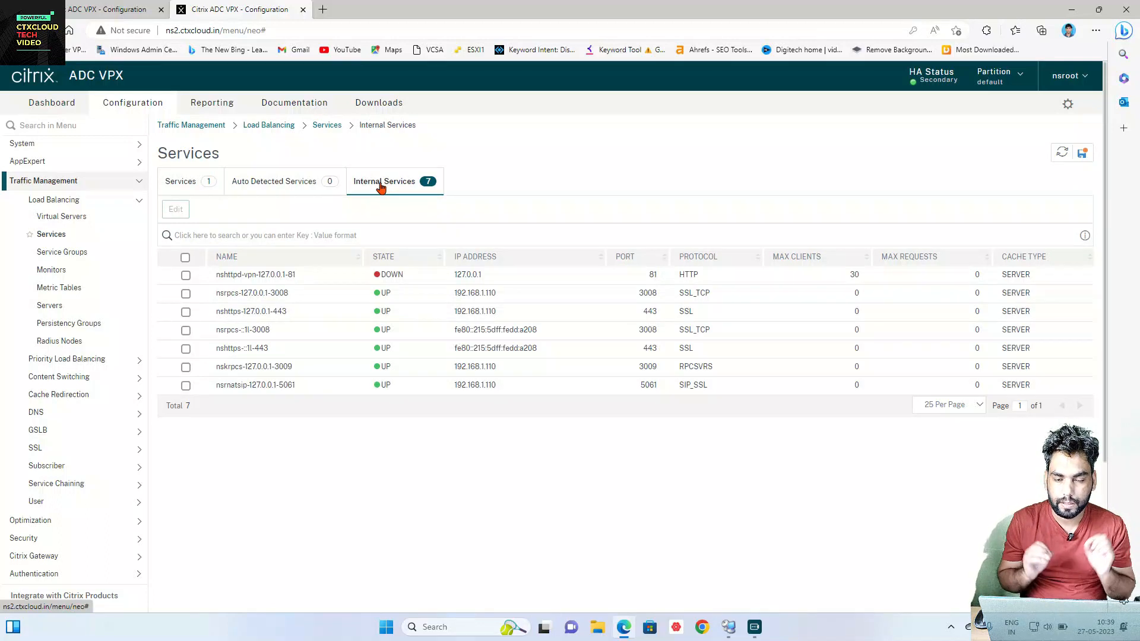
{"action": "left_click", "coordinate": [1081, 158]}
{"action": "left_click", "coordinate": [618, 375]}
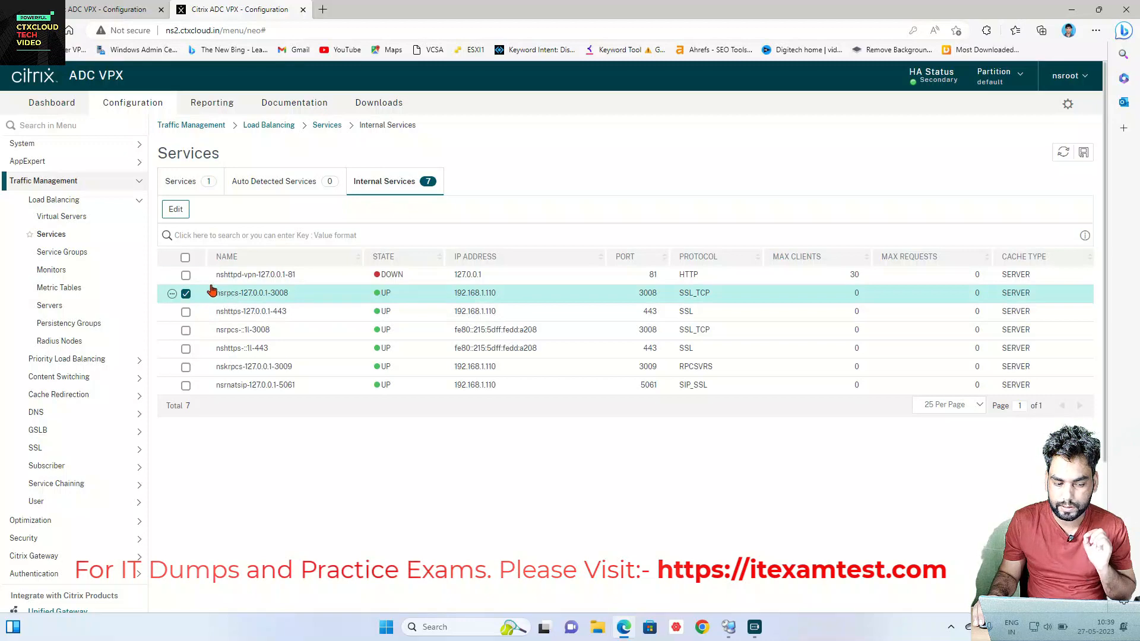
Step: Bind ns2cert as the server certificate of service nsrpcs-127.0.0.1-3008
{"action": "left_click", "coordinate": [176, 210]}
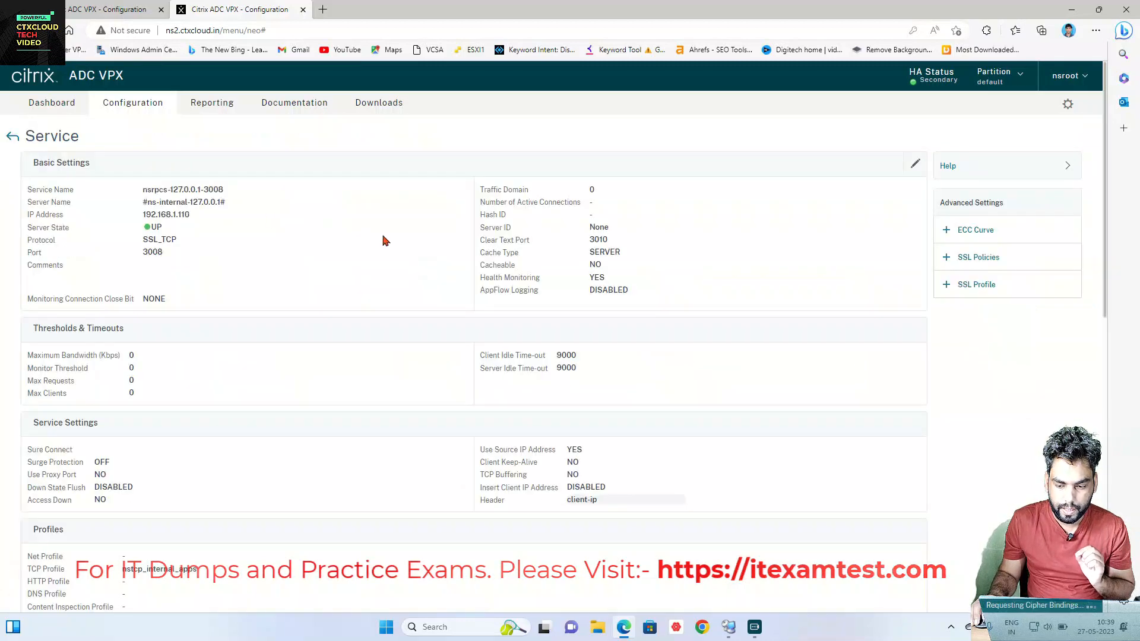
{"action": "scroll", "coordinate": [387, 256], "scroll_direction": "down", "scroll_amount": 10}
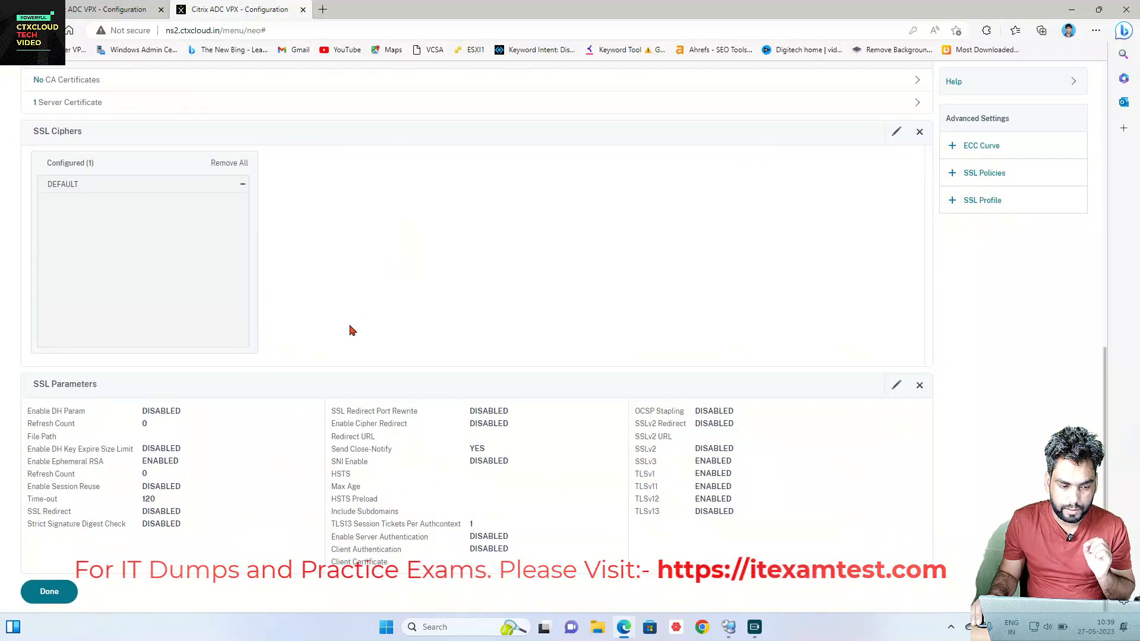
{"action": "scroll", "coordinate": [351, 331], "scroll_direction": "up", "scroll_amount": 4}
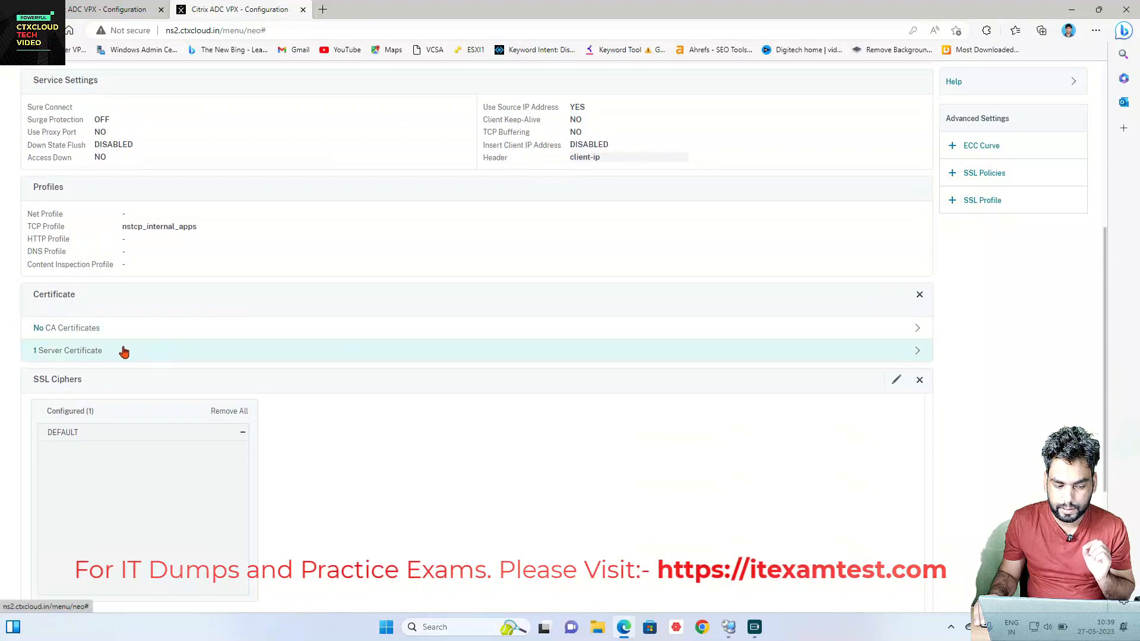
{"action": "left_click", "coordinate": [166, 350]}
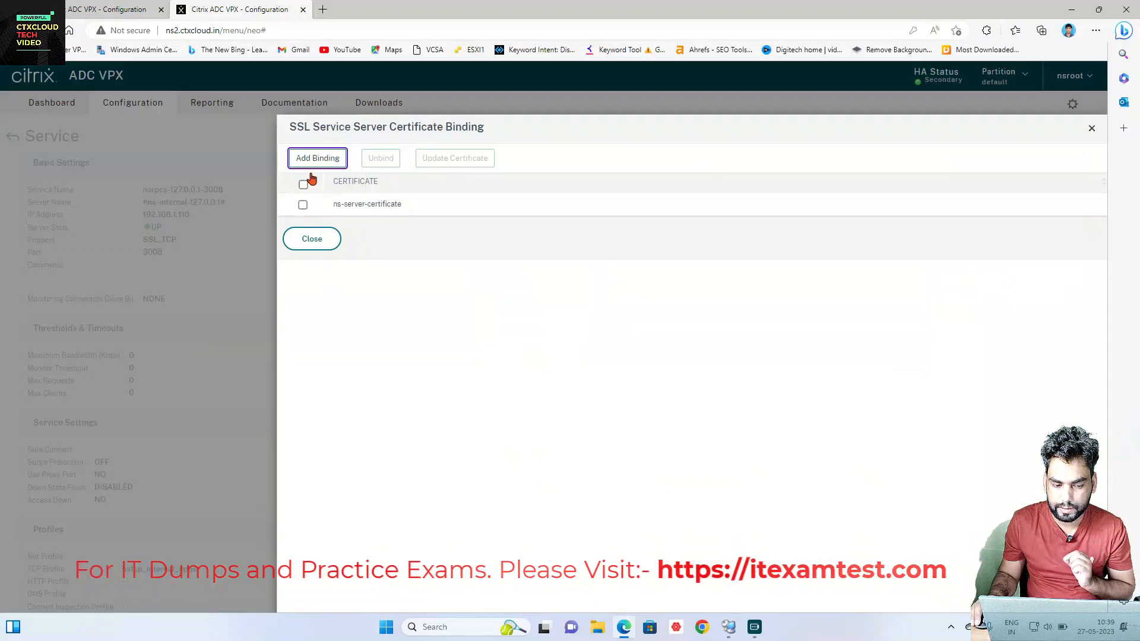
{"action": "left_click", "coordinate": [312, 158]}
{"action": "left_click", "coordinate": [423, 188]}
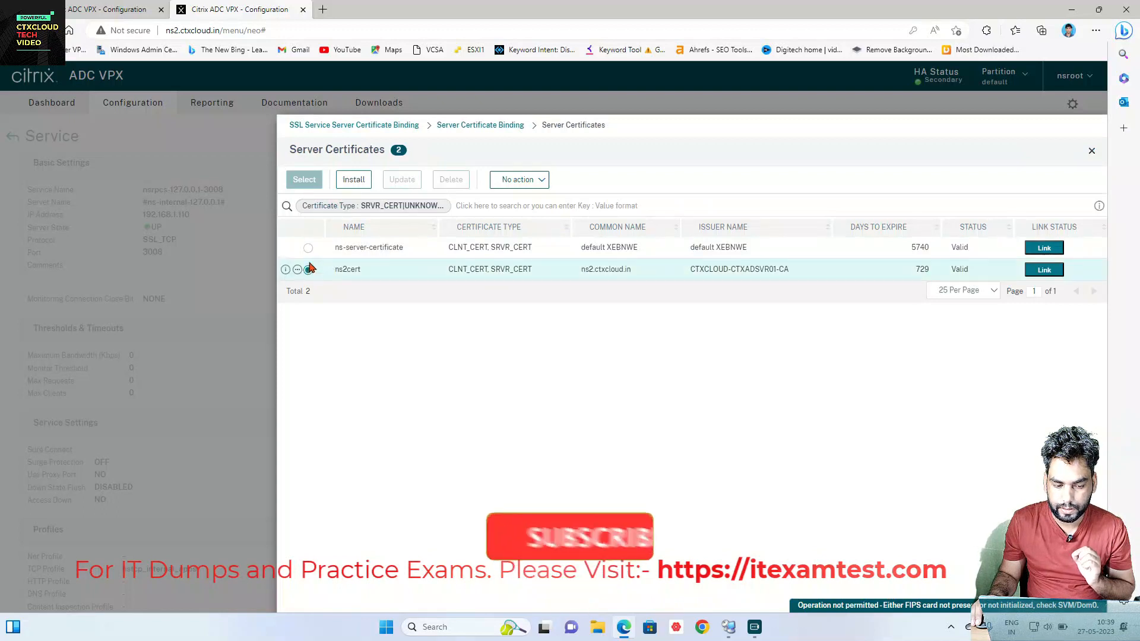
{"action": "left_click", "coordinate": [309, 269]}
{"action": "left_click", "coordinate": [304, 180]}
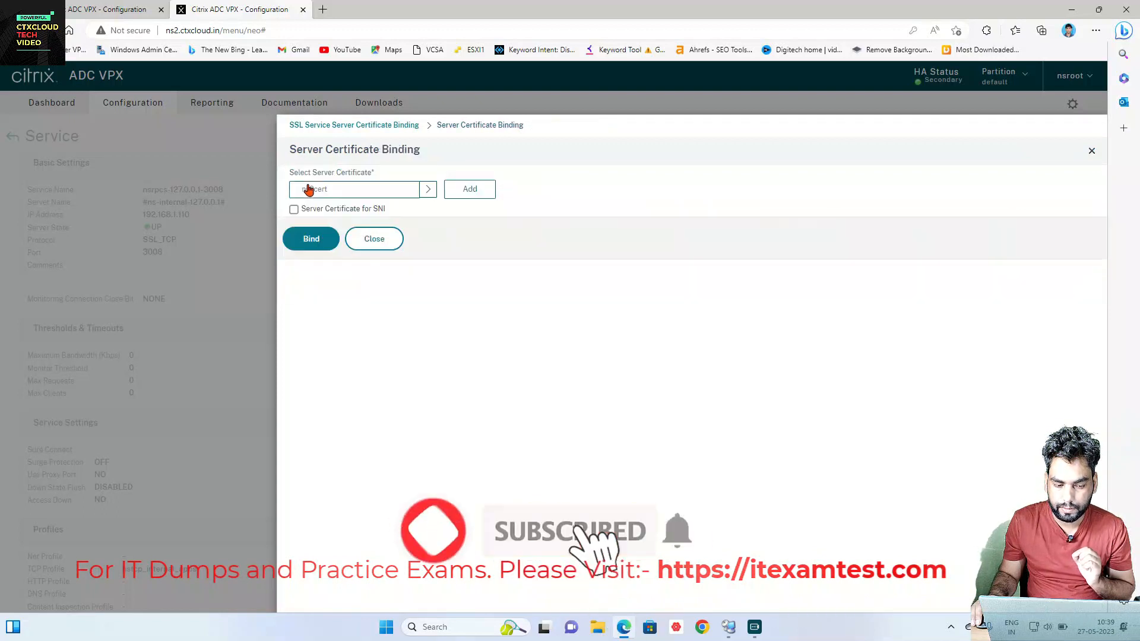
{"action": "left_click", "coordinate": [304, 240]}
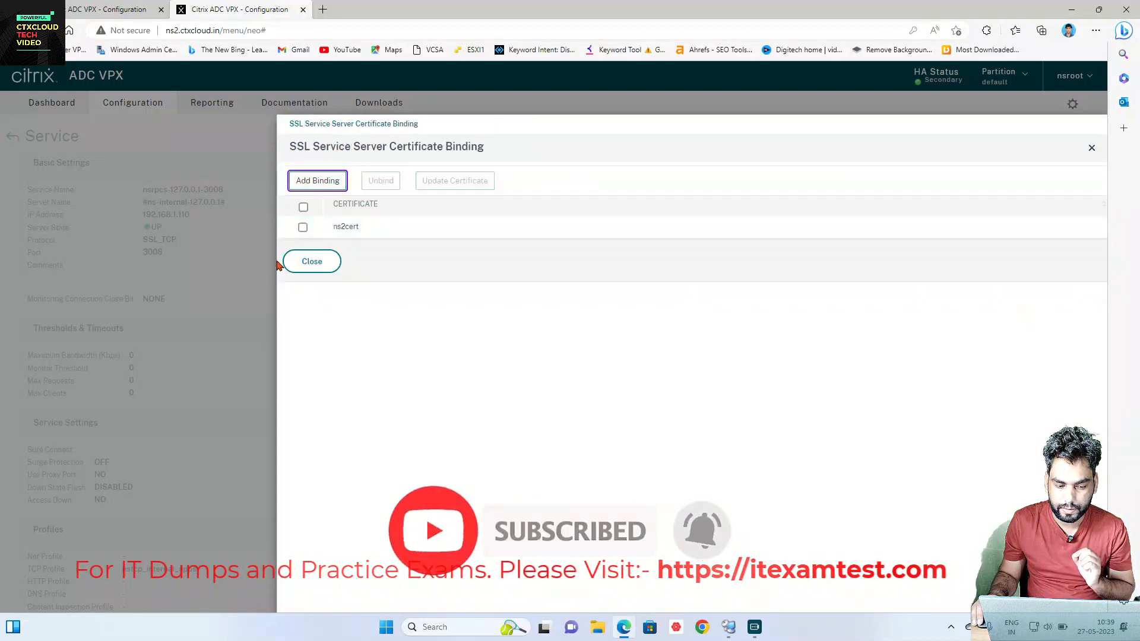
{"action": "left_click", "coordinate": [312, 262]}
{"action": "scroll", "coordinate": [285, 272], "scroll_direction": "down", "scroll_amount": 10}
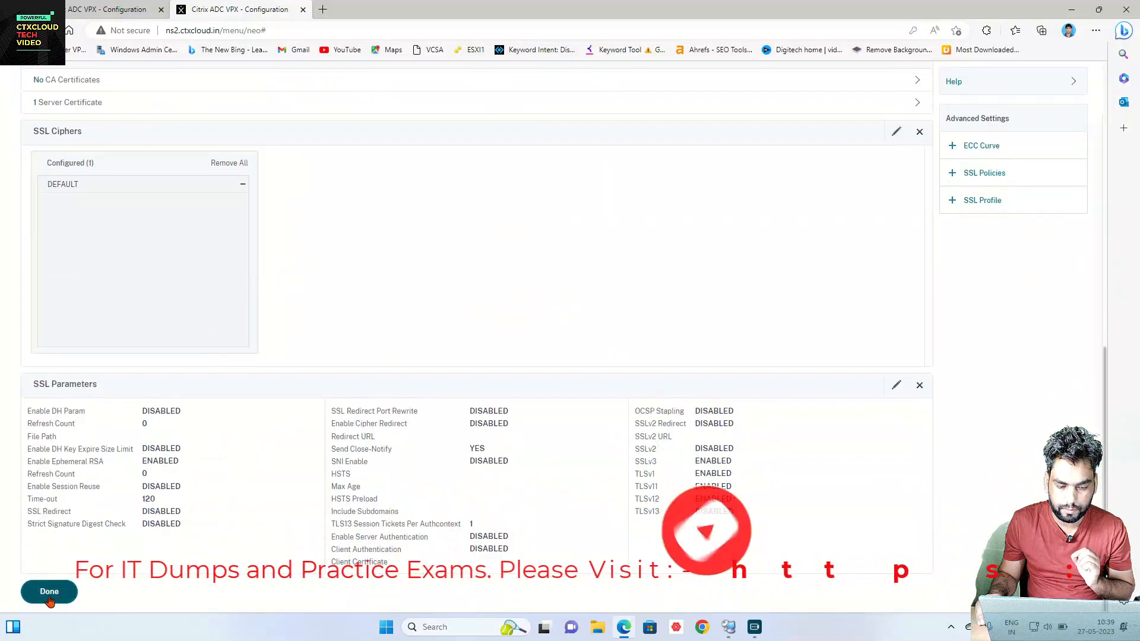
{"action": "left_click", "coordinate": [49, 598]}
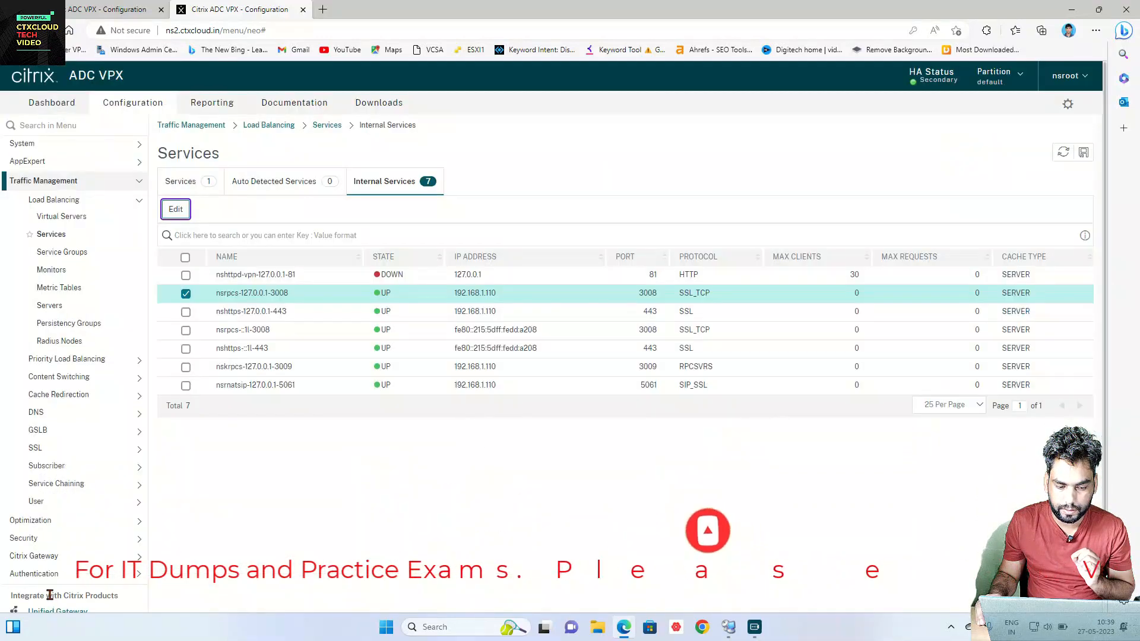
Step: Bind ns2cert as the server certificate of service nshttps-127.0.0.1-443
{"action": "left_click", "coordinate": [186, 311]}
{"action": "left_click", "coordinate": [186, 293]}
{"action": "left_click", "coordinate": [176, 209]}
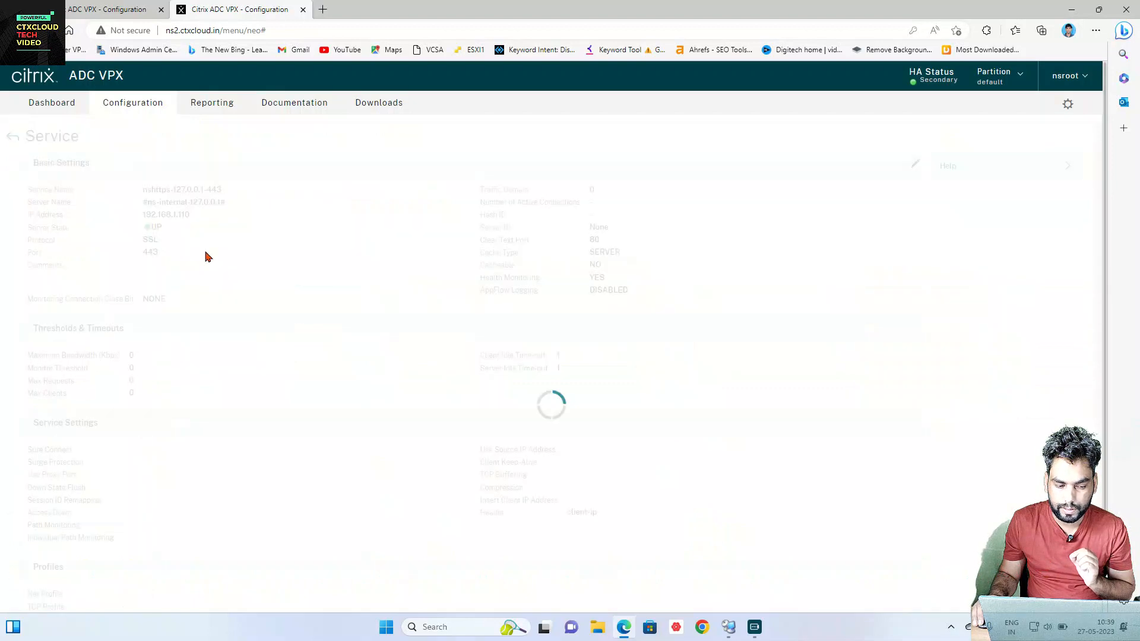
{"action": "scroll", "coordinate": [155, 364], "scroll_direction": "down", "scroll_amount": 10}
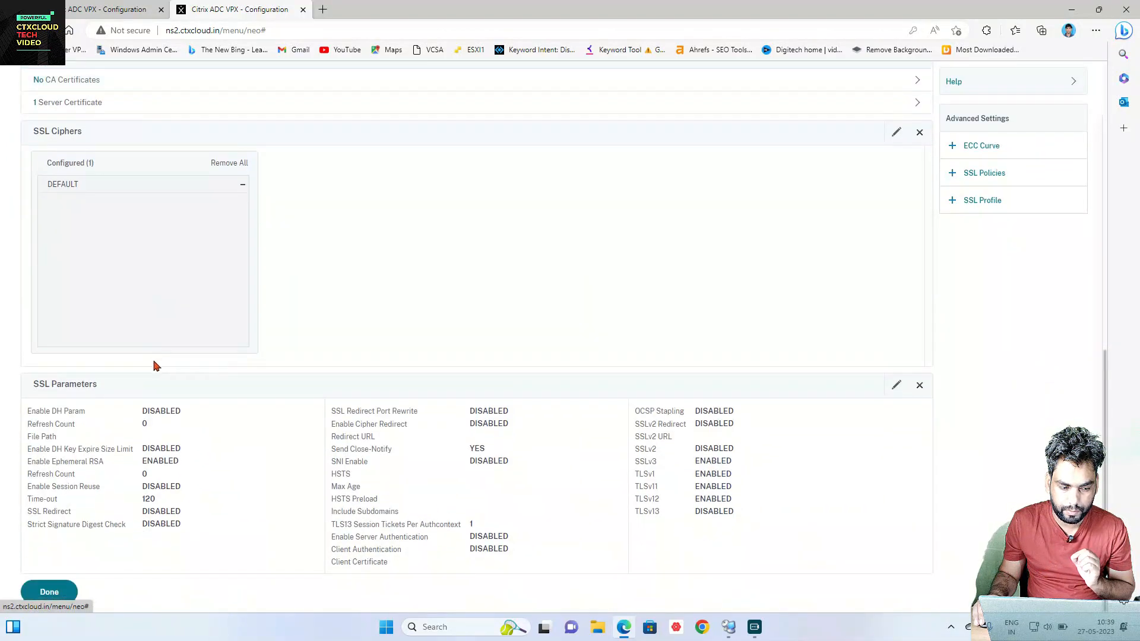
{"action": "scroll", "coordinate": [153, 399], "scroll_direction": "up", "scroll_amount": 5}
{"action": "left_click", "coordinate": [141, 437]}
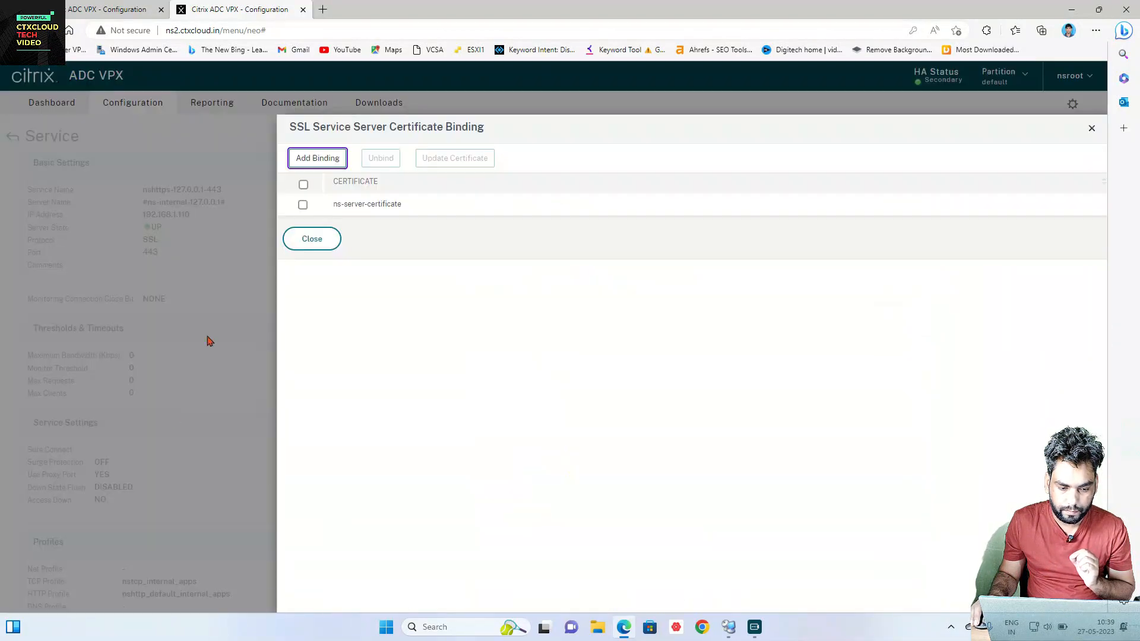
{"action": "left_click", "coordinate": [337, 167]}
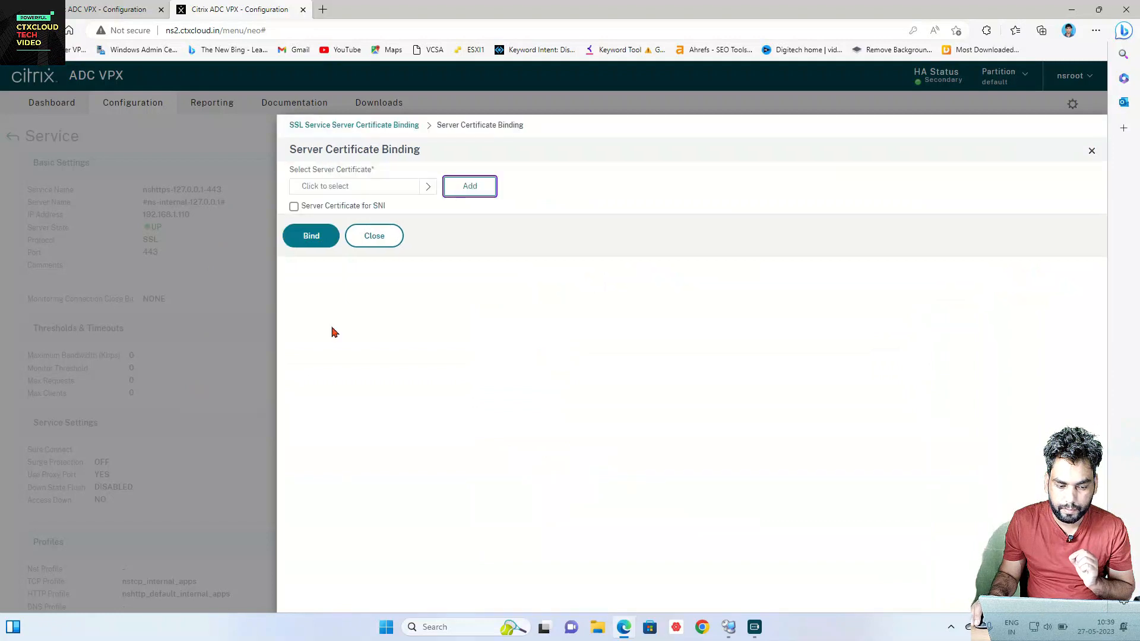
{"action": "left_click", "coordinate": [401, 193]}
{"action": "left_click", "coordinate": [309, 270]}
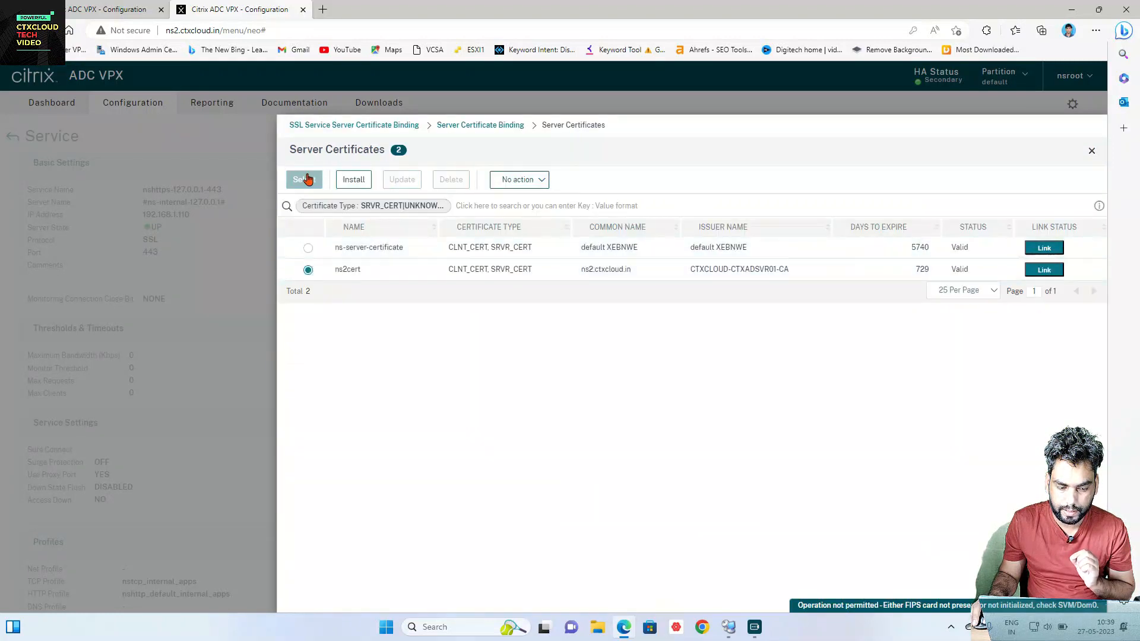
{"action": "left_click", "coordinate": [305, 180]}
{"action": "left_click", "coordinate": [312, 245]}
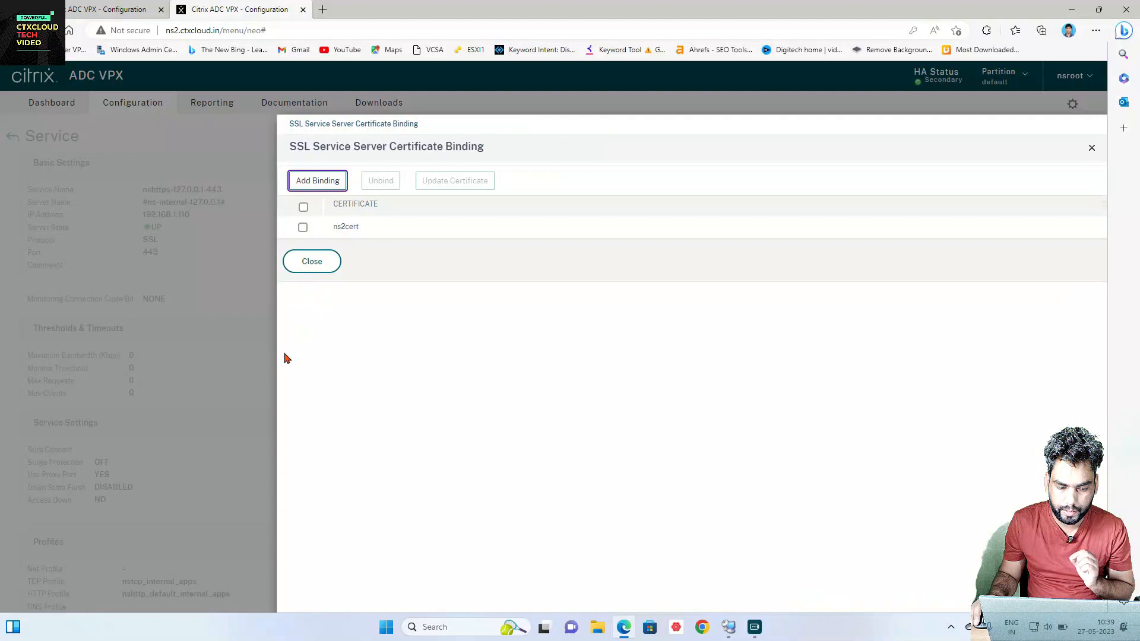
{"action": "left_click", "coordinate": [311, 263]}
{"action": "scroll", "coordinate": [104, 525], "scroll_direction": "down", "scroll_amount": 10}
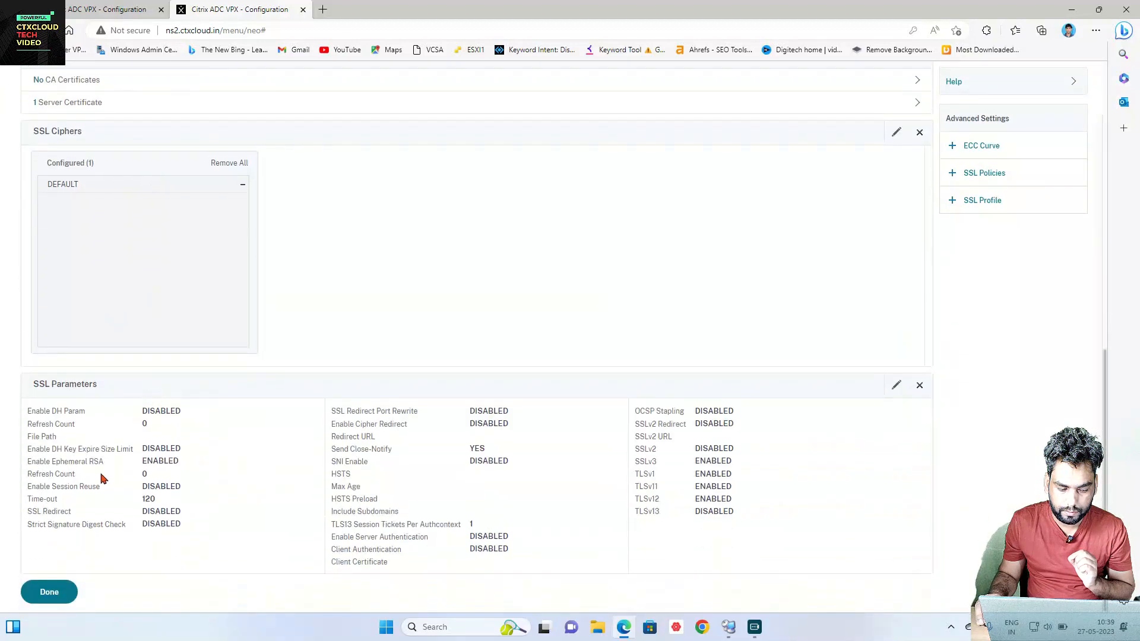
{"action": "left_click", "coordinate": [44, 589]}
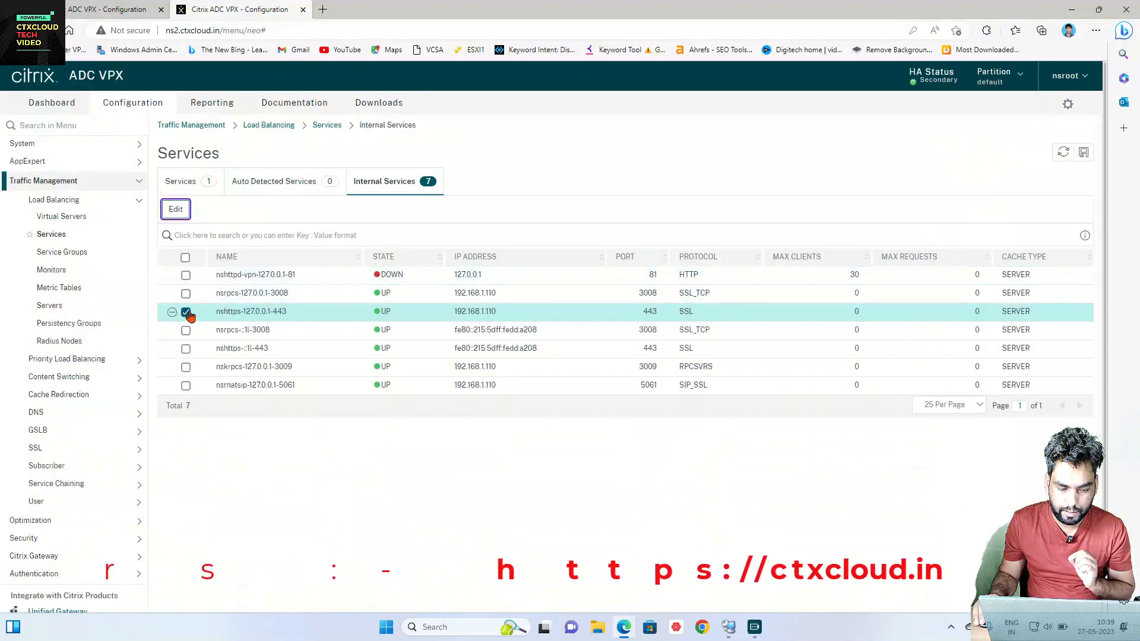
Step: Bind ns2cert as the server certificate of IPv6 service nsrpcs-::1l-3008
{"action": "left_click", "coordinate": [185, 331]}
{"action": "left_click", "coordinate": [176, 209]}
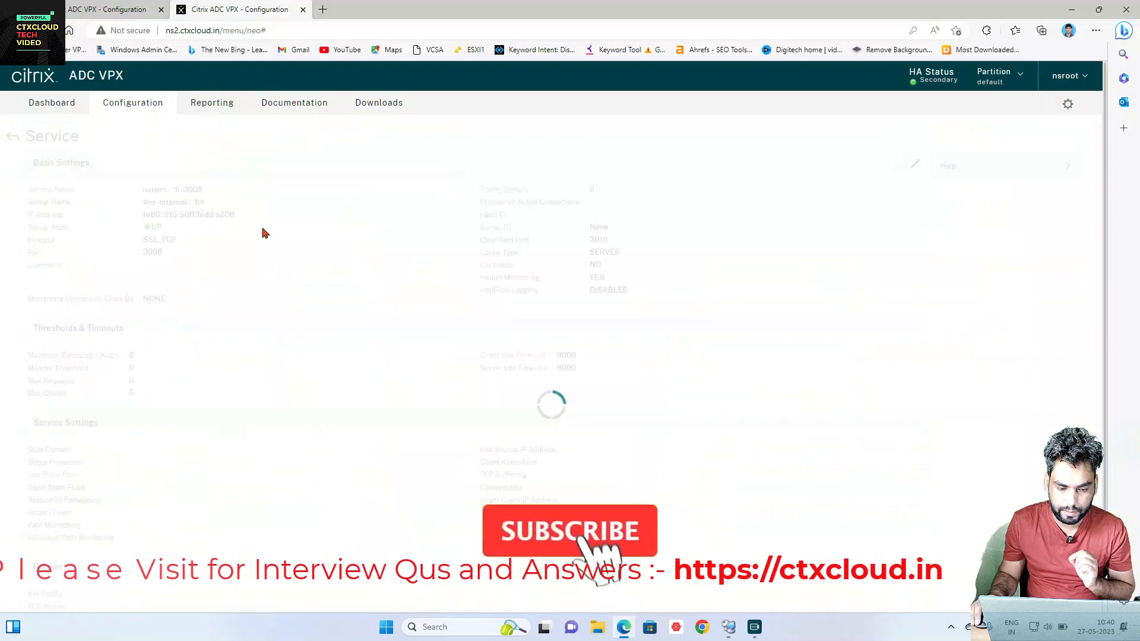
{"action": "scroll", "coordinate": [239, 298], "scroll_direction": "down", "scroll_amount": 10}
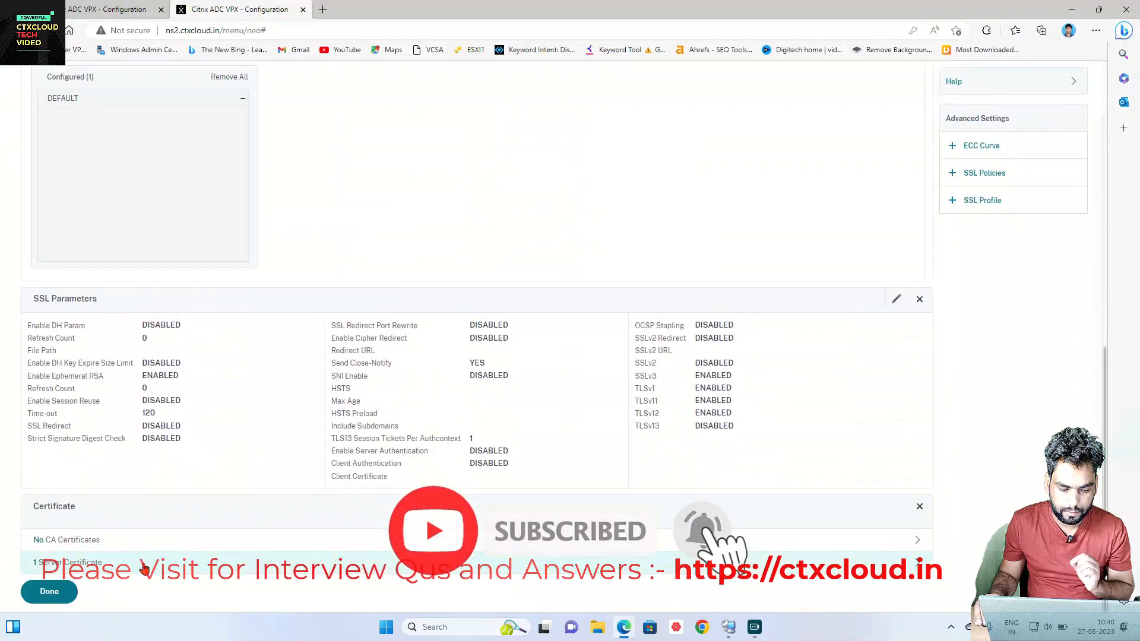
{"action": "left_click", "coordinate": [142, 565]}
{"action": "left_click", "coordinate": [318, 158]}
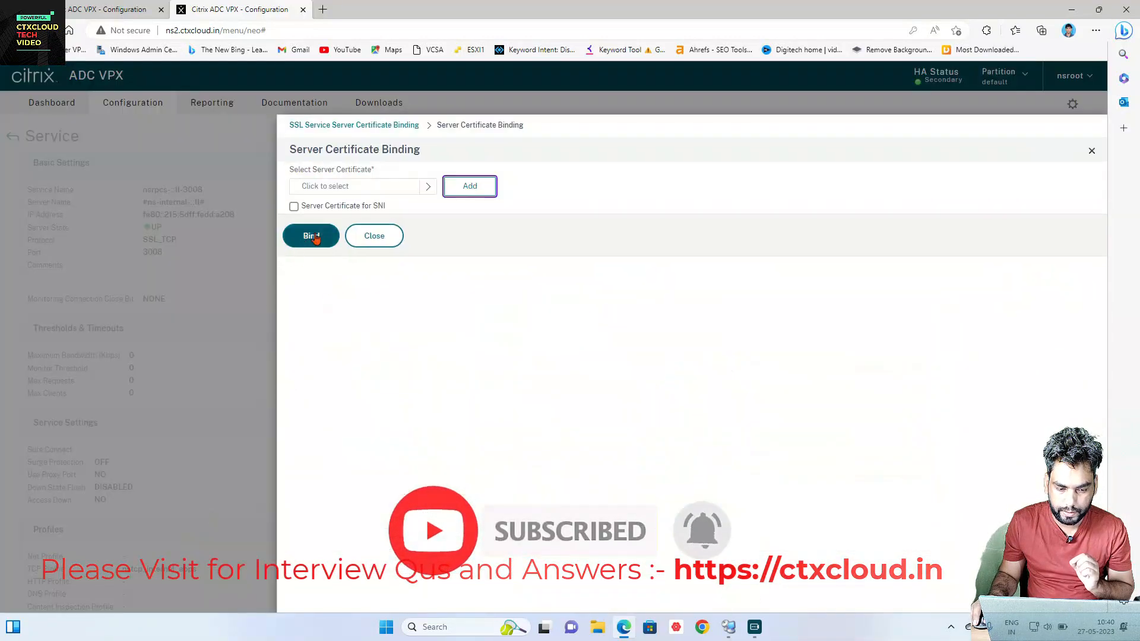
{"action": "left_click", "coordinate": [355, 187]}
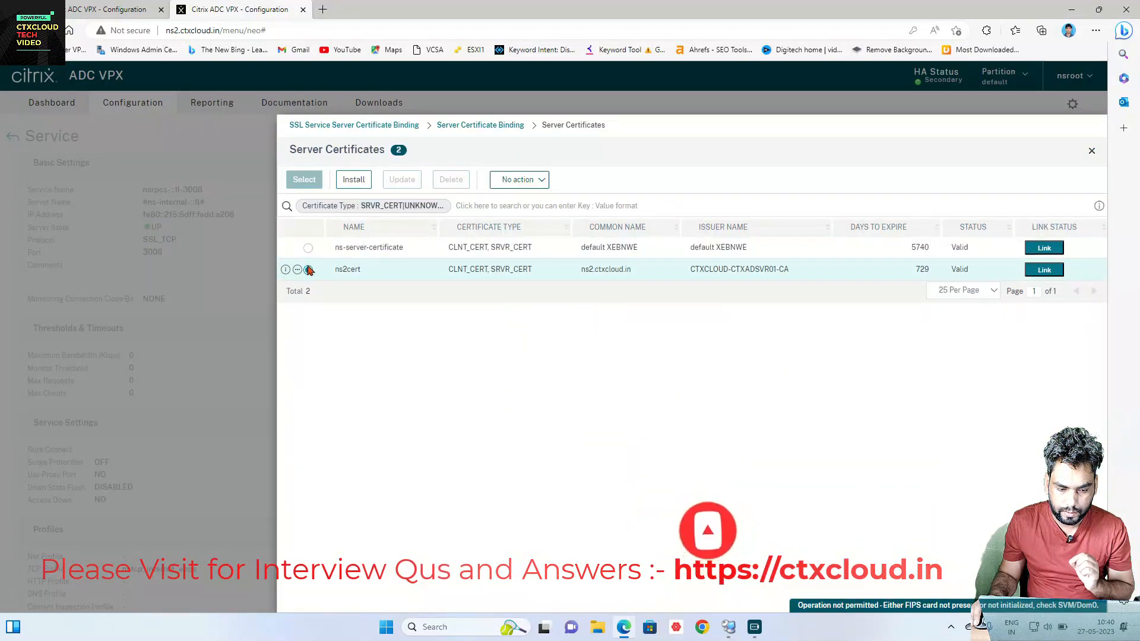
{"action": "left_click", "coordinate": [308, 269]}
{"action": "left_click", "coordinate": [305, 180]}
{"action": "left_click", "coordinate": [309, 238]}
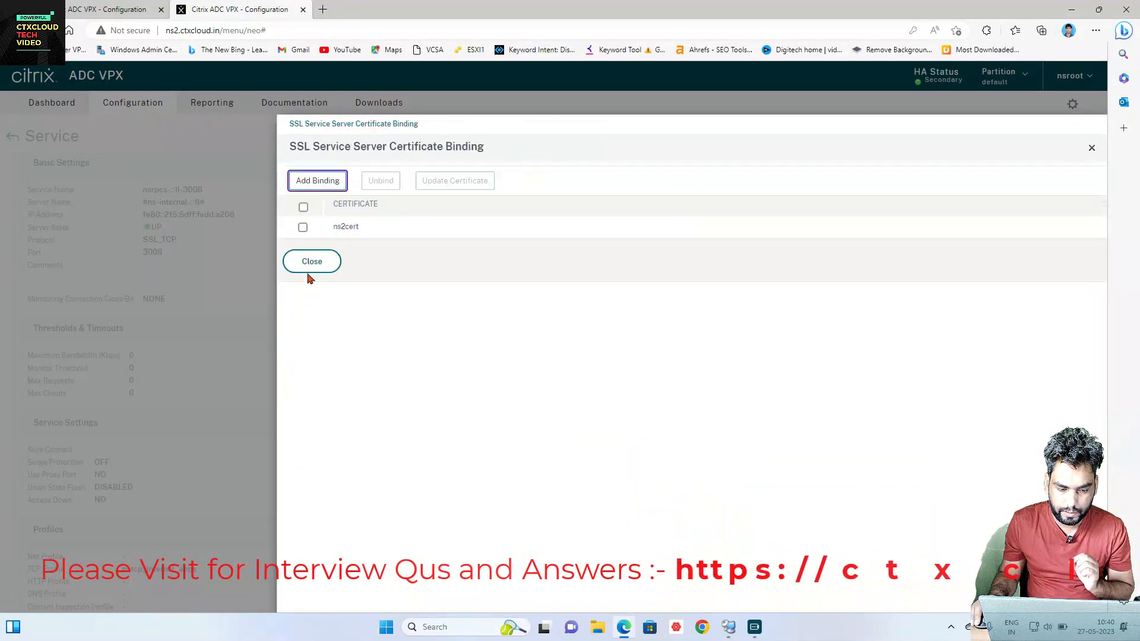
{"action": "left_click", "coordinate": [308, 260]}
{"action": "scroll", "coordinate": [233, 375], "scroll_direction": "down", "scroll_amount": 10}
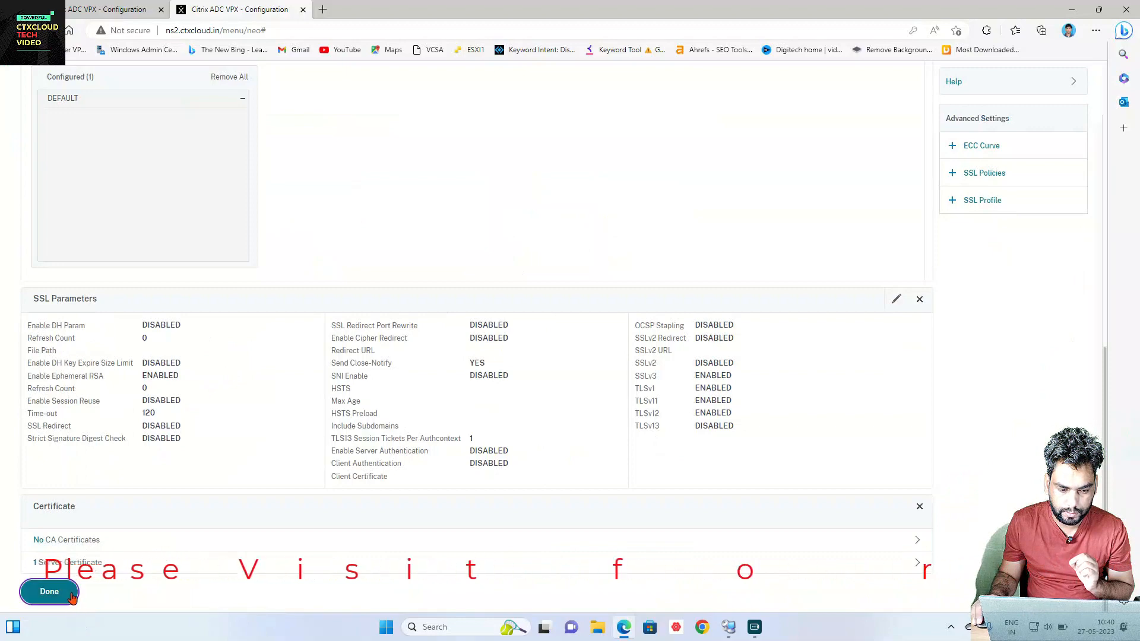
{"action": "left_click", "coordinate": [50, 591]}
Step: Bind ns2cert as the server certificate of IPv6 service nshttps-::1l-443
{"action": "left_click", "coordinate": [186, 330]}
{"action": "left_click", "coordinate": [185, 349]}
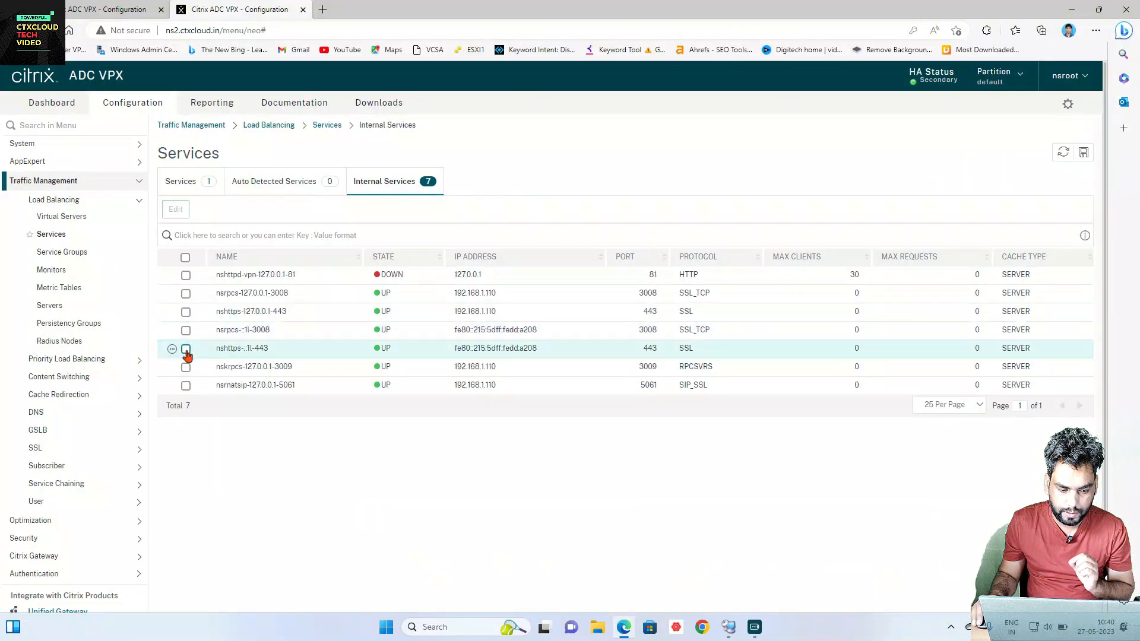
{"action": "left_click", "coordinate": [180, 211]}
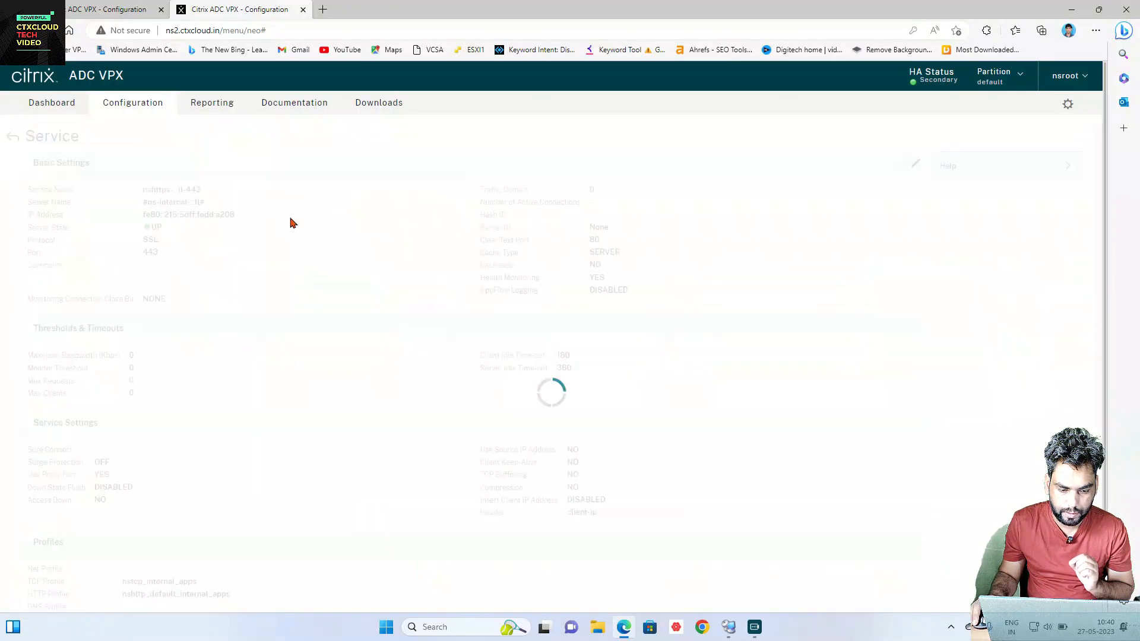
{"action": "scroll", "coordinate": [225, 300], "scroll_direction": "down", "scroll_amount": 10}
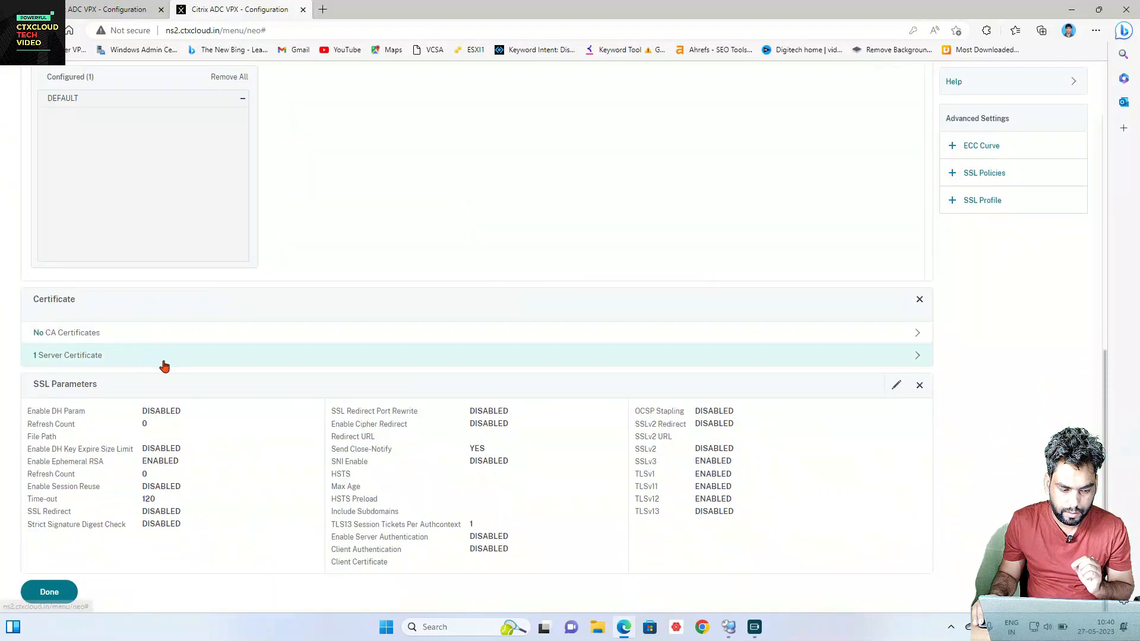
{"action": "left_click", "coordinate": [186, 358]}
{"action": "left_click", "coordinate": [318, 162]}
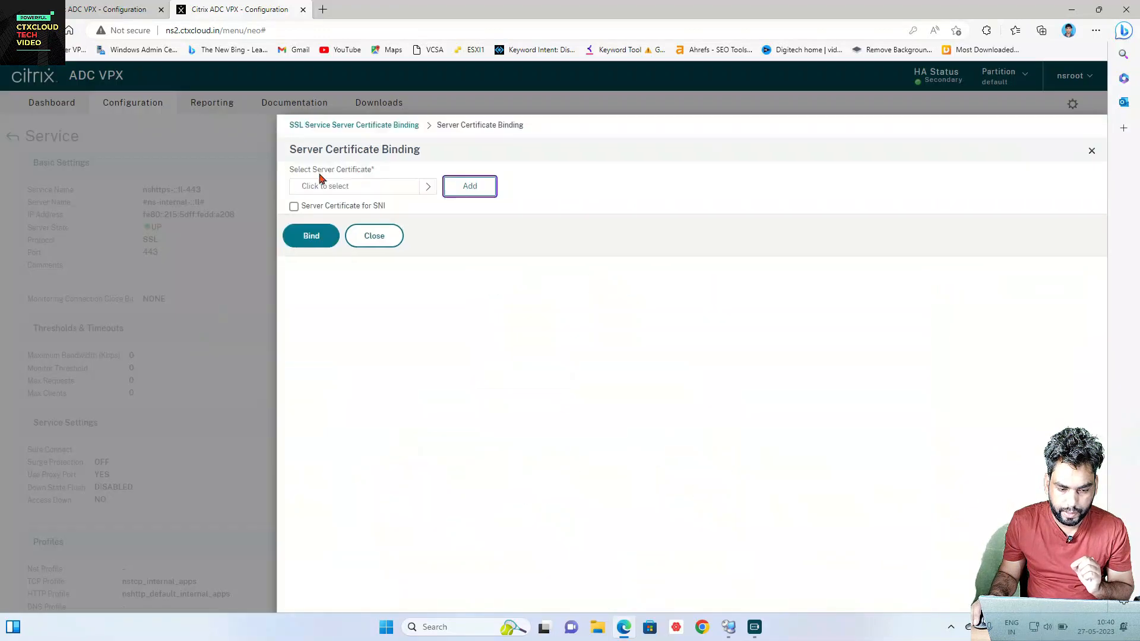
{"action": "left_click", "coordinate": [396, 197]}
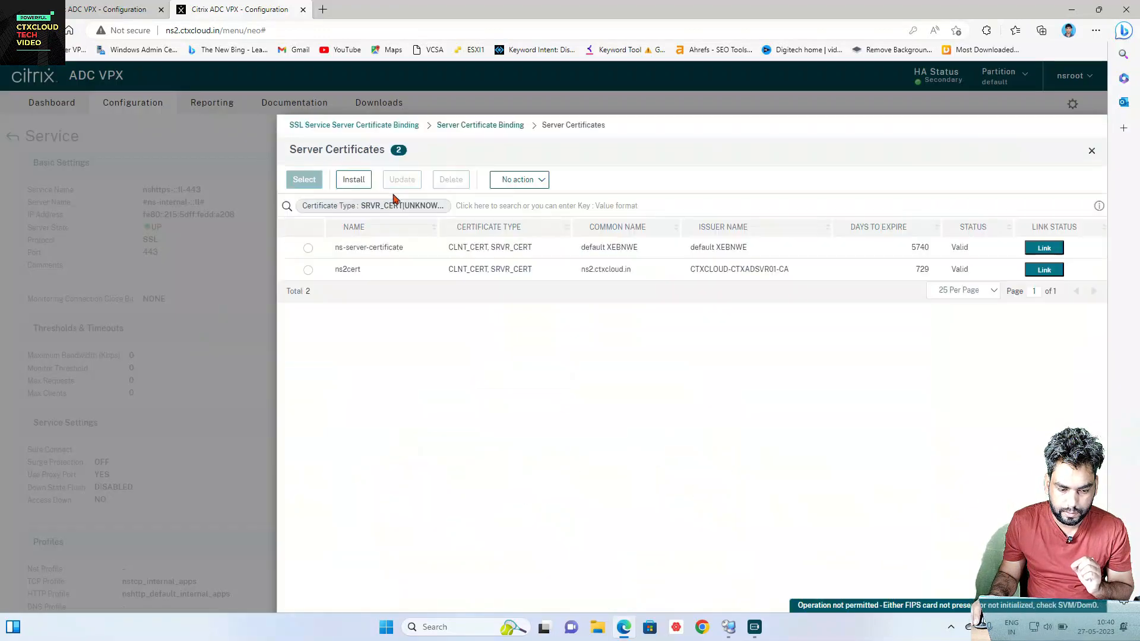
{"action": "left_click", "coordinate": [308, 271]}
{"action": "left_click", "coordinate": [304, 179]}
{"action": "left_click", "coordinate": [310, 240]}
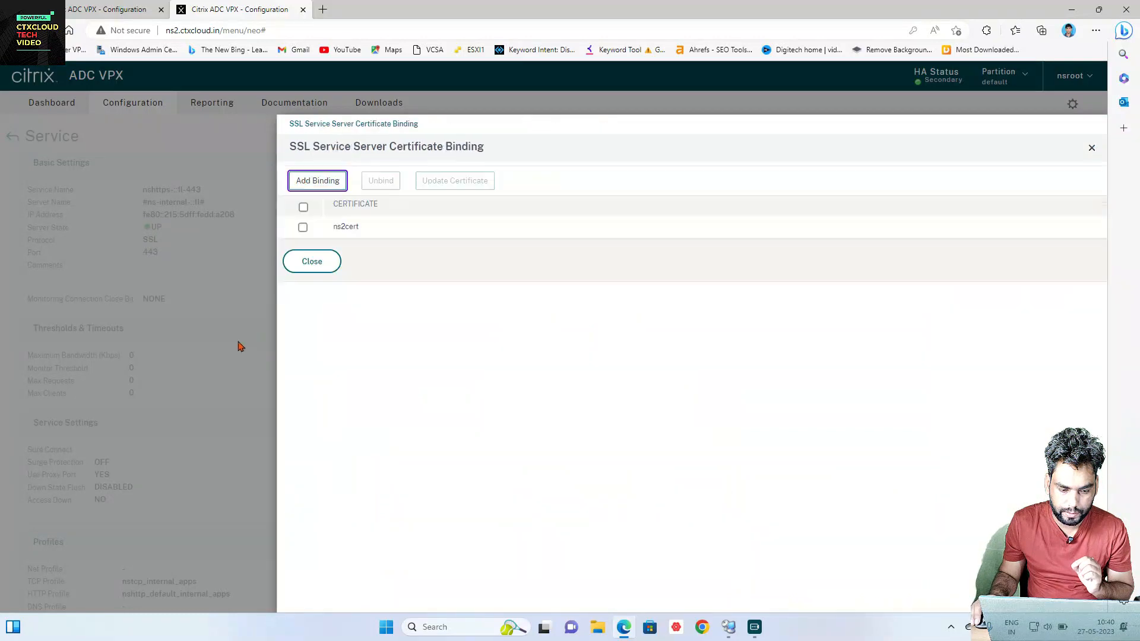
{"action": "left_click", "coordinate": [312, 261]}
{"action": "scroll", "coordinate": [240, 336], "scroll_direction": "down", "scroll_amount": 10}
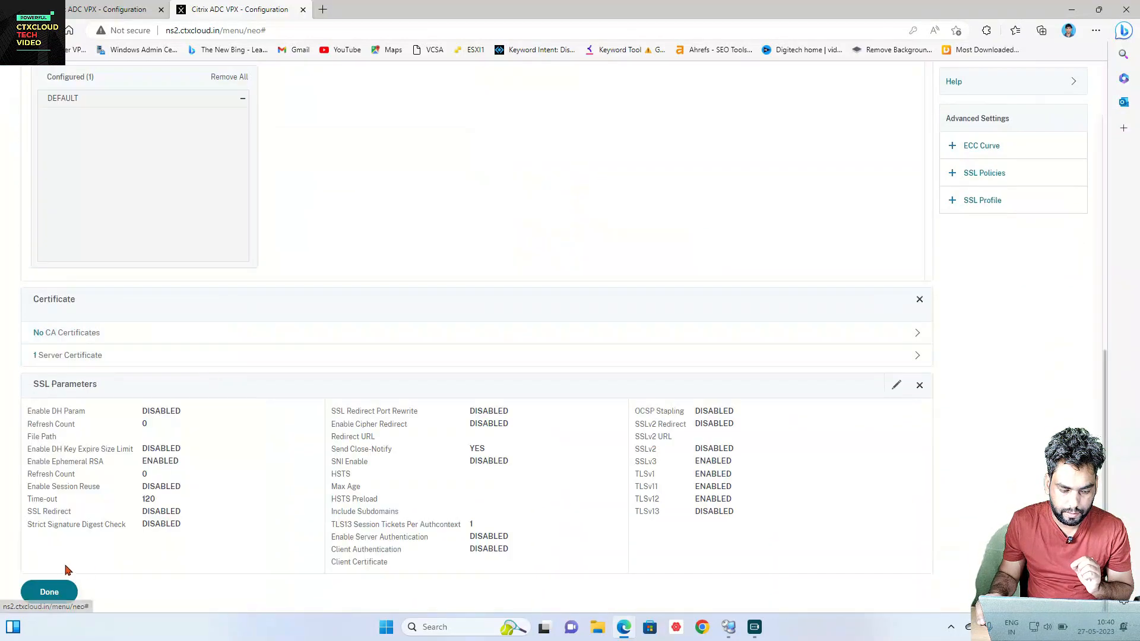
{"action": "left_click", "coordinate": [49, 592]}
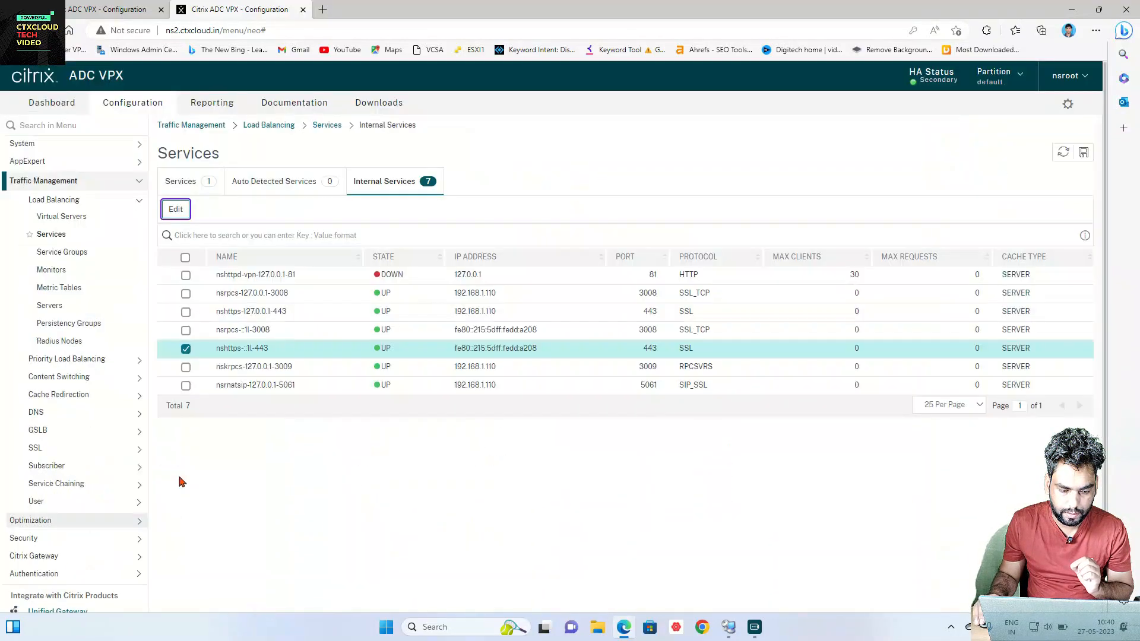
Step: Bind ns2cert as the server certificate of service nskrpcs-127.0.0.1-3009
{"action": "left_click", "coordinate": [186, 349]}
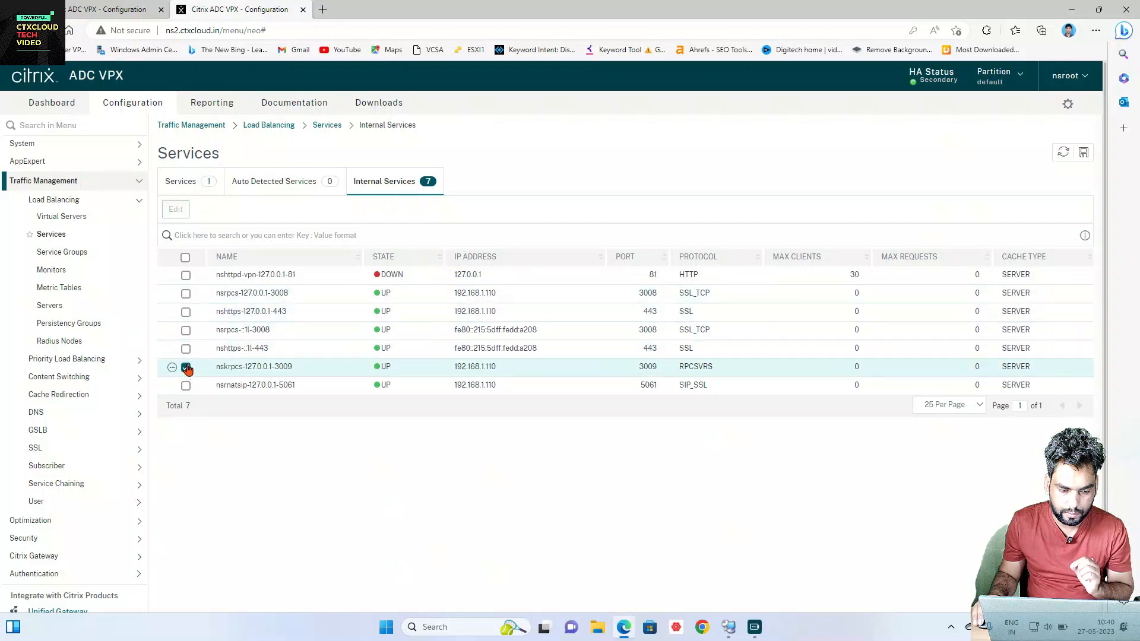
{"action": "left_click", "coordinate": [186, 367]}
{"action": "left_click", "coordinate": [176, 210]}
{"action": "scroll", "coordinate": [202, 314], "scroll_direction": "down", "scroll_amount": 5}
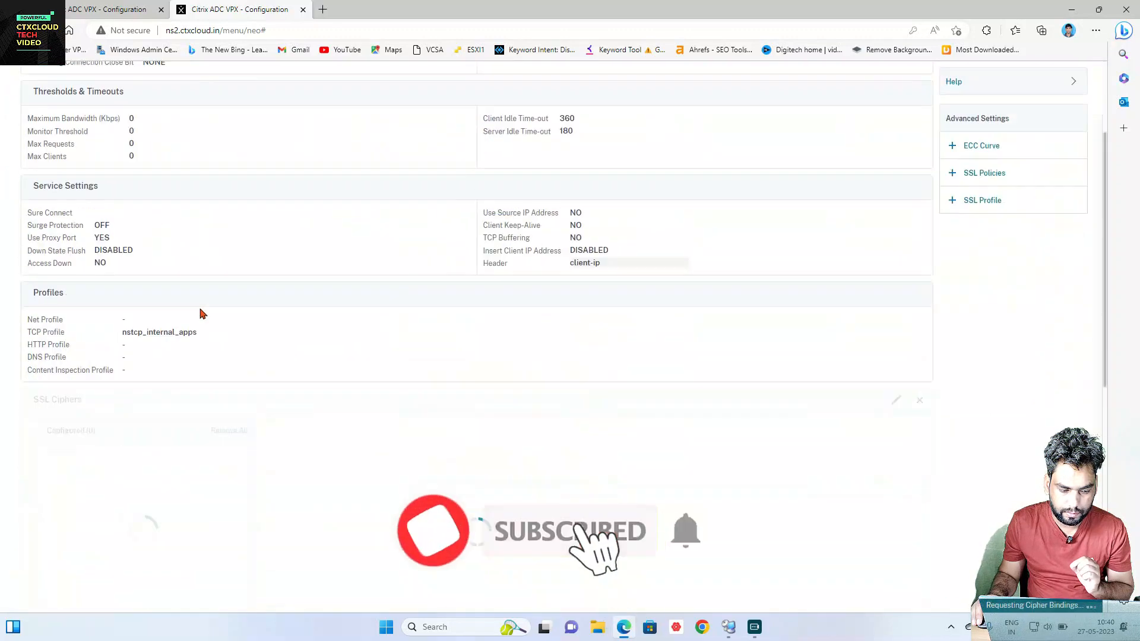
{"action": "scroll", "coordinate": [200, 313], "scroll_direction": "down", "scroll_amount": 5}
{"action": "left_click", "coordinate": [149, 360]}
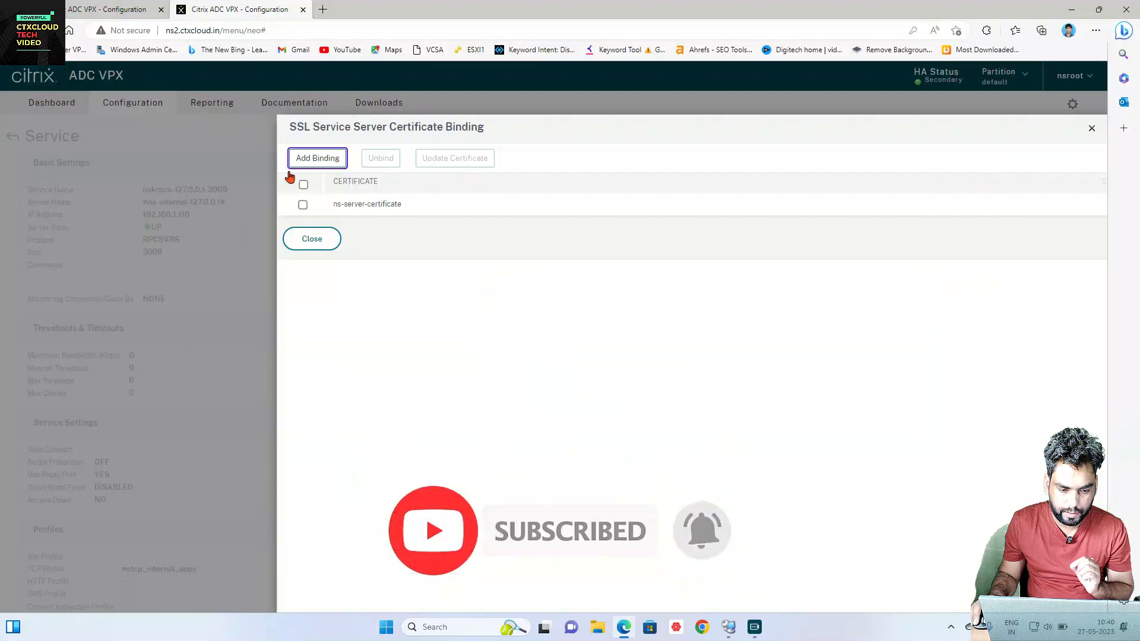
{"action": "left_click", "coordinate": [315, 163]}
{"action": "left_click", "coordinate": [343, 187]}
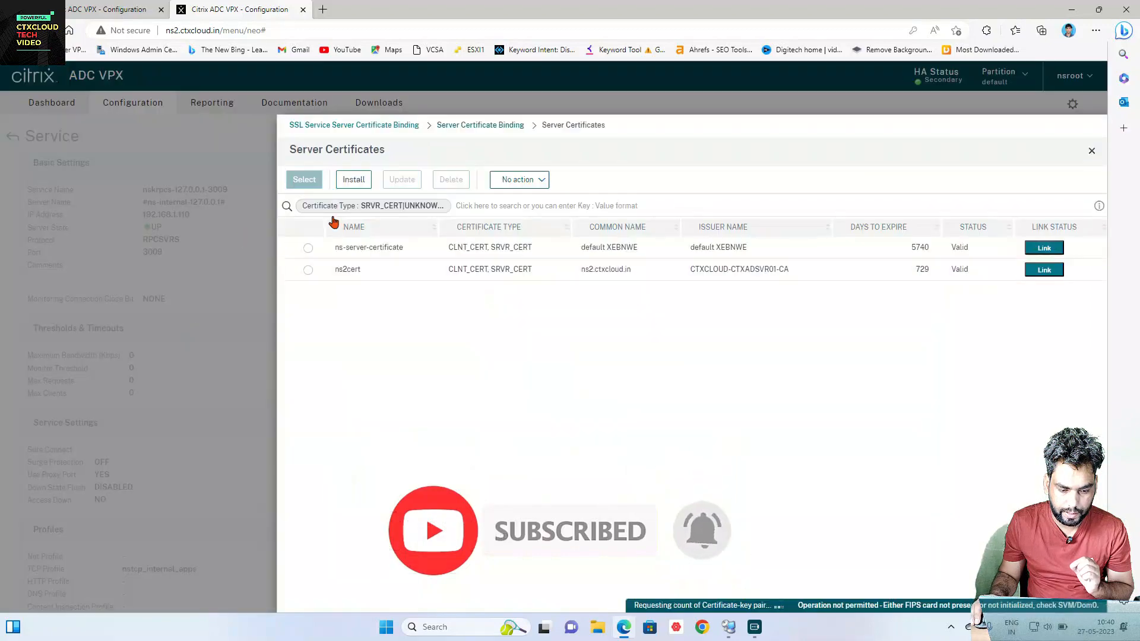
{"action": "left_click", "coordinate": [308, 269]}
{"action": "left_click", "coordinate": [305, 180]}
{"action": "left_click", "coordinate": [308, 239]}
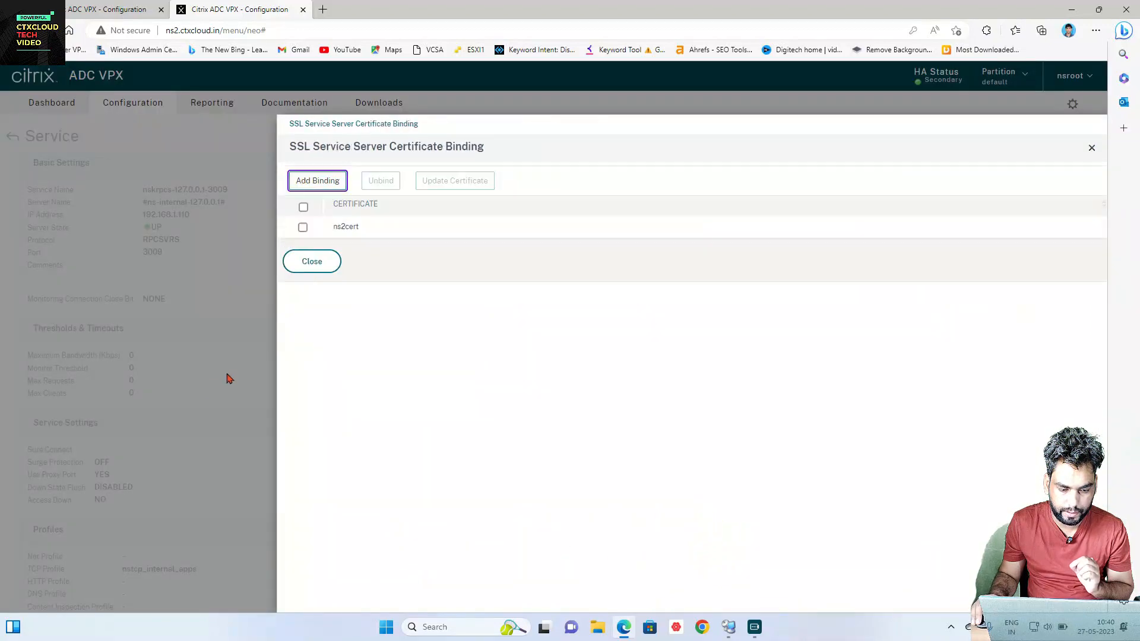
{"action": "left_click", "coordinate": [311, 262]}
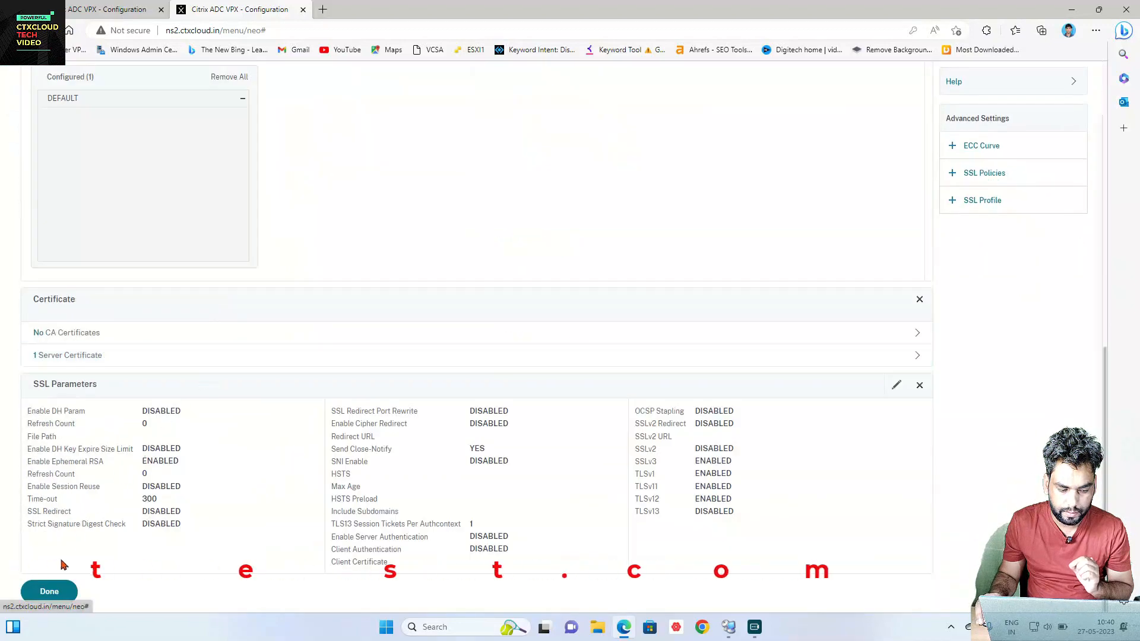
{"action": "left_click", "coordinate": [45, 589]}
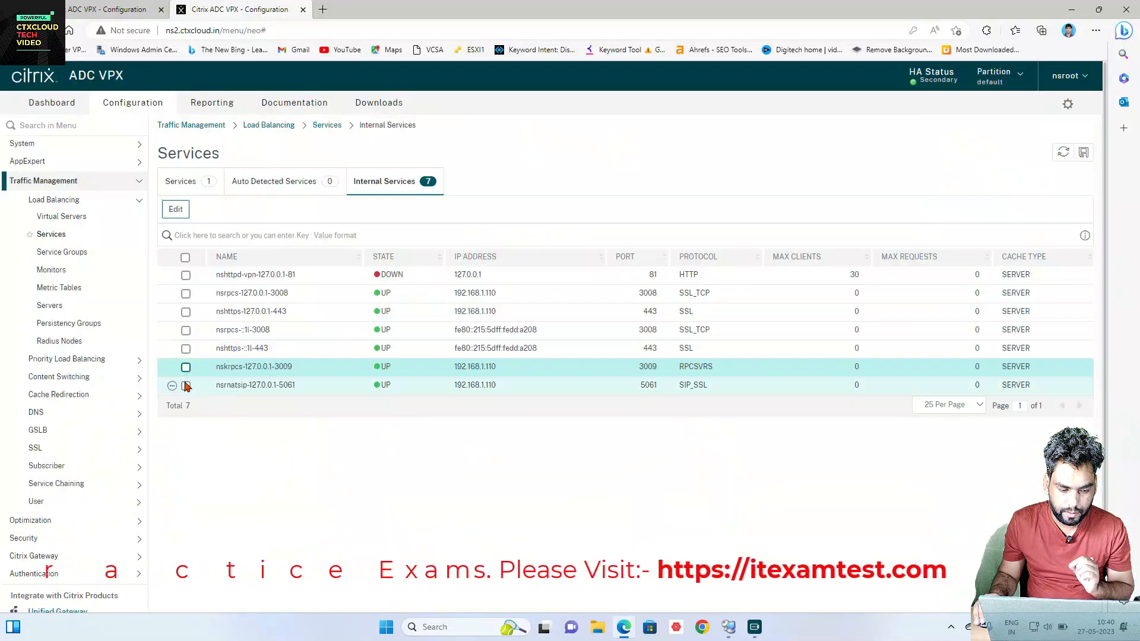
Step: Bind ns2cert to service nsrnatsip-127.0.0.1-5061, then go to the Load Balancing overview
{"action": "left_click", "coordinate": [186, 385]}
{"action": "left_click", "coordinate": [176, 209]}
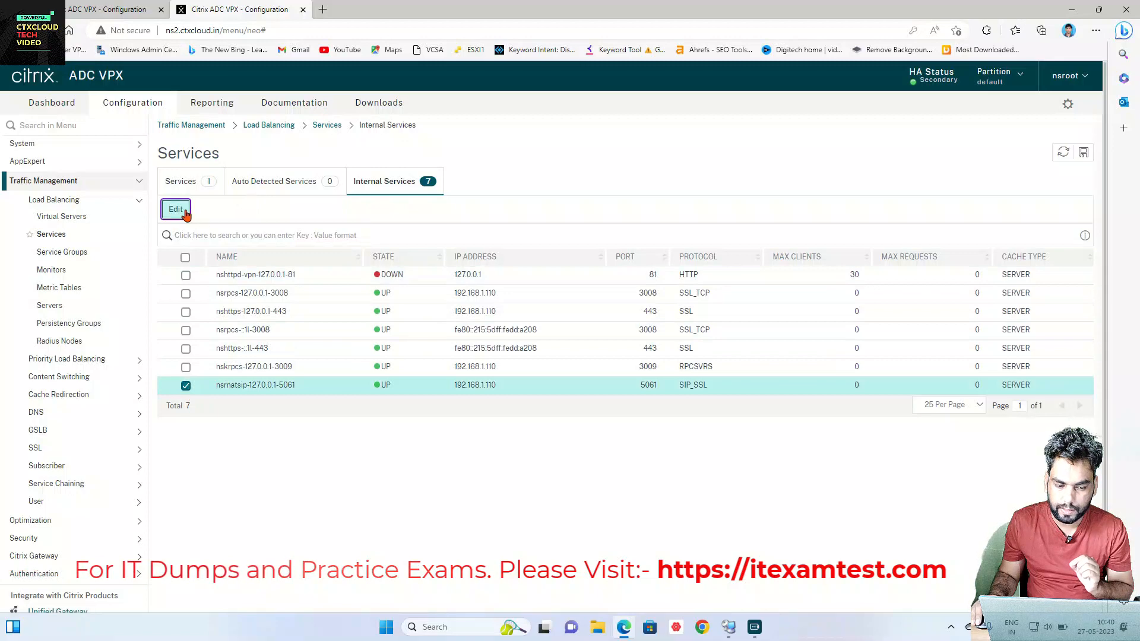
{"action": "scroll", "coordinate": [293, 305], "scroll_direction": "down", "scroll_amount": 5}
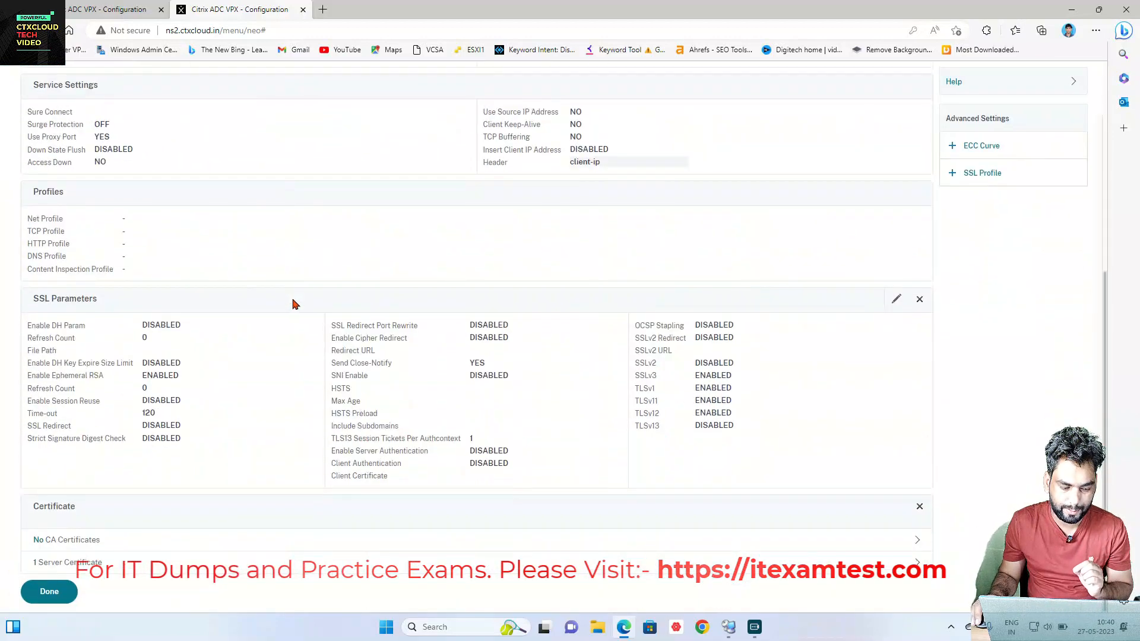
{"action": "left_click", "coordinate": [326, 572]}
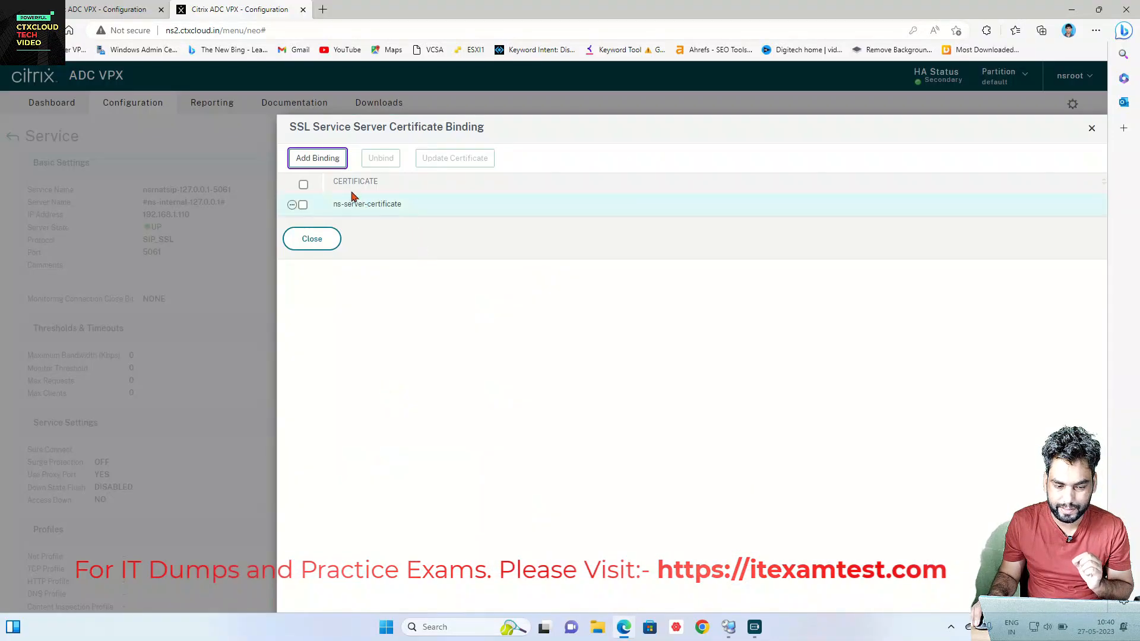
{"action": "left_click", "coordinate": [317, 157]}
{"action": "left_click", "coordinate": [354, 187]}
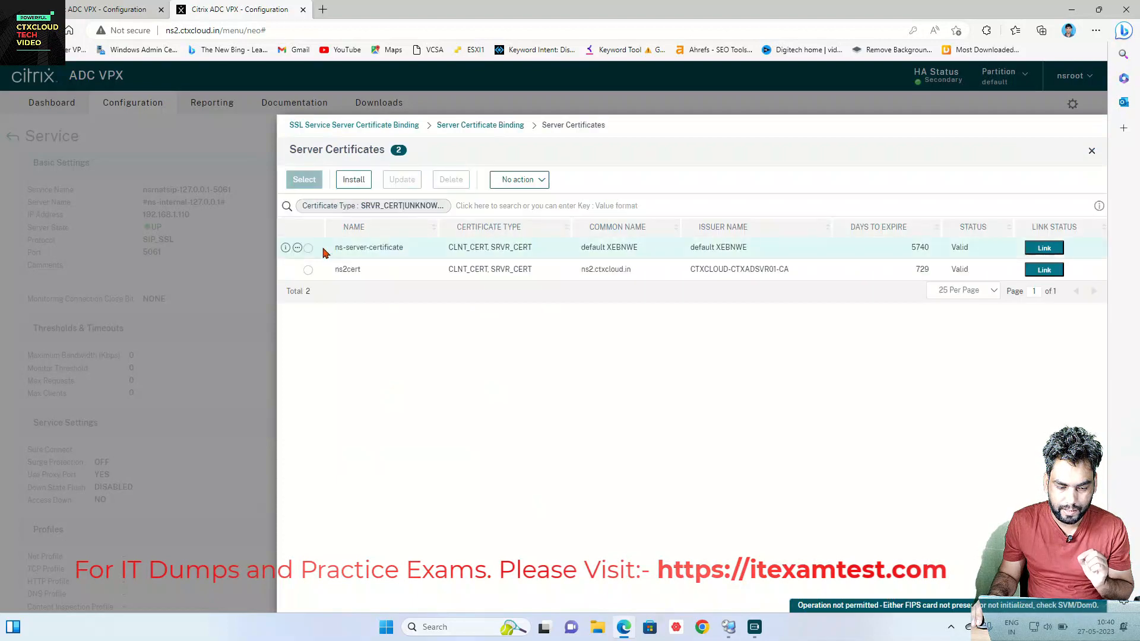
{"action": "left_click", "coordinate": [308, 270]}
{"action": "left_click", "coordinate": [304, 179]}
{"action": "left_click", "coordinate": [310, 239]}
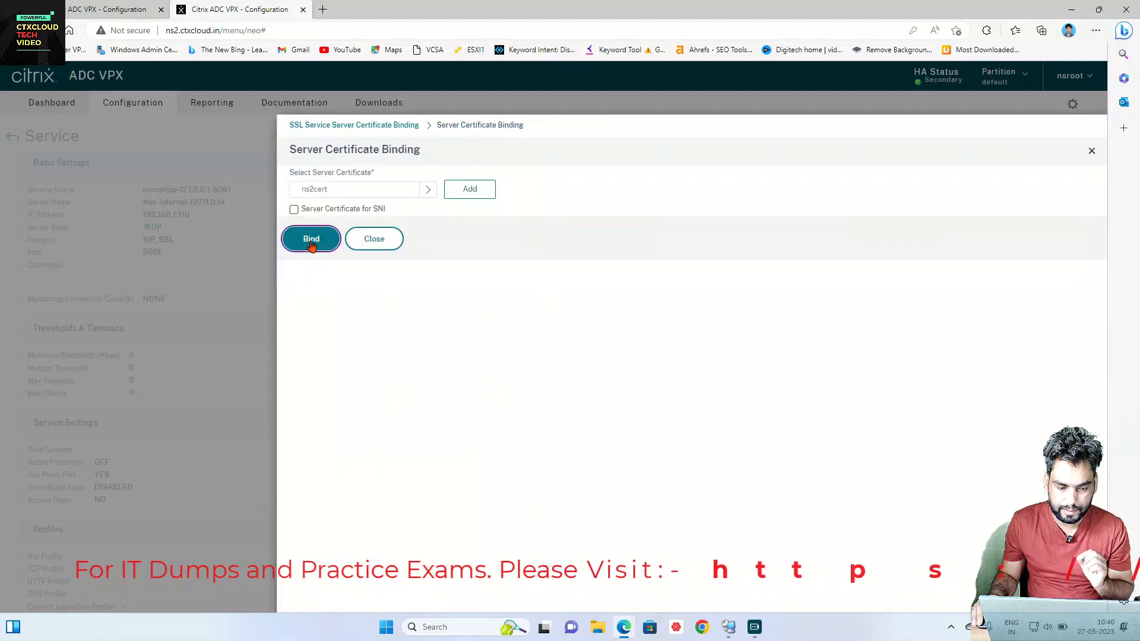
{"action": "left_click", "coordinate": [307, 259]}
{"action": "scroll", "coordinate": [308, 287], "scroll_direction": "down", "scroll_amount": 6}
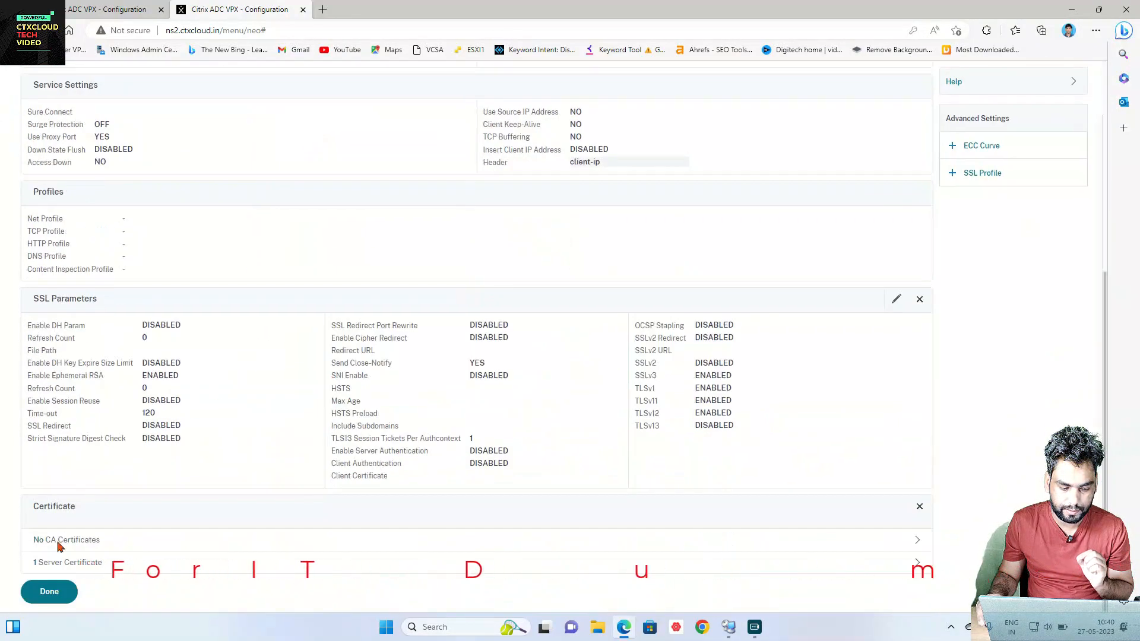
{"action": "left_click", "coordinate": [45, 589]}
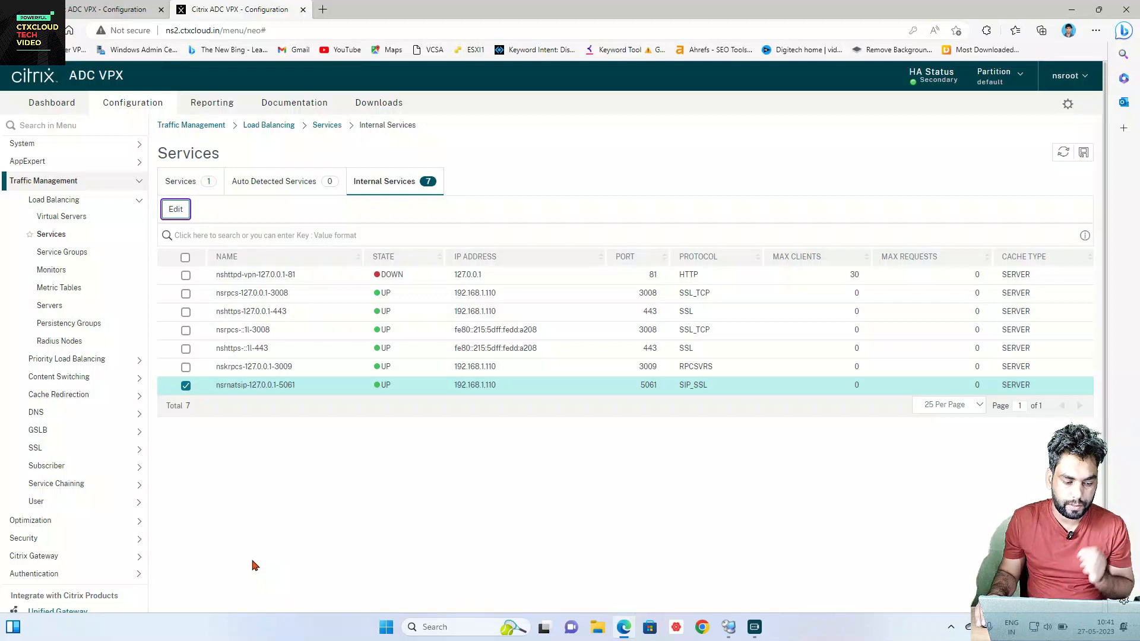
{"action": "left_click", "coordinate": [102, 202]}
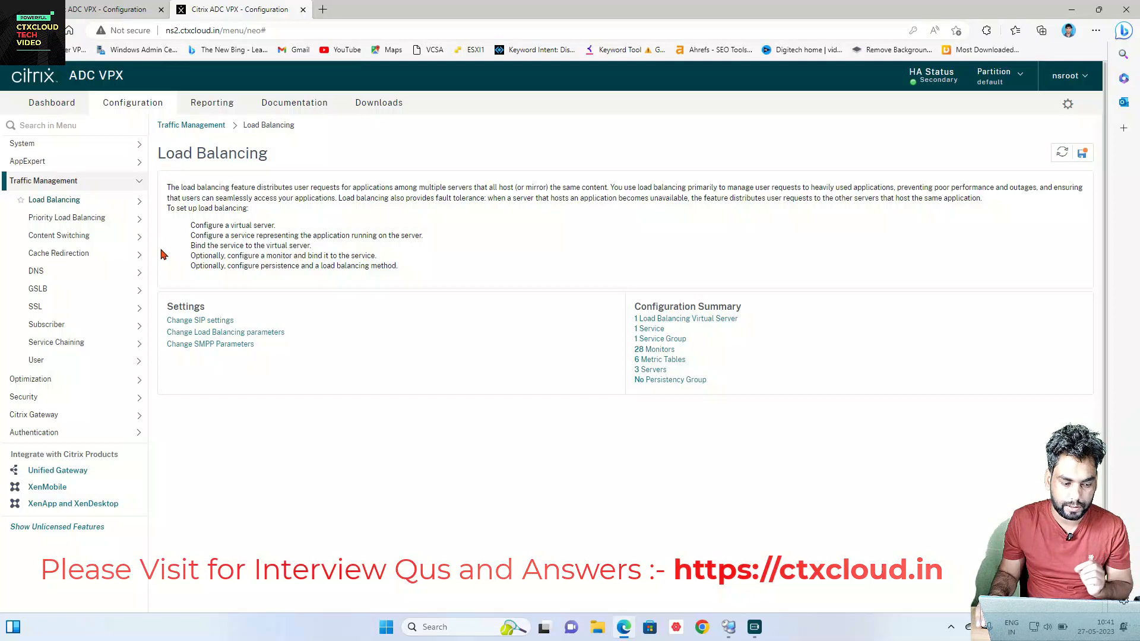
Step: Check which services are bound to the ns2cert server certificate
{"action": "left_click", "coordinate": [69, 307]}
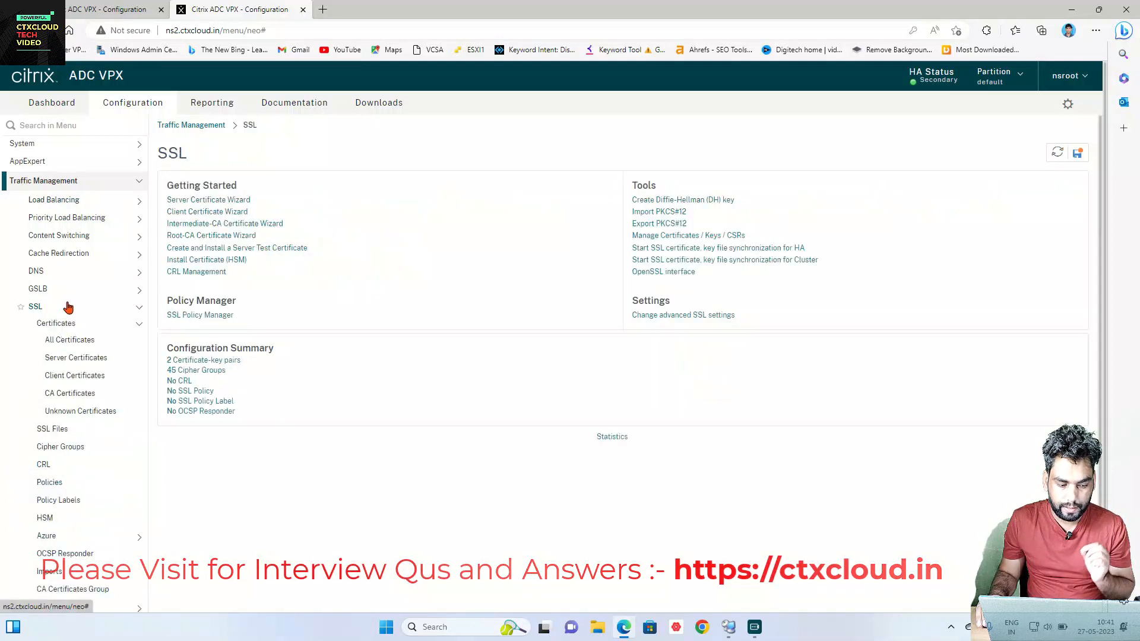
{"action": "left_click", "coordinate": [76, 358]}
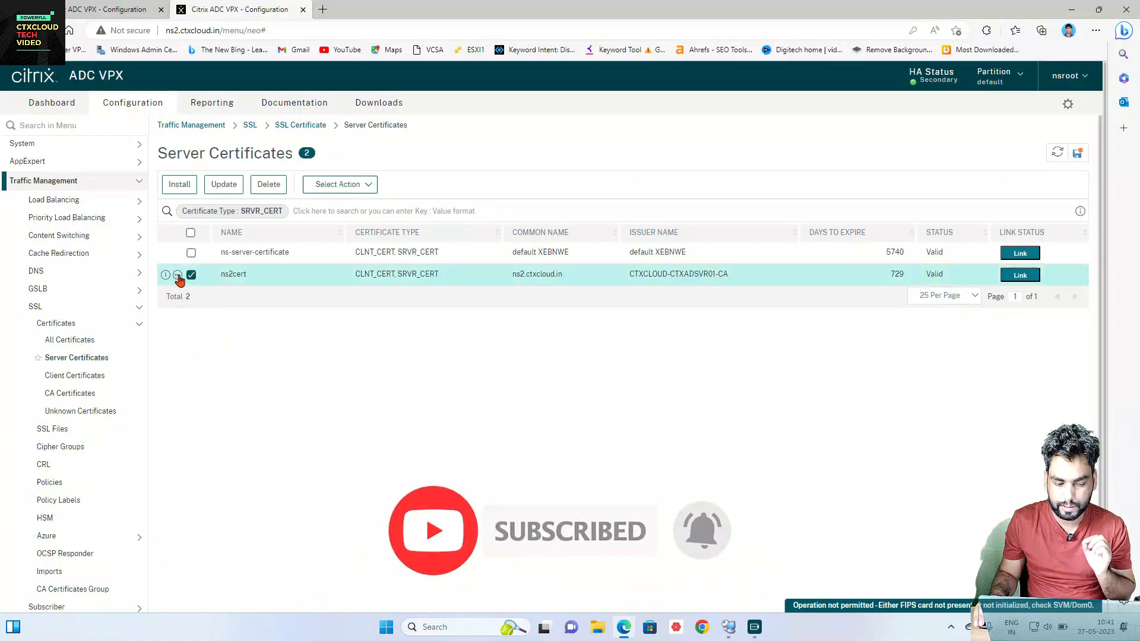
{"action": "left_click", "coordinate": [178, 276]}
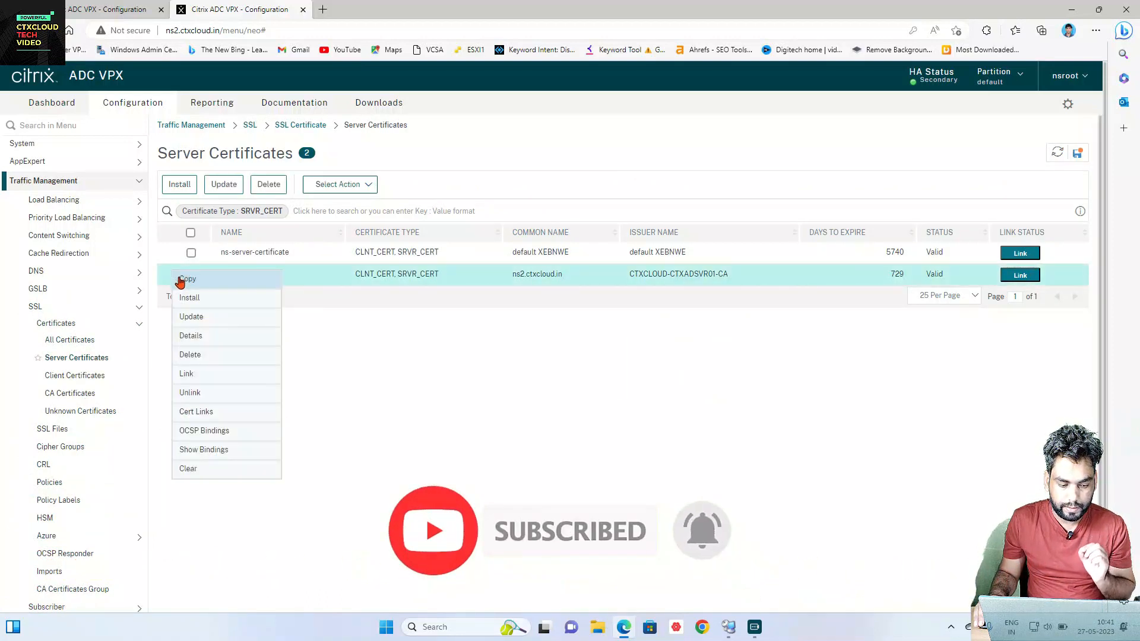
{"action": "left_click", "coordinate": [202, 451]}
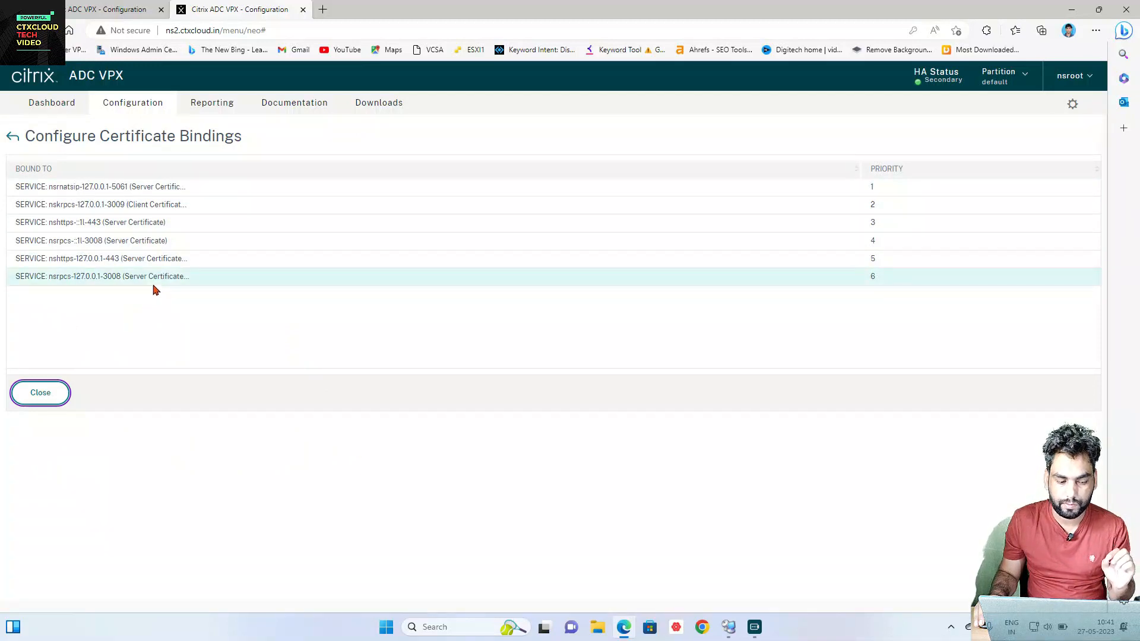
Step: Save the running configuration and show ns2's System Information overview
{"action": "left_click", "coordinate": [40, 394]}
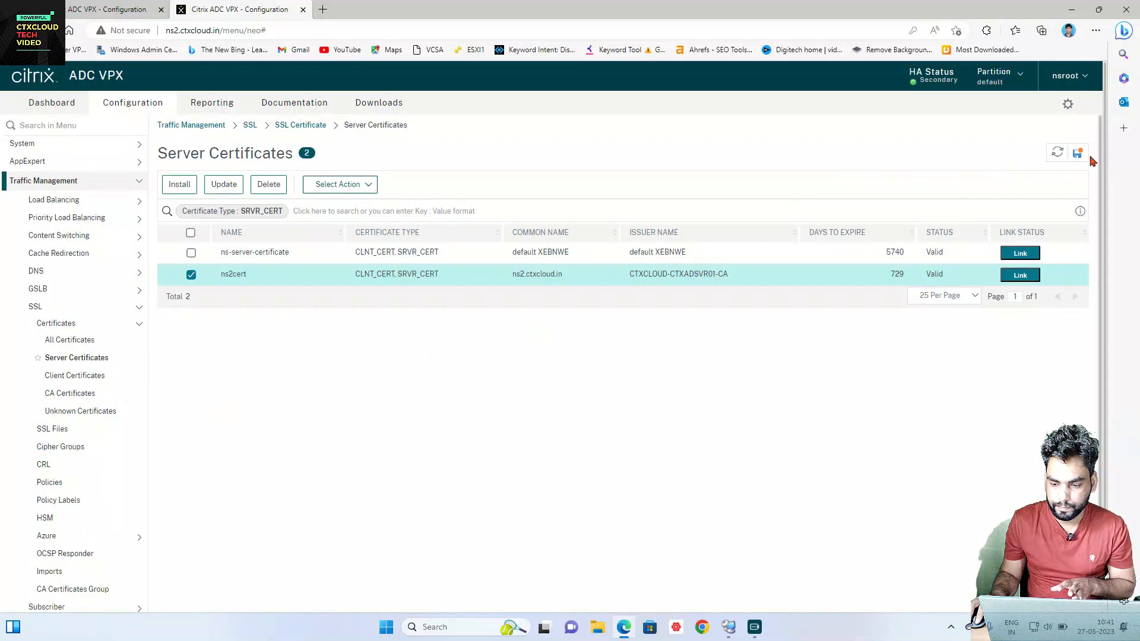
{"action": "left_click", "coordinate": [1078, 154]}
{"action": "left_click", "coordinate": [607, 385]}
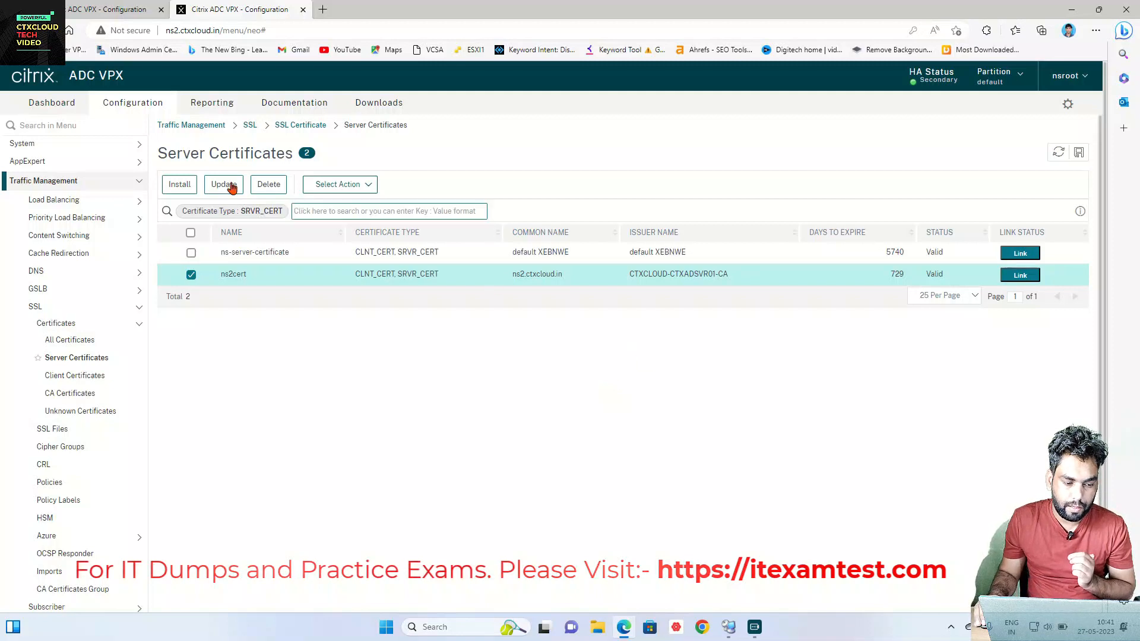
{"action": "left_click", "coordinate": [96, 148]}
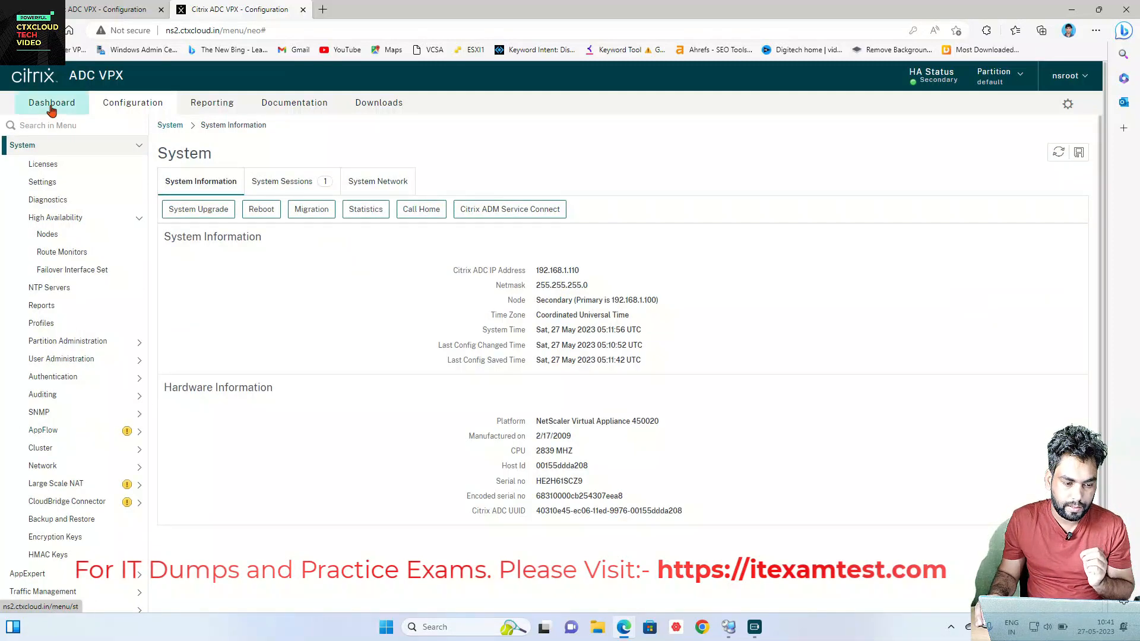
Step: Enable Secure Access Only on NetScaler IP 192.168.1.110, accepting the HTTPS reload
{"action": "left_click", "coordinate": [61, 126]}
{"action": "type", "text": "ip"}
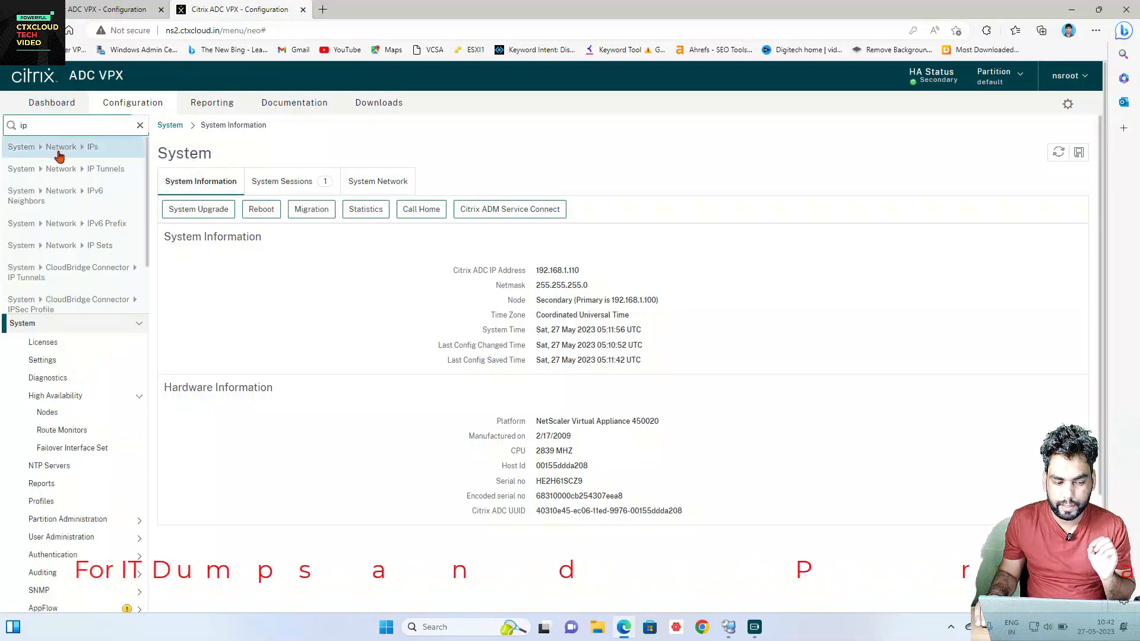
{"action": "left_click", "coordinate": [60, 151]}
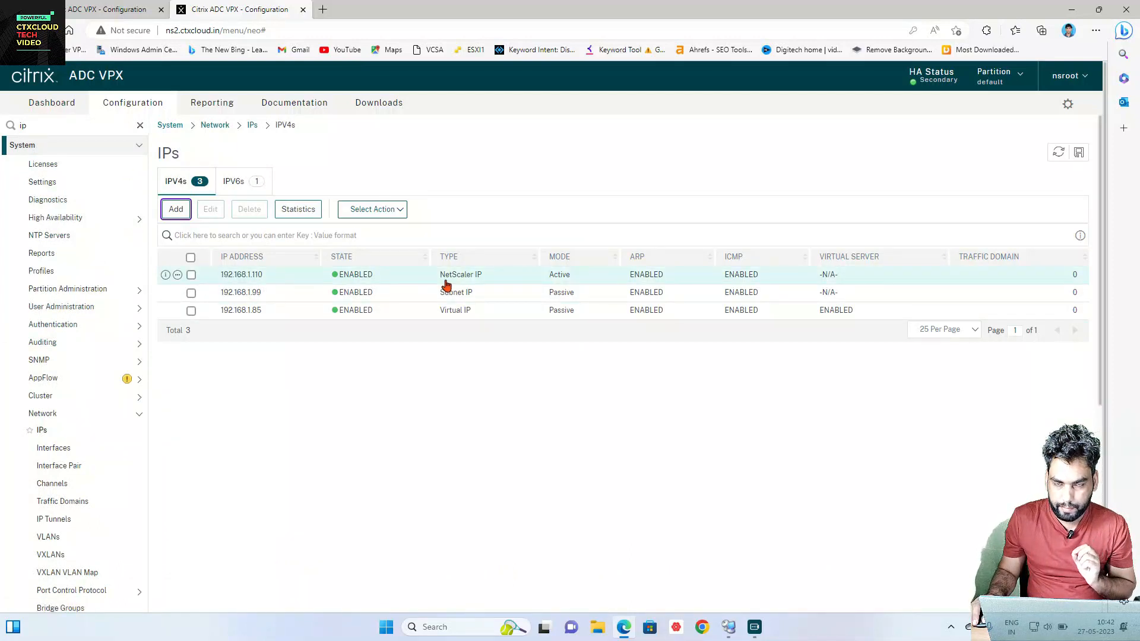
{"action": "left_click", "coordinate": [191, 274]}
{"action": "left_click", "coordinate": [211, 210]}
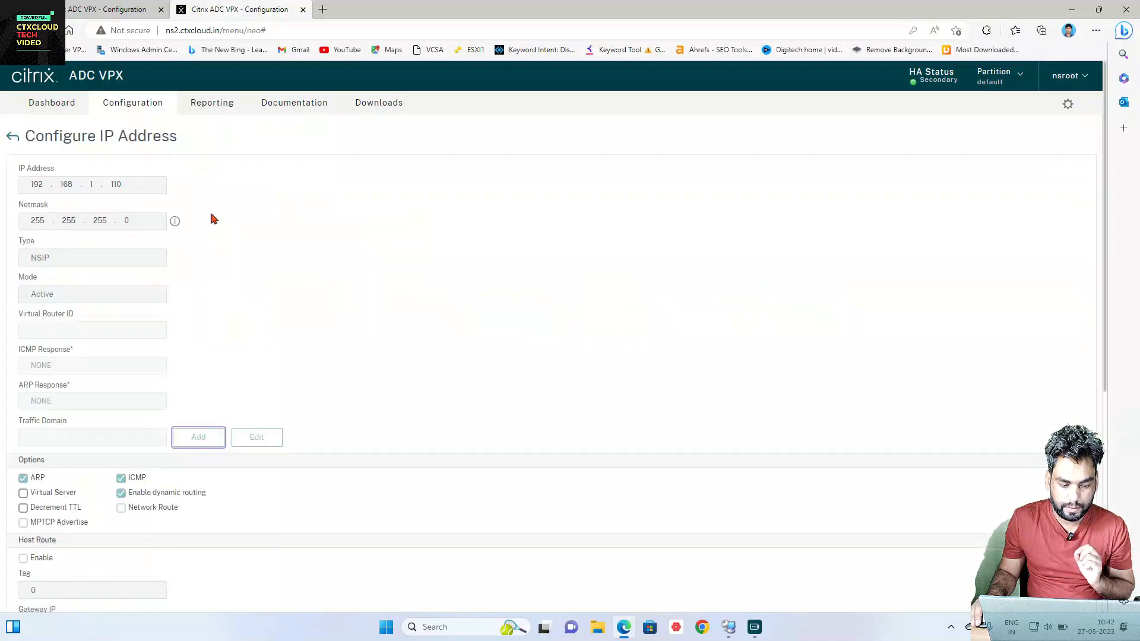
{"action": "scroll", "coordinate": [216, 219], "scroll_direction": "down", "scroll_amount": 5}
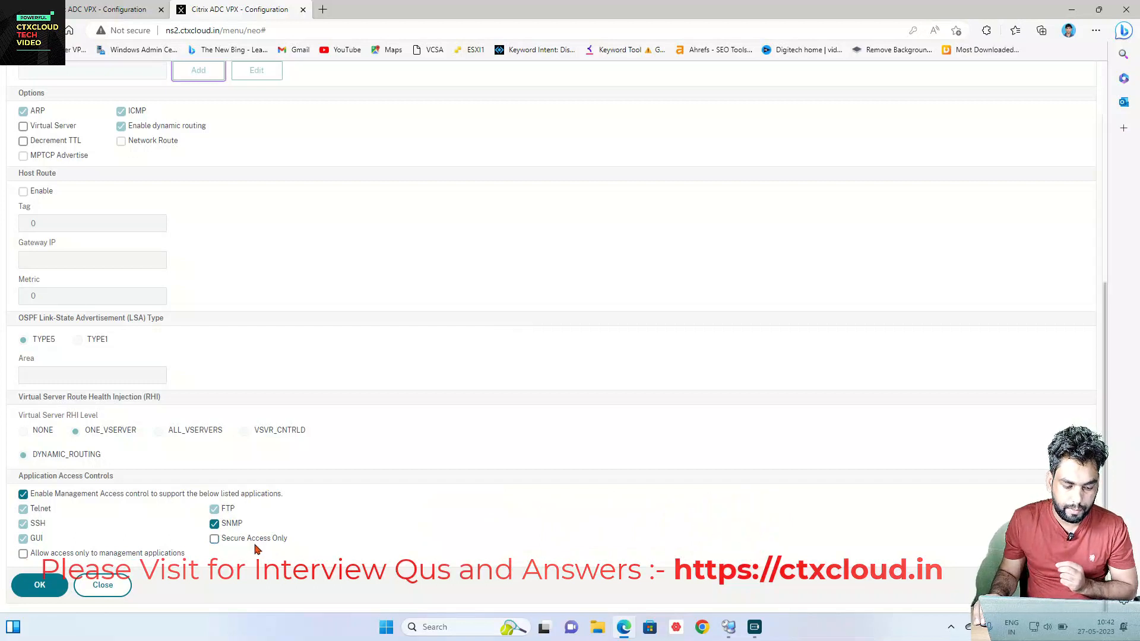
{"action": "left_click", "coordinate": [213, 540]}
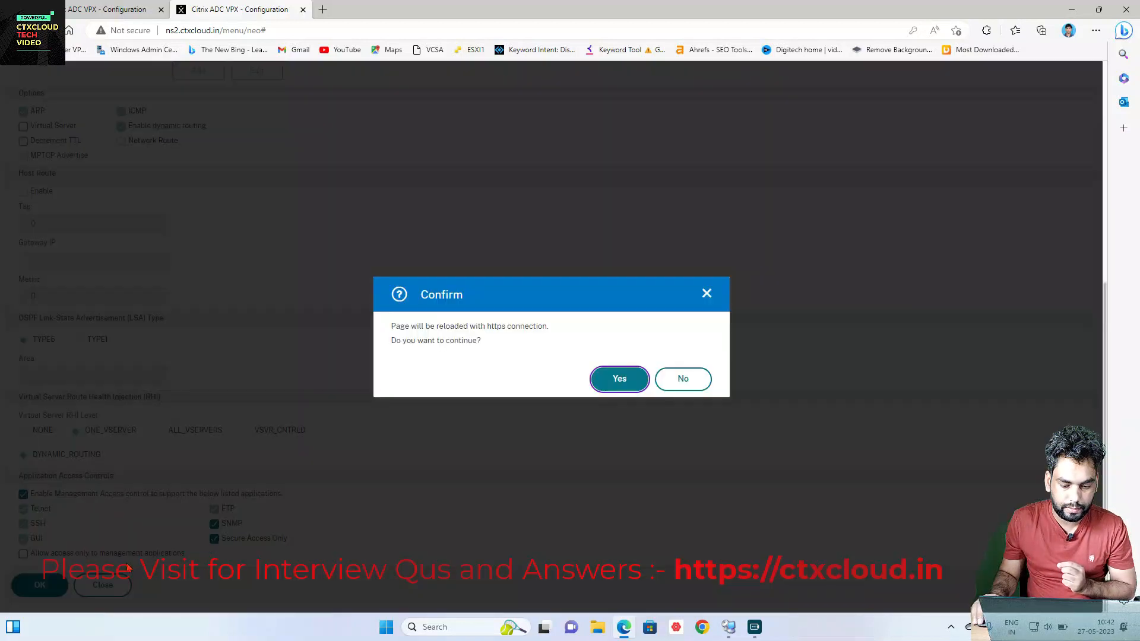
{"action": "left_click", "coordinate": [604, 384]}
{"action": "left_click", "coordinate": [39, 586]}
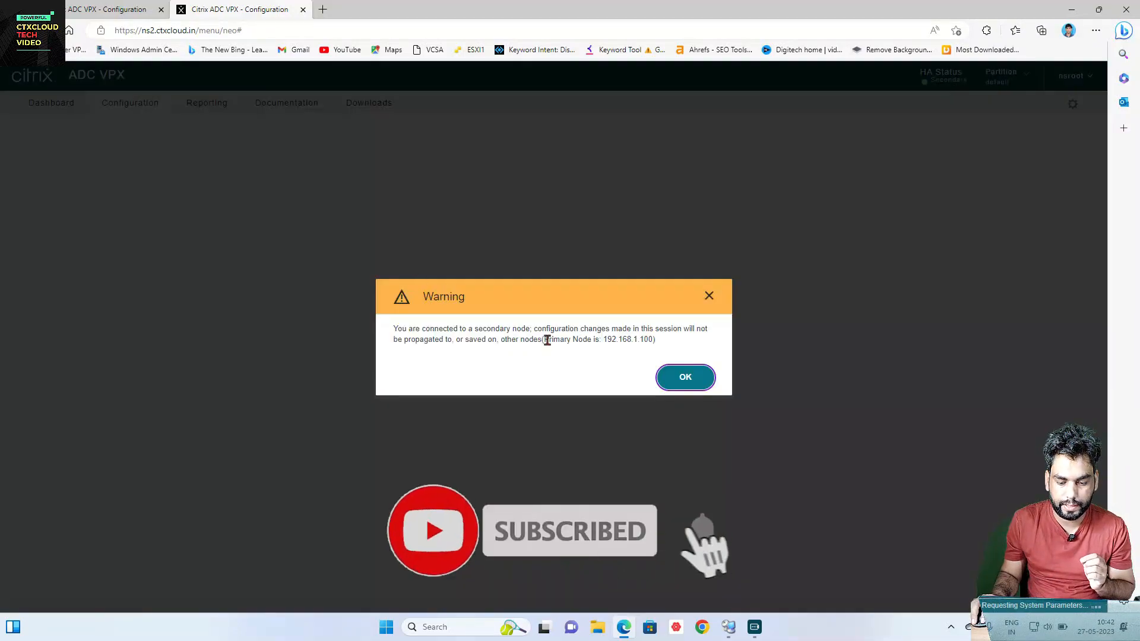
{"action": "left_click", "coordinate": [684, 377]}
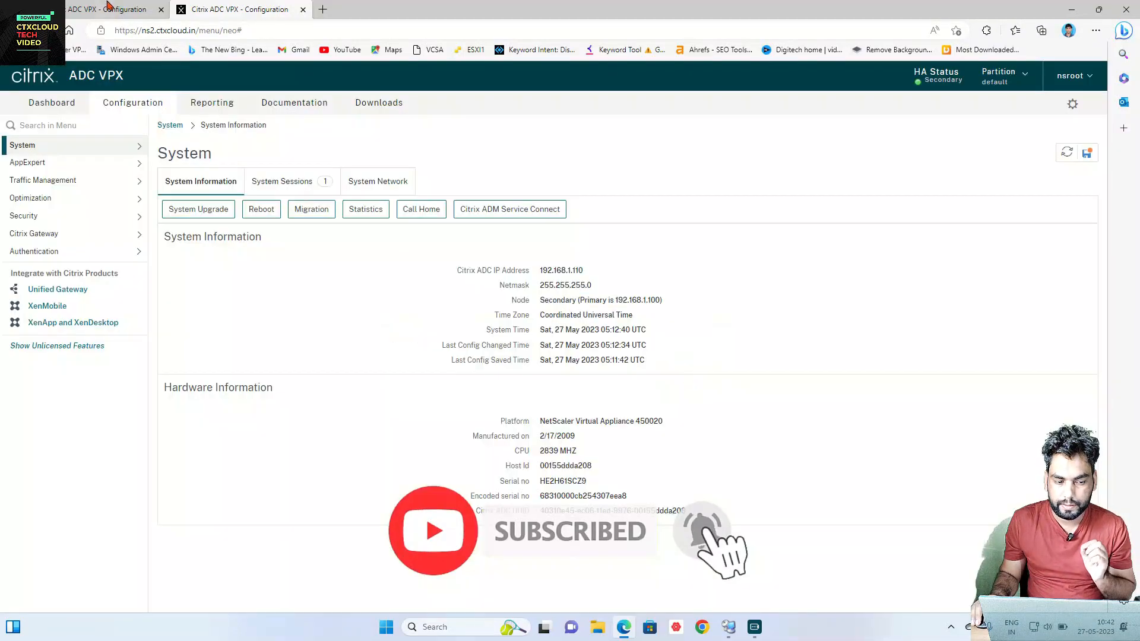
{"action": "left_click_drag", "start_coordinate": [125, 30], "coordinate": [171, 31]}
{"action": "left_click", "coordinate": [116, 32]}
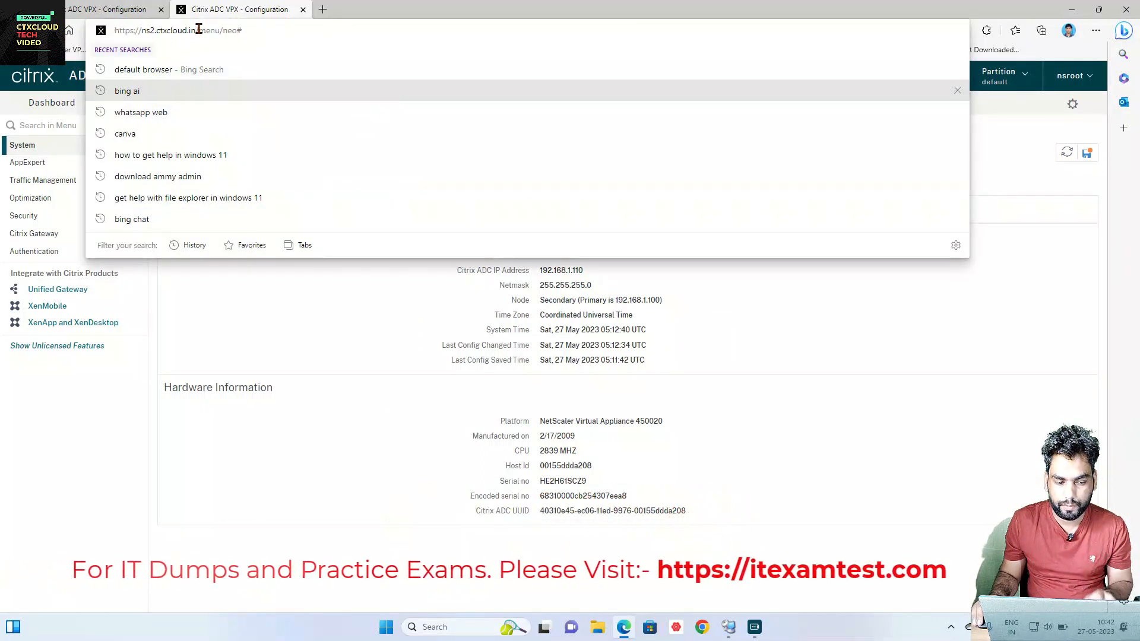
{"action": "left_click_drag", "start_coordinate": [199, 31], "coordinate": [77, 34]}
{"action": "key", "text": "ctrl+c"}
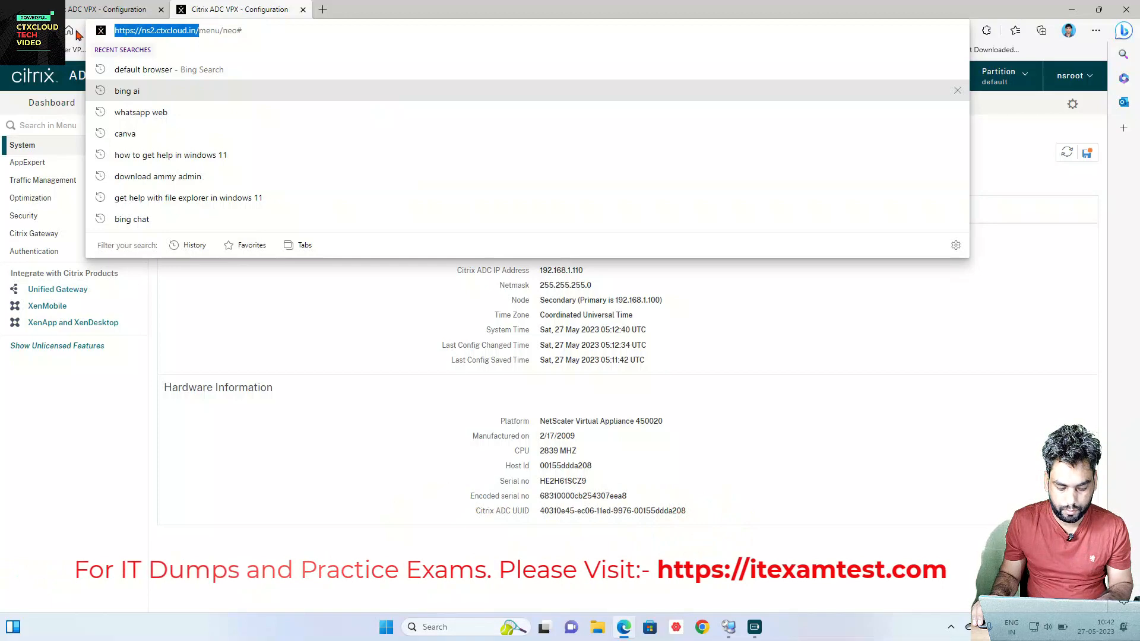
{"action": "left_click", "coordinate": [303, 10]}
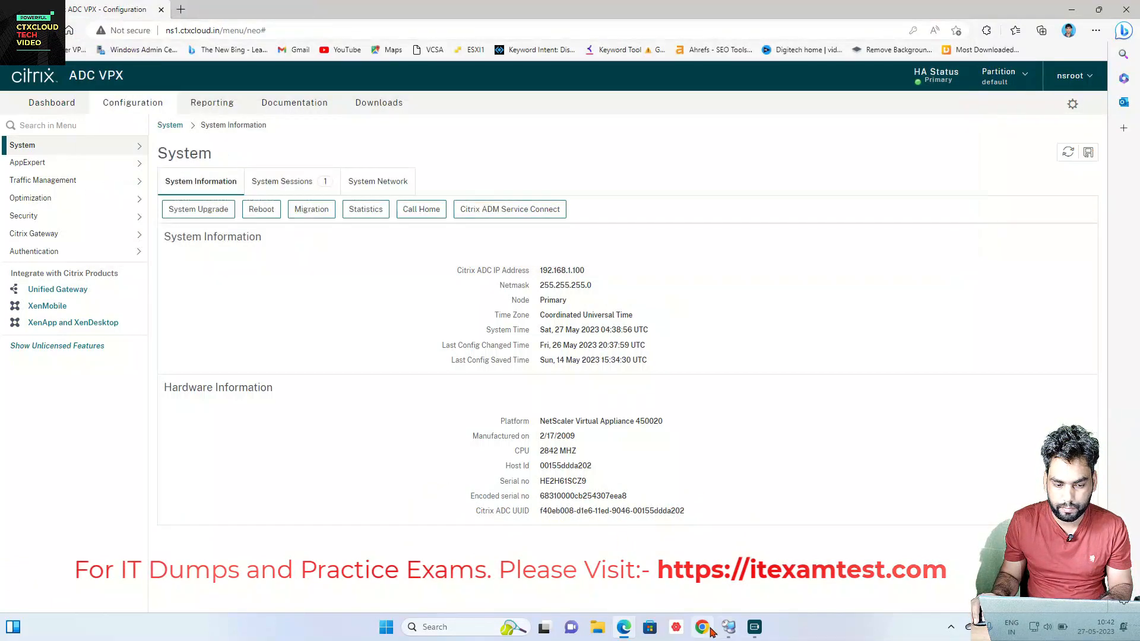
Step: Open Chrome with a profile and load ns2.ctxcloud.in
{"action": "double_click", "coordinate": [832, 79]}
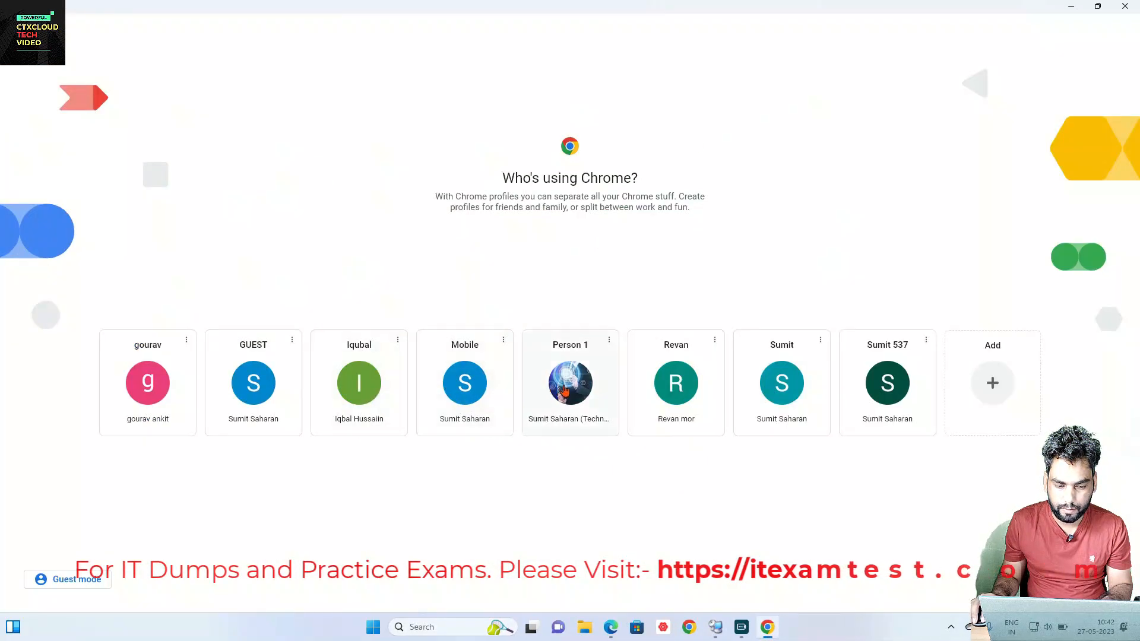
{"action": "left_click", "coordinate": [576, 387]}
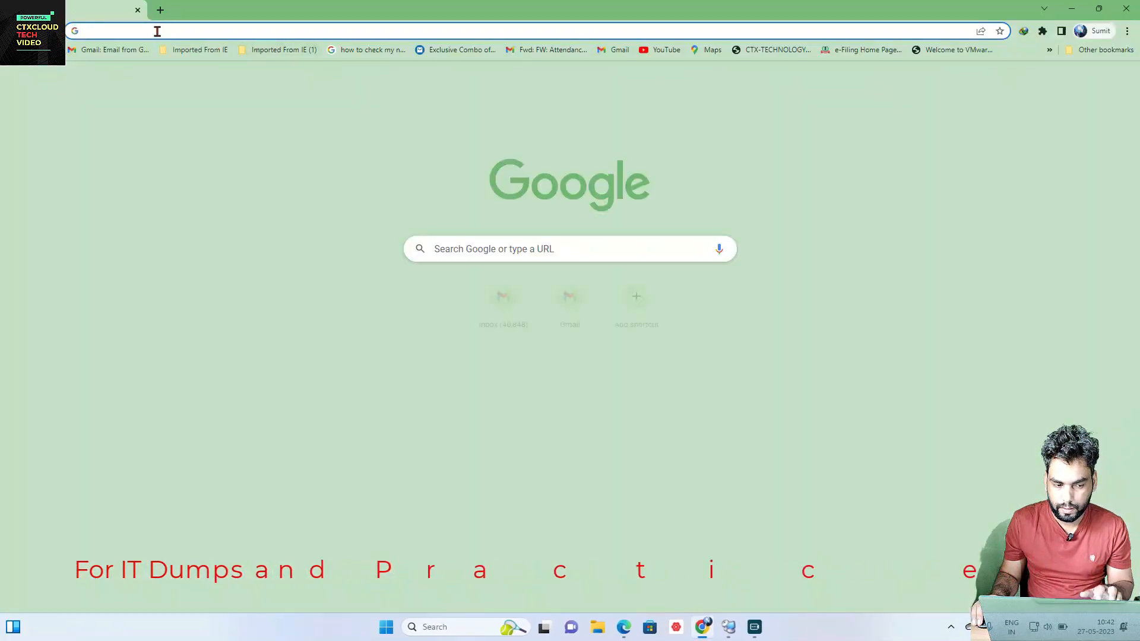
{"action": "left_click", "coordinate": [157, 31]}
{"action": "key", "text": "ctrl+v"}
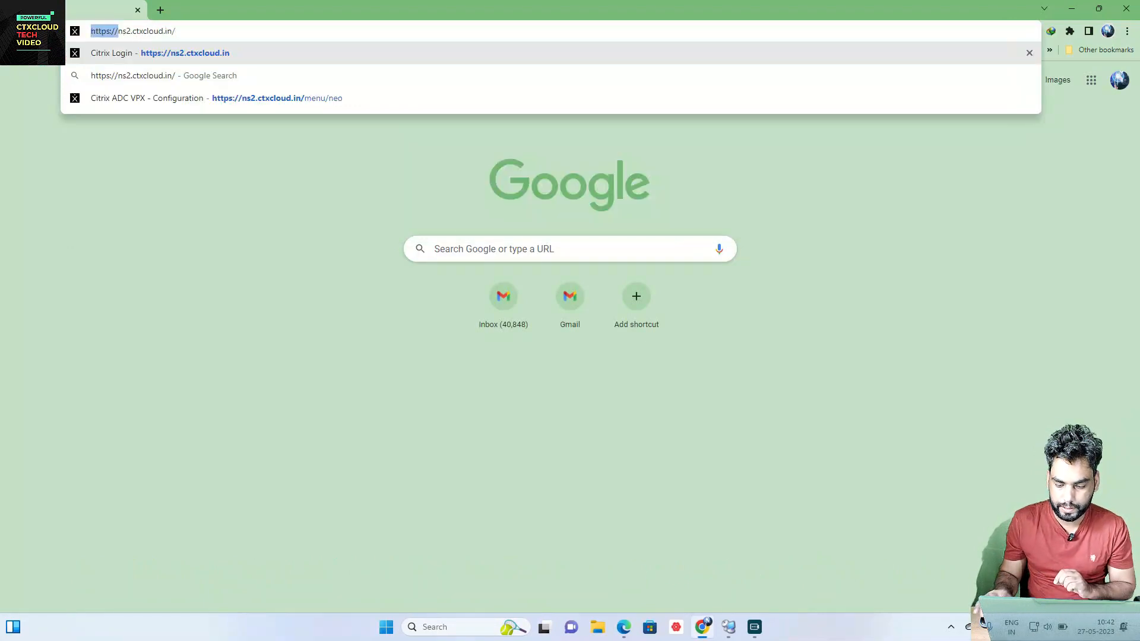
{"action": "key", "text": "BackSpace"}
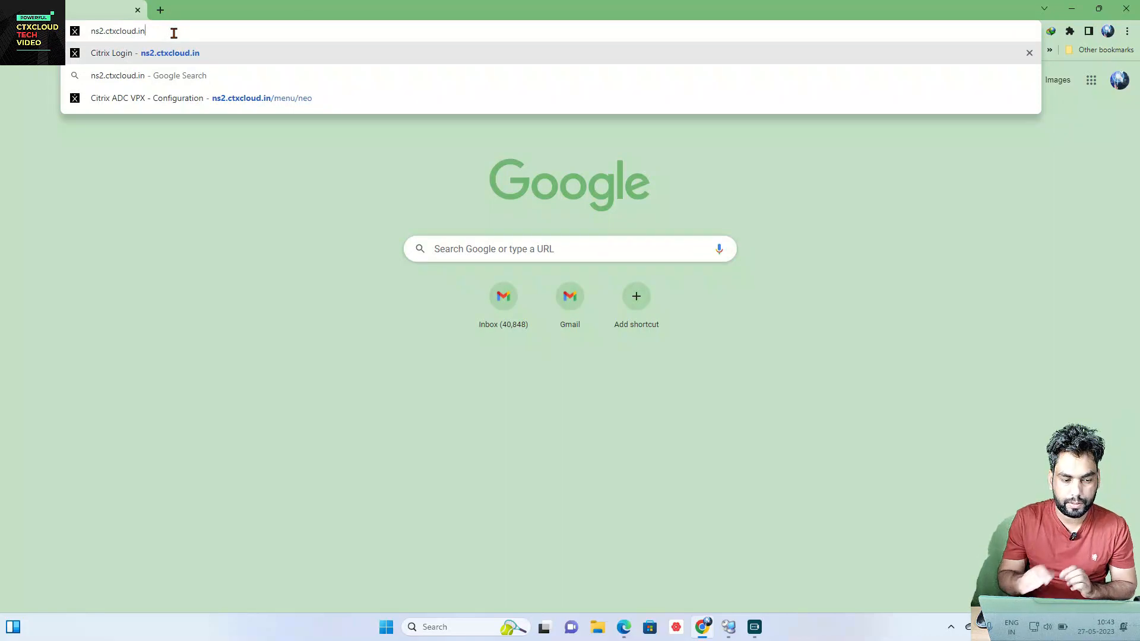
{"action": "key", "text": "Return"}
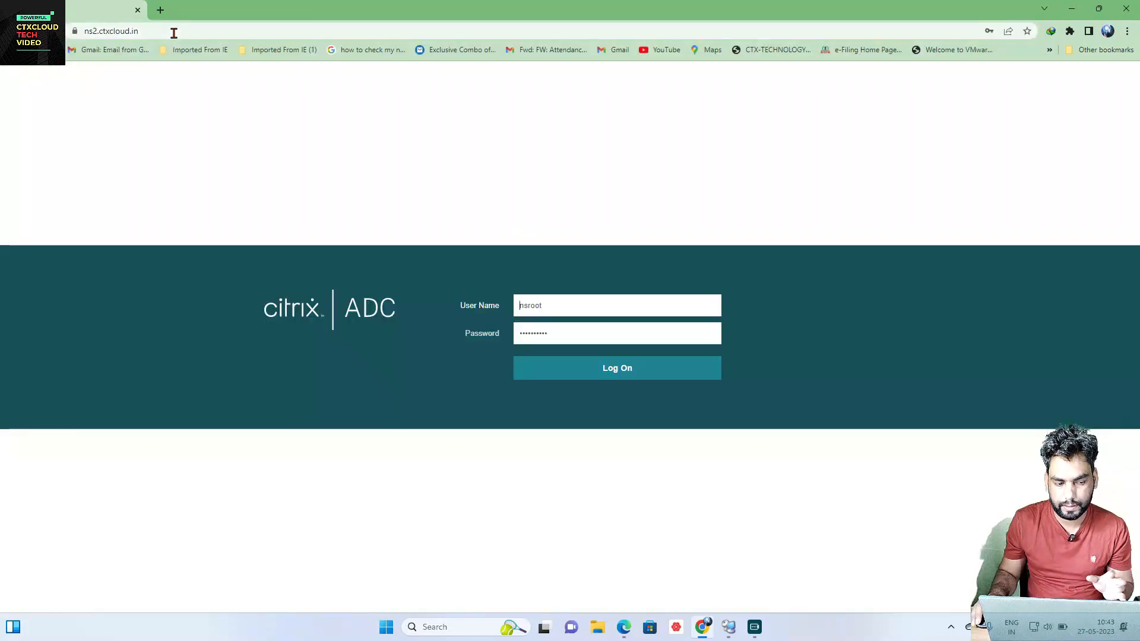
Step: Confirm the ns2.ctxcloud.in site certificate is valid and check its issuer
{"action": "left_click", "coordinate": [74, 32]}
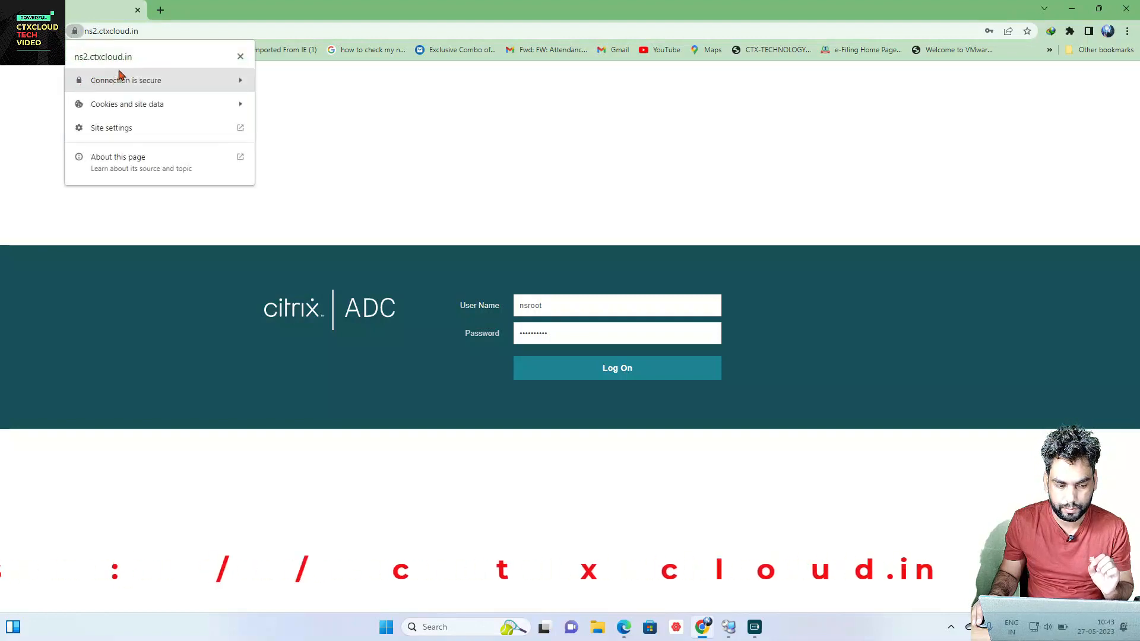
{"action": "left_click", "coordinate": [133, 83]}
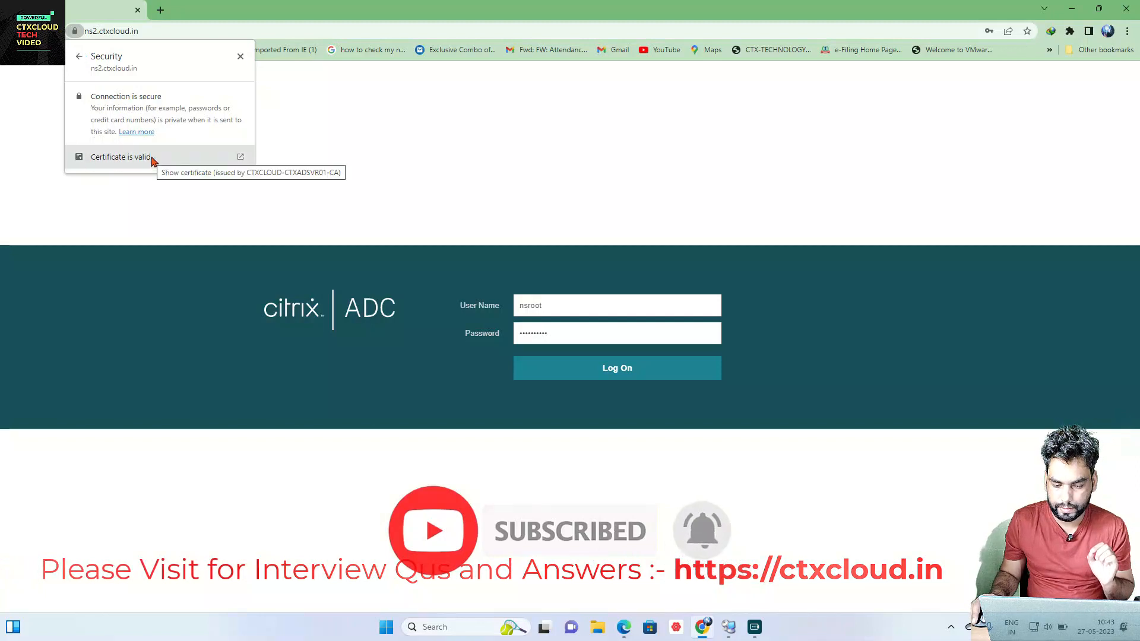
{"action": "left_click", "coordinate": [465, 162]}
Step: Log on as nsroot with the admin password and dismiss the secondary-node warning
{"action": "left_click", "coordinate": [572, 304]}
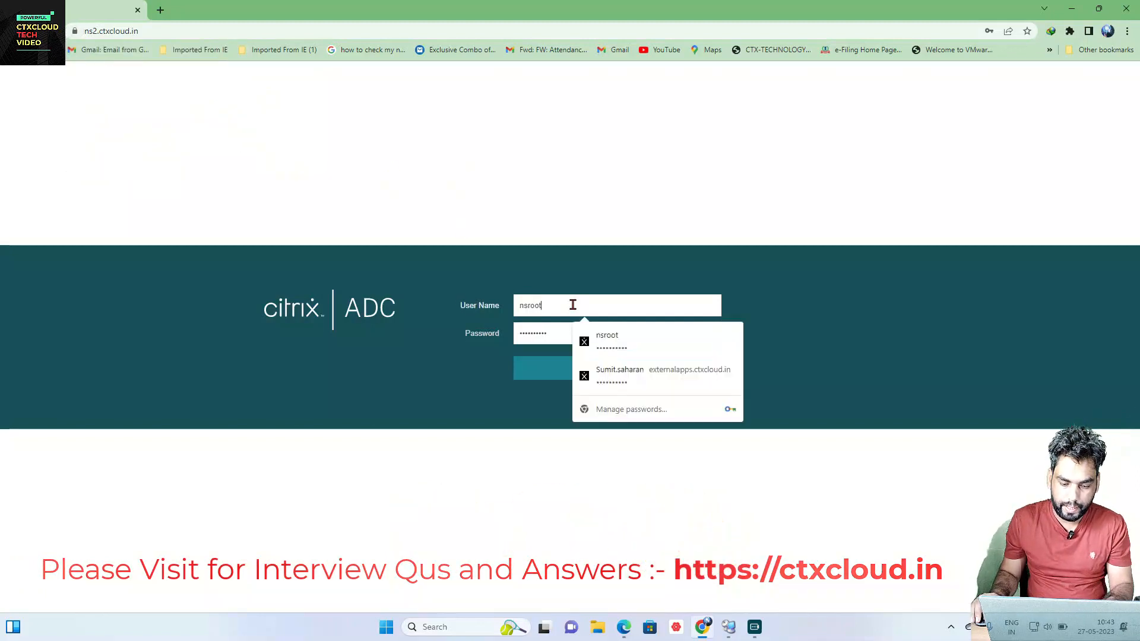
{"action": "key", "text": "ctrl+a"}
{"action": "key", "text": "BackSpace"}
{"action": "type", "text": "snroot"}
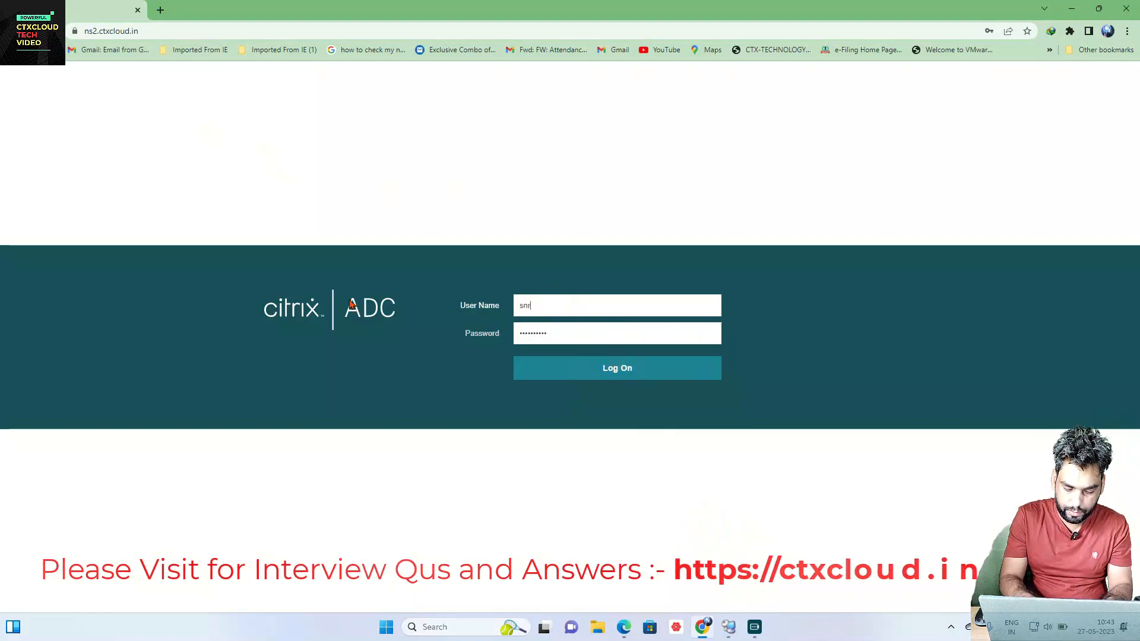
{"action": "key", "text": "Tab"}
{"action": "key", "text": "BackSpace"}
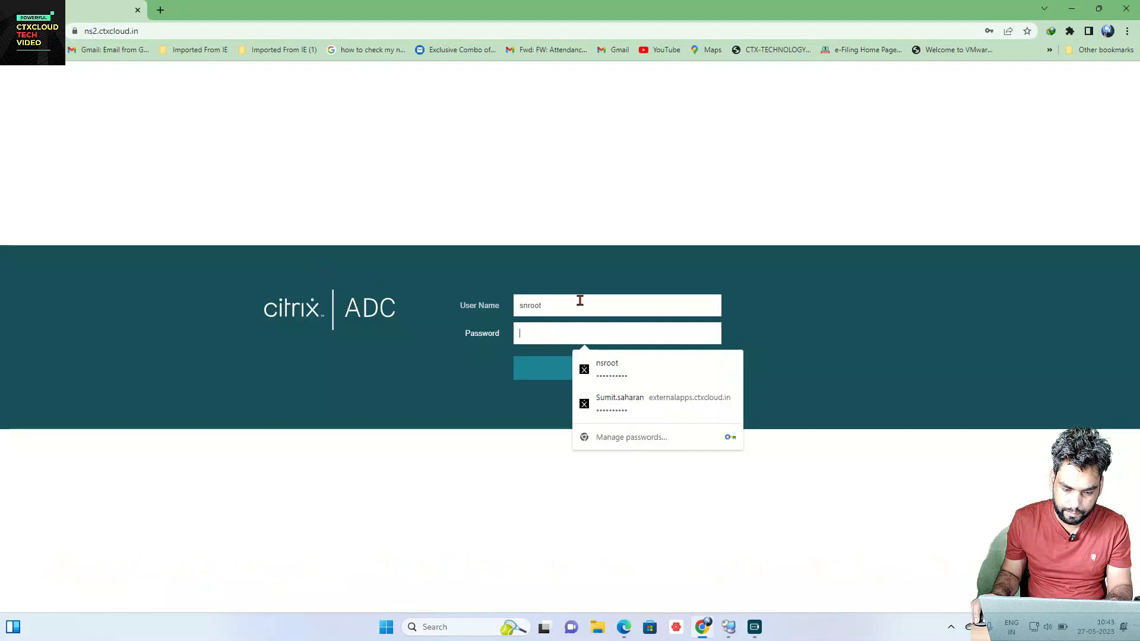
{"action": "key", "text": "shift+Tab"}
{"action": "key", "text": "BackSpace"}
{"action": "type", "text": "nsr"}
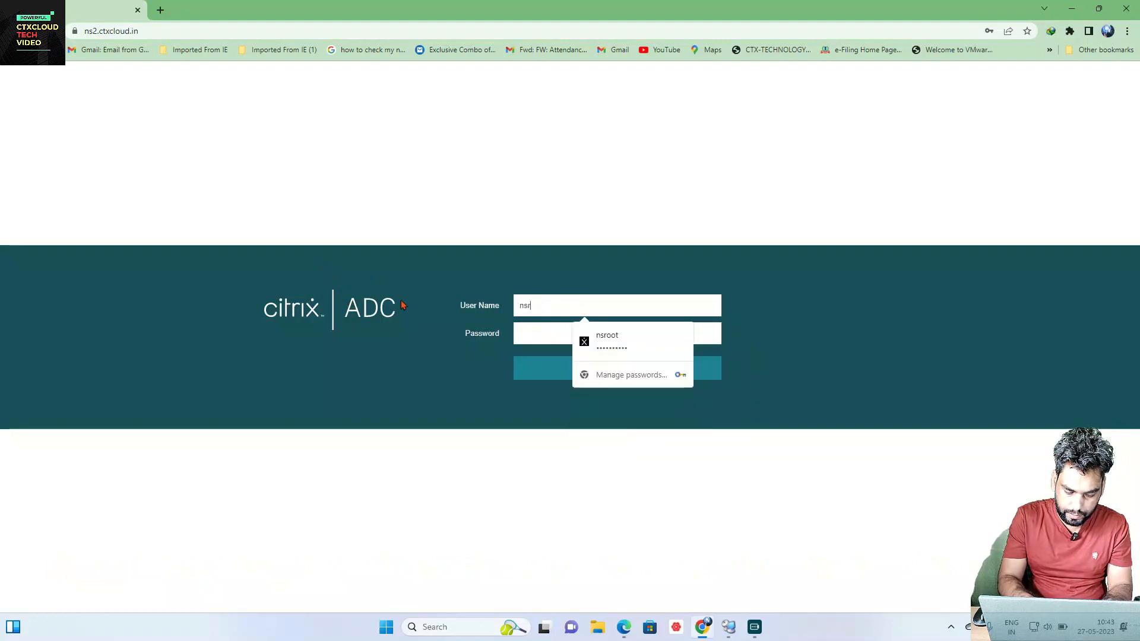
{"action": "type", "text": "ooot"}
{"action": "key", "text": "Tab"}
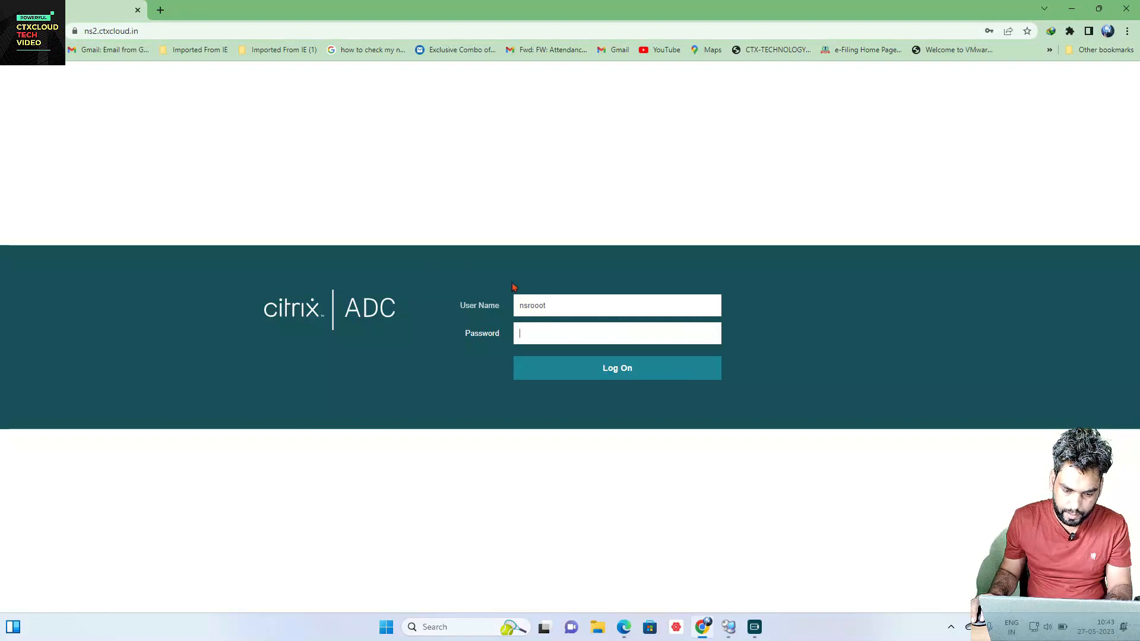
{"action": "left_click", "coordinate": [537, 306]}
{"action": "key", "text": "BackSpace"}
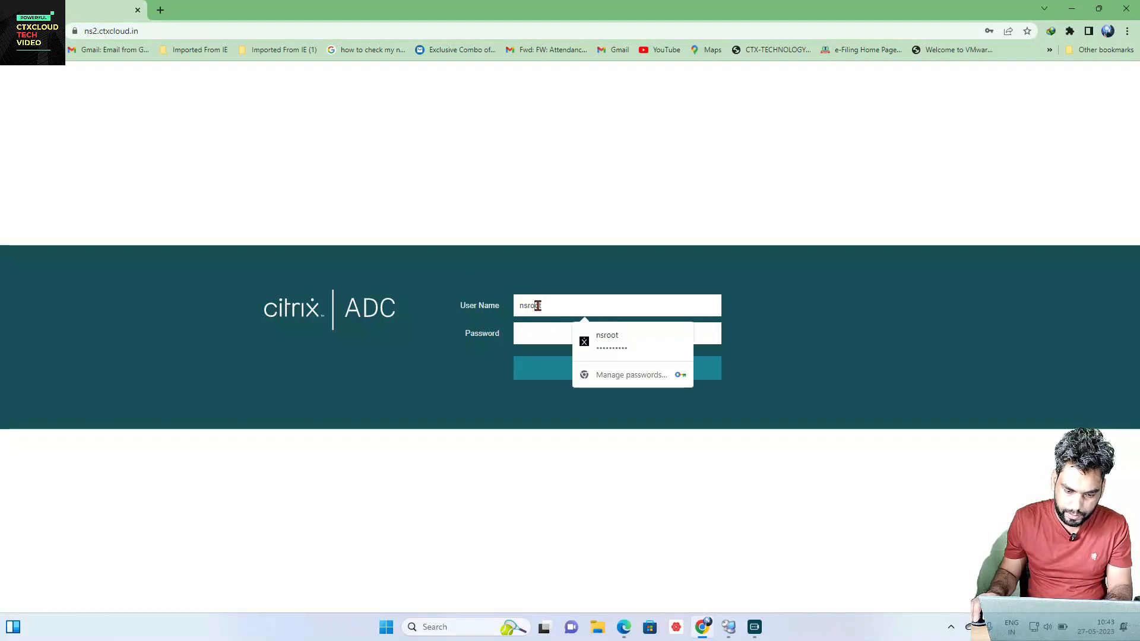
{"action": "left_click", "coordinate": [545, 333]}
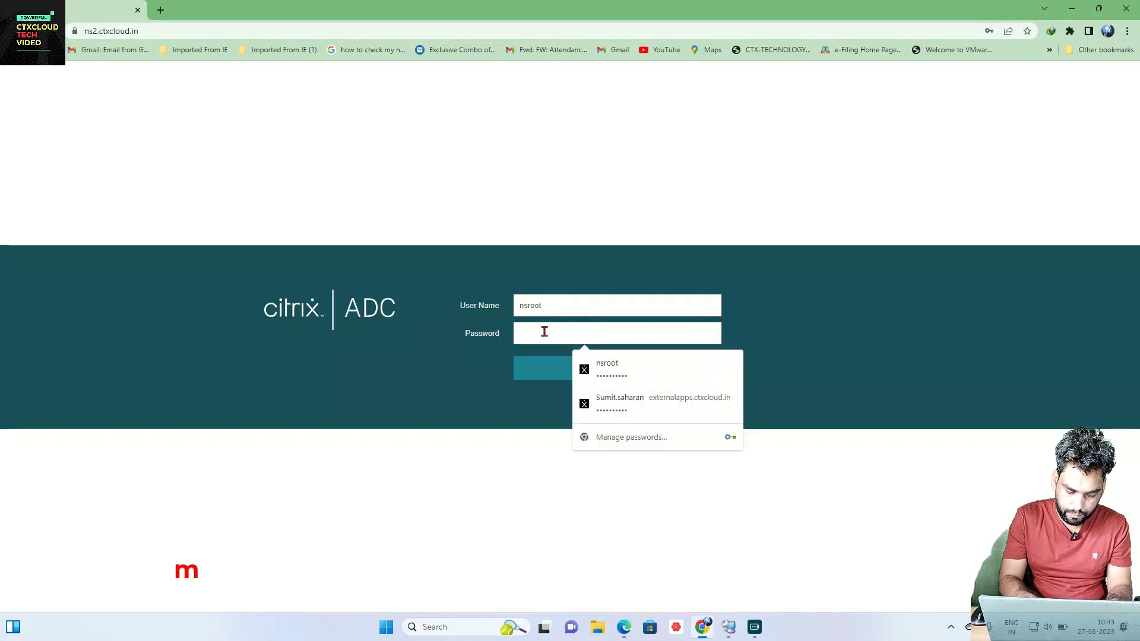
{"action": "type", "text": "••••••••••"}
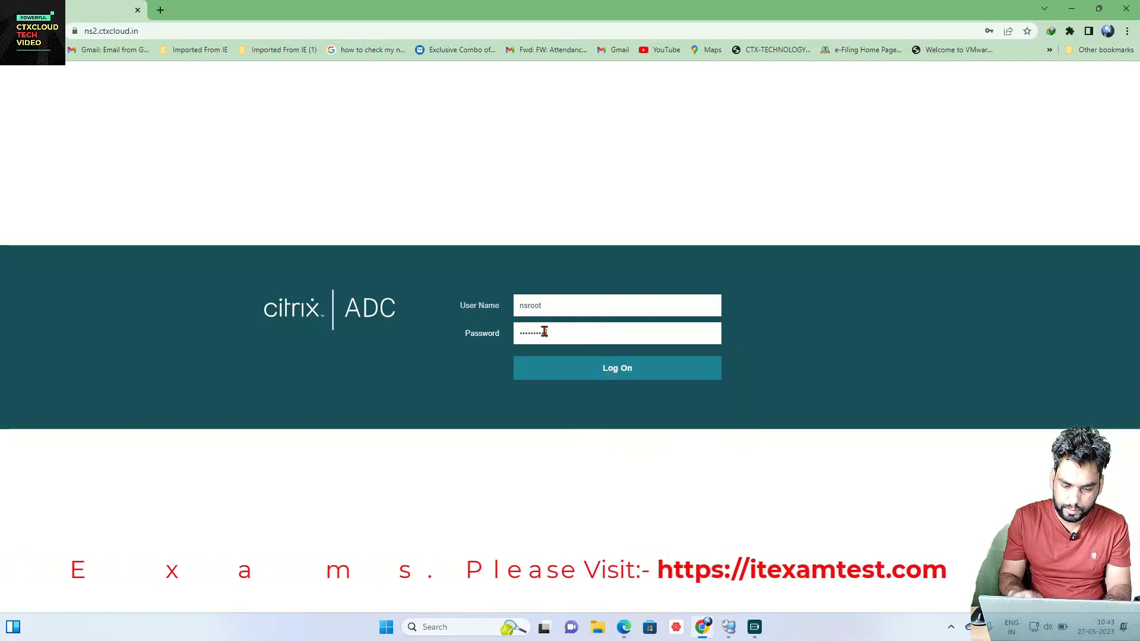
{"action": "key", "text": "Return"}
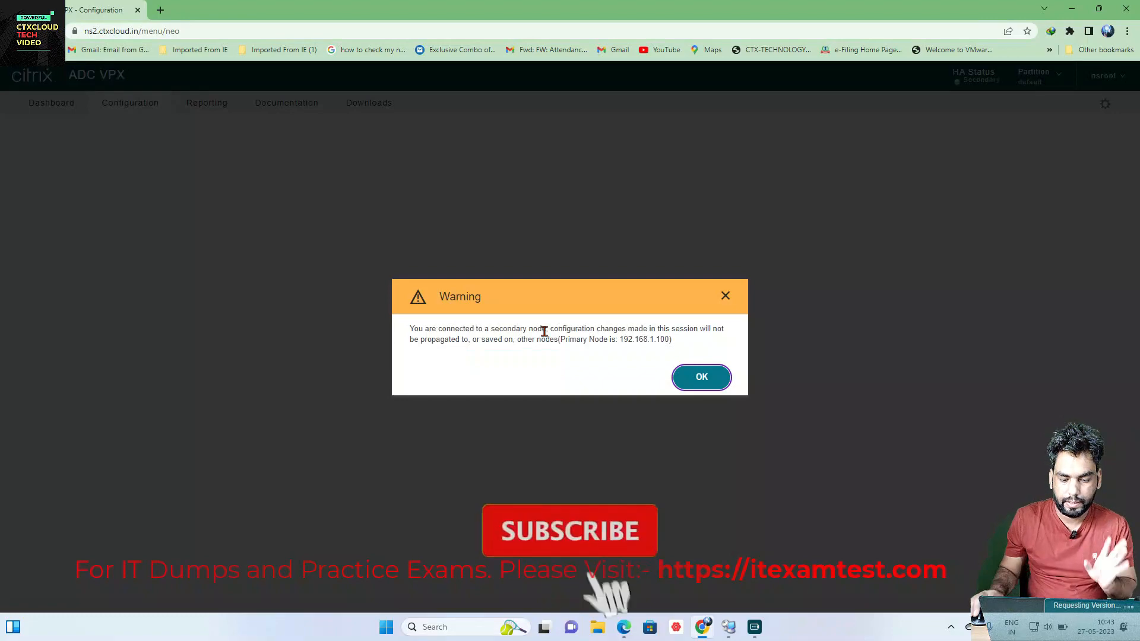
{"action": "left_click", "coordinate": [702, 378]}
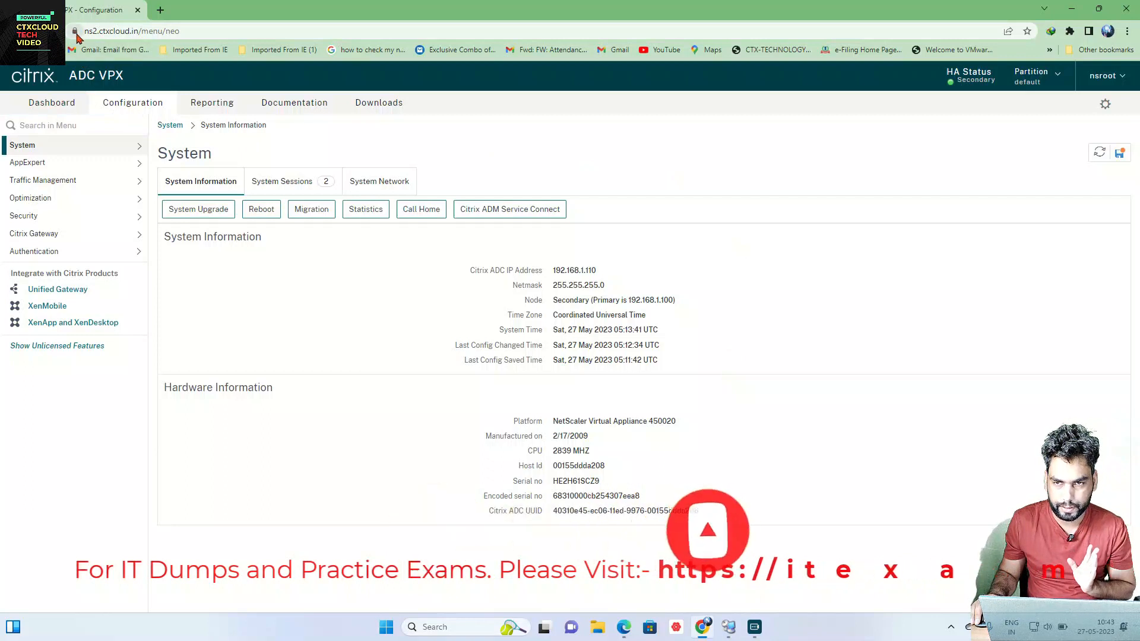
Step: Set HA node NS2 (192.168.1.110) status to ENABLED and save the configuration
{"action": "left_click", "coordinate": [110, 151]}
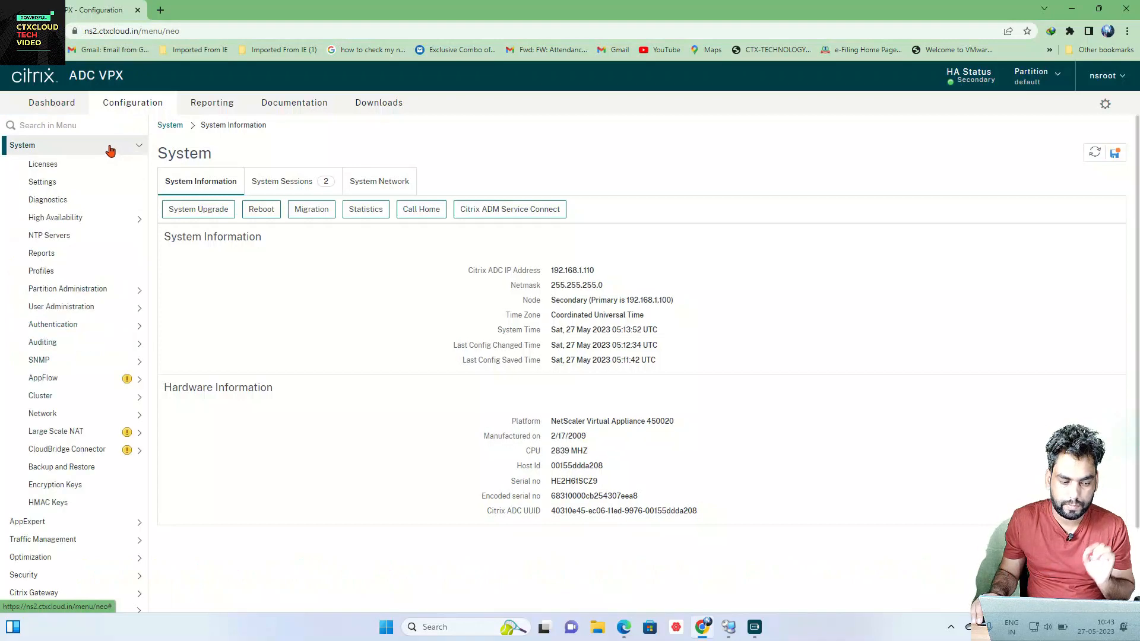
{"action": "left_click", "coordinate": [78, 223]}
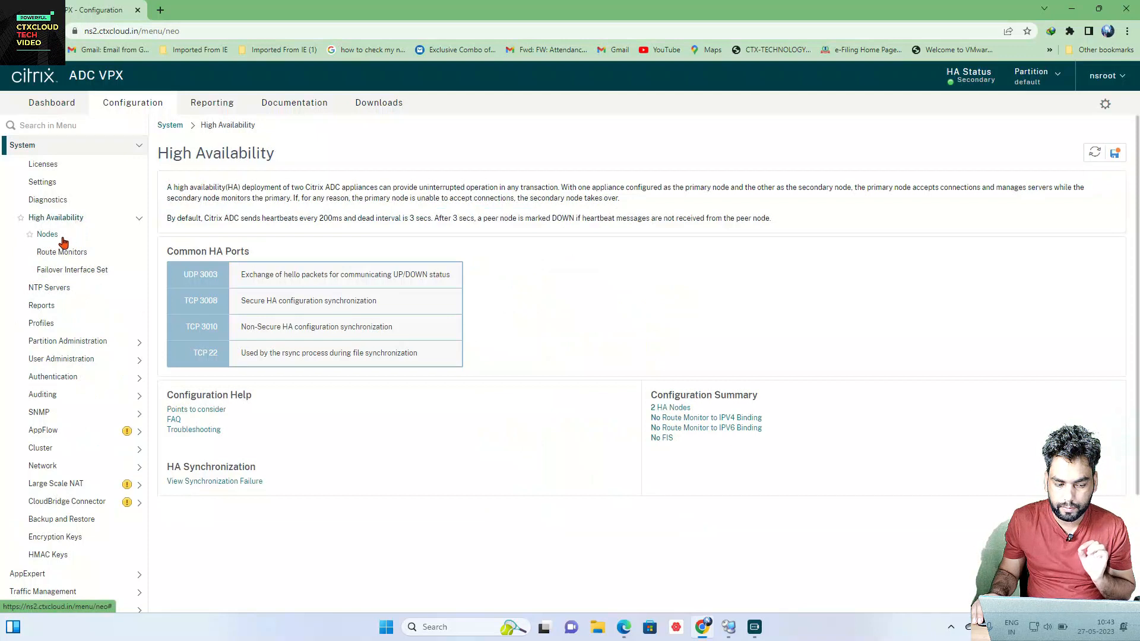
{"action": "left_click", "coordinate": [62, 237]}
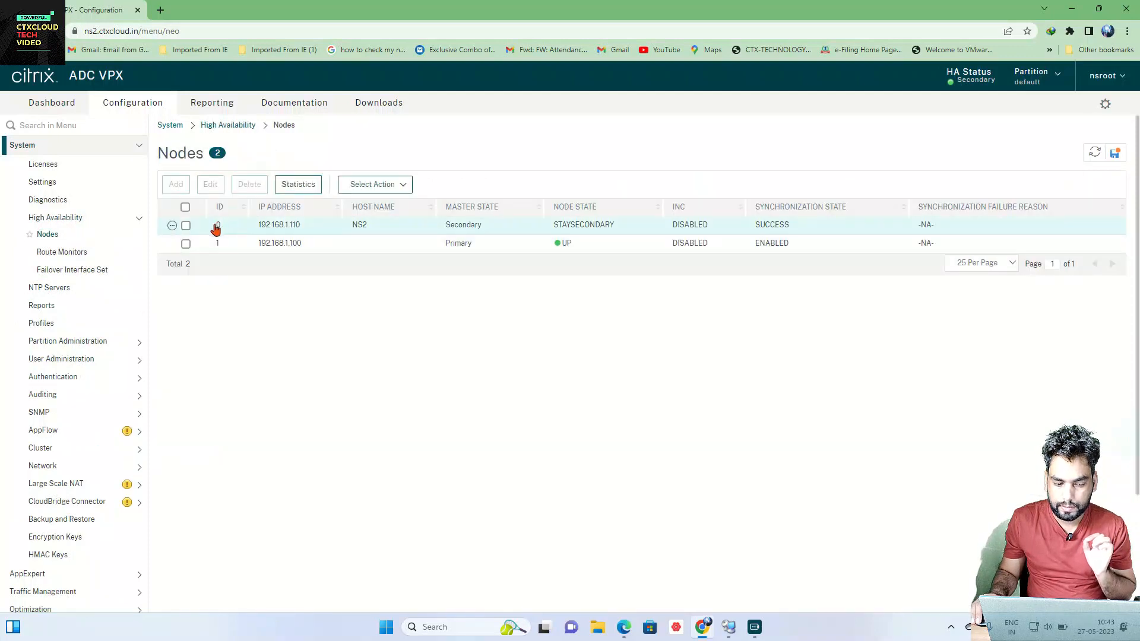
{"action": "left_click", "coordinate": [186, 226]}
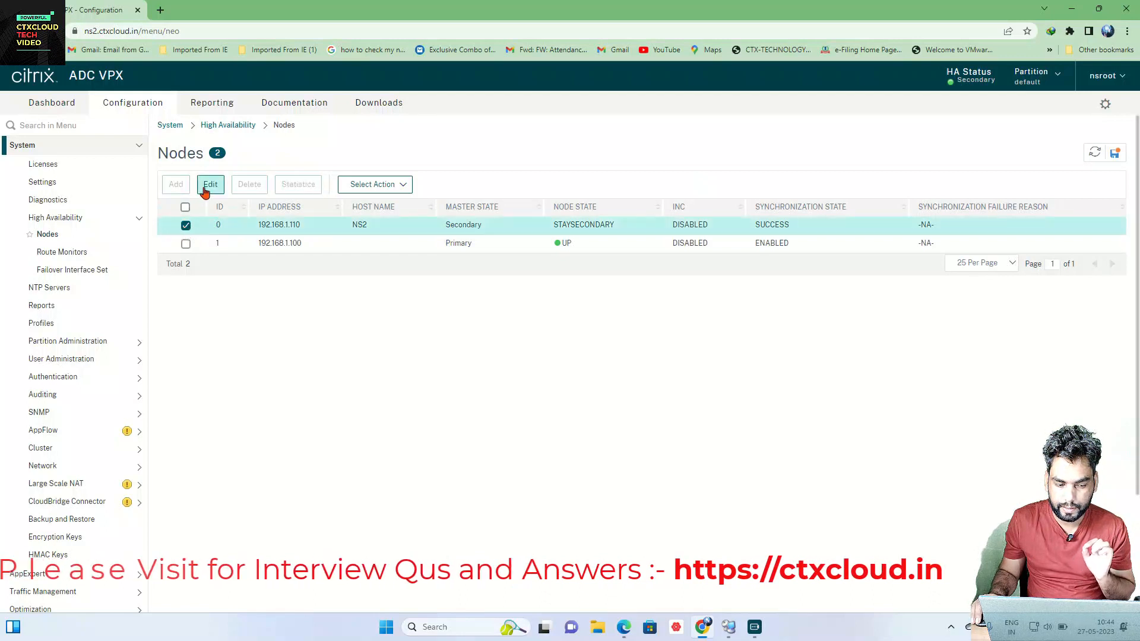
{"action": "left_click", "coordinate": [209, 184]}
{"action": "left_click", "coordinate": [103, 260]}
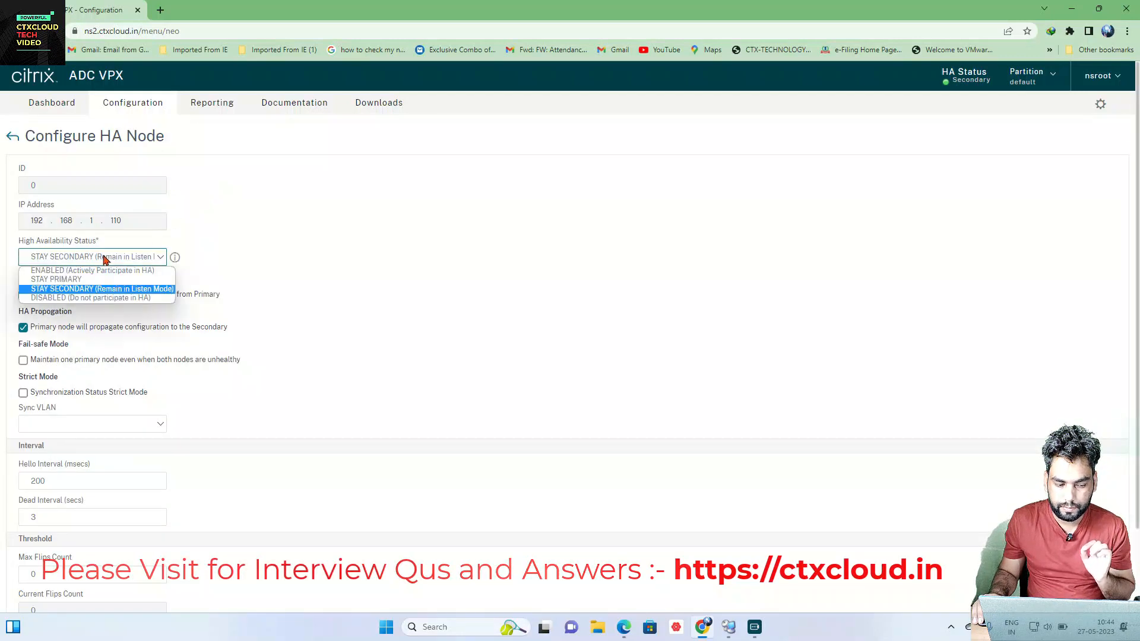
{"action": "left_click", "coordinate": [101, 275]}
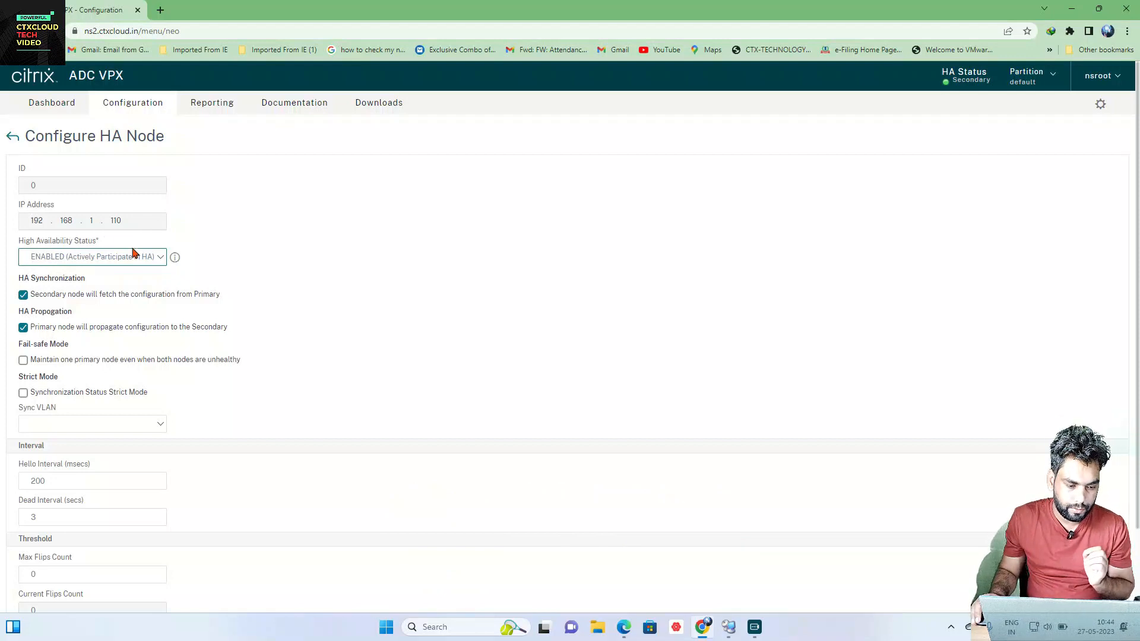
{"action": "scroll", "coordinate": [183, 374], "scroll_direction": "down", "scroll_amount": 2}
{"action": "left_click", "coordinate": [36, 584]}
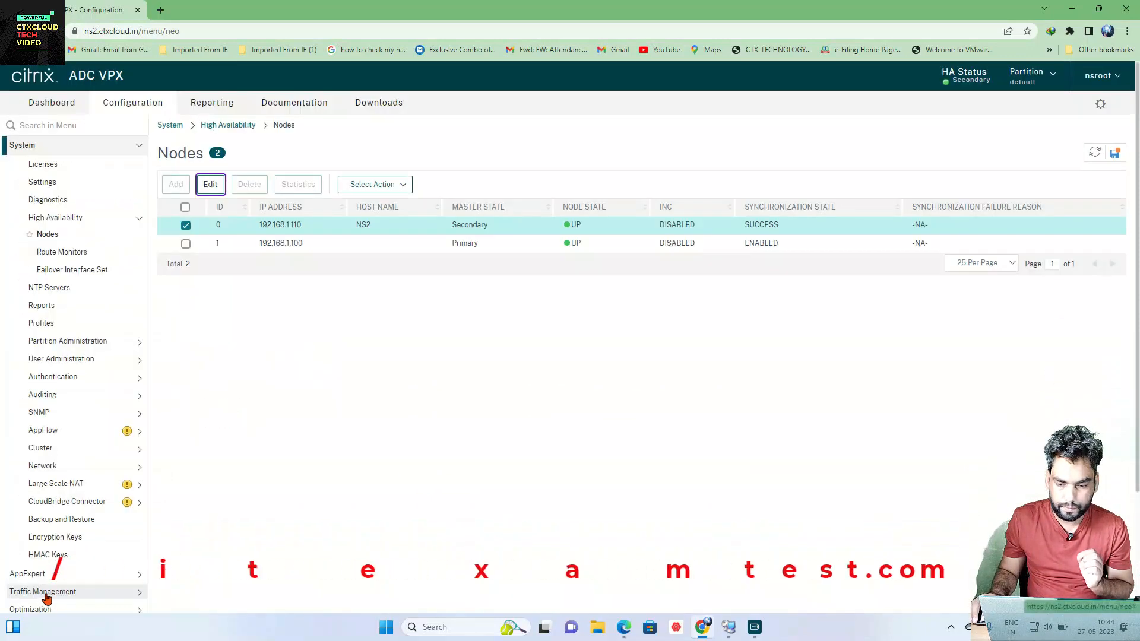
{"action": "left_click", "coordinate": [1115, 155]}
{"action": "left_click", "coordinate": [635, 376]}
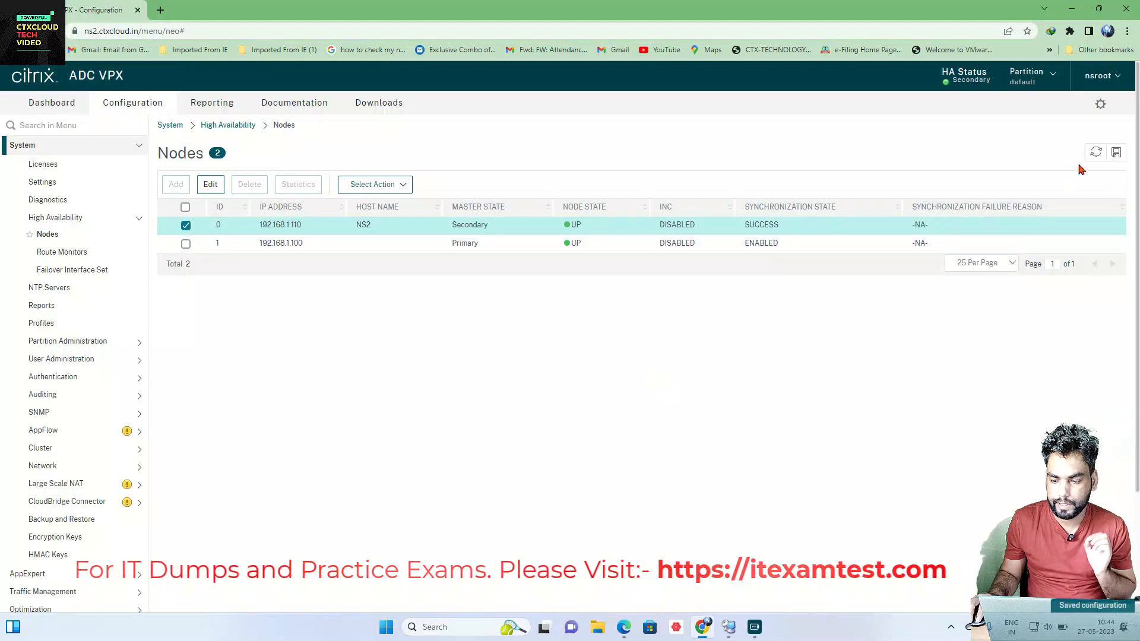
Step: Force an HA failover and refresh to confirm NS2 is now primary
{"action": "left_click", "coordinate": [1096, 152]}
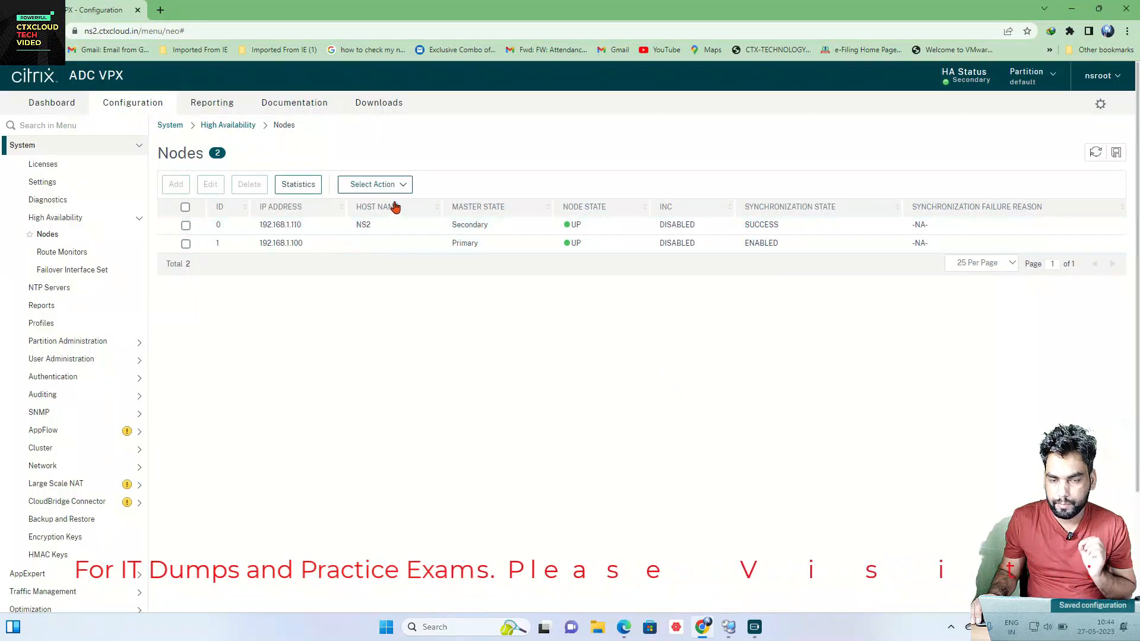
{"action": "left_click", "coordinate": [398, 186]}
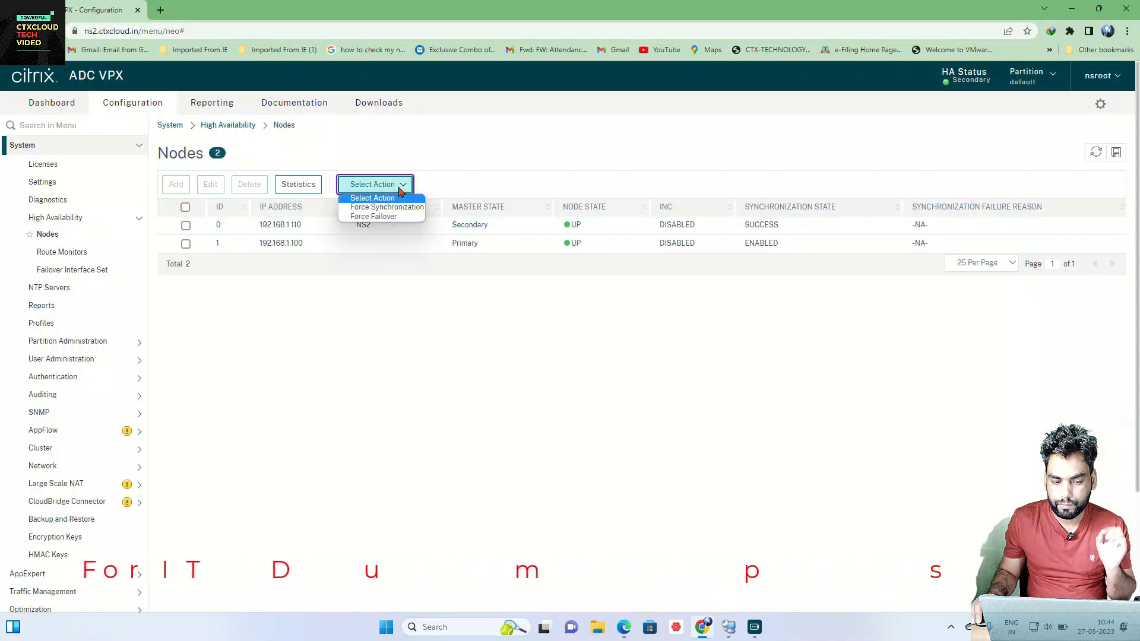
{"action": "left_click", "coordinate": [388, 217]}
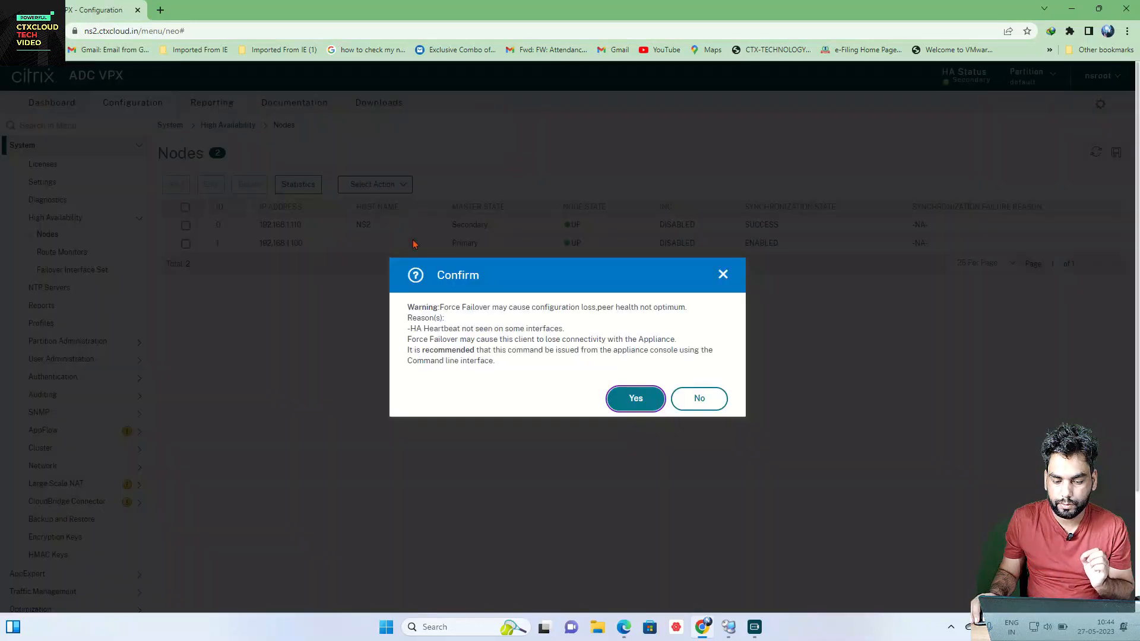
{"action": "left_click", "coordinate": [622, 402]}
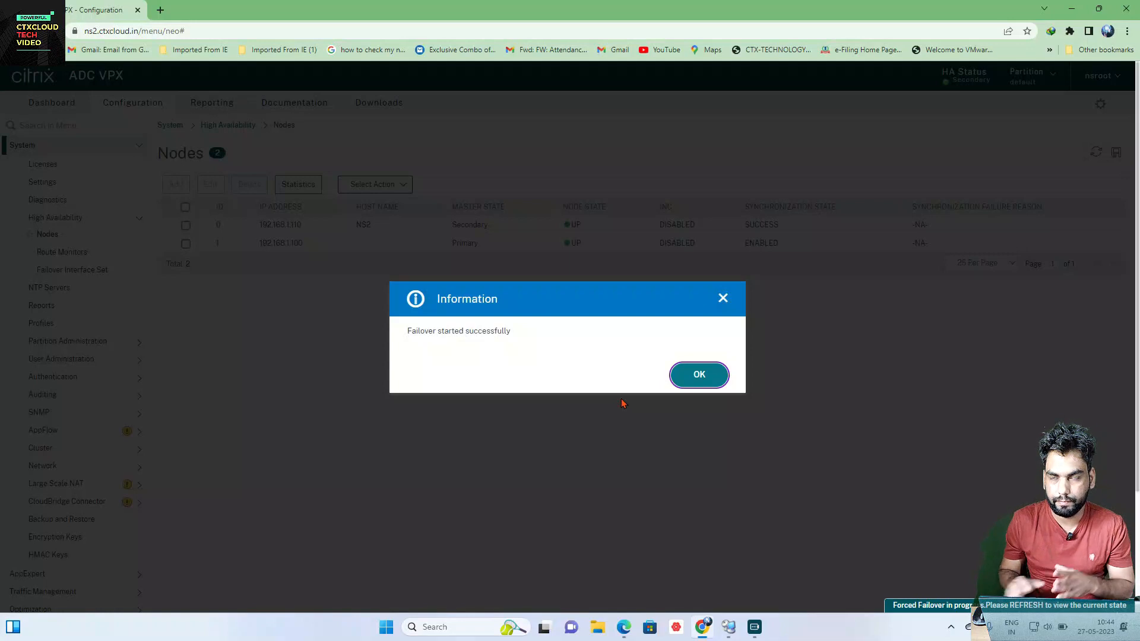
{"action": "left_click", "coordinate": [699, 375]}
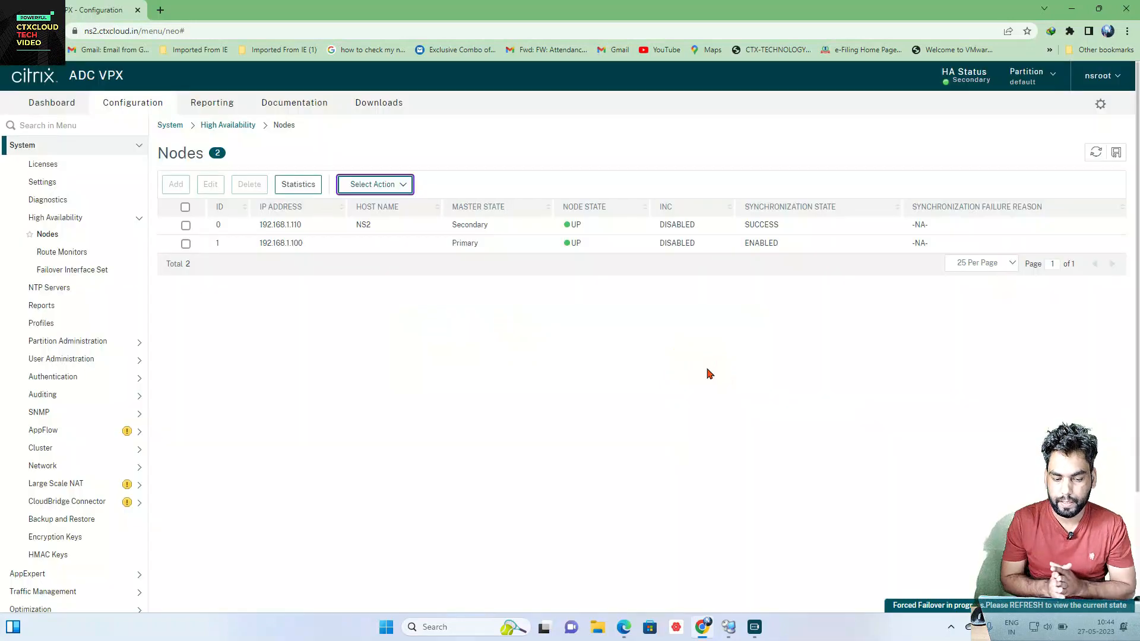
{"action": "left_click", "coordinate": [1096, 152]}
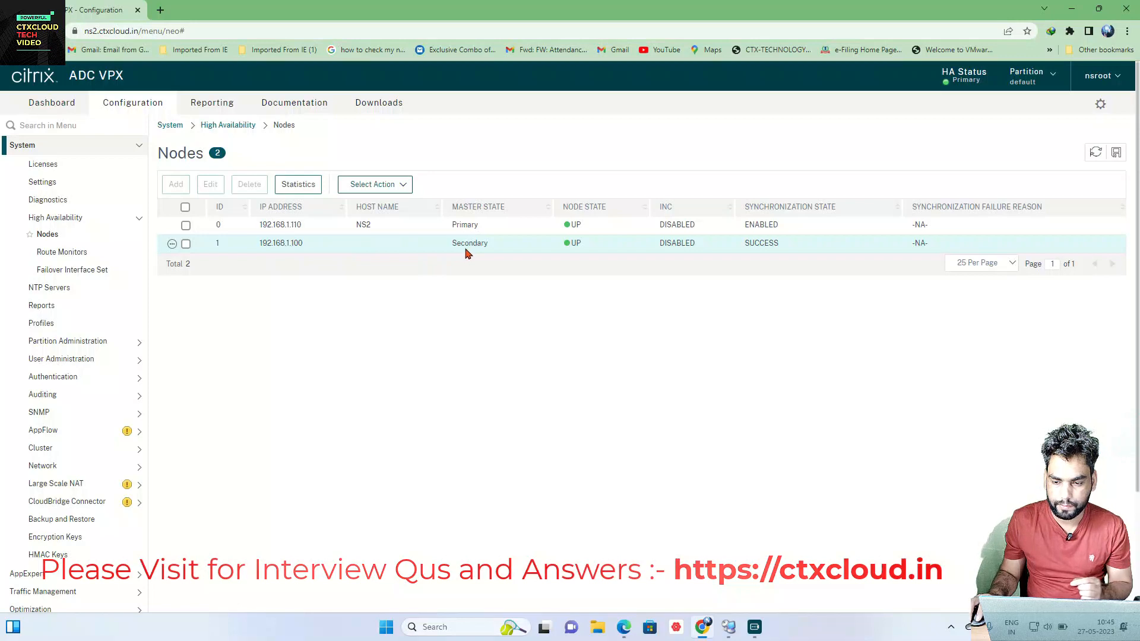
Step: Switch to the ns1 window, acknowledge the expired session and attempt a first login
{"action": "left_click", "coordinate": [1072, 9]}
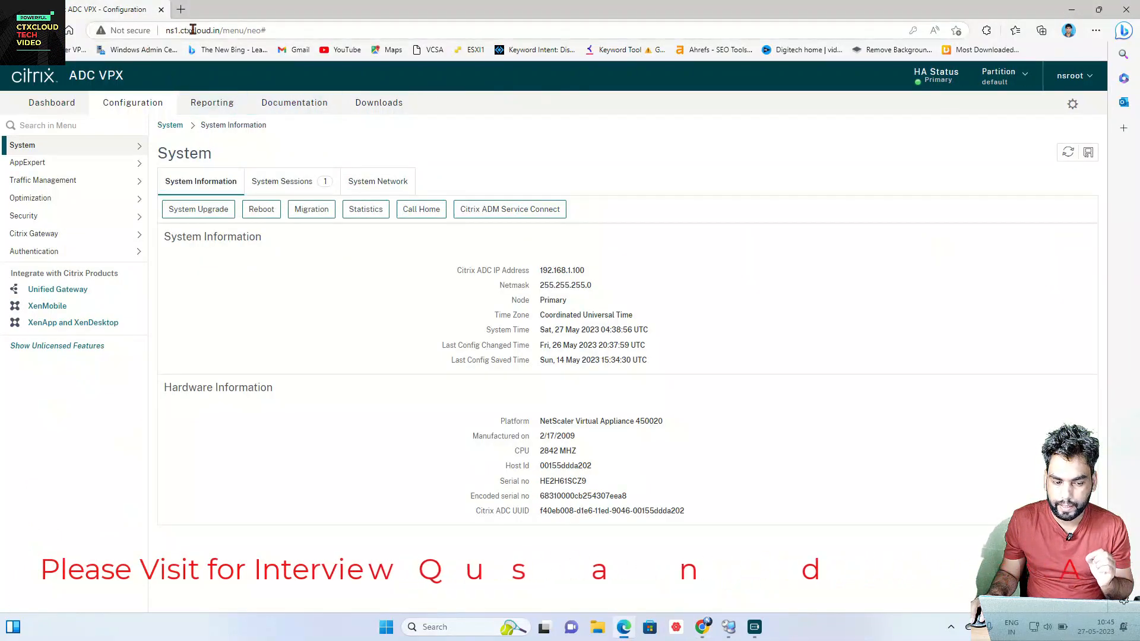
{"action": "left_click", "coordinate": [77, 147]}
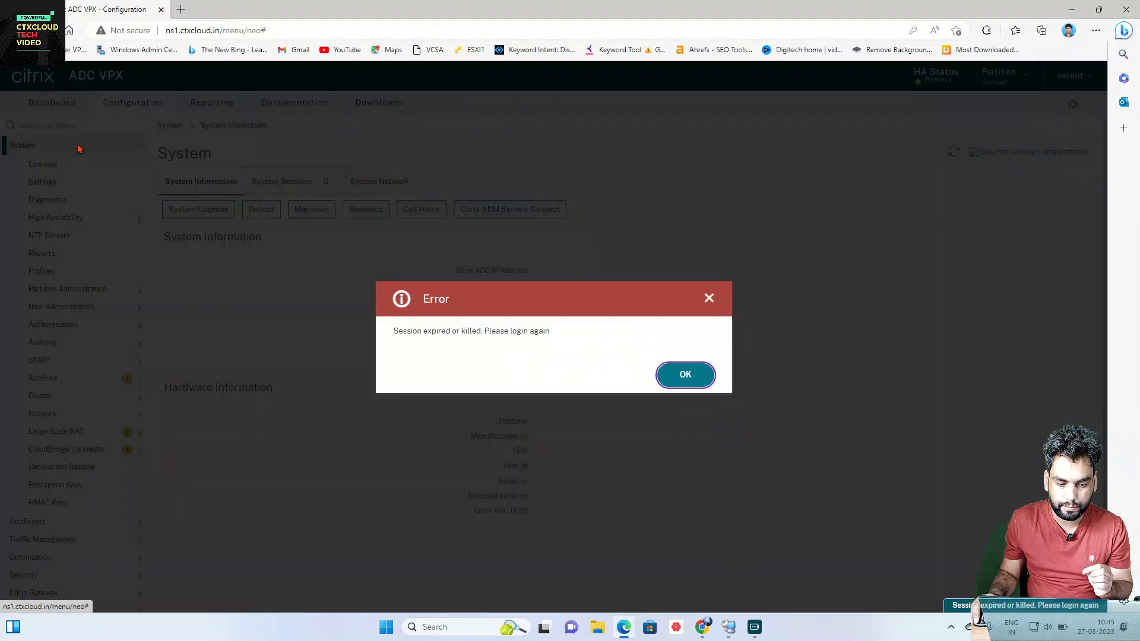
{"action": "left_click", "coordinate": [672, 373]}
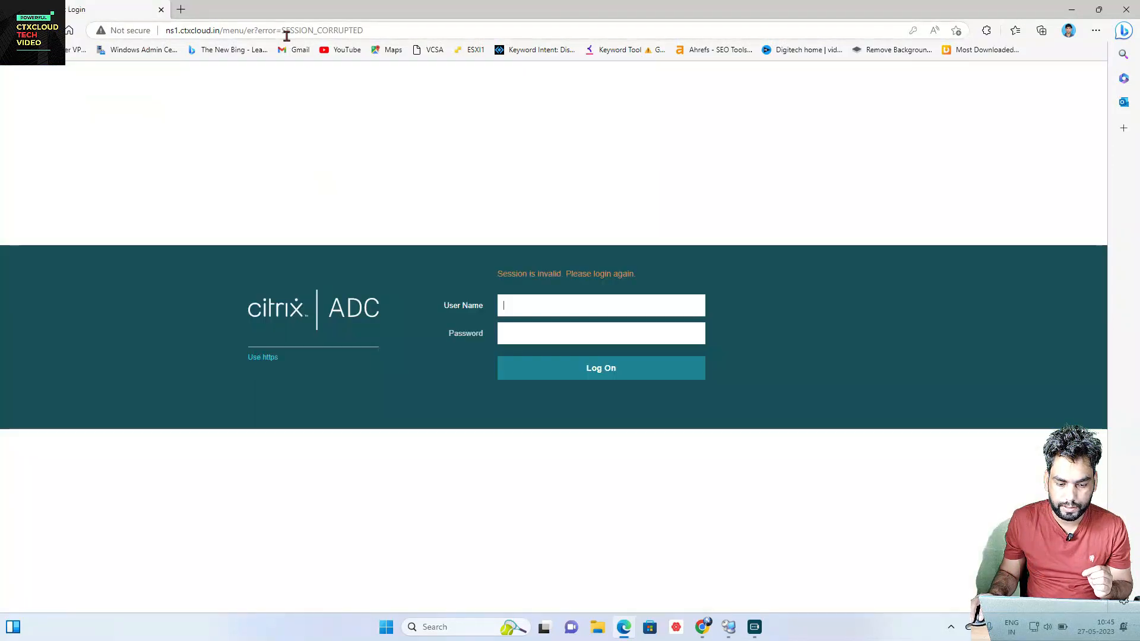
{"action": "left_click", "coordinate": [526, 306]}
{"action": "type", "text": "ns"}
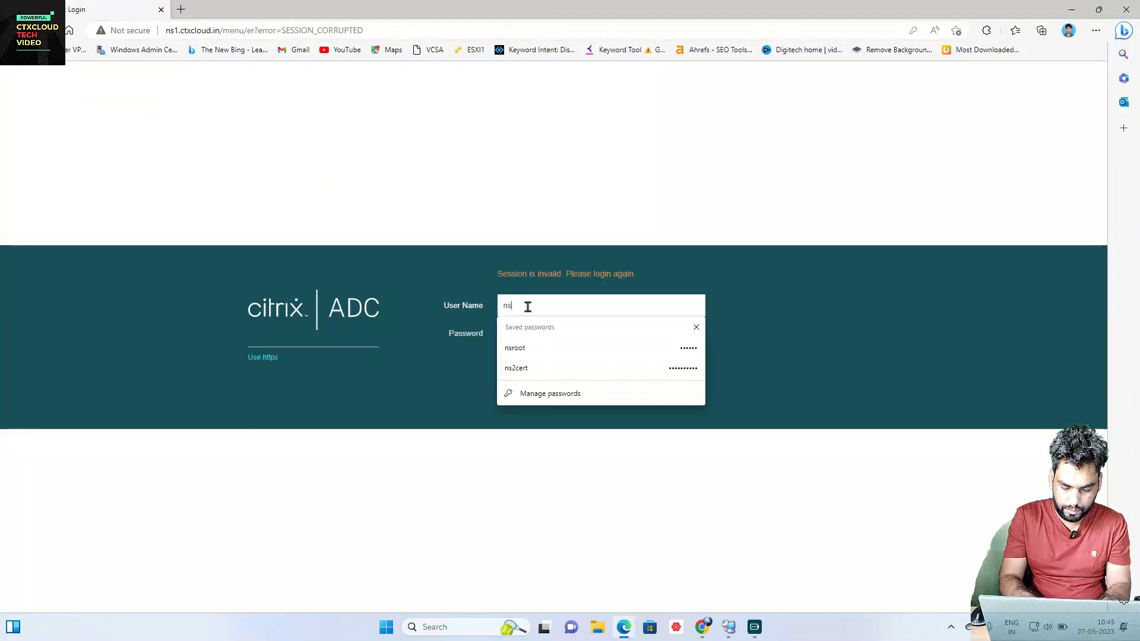
{"action": "type", "text": "root"}
{"action": "key", "text": "Tab"}
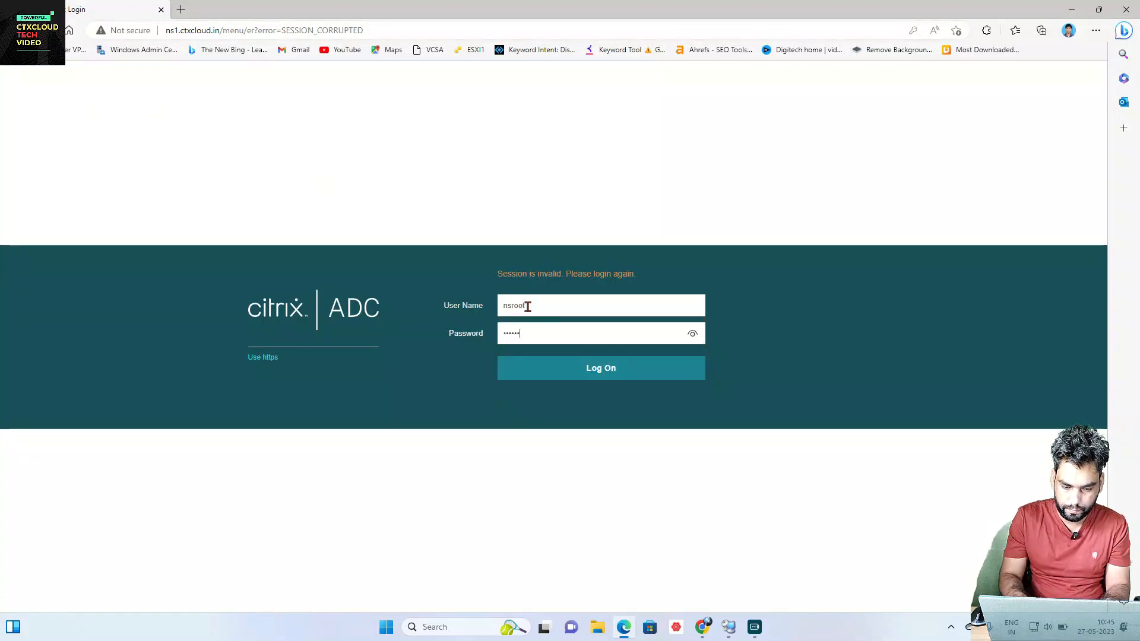
{"action": "key", "text": "Return"}
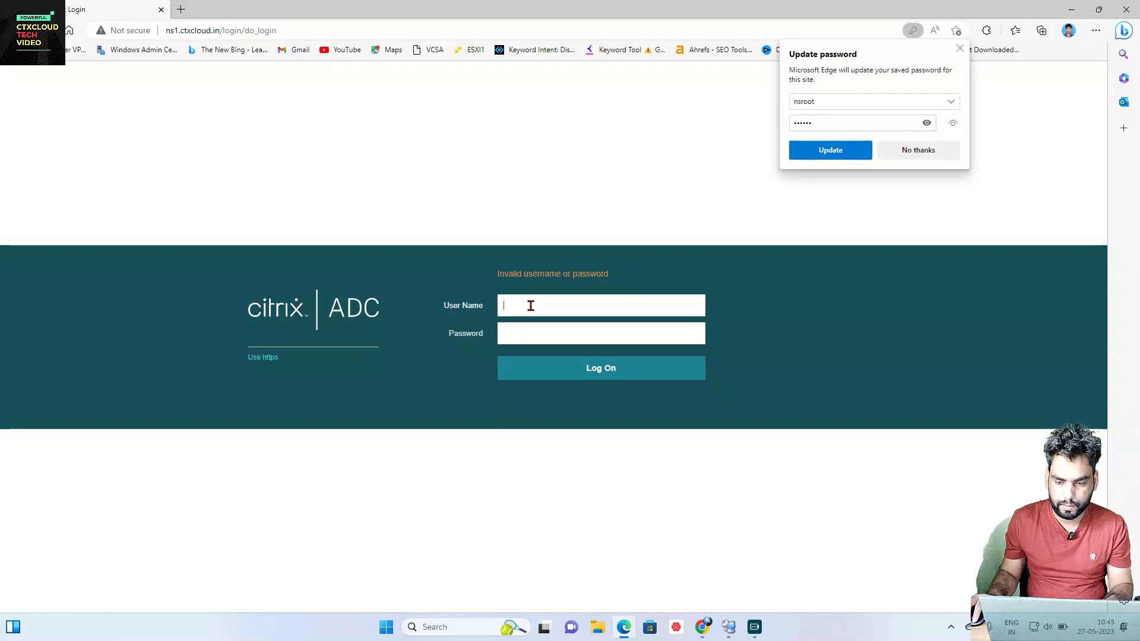
{"action": "left_click", "coordinate": [918, 150]}
Step: Log in to ns1 with the admin credentials and dismiss the secondary-node warning
{"action": "left_click", "coordinate": [551, 305]}
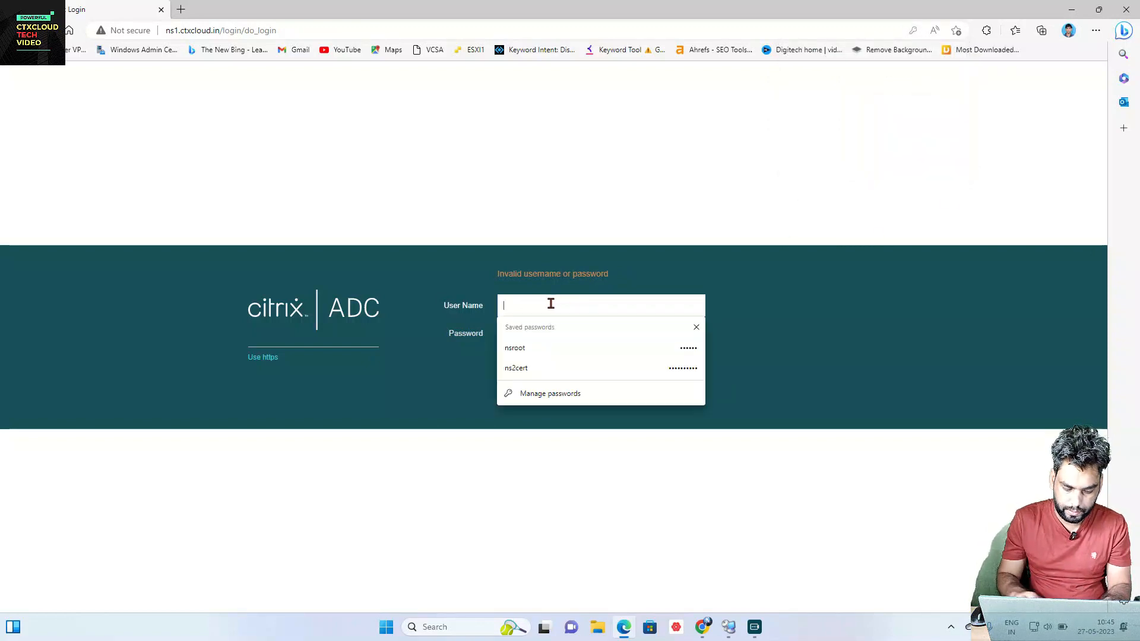
{"action": "type", "text": "nsrro"}
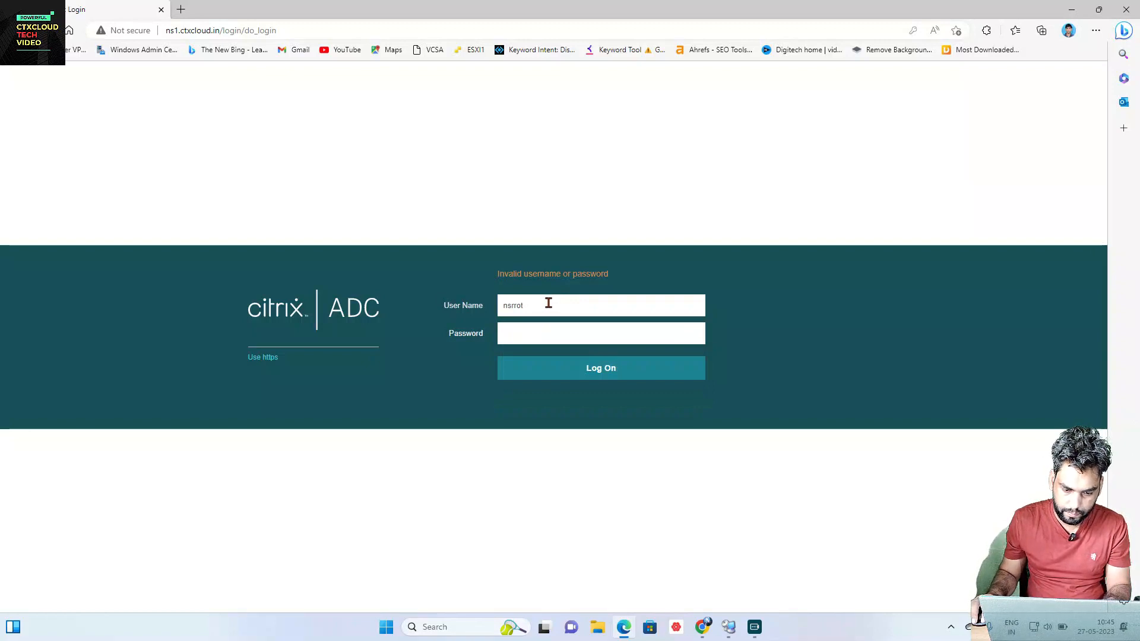
{"action": "type", "text": "t"}
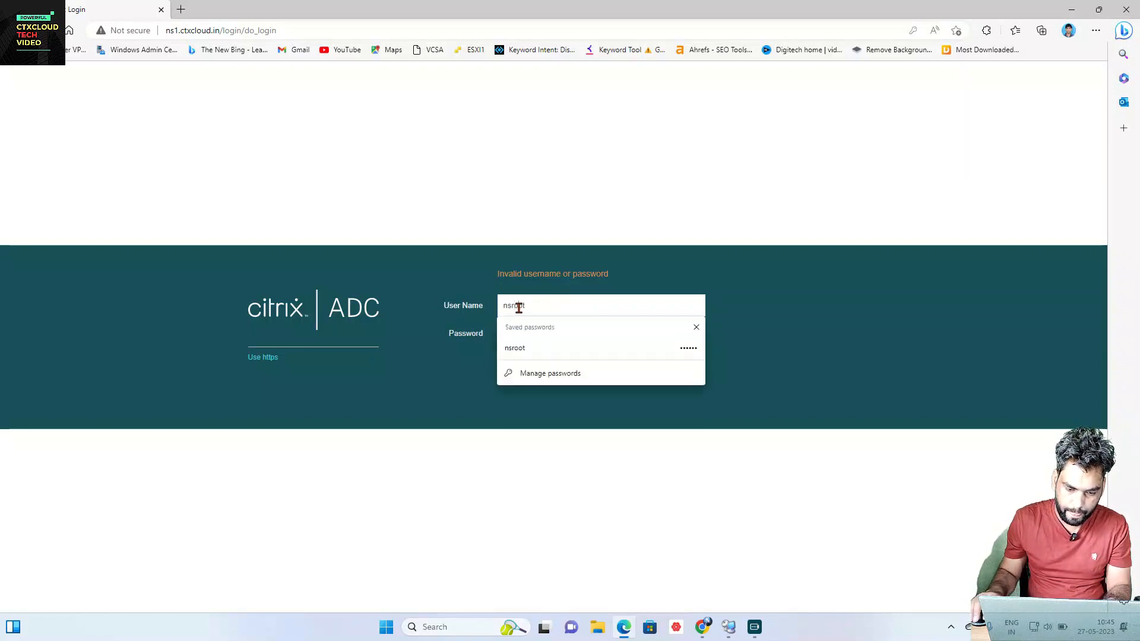
{"action": "left_click", "coordinate": [532, 336]}
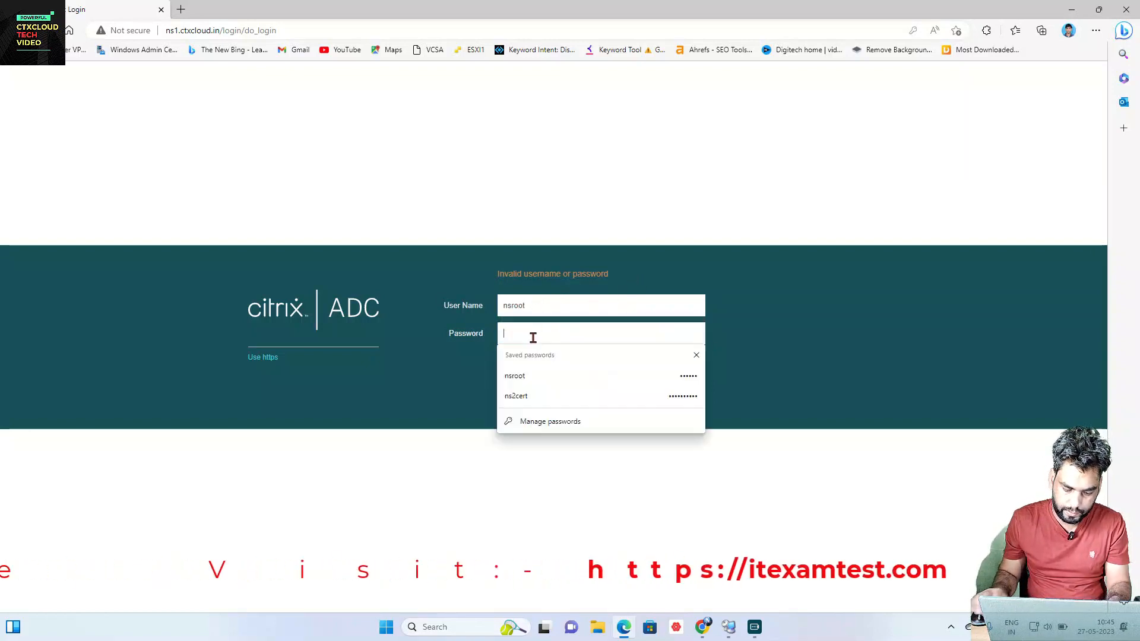
{"action": "type", "text": "•••••••"}
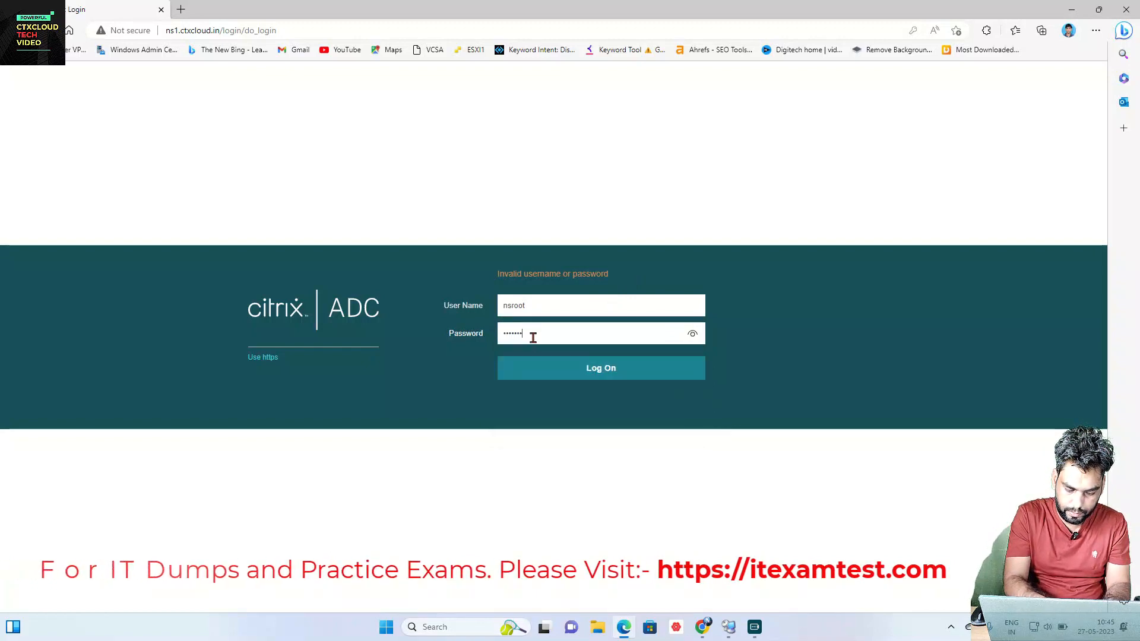
{"action": "type", "text": "••"}
{"action": "key", "text": "Return"}
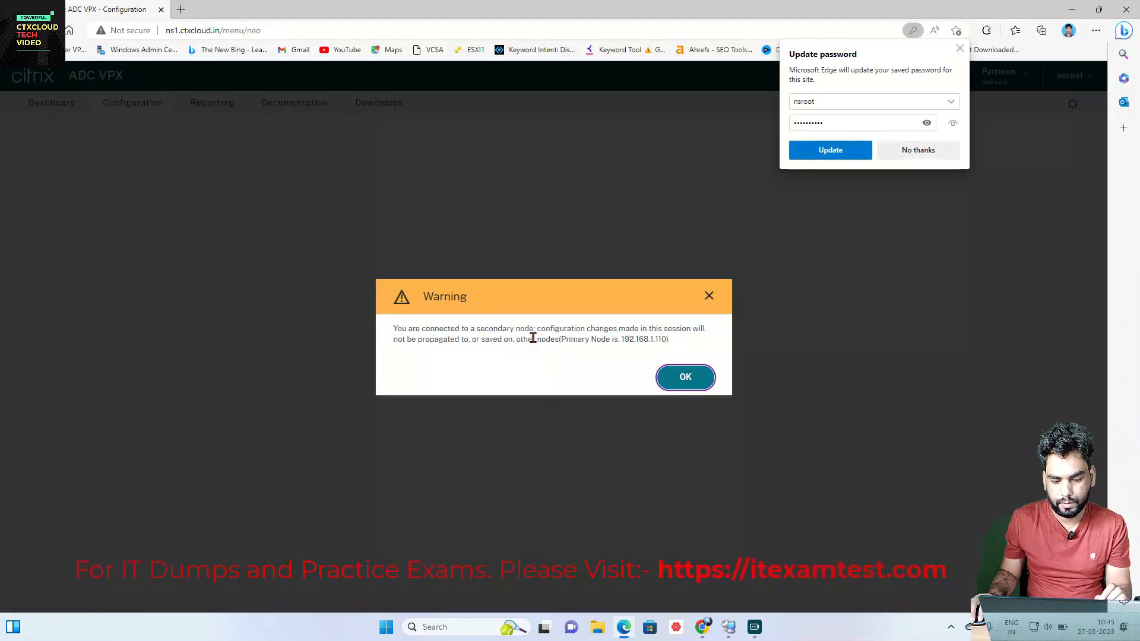
{"action": "left_click", "coordinate": [687, 379]}
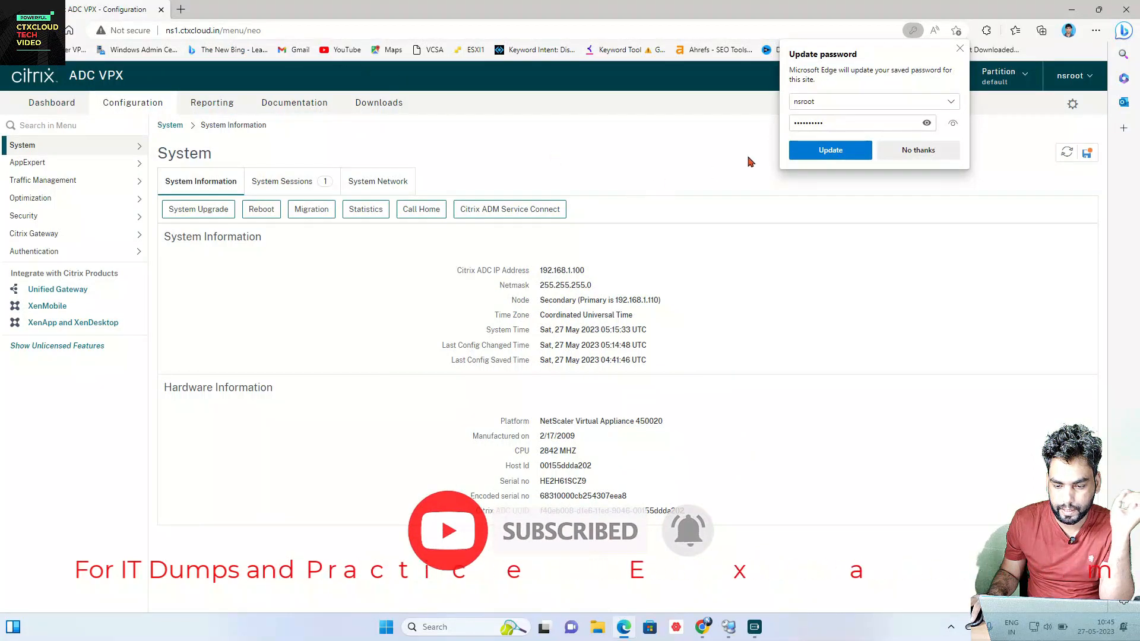
Step: Decline the browser's password offer and save ns1's running configuration
{"action": "left_click", "coordinate": [904, 152]}
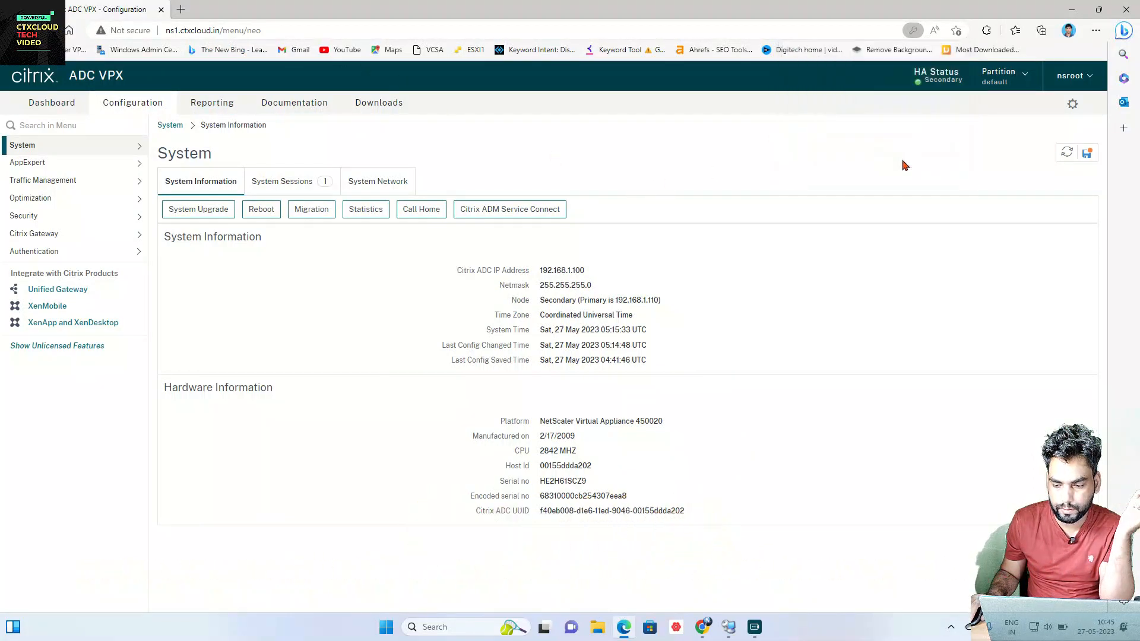
{"action": "left_click", "coordinate": [1086, 153]}
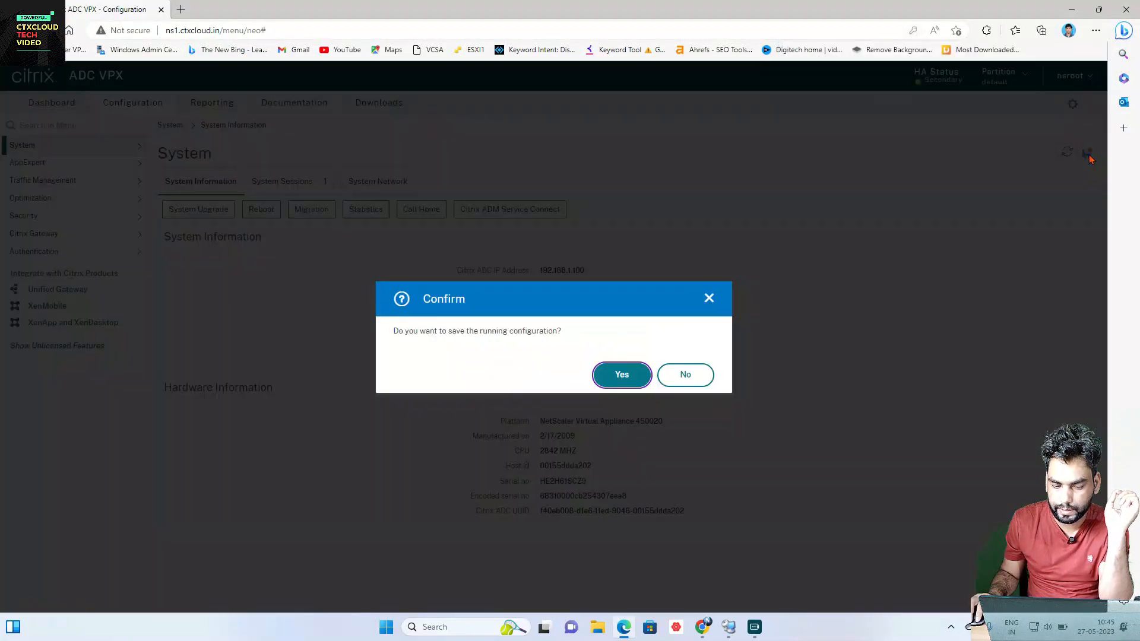
{"action": "left_click", "coordinate": [618, 374]}
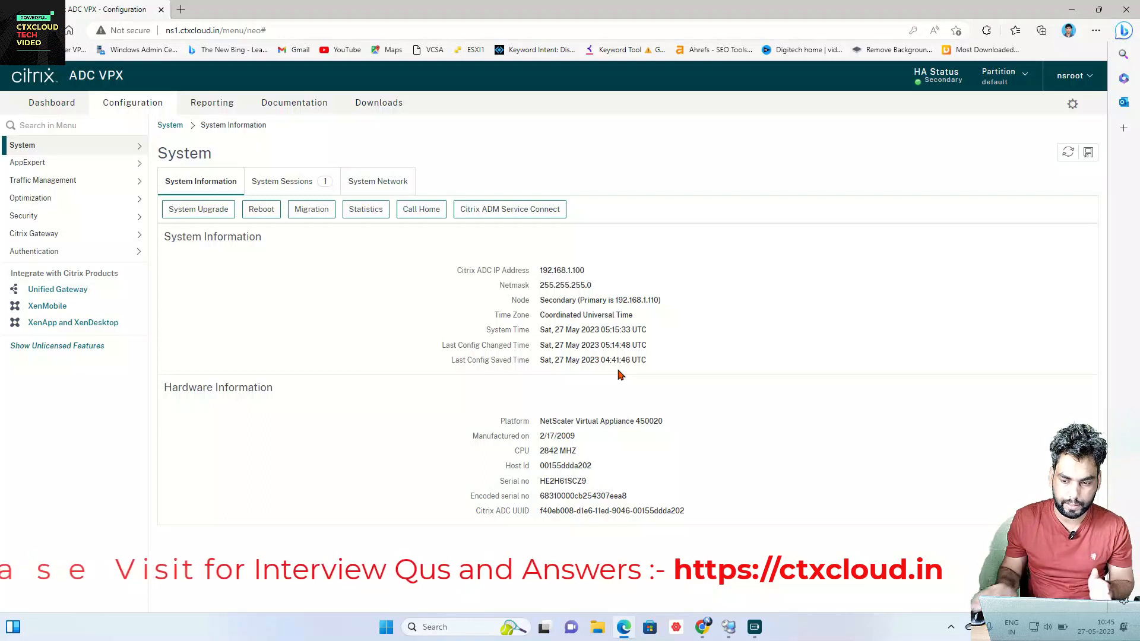
Step: Set NS1 (192.168.1.100) HA status to STAY SECONDARY and save the configuration
{"action": "left_click", "coordinate": [102, 149]}
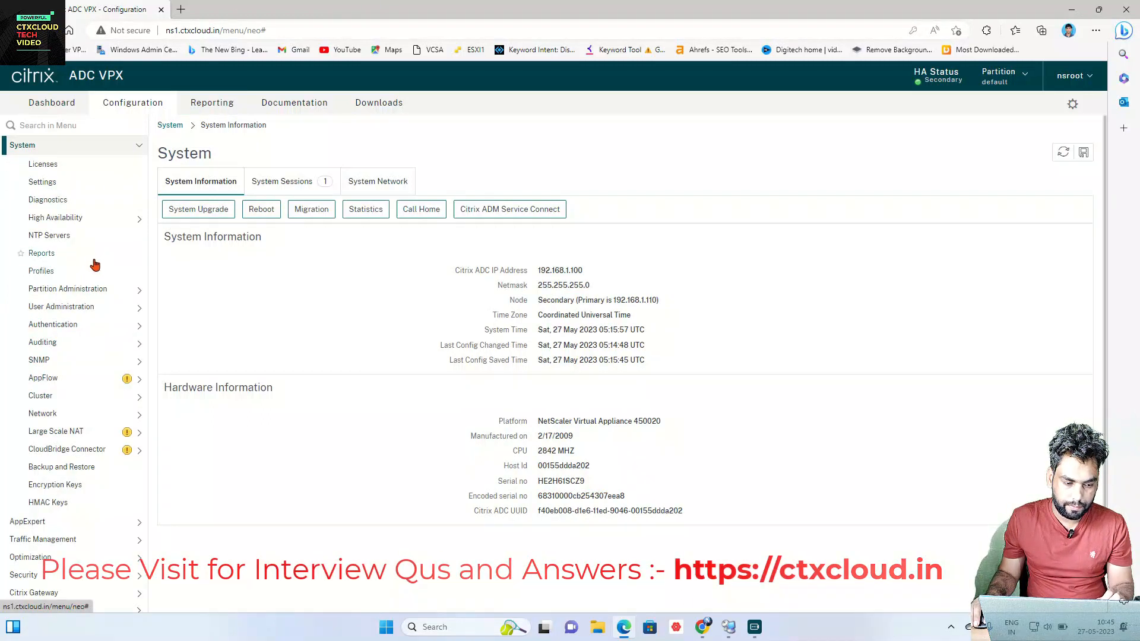
{"action": "left_click", "coordinate": [89, 220]}
{"action": "left_click", "coordinate": [52, 236]}
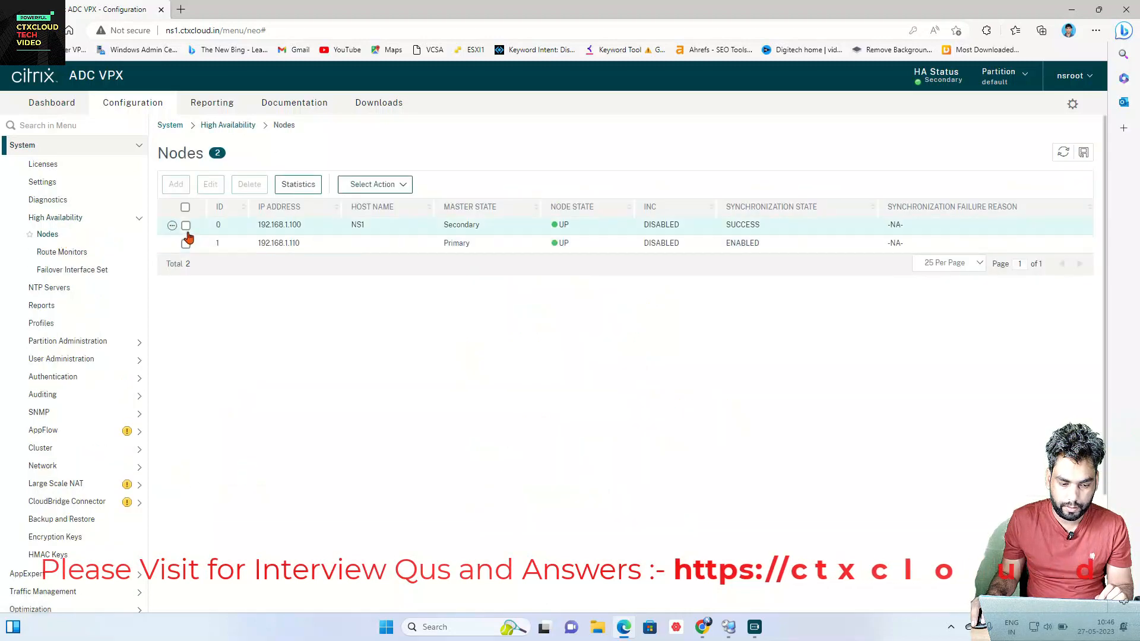
{"action": "left_click", "coordinate": [186, 226]}
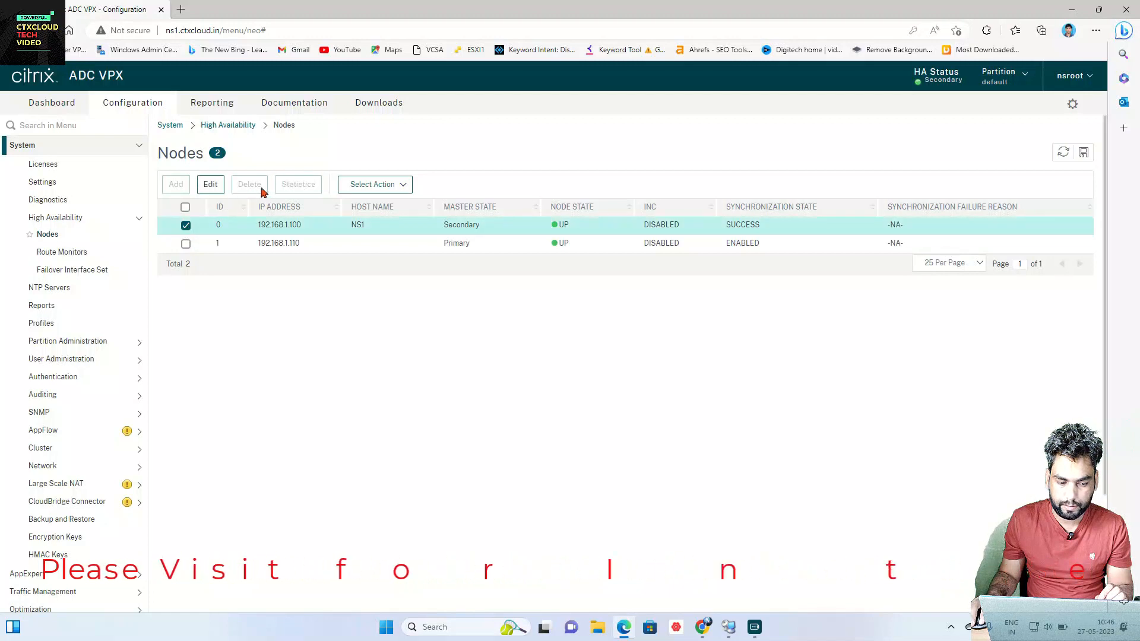
{"action": "left_click", "coordinate": [211, 184]}
{"action": "left_click", "coordinate": [81, 257]}
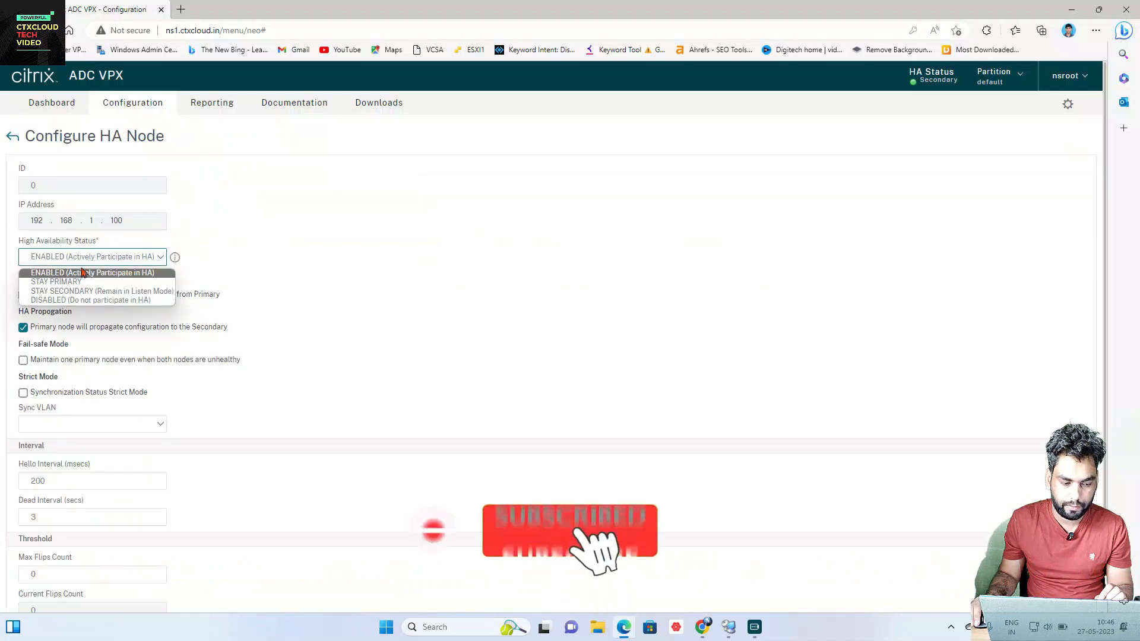
{"action": "left_click", "coordinate": [79, 291]}
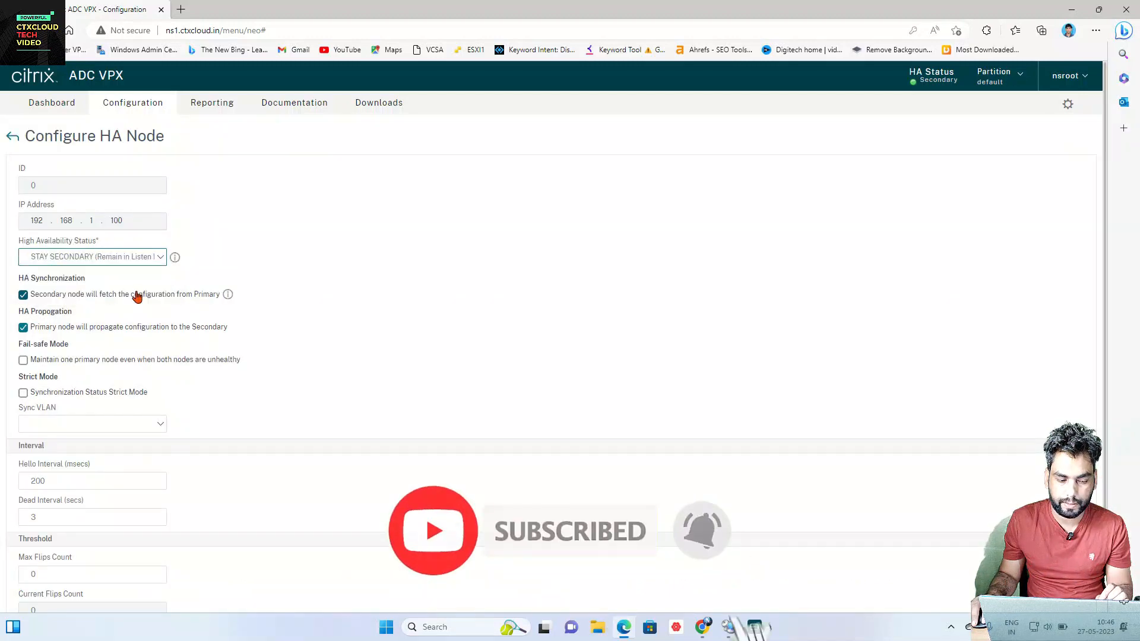
{"action": "scroll", "coordinate": [132, 420], "scroll_direction": "down", "scroll_amount": 2}
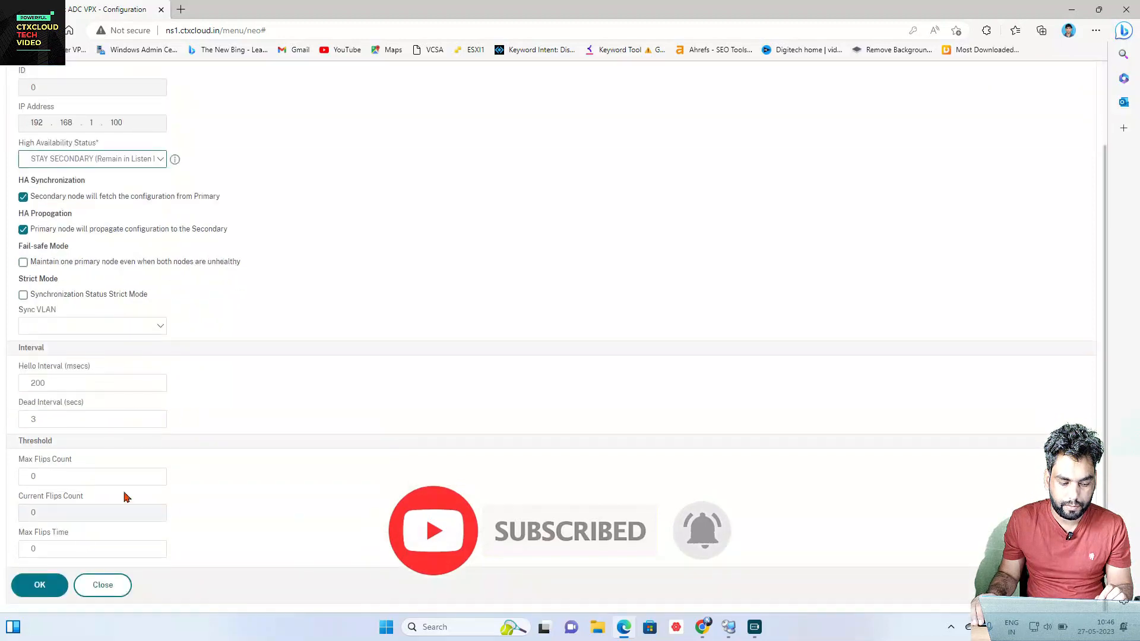
{"action": "left_click", "coordinate": [40, 581]}
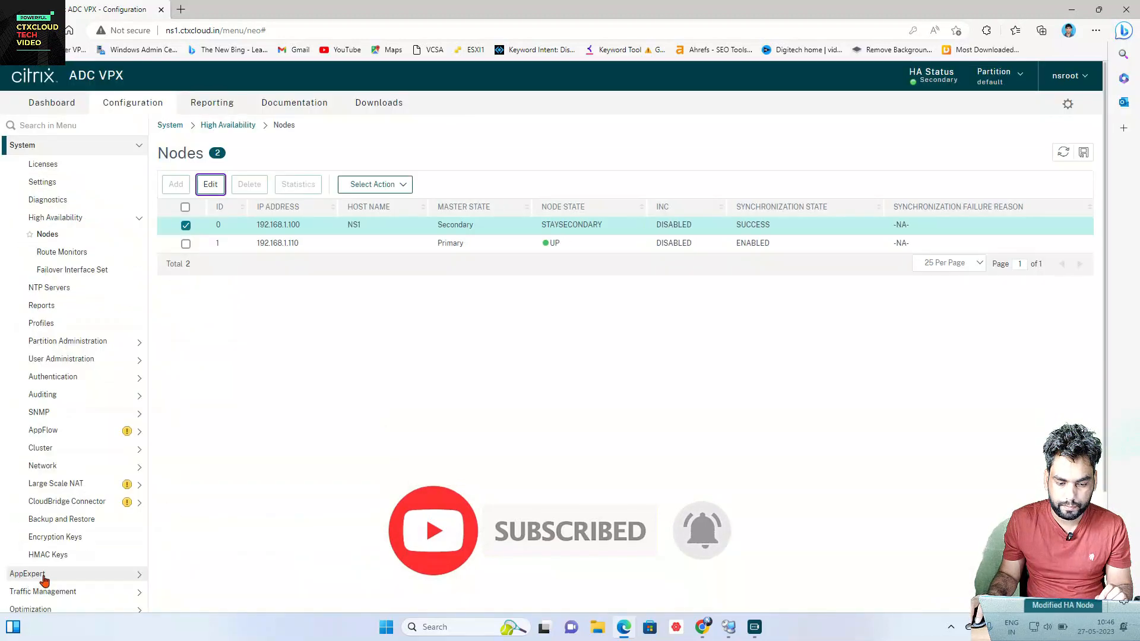
{"action": "left_click", "coordinate": [1084, 152]}
{"action": "left_click", "coordinate": [619, 375]}
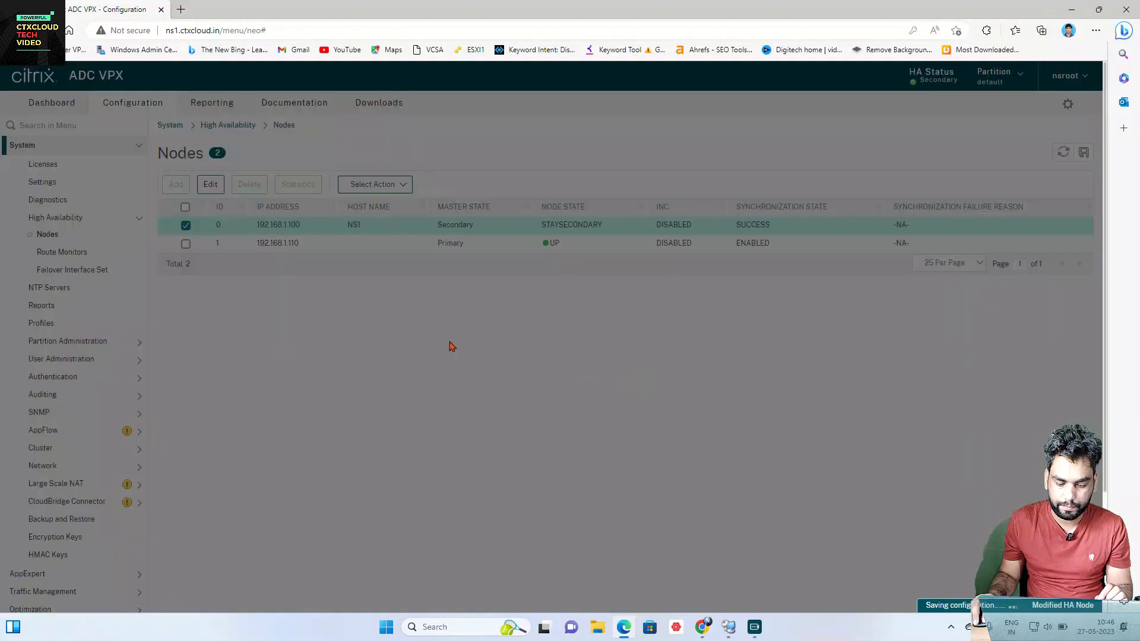
{"action": "left_click", "coordinate": [728, 629]}
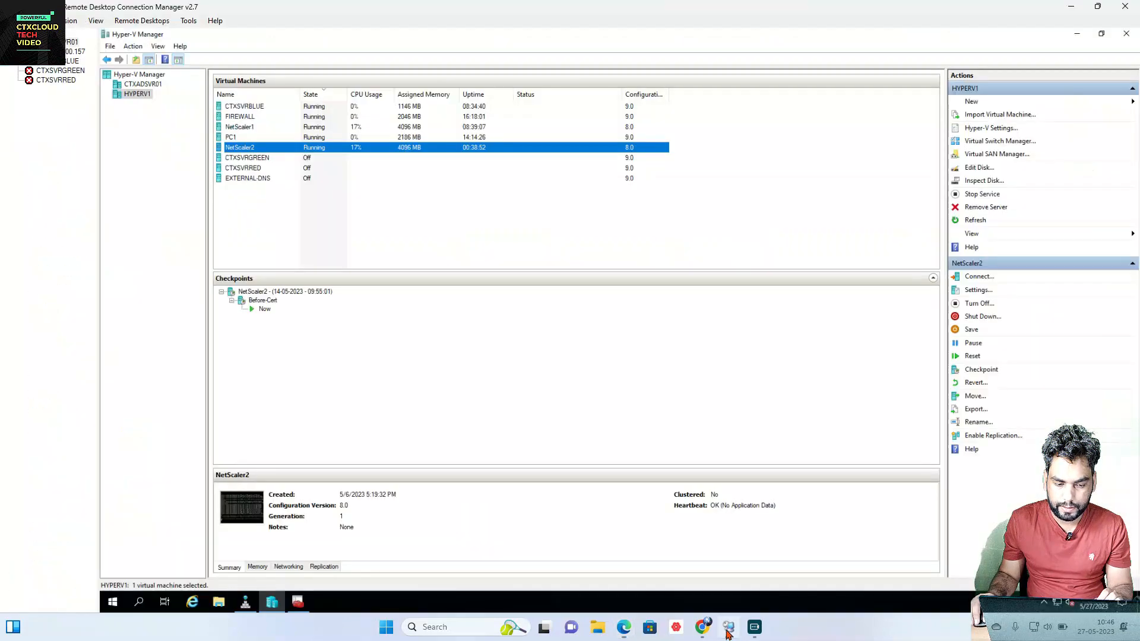
Step: Start a new certificate request for the Personal store in certlm
{"action": "left_click", "coordinate": [298, 604]}
{"action": "right_click", "coordinate": [288, 161]}
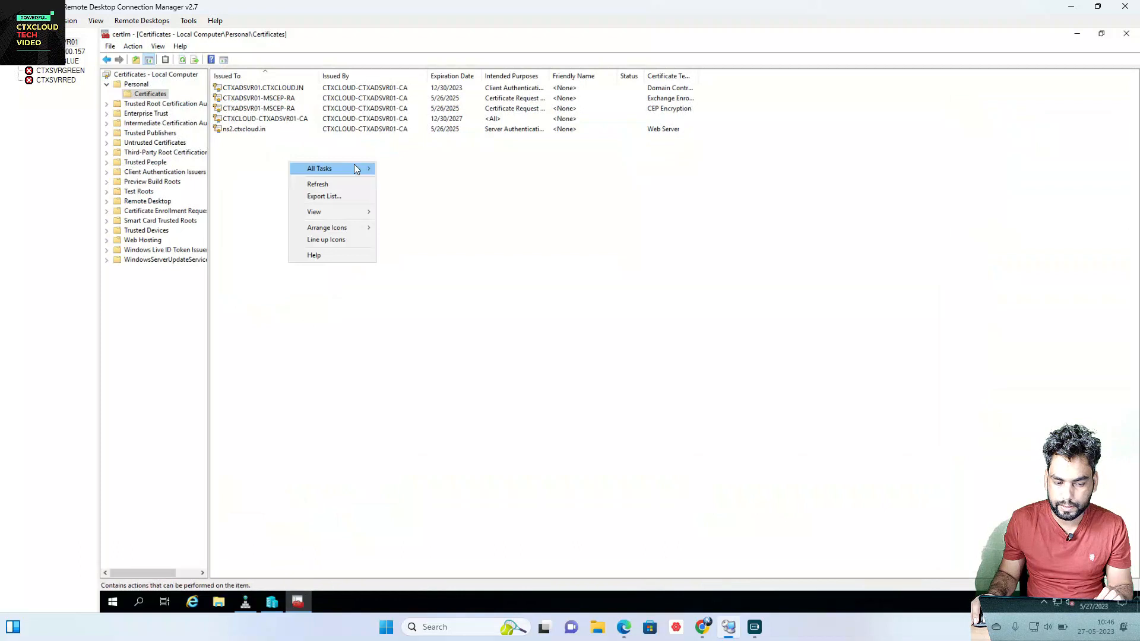
{"action": "mouse_move", "coordinate": [354, 164]}
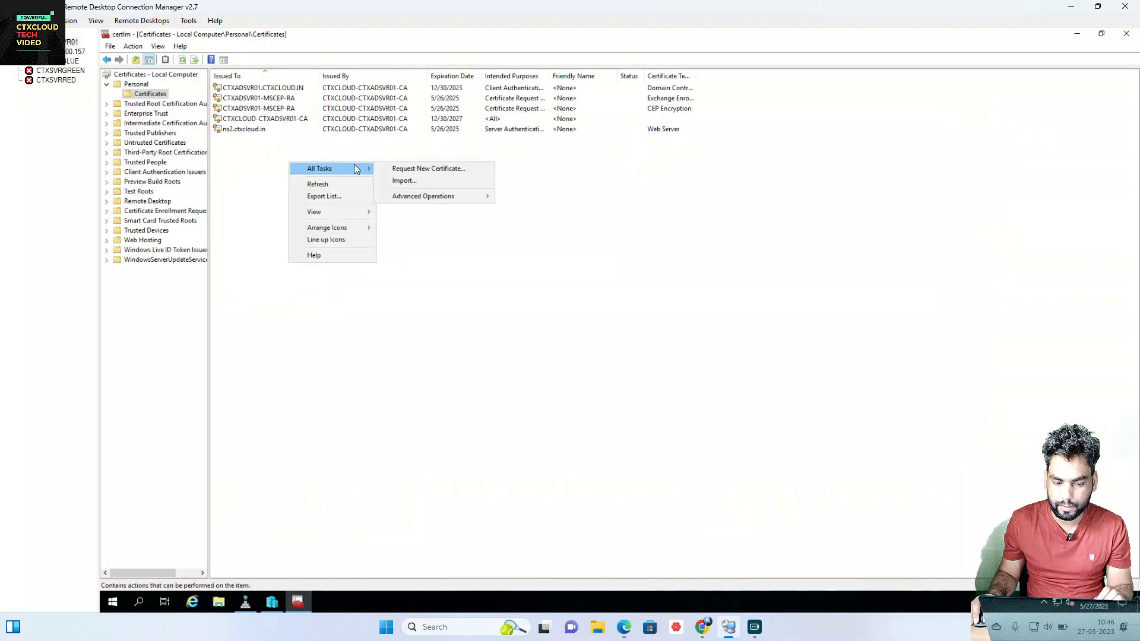
{"action": "left_click", "coordinate": [439, 166]}
{"action": "left_click", "coordinate": [732, 427]}
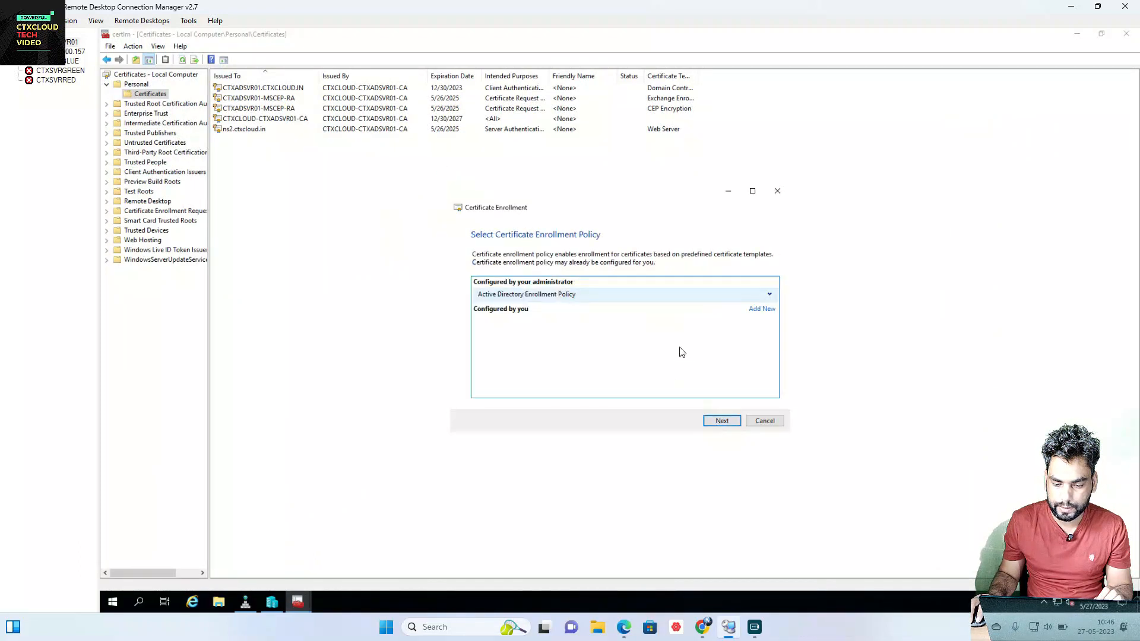
{"action": "left_click", "coordinate": [770, 294]}
{"action": "left_click", "coordinate": [723, 422]}
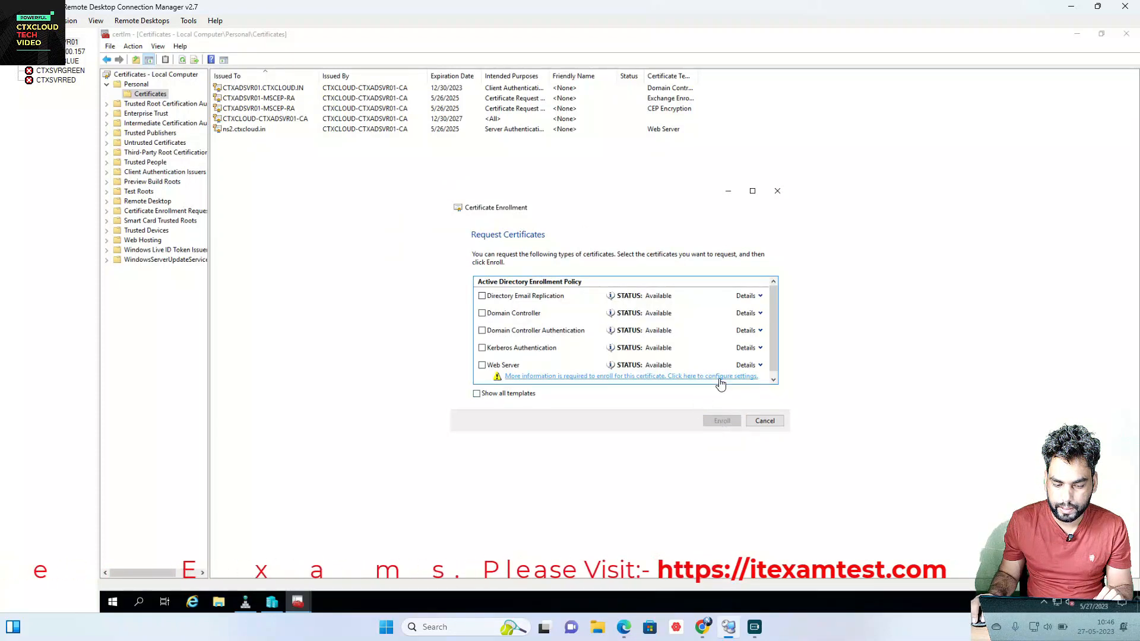
Step: Choose the Web Server template with subject CN=ns1.ctxcloud.in
{"action": "left_click", "coordinate": [481, 366]}
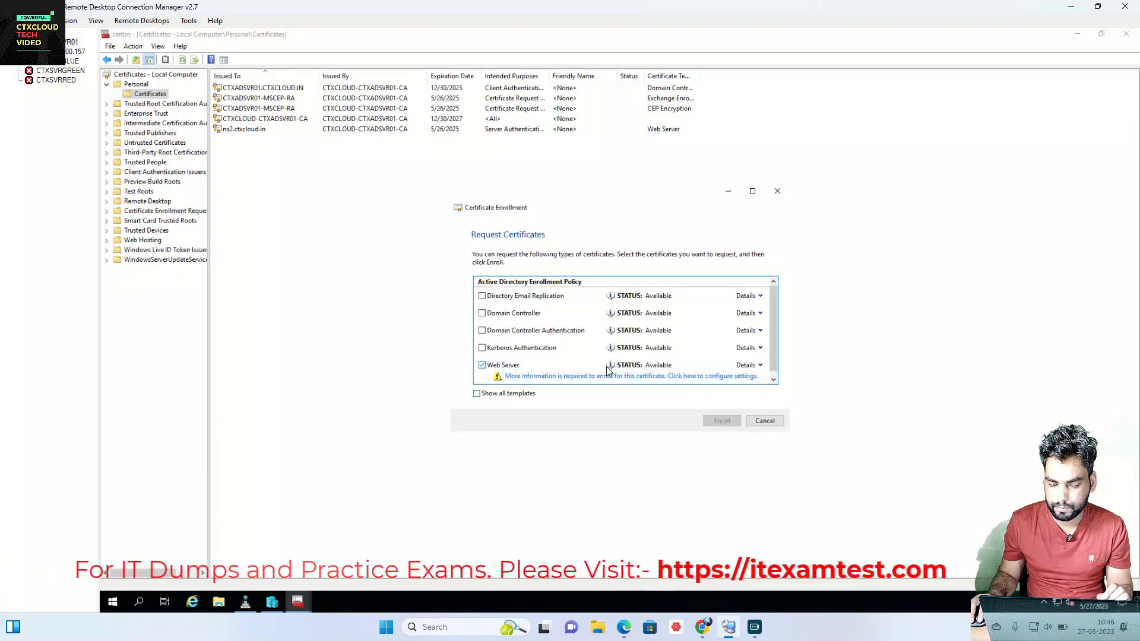
{"action": "left_click", "coordinate": [761, 366]}
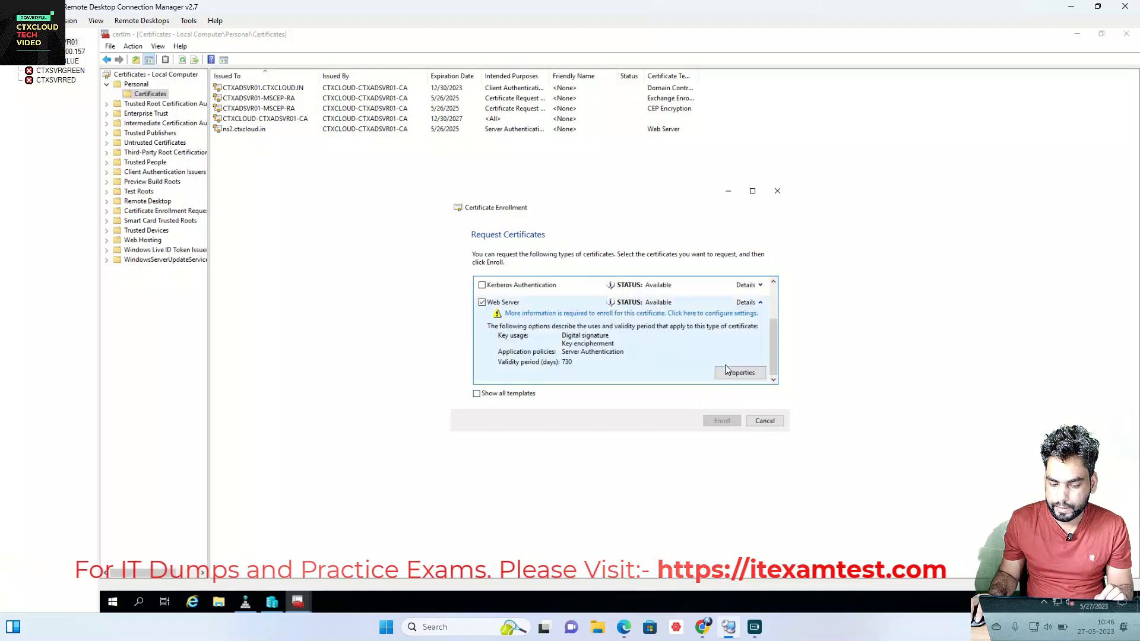
{"action": "left_click", "coordinate": [740, 373]}
{"action": "left_click", "coordinate": [521, 373]}
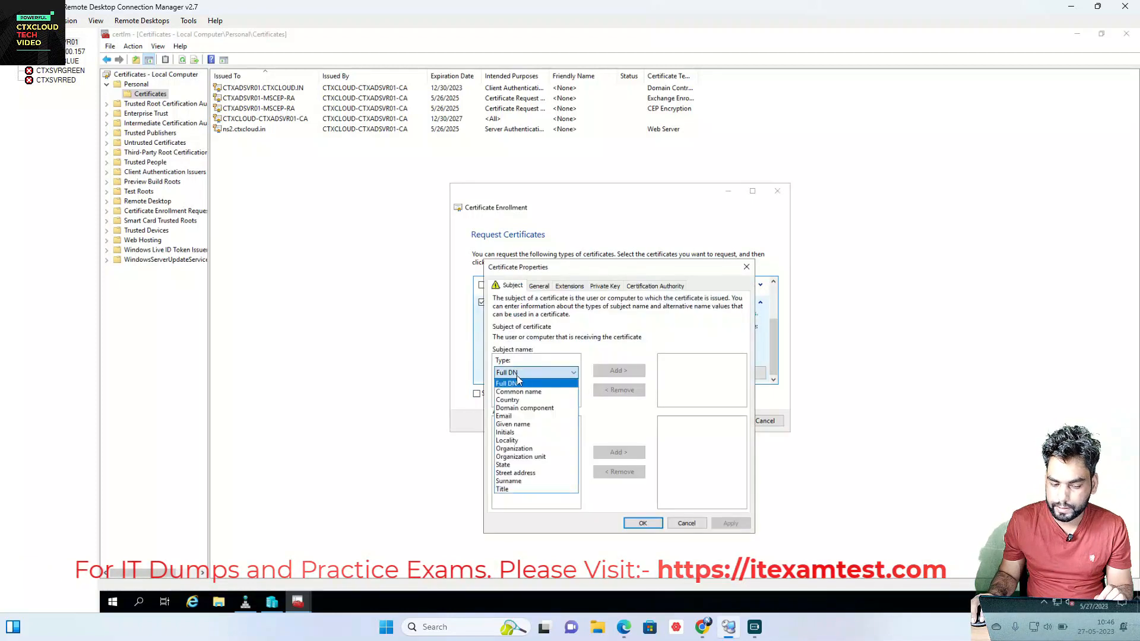
{"action": "left_click", "coordinate": [520, 389]}
{"action": "left_click", "coordinate": [520, 399]}
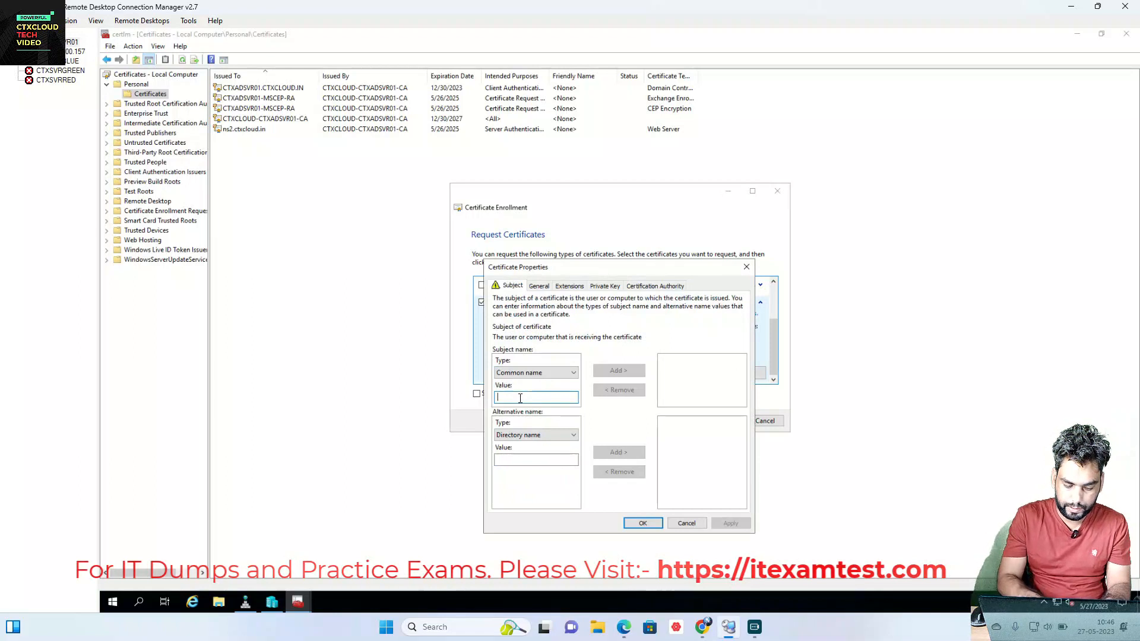
{"action": "type", "text": "ns1."}
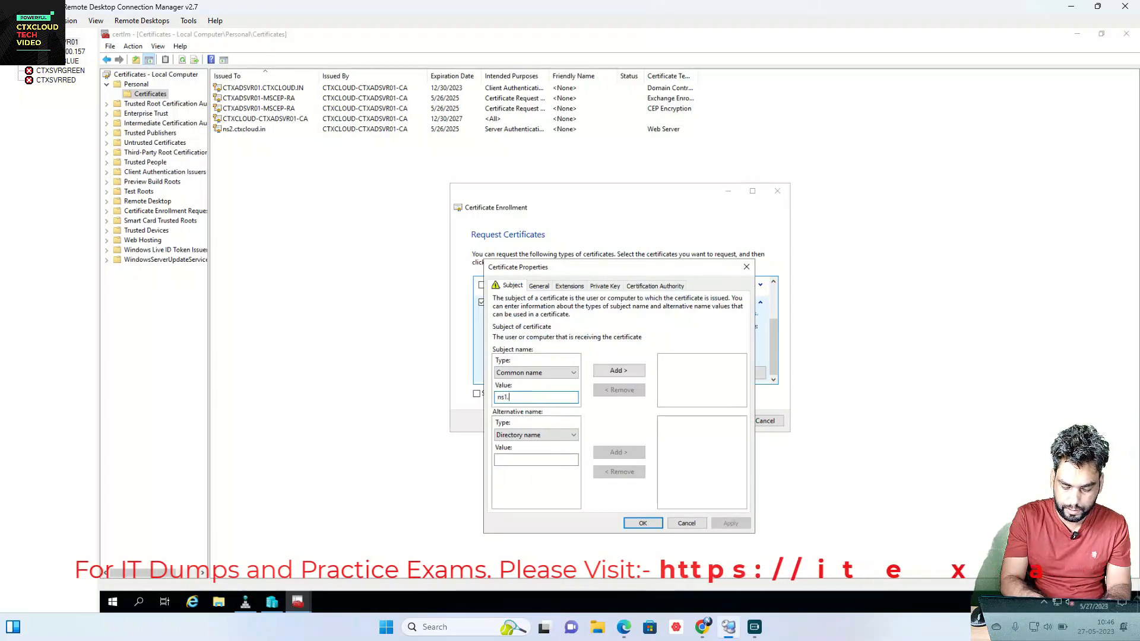
{"action": "type", "text": "ctxcloud.in"}
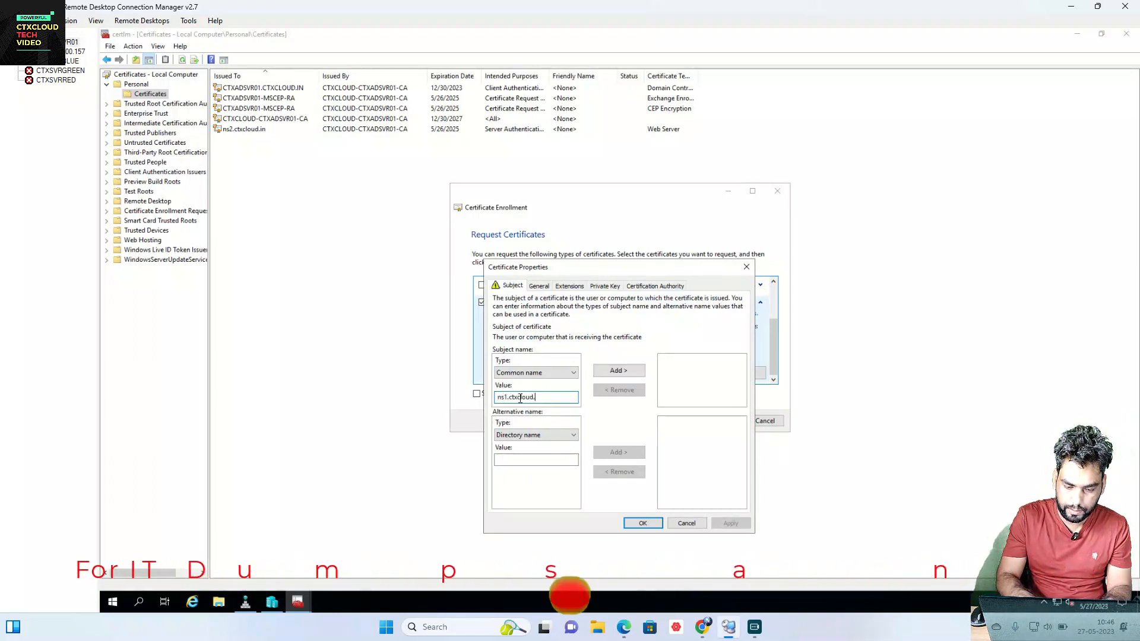
{"action": "left_click", "coordinate": [617, 371]}
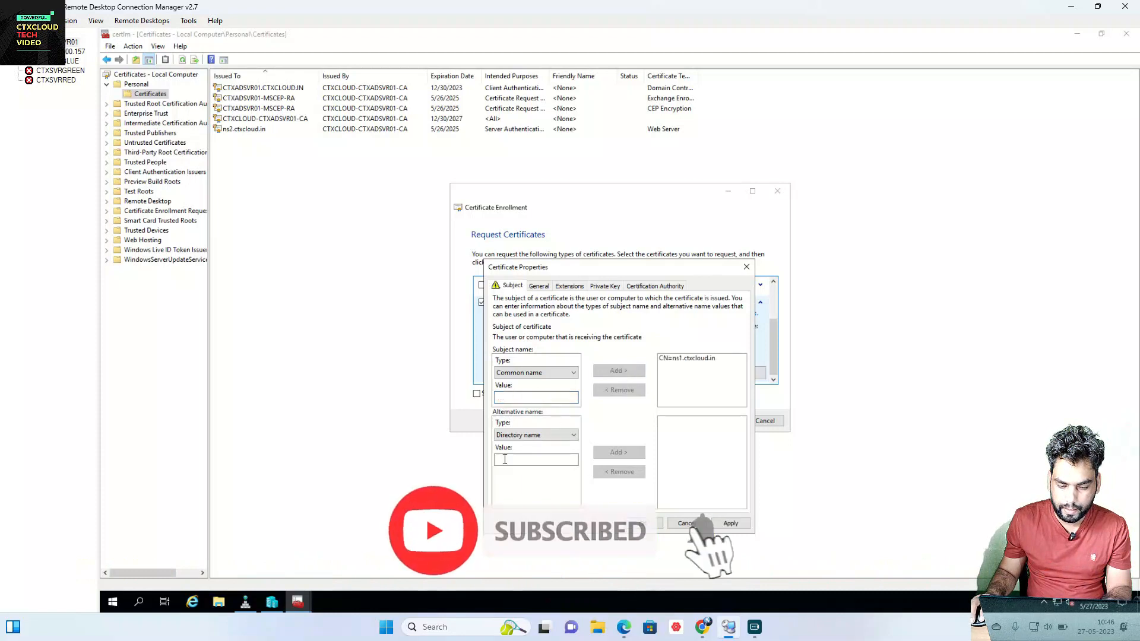
Step: Add DNS alternative names ns1 and ns2.ctxcloud.in to the certificate properties
{"action": "left_click", "coordinate": [534, 436]}
{"action": "left_click", "coordinate": [517, 455]}
{"action": "left_click", "coordinate": [517, 461]}
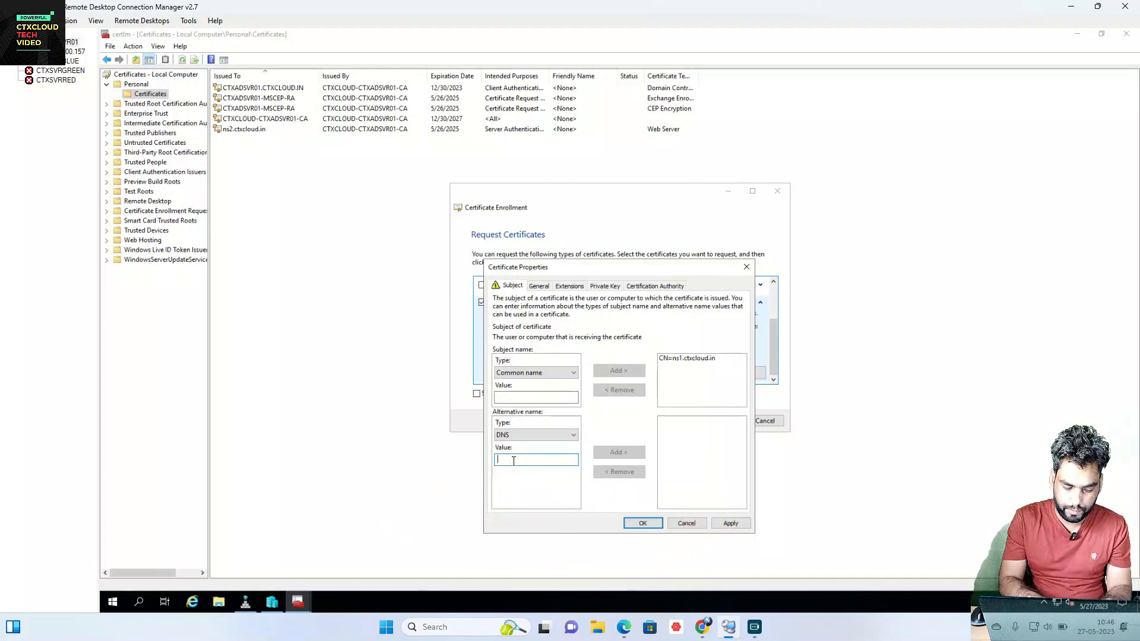
{"action": "type", "text": "ns1"}
{"action": "left_click", "coordinate": [618, 452]}
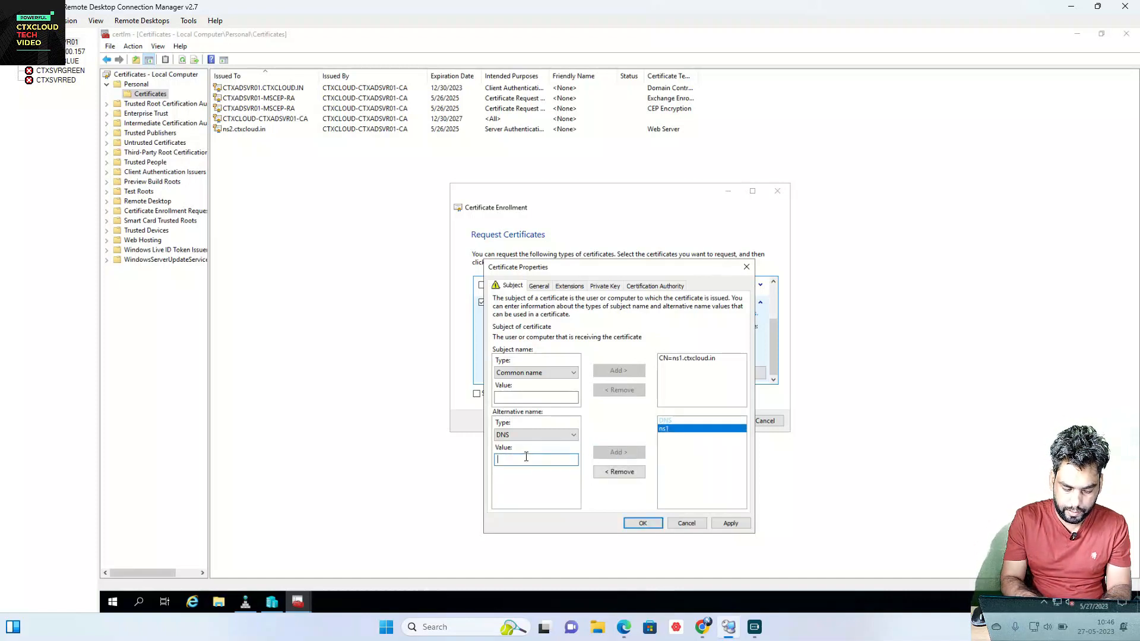
{"action": "type", "text": "ns2.ctxcl"}
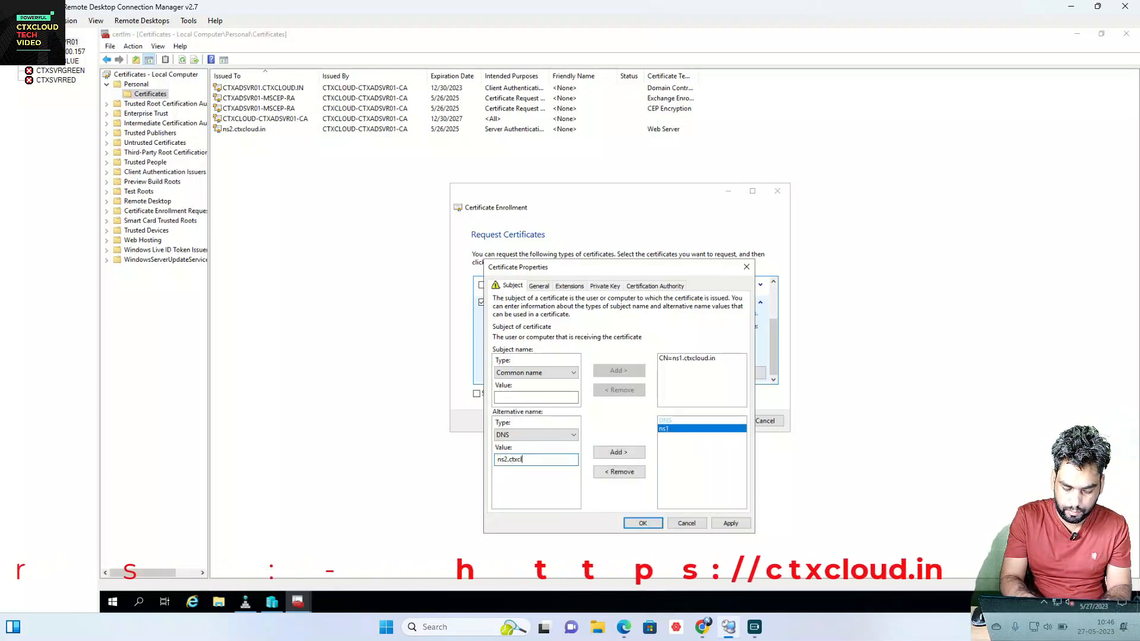
{"action": "type", "text": "oud.in"}
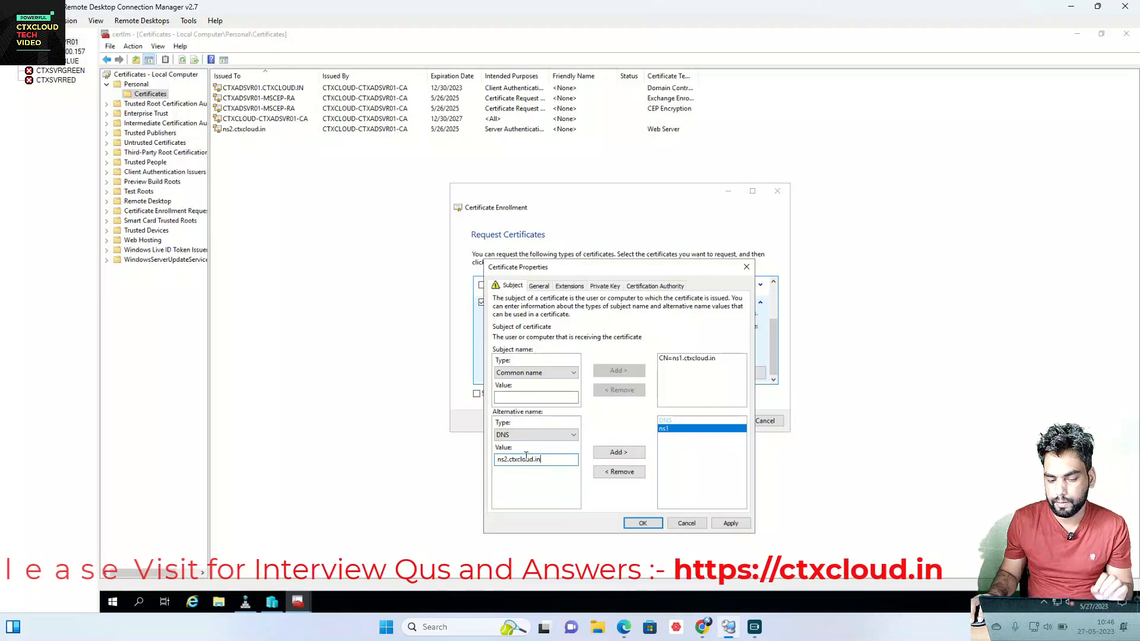
{"action": "left_click", "coordinate": [628, 455]}
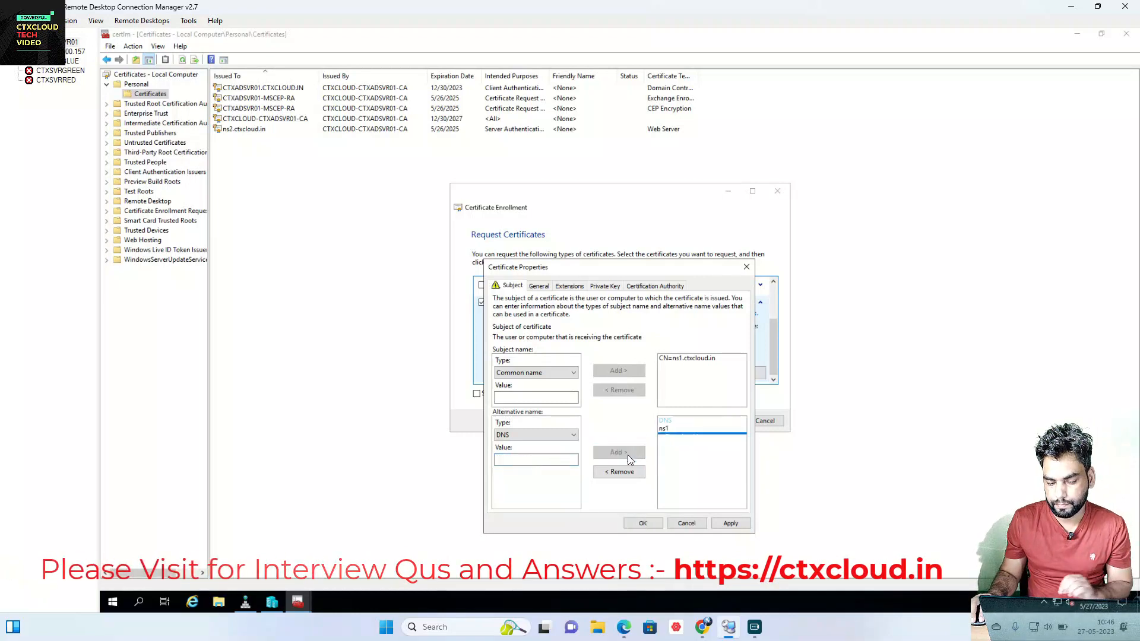
{"action": "left_click", "coordinate": [643, 523]}
Step: Enroll the Web Server certificate and select the new ns1.ctxcloud.in certificate
{"action": "left_click", "coordinate": [721, 421]}
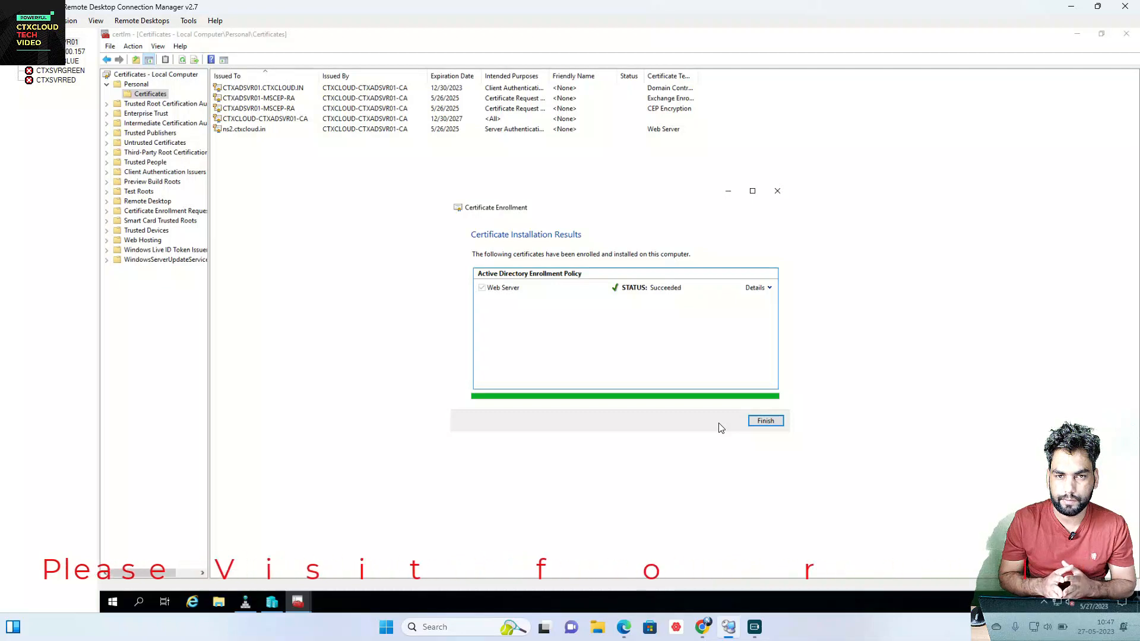
{"action": "left_click", "coordinate": [760, 421]}
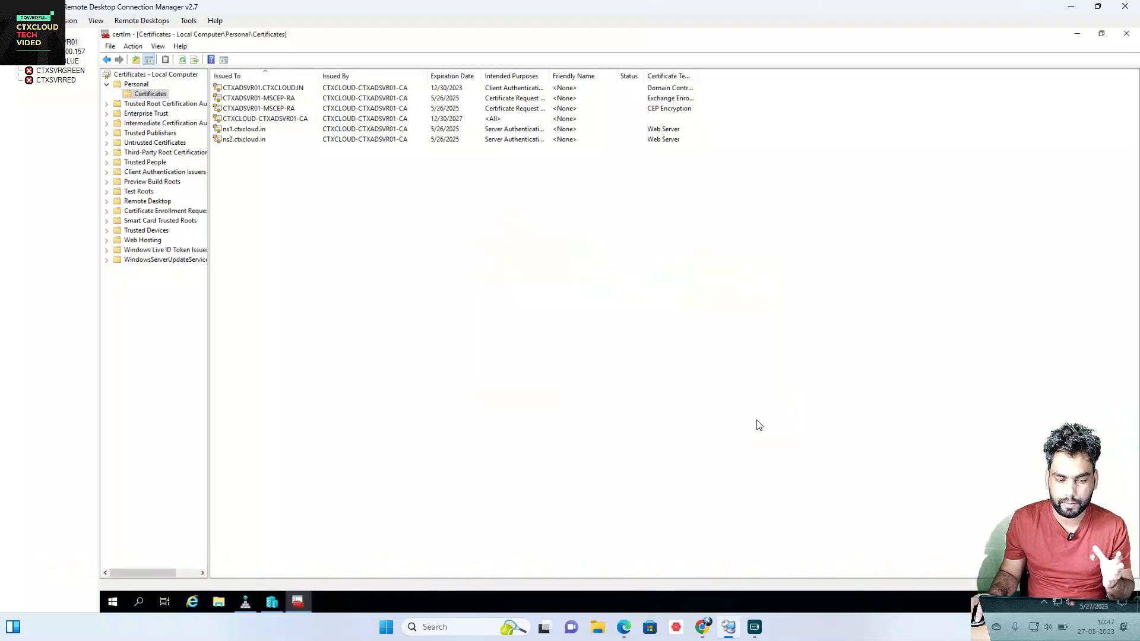
{"action": "left_click", "coordinate": [249, 130]}
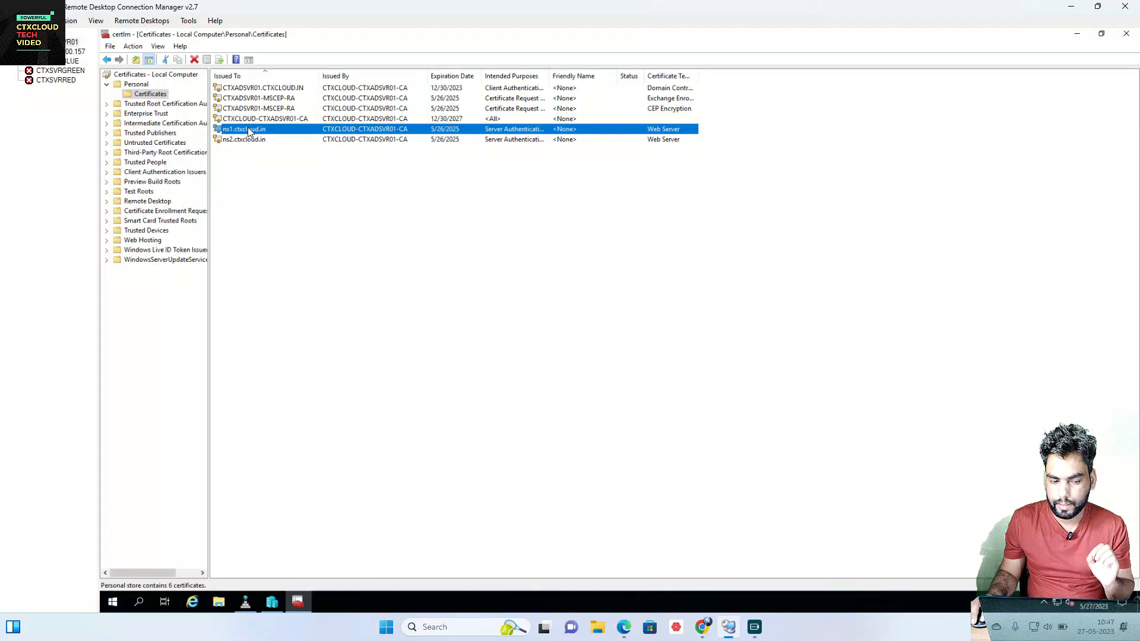
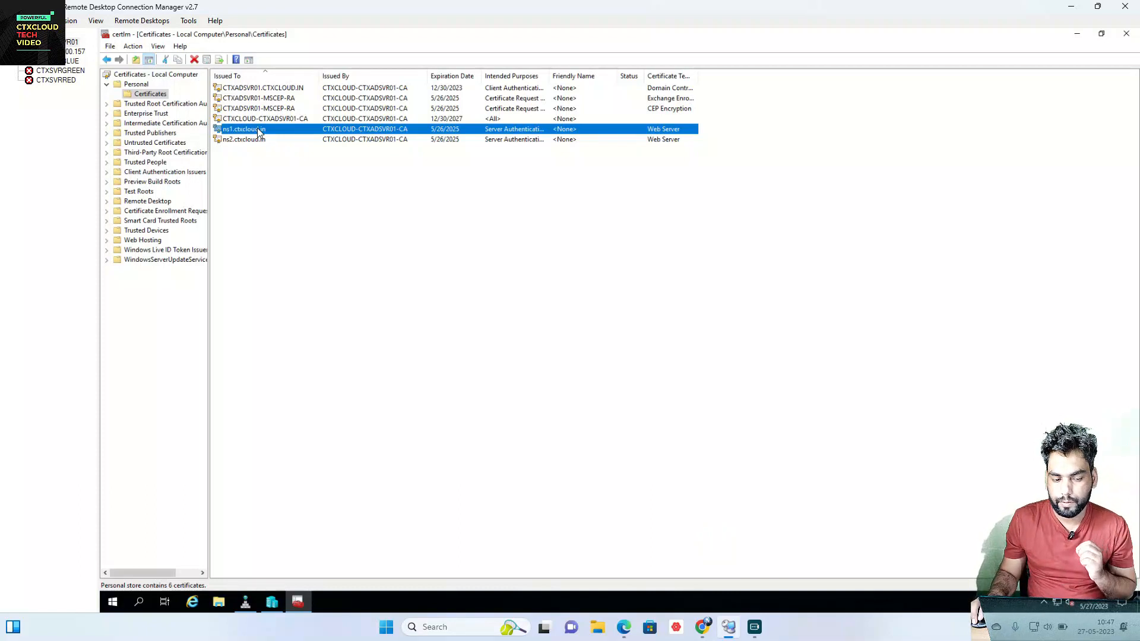
Step: Delete the old ns1.ctxcloud.in certificate from the store
{"action": "right_click", "coordinate": [259, 130]}
{"action": "left_click", "coordinate": [285, 191]}
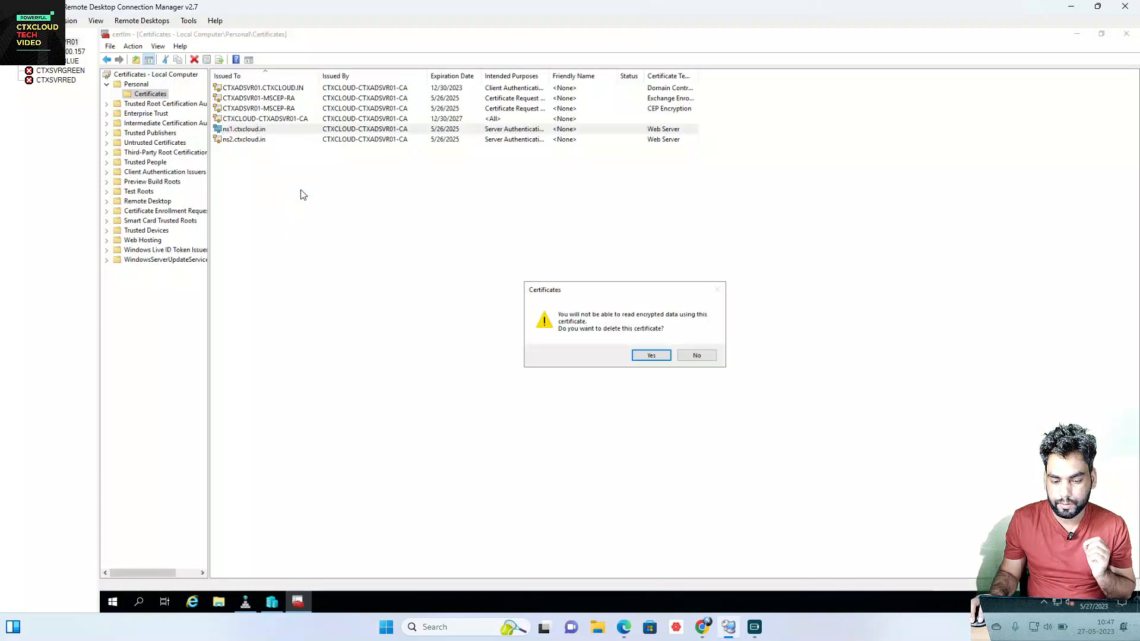
{"action": "left_click", "coordinate": [651, 357]}
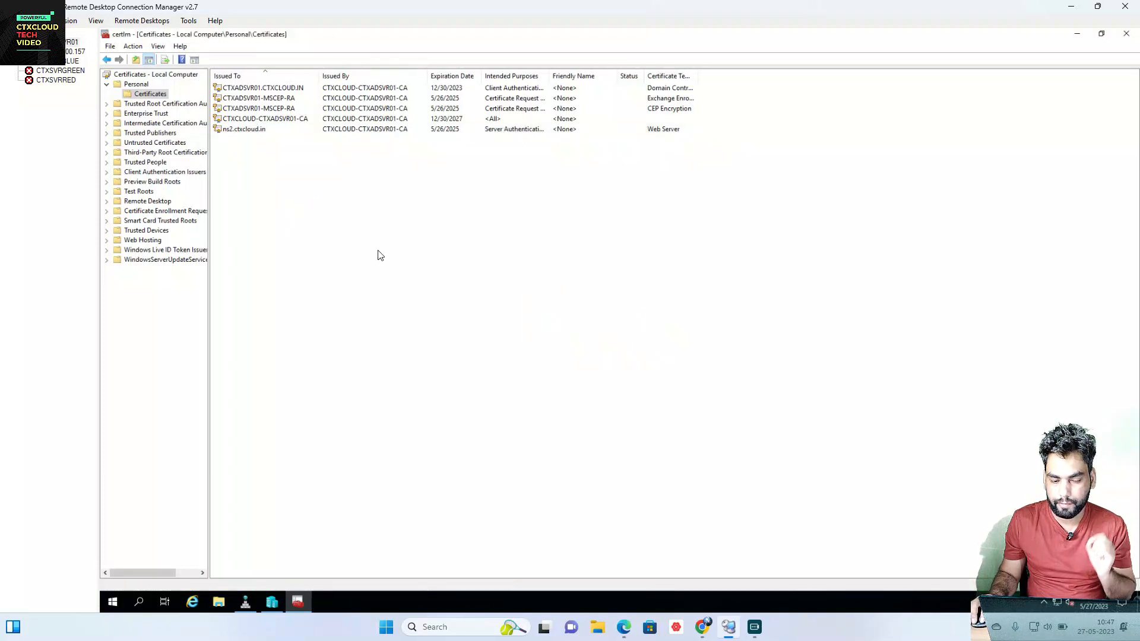
Step: Request a new certificate, tick the Web Server template, and open its Certificate Properties
{"action": "right_click", "coordinate": [356, 181]}
{"action": "mouse_move", "coordinate": [408, 189]}
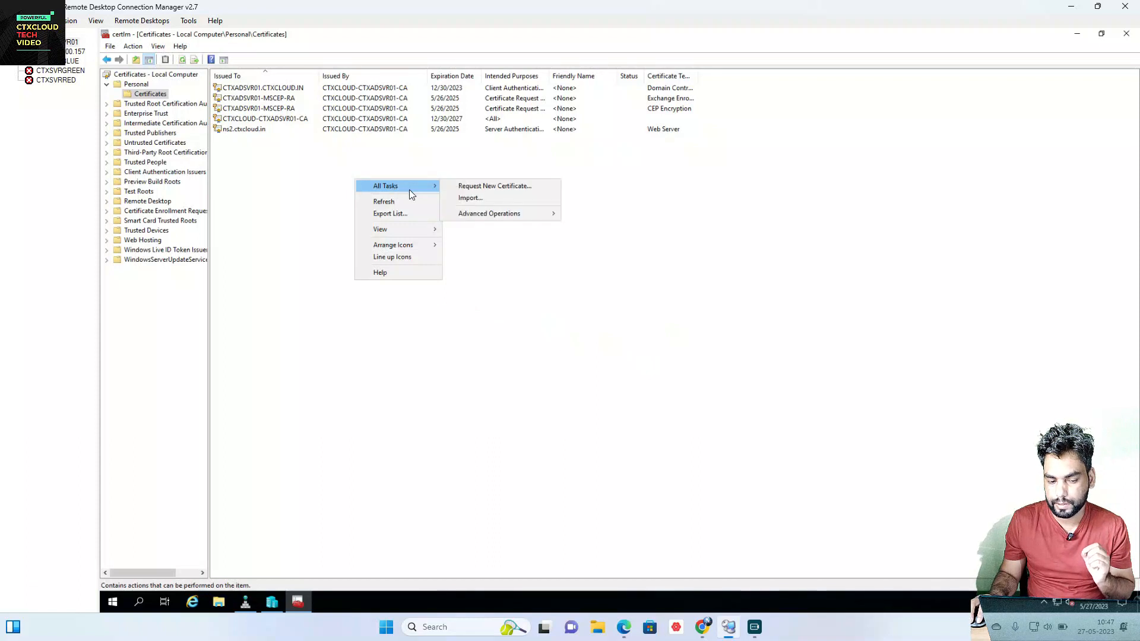
{"action": "left_click", "coordinate": [516, 188]}
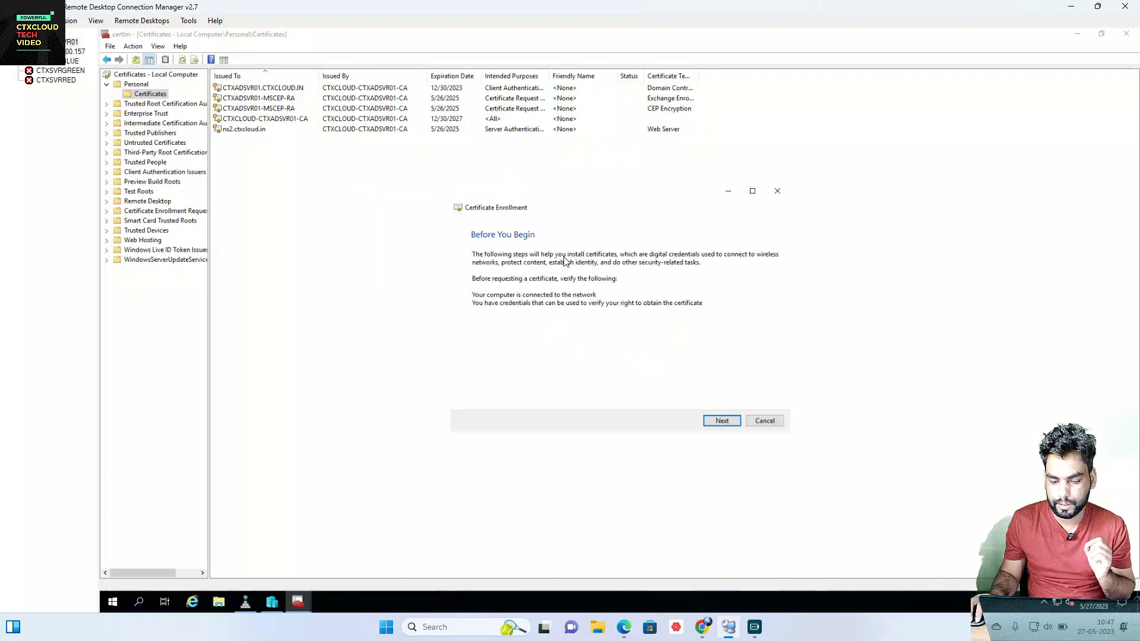
{"action": "left_click", "coordinate": [712, 427]}
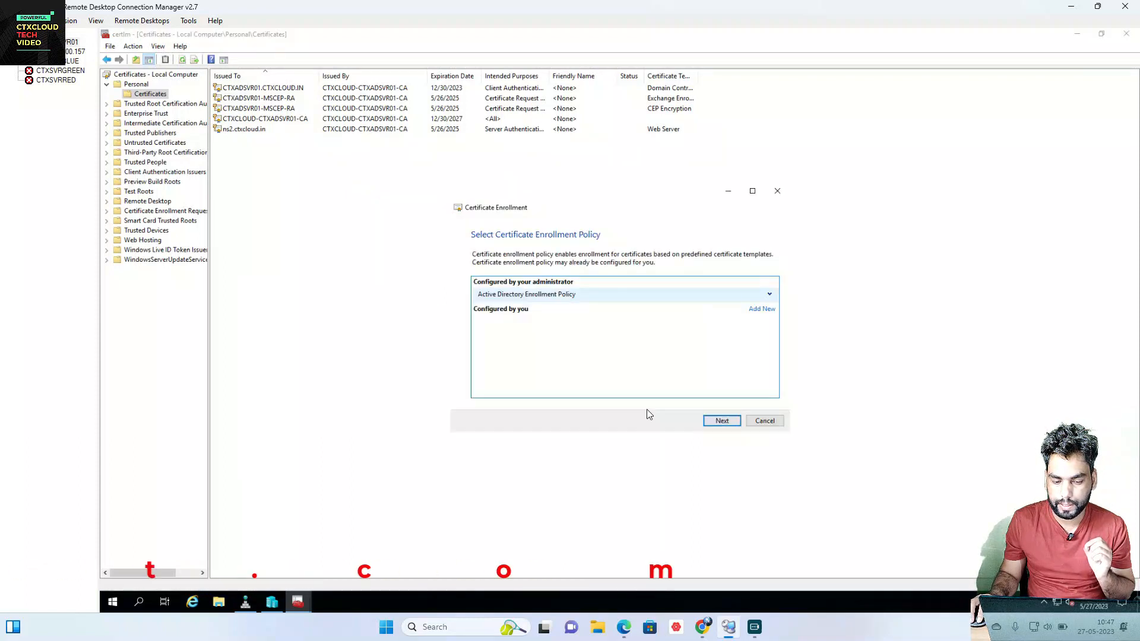
{"action": "left_click", "coordinate": [768, 295]}
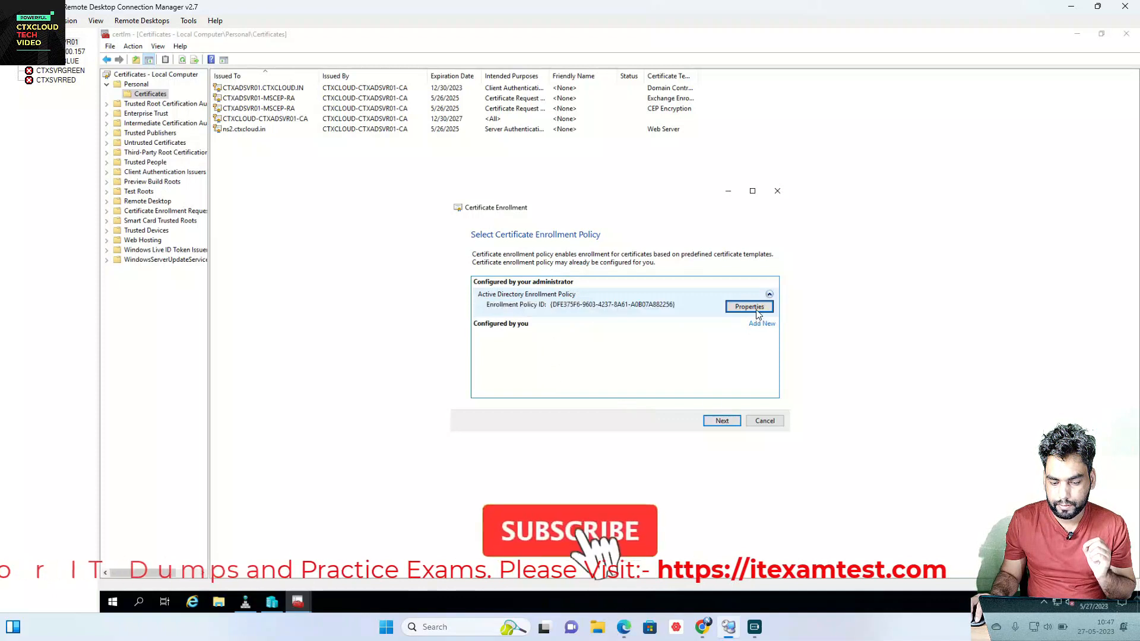
{"action": "left_click", "coordinate": [725, 424]}
{"action": "left_click", "coordinate": [482, 365]}
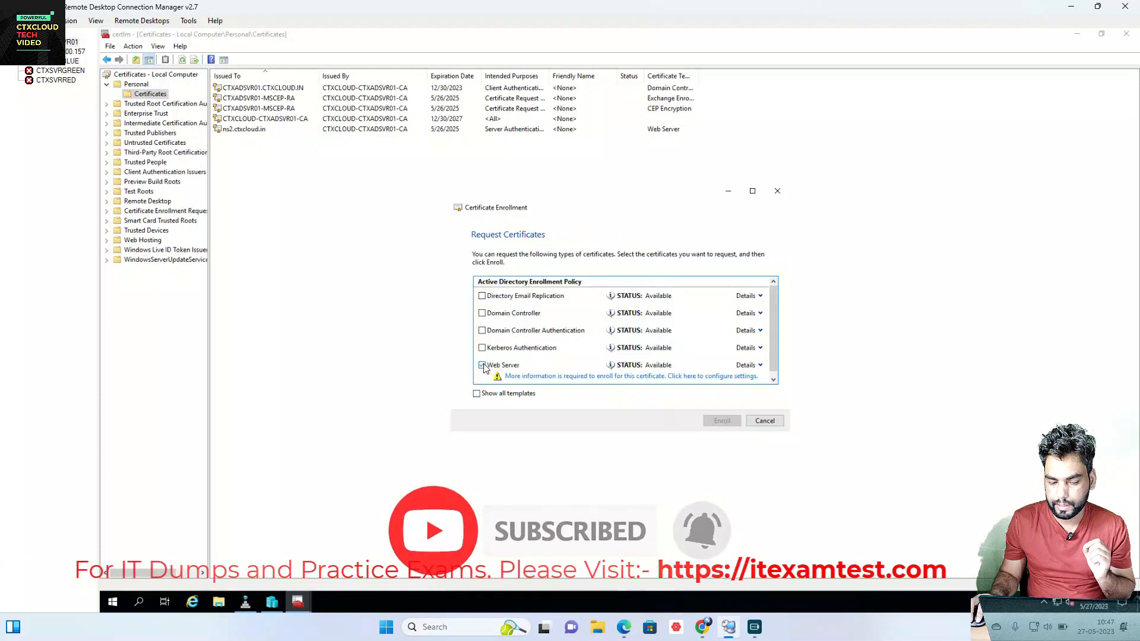
{"action": "left_click", "coordinate": [759, 365]}
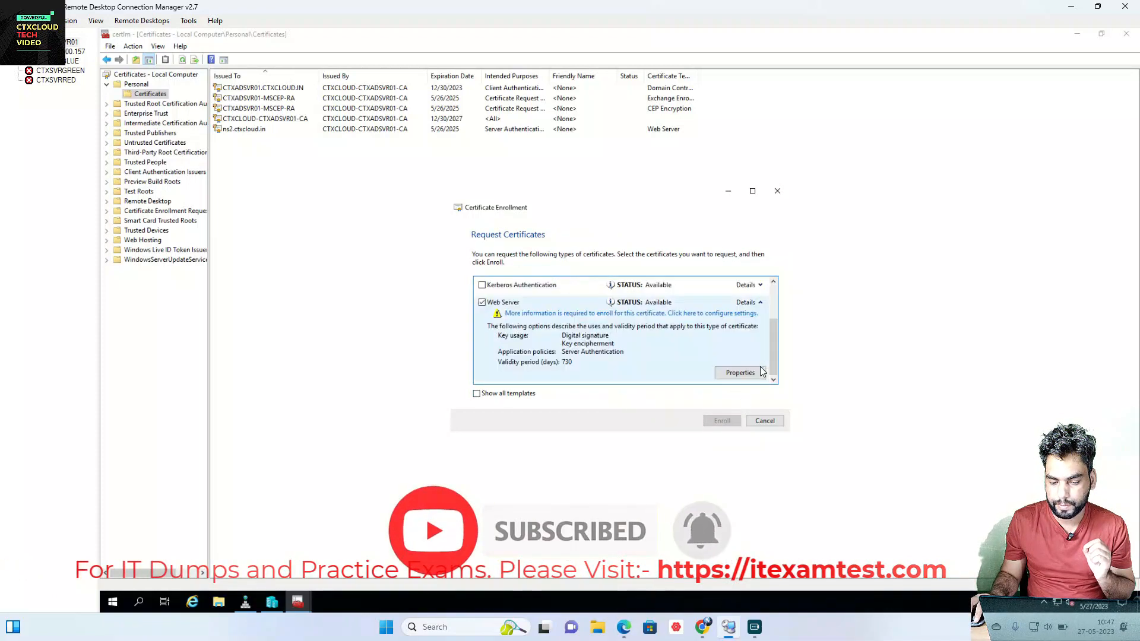
{"action": "left_click", "coordinate": [760, 373]}
Step: Set the subject Common name to ns1.ctxcloud.in
{"action": "left_click", "coordinate": [522, 375]}
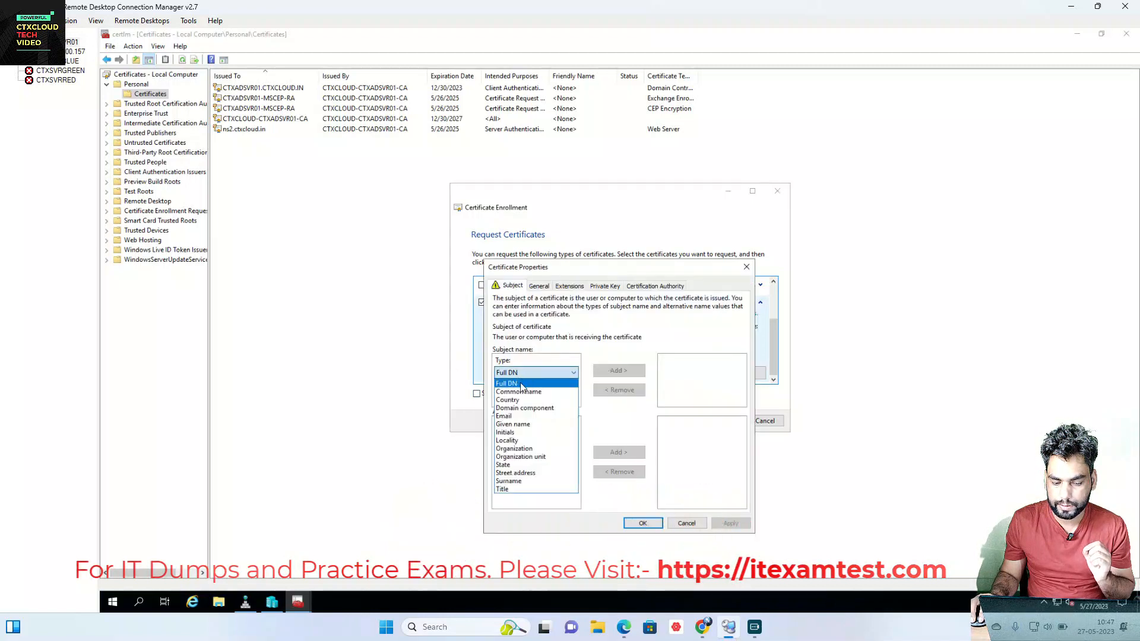
{"action": "left_click", "coordinate": [518, 392]}
{"action": "left_click", "coordinate": [520, 397]}
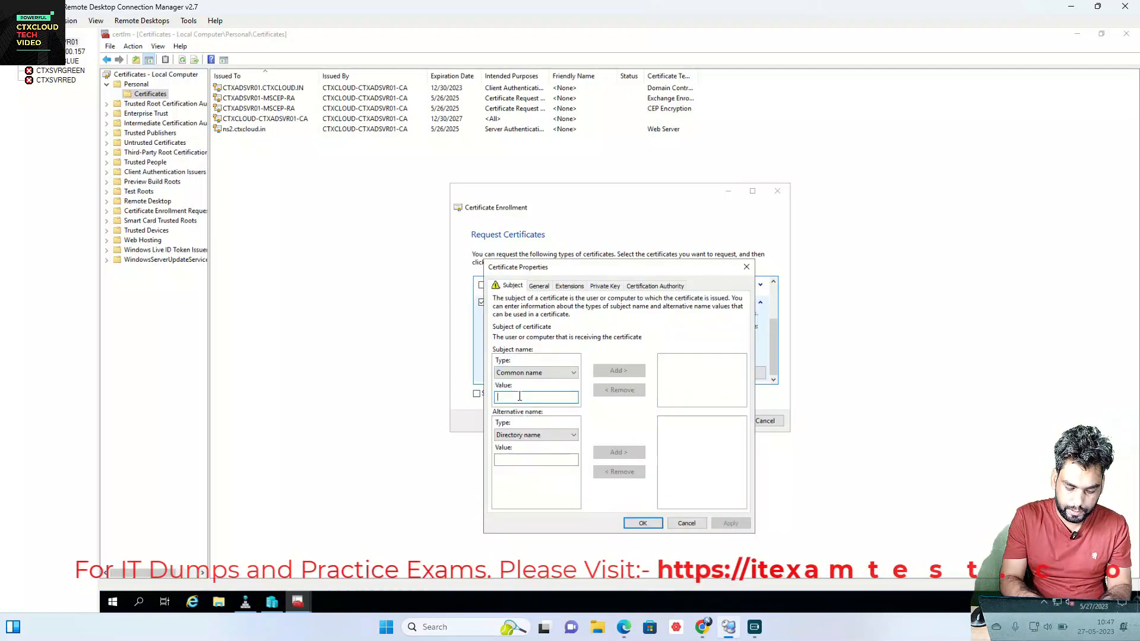
{"action": "type", "text": "ns1.ct"}
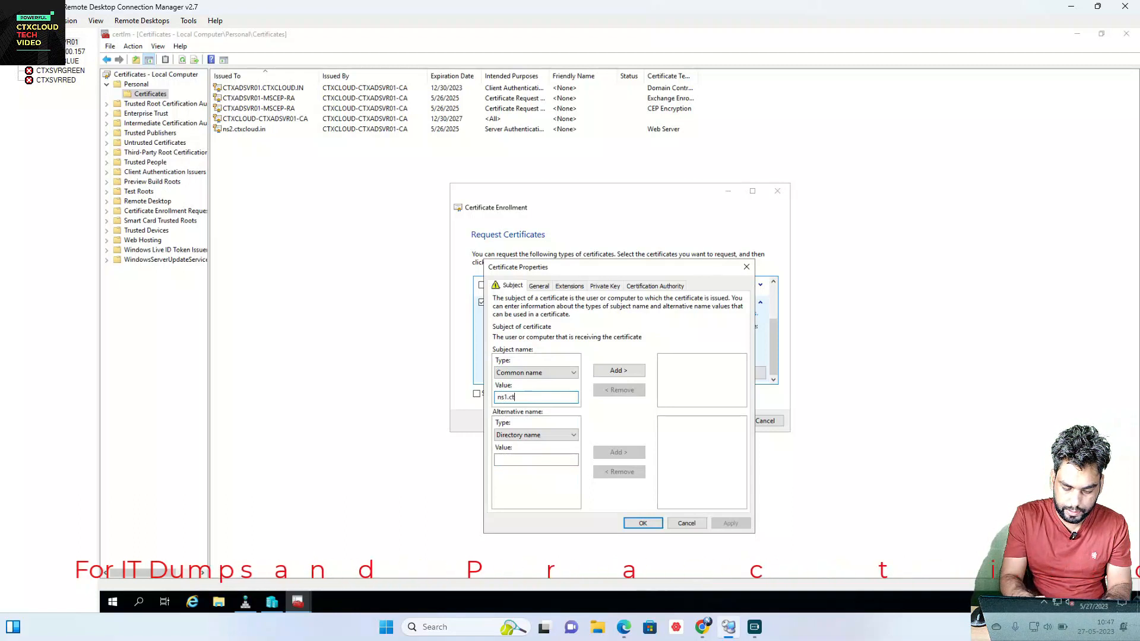
{"action": "type", "text": "xcloud.in"}
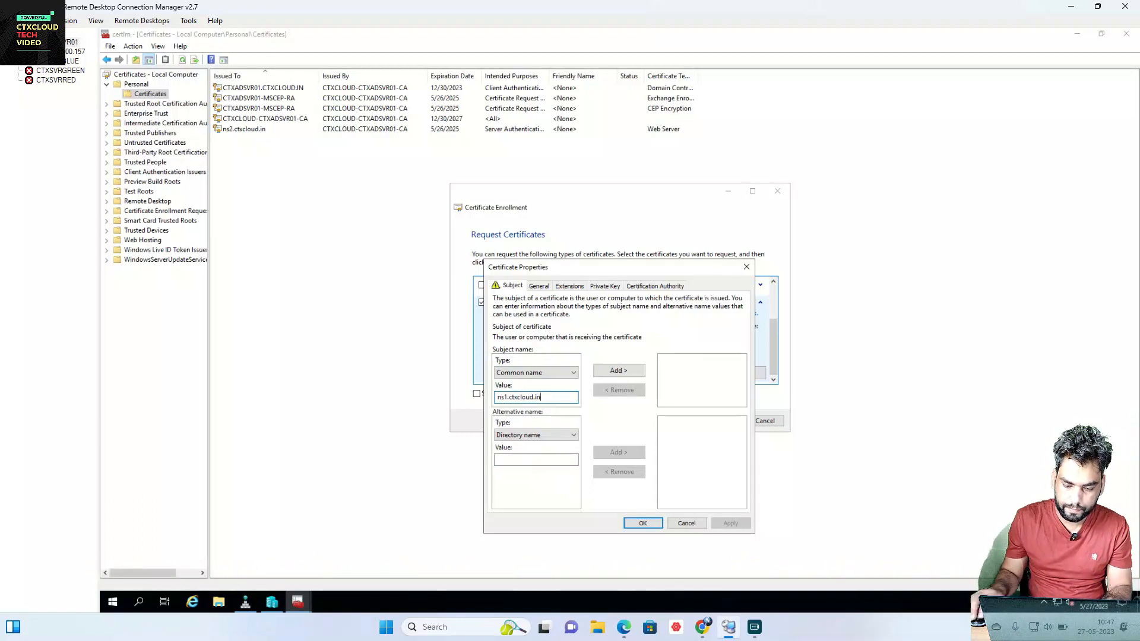
{"action": "left_click", "coordinate": [626, 371]}
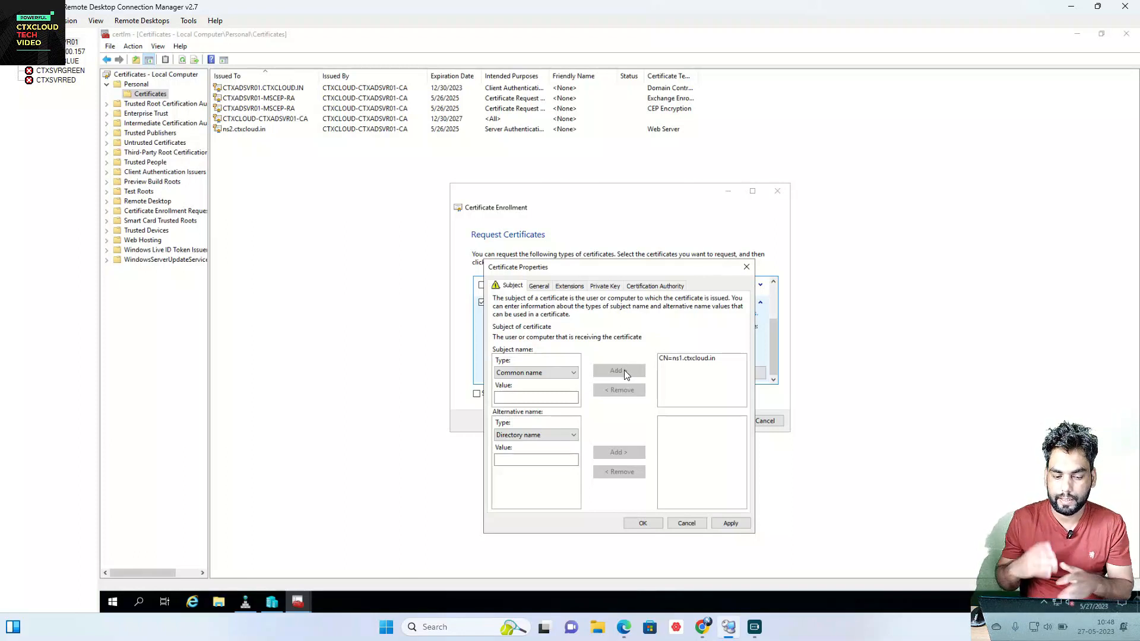
Step: Add DNS alternative names ns1 and ns1.ctxcloud.in
{"action": "left_click", "coordinate": [541, 435]}
{"action": "left_click", "coordinate": [518, 454]}
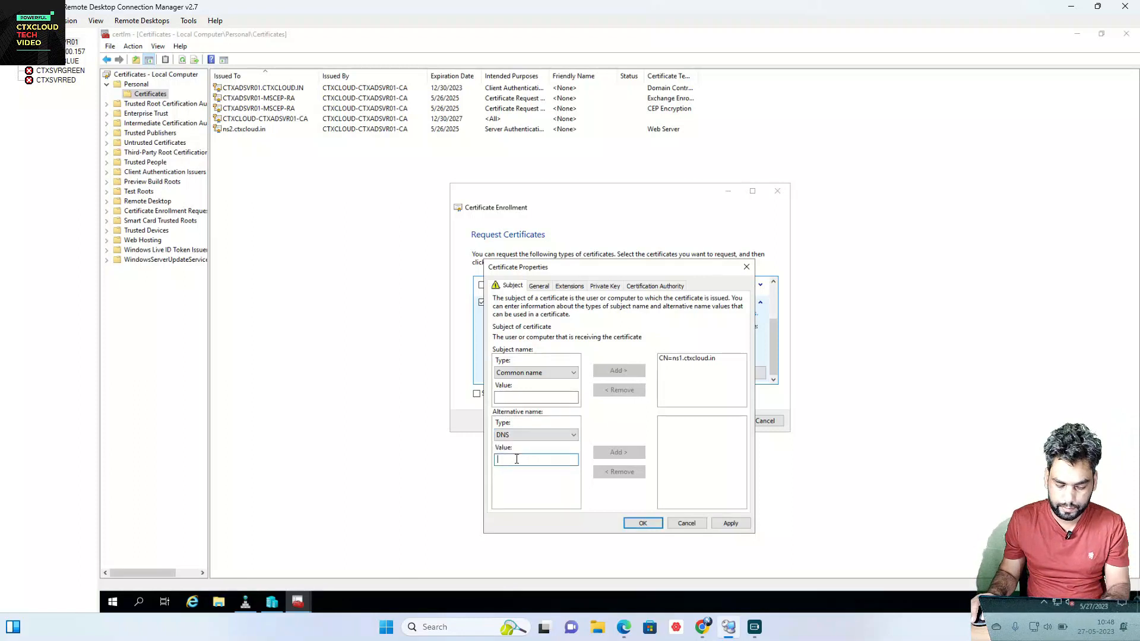
{"action": "type", "text": "n"}
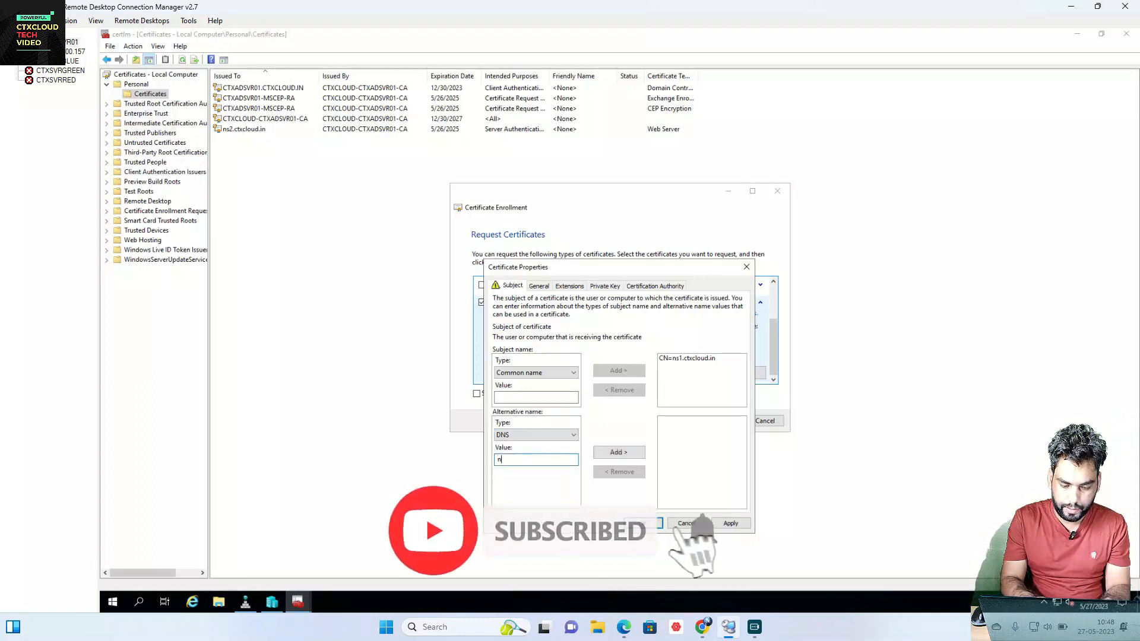
{"action": "type", "text": "s1"}
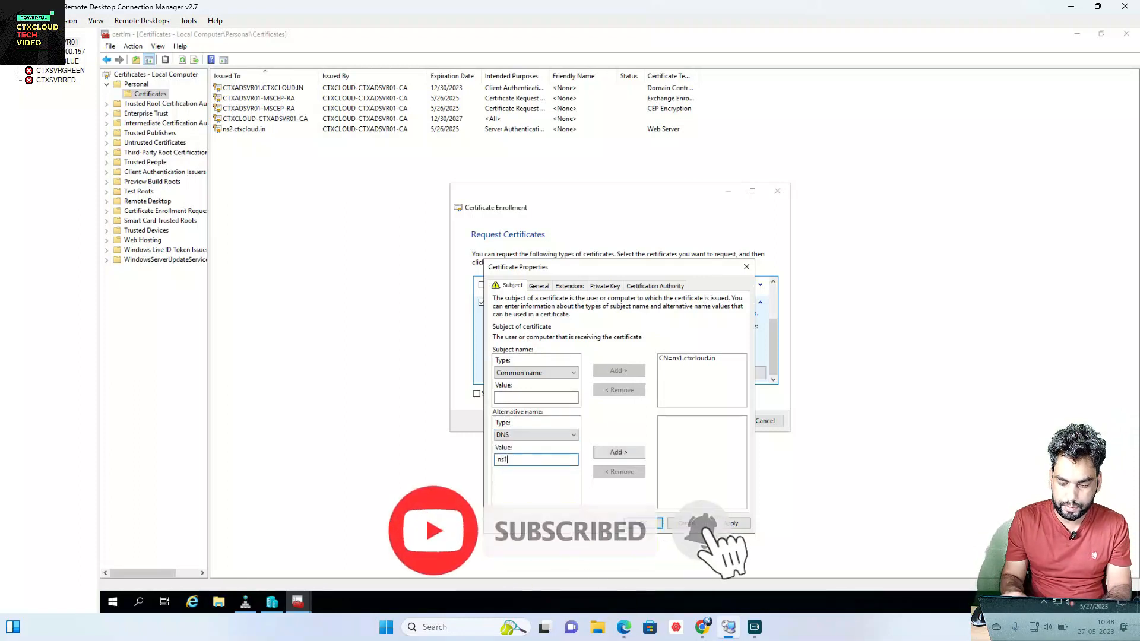
{"action": "left_click", "coordinate": [614, 455]}
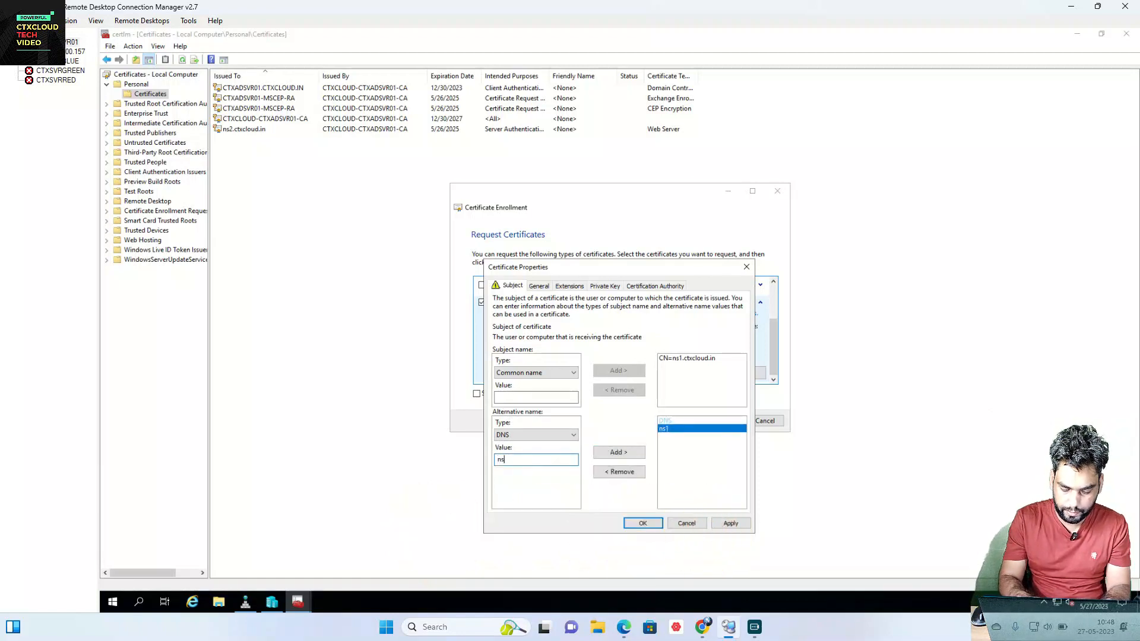
{"action": "left_click", "coordinate": [518, 466]}
{"action": "type", "text": "ns1.ctxcloud.in"}
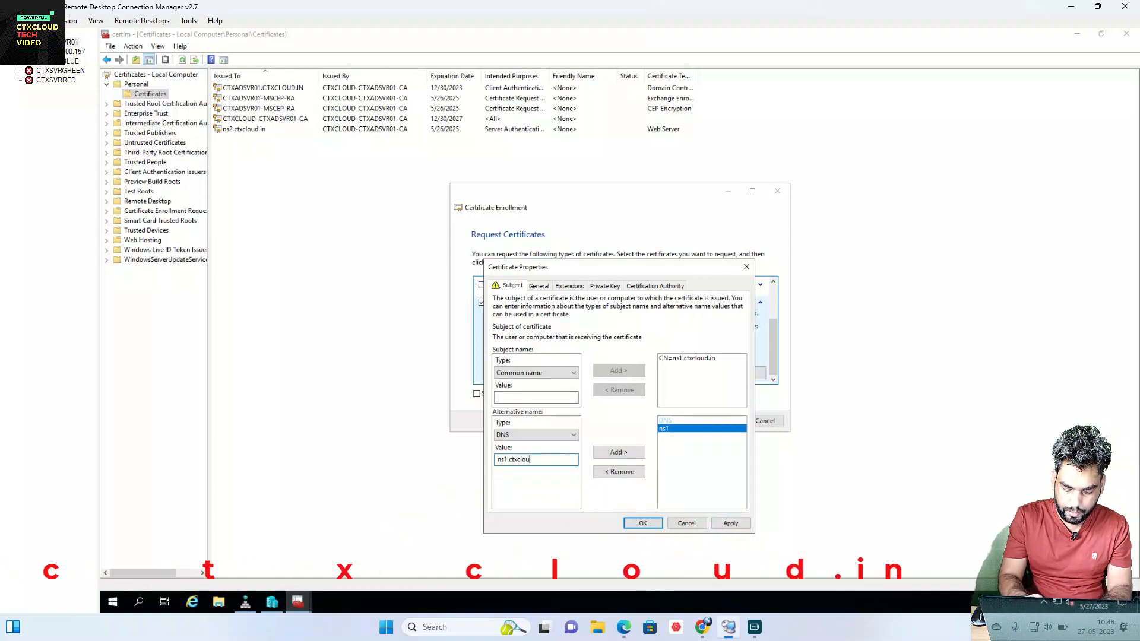
{"action": "left_click", "coordinate": [617, 453]}
Step: Review the private key options, save the properties, and enroll the Web Server certificate
{"action": "left_click", "coordinate": [617, 288]}
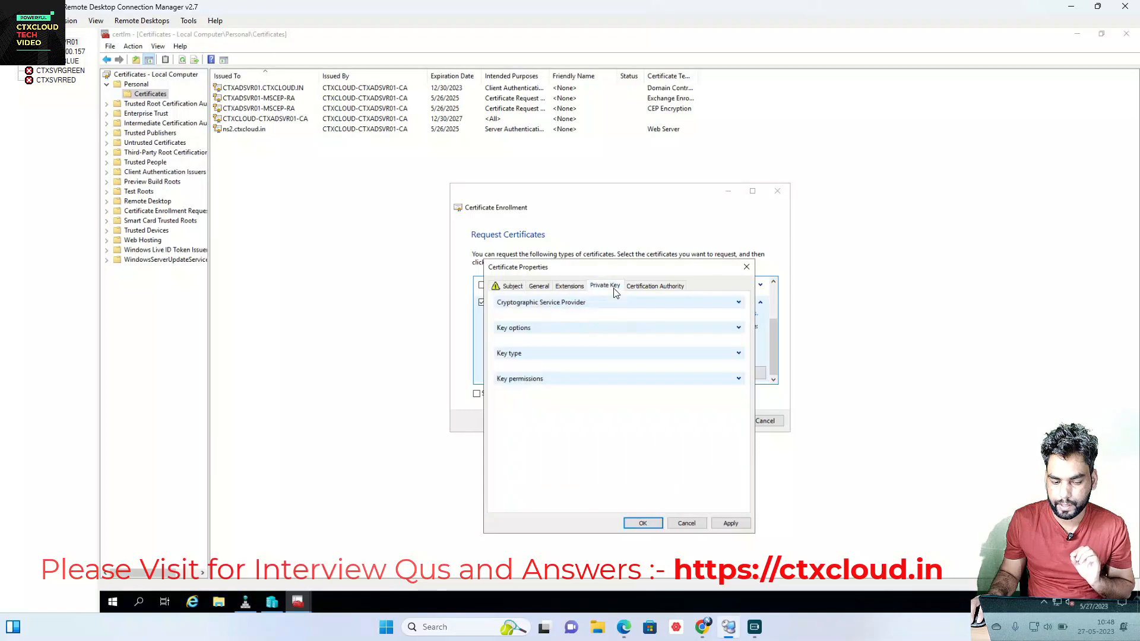
{"action": "left_click", "coordinate": [739, 329]}
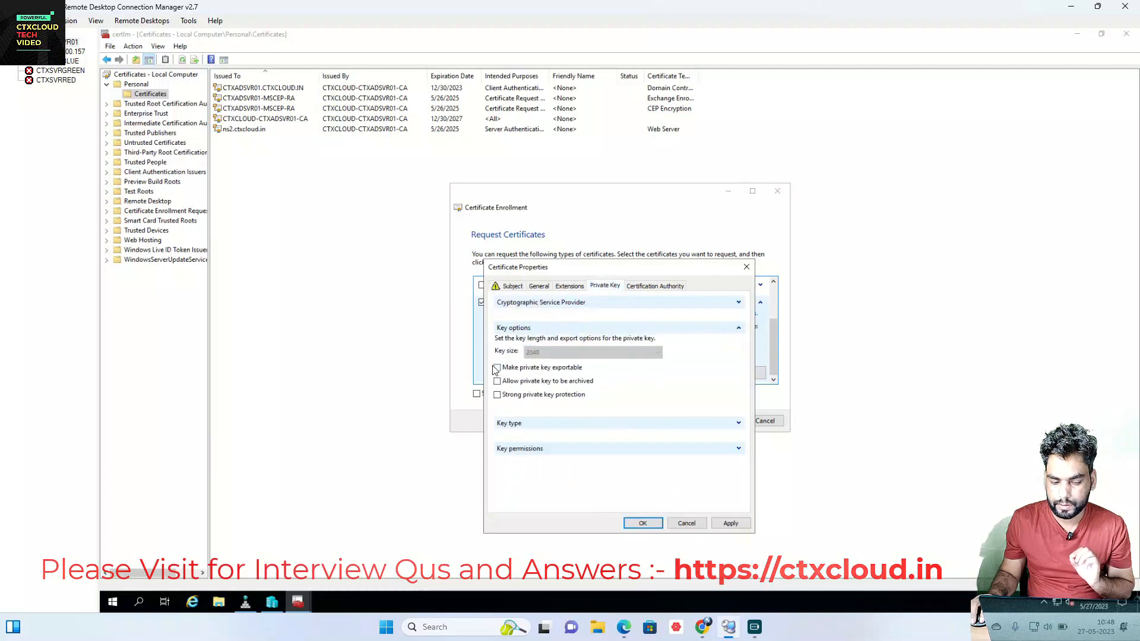
{"action": "left_click", "coordinate": [647, 523]}
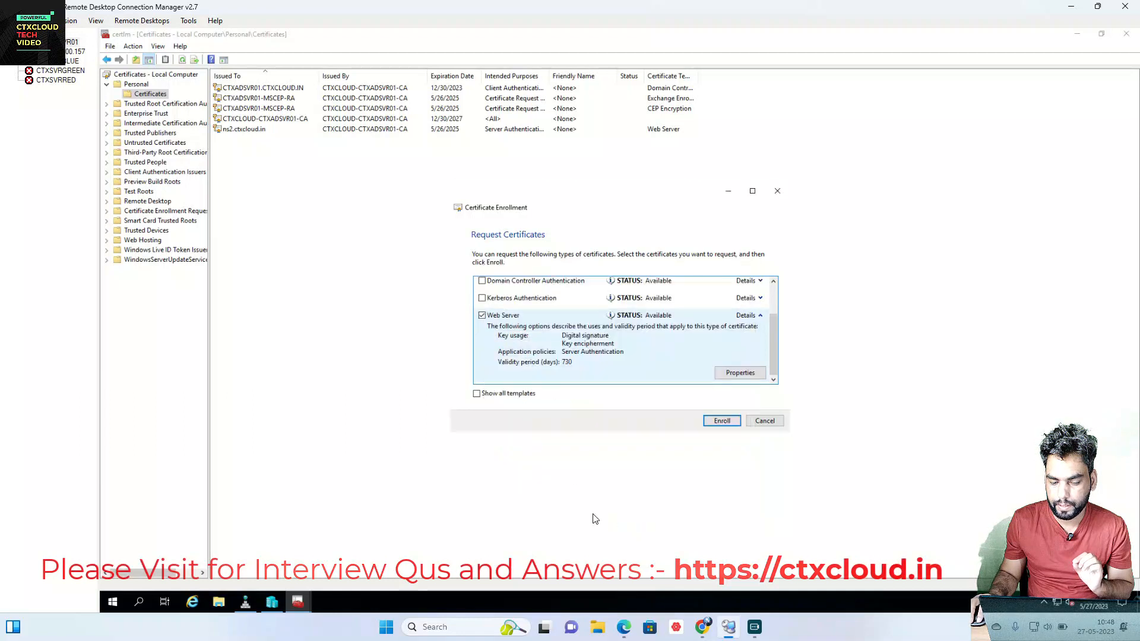
{"action": "left_click", "coordinate": [723, 421]}
Step: Finish enrollment and export the new ns1.ctxcloud.in certificate with its private key as PFX
{"action": "left_click", "coordinate": [763, 421]}
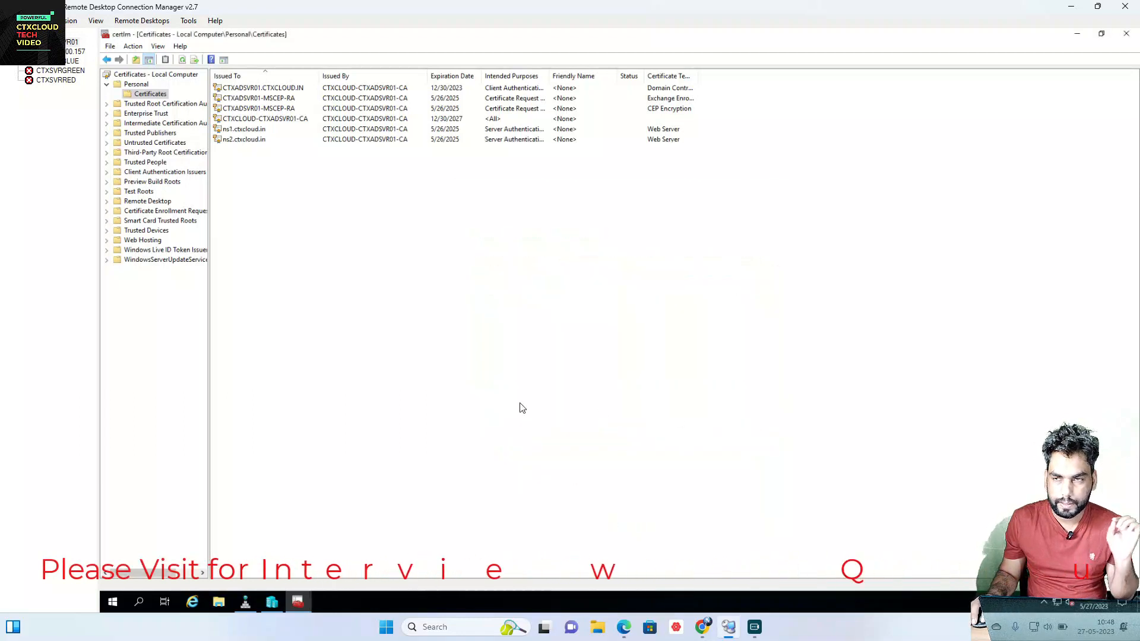
{"action": "left_click", "coordinate": [268, 133]}
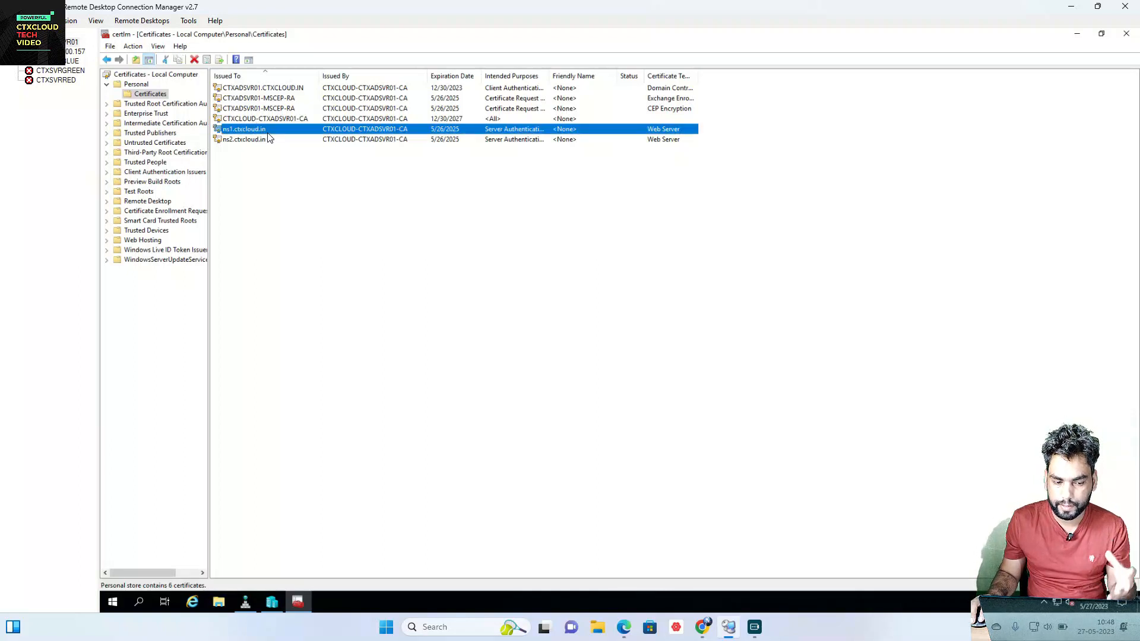
{"action": "right_click", "coordinate": [268, 136]}
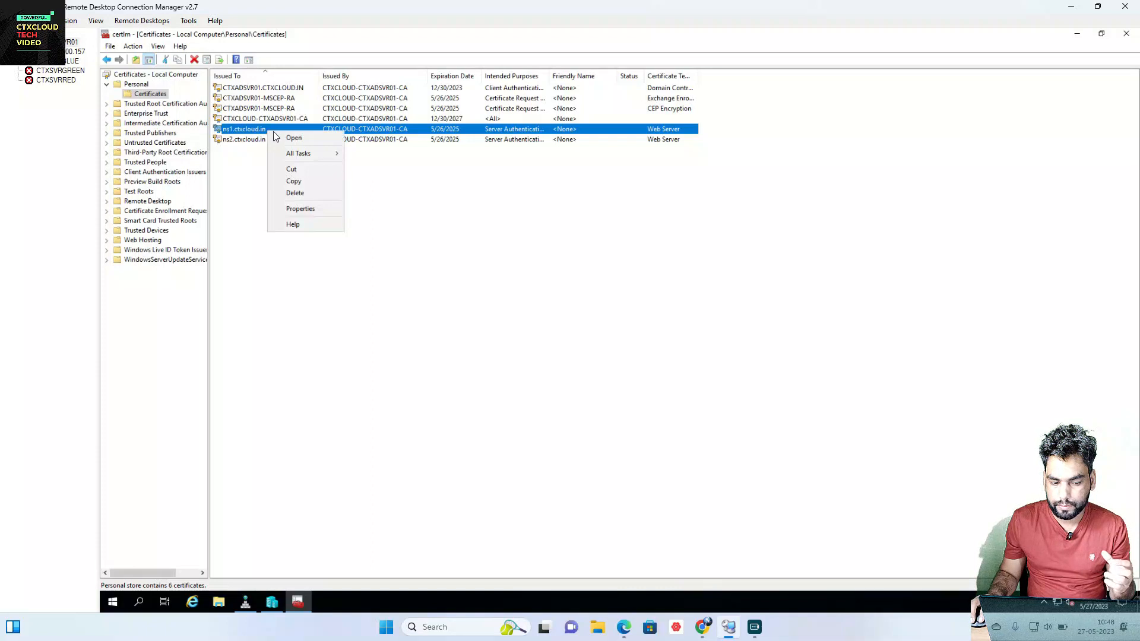
{"action": "mouse_move", "coordinate": [302, 154]}
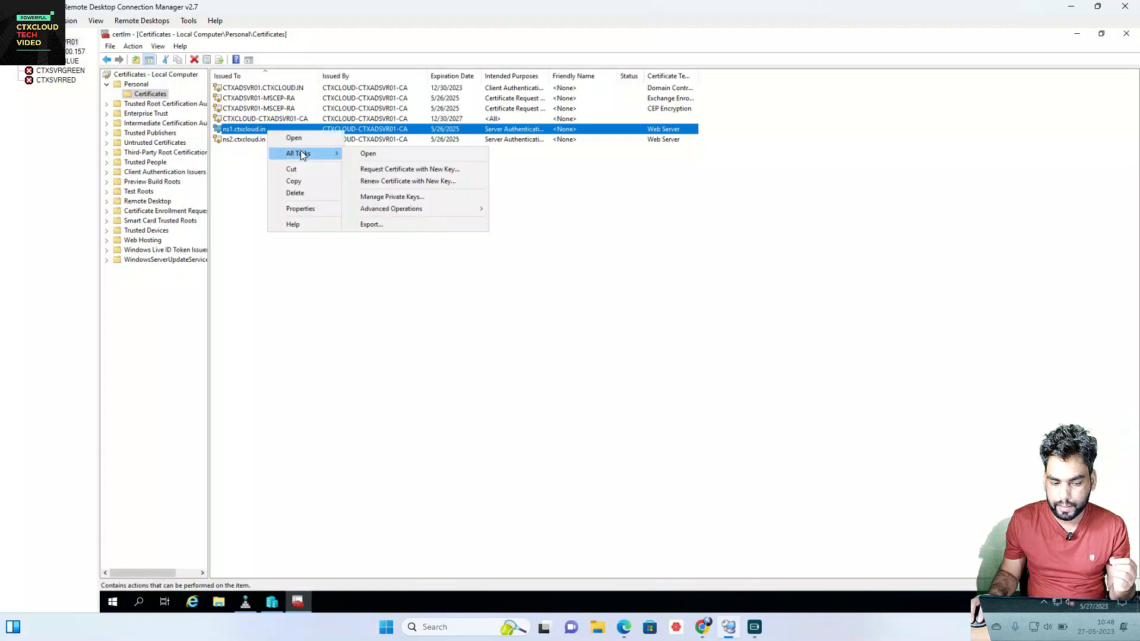
{"action": "left_click", "coordinate": [380, 225]}
{"action": "left_click", "coordinate": [689, 446]}
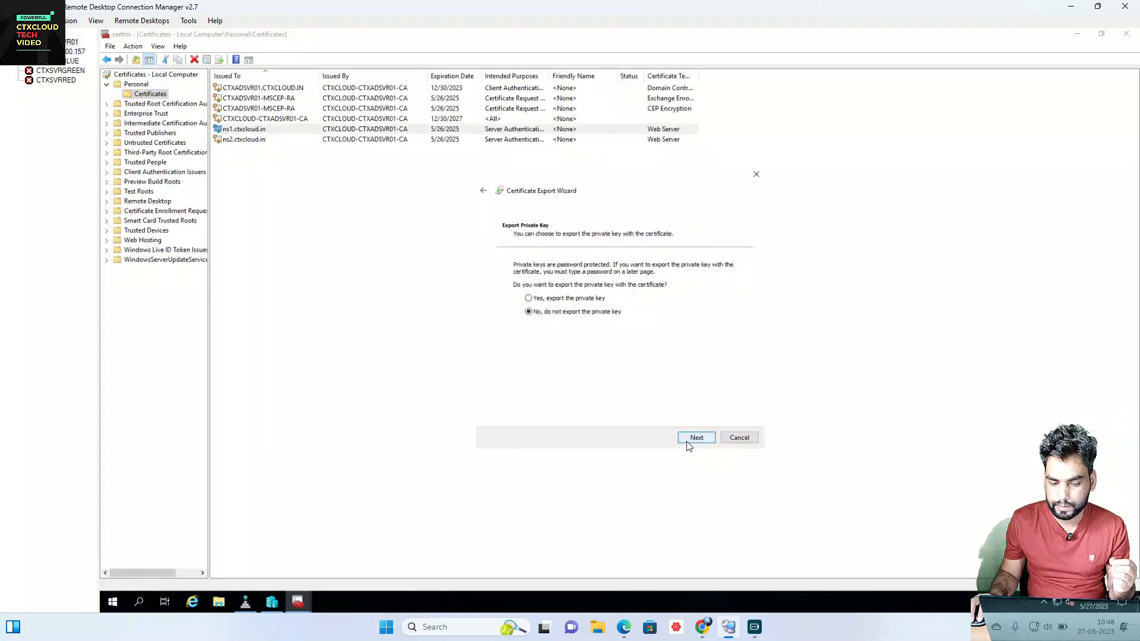
{"action": "left_click", "coordinate": [529, 298]}
{"action": "left_click", "coordinate": [706, 438]}
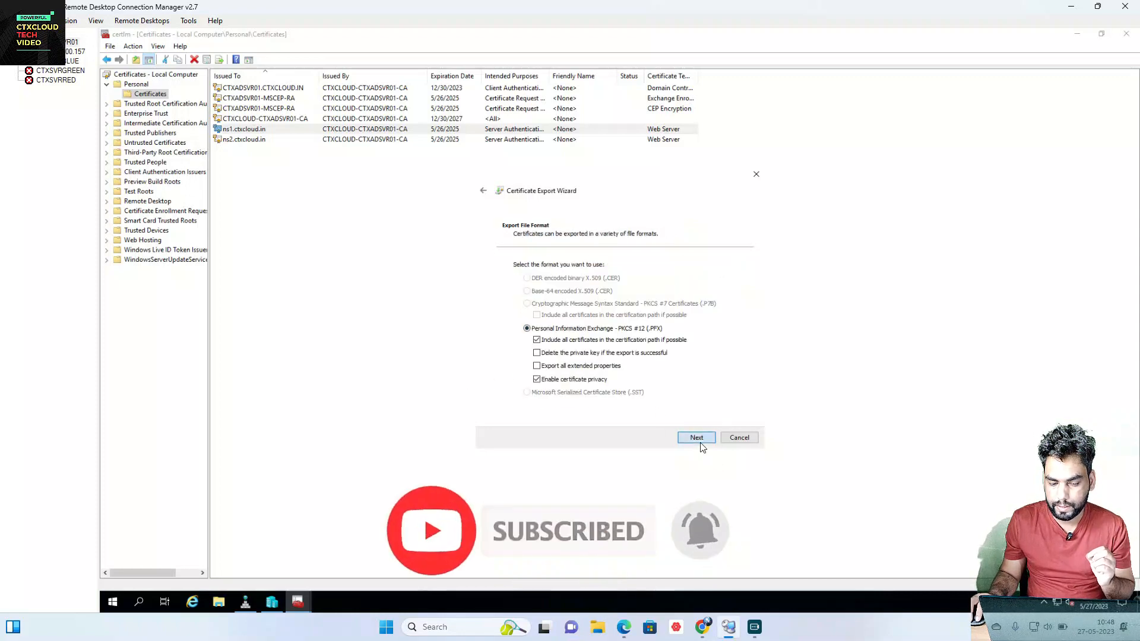
{"action": "left_click", "coordinate": [700, 442]}
Step: Password-protect the export and save it as ns1cert on the Desktop
{"action": "left_click", "coordinate": [517, 349]}
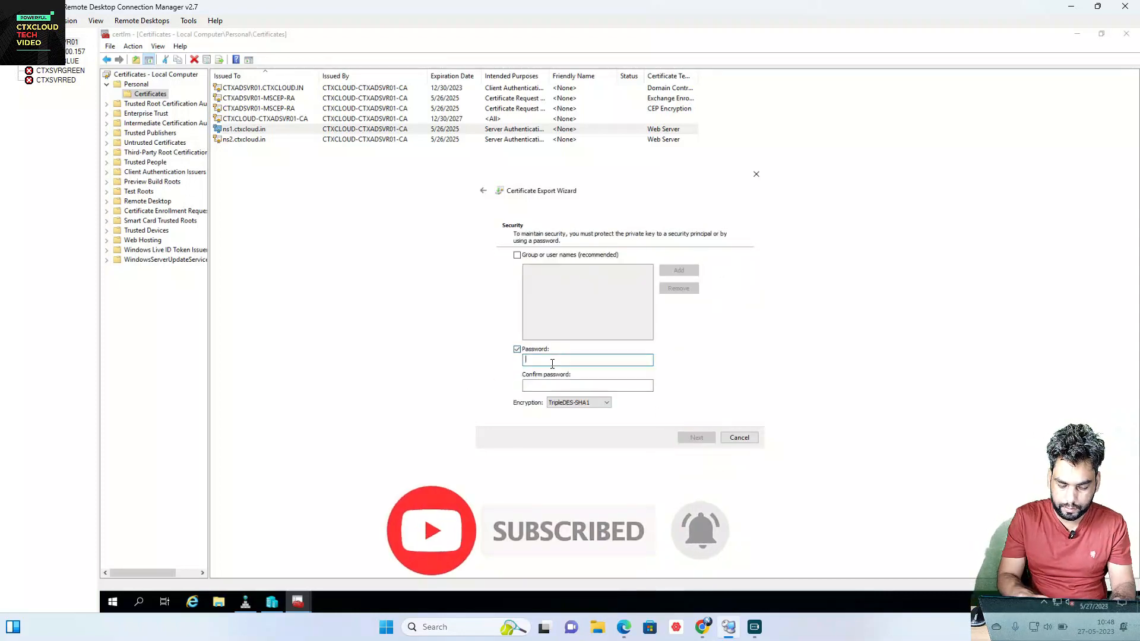
{"action": "type", "text": "•••••"}
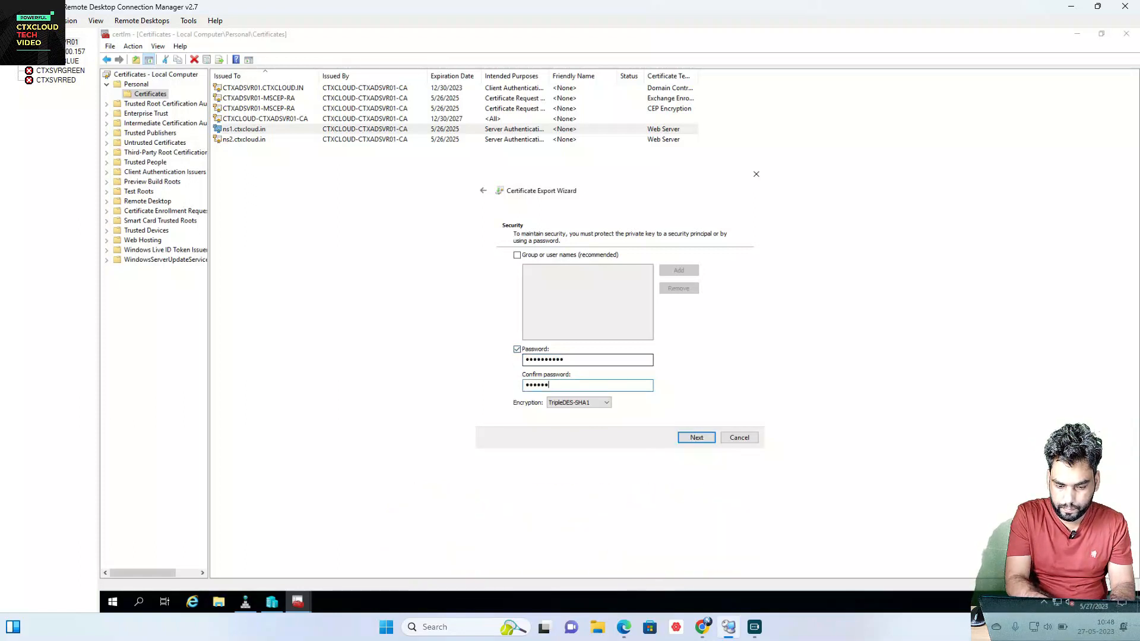
{"action": "left_click", "coordinate": [698, 440]}
{"action": "left_click", "coordinate": [716, 276]}
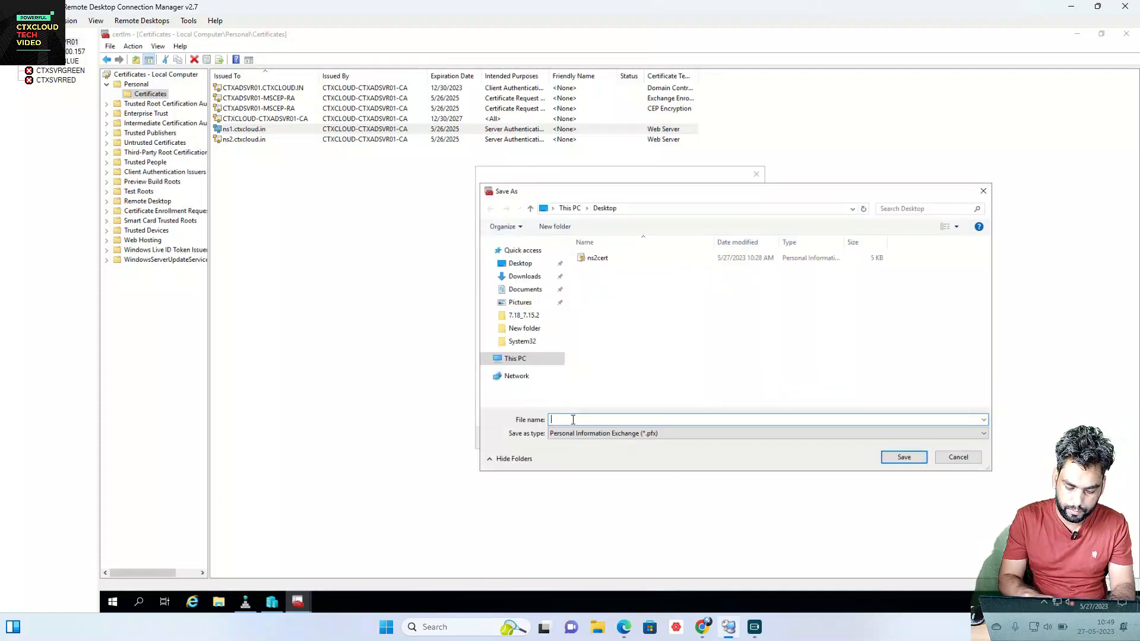
{"action": "type", "text": "ns1cert"}
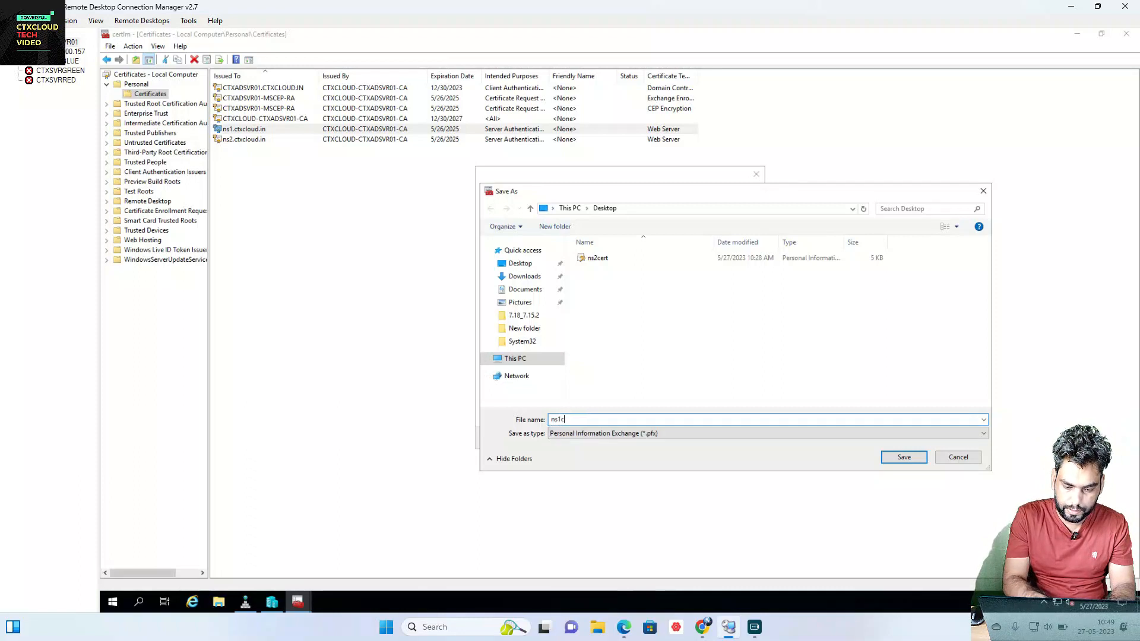
{"action": "left_click", "coordinate": [904, 457]}
{"action": "left_click", "coordinate": [693, 437]}
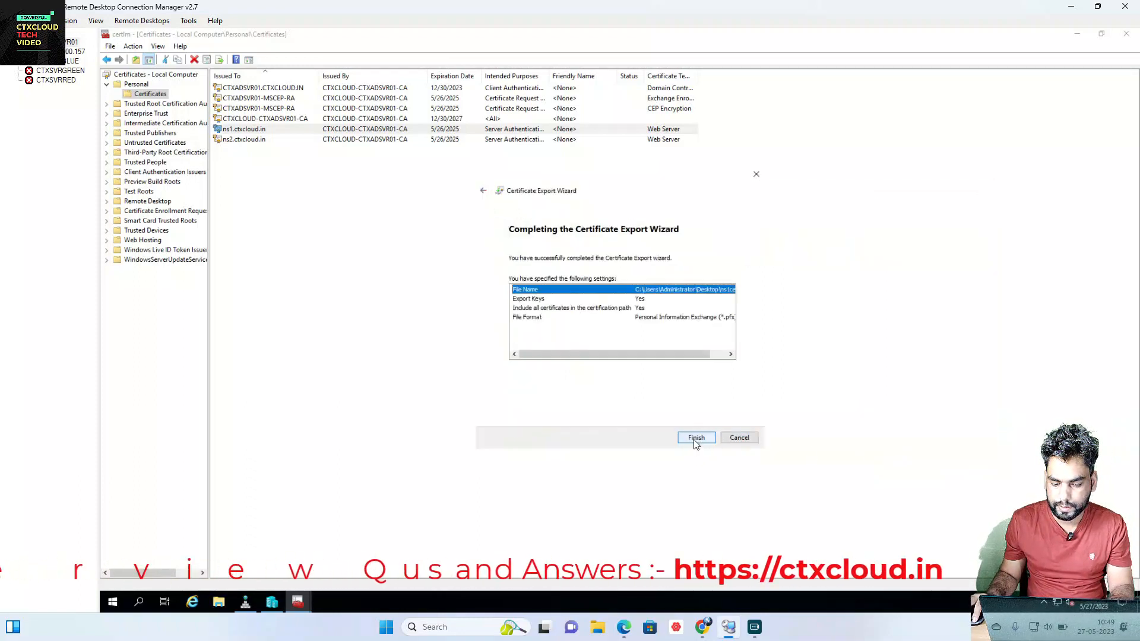
{"action": "left_click", "coordinate": [694, 439]}
{"action": "left_click", "coordinate": [647, 350]}
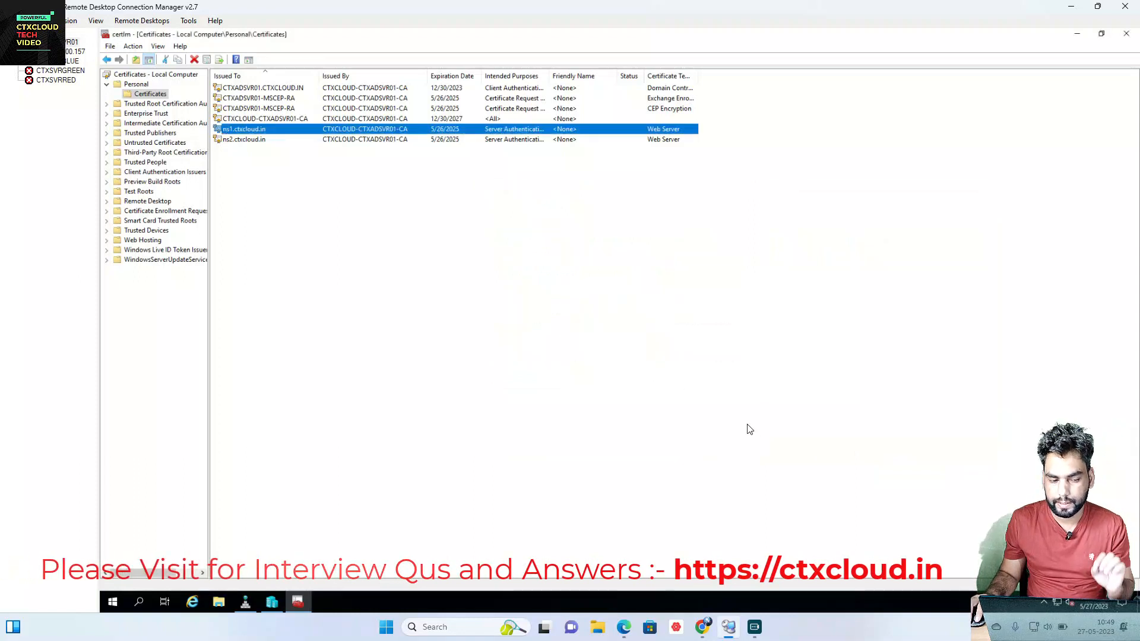
Step: Copy the exported ns1cert file in the remote server's File Explorer
{"action": "left_click", "coordinate": [219, 602]}
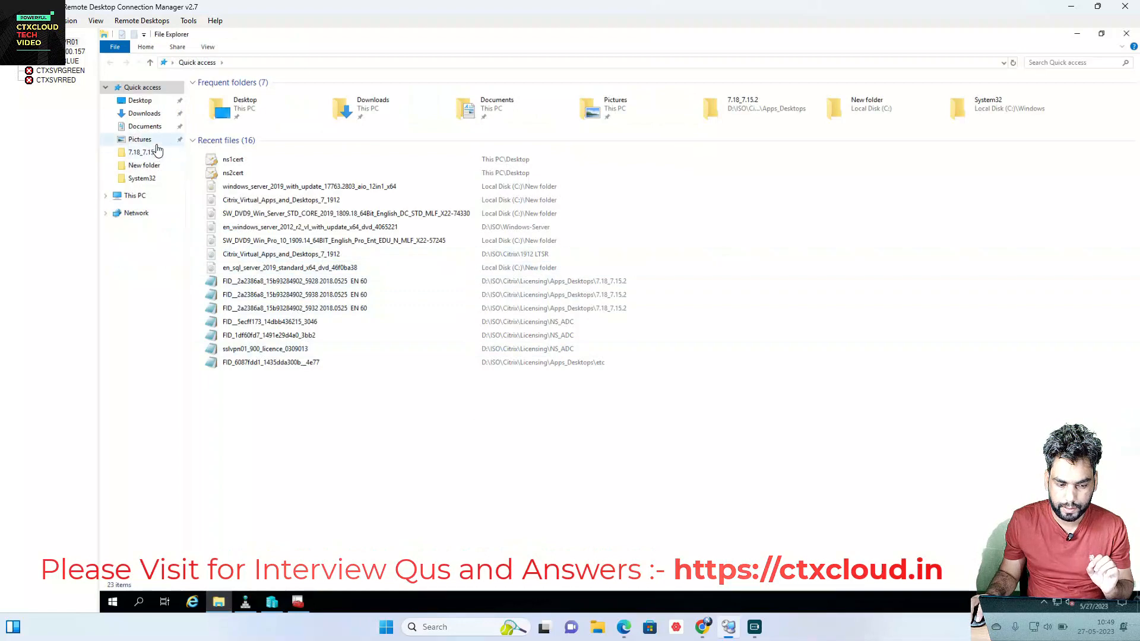
{"action": "left_click", "coordinate": [248, 166]}
{"action": "right_click", "coordinate": [248, 165]}
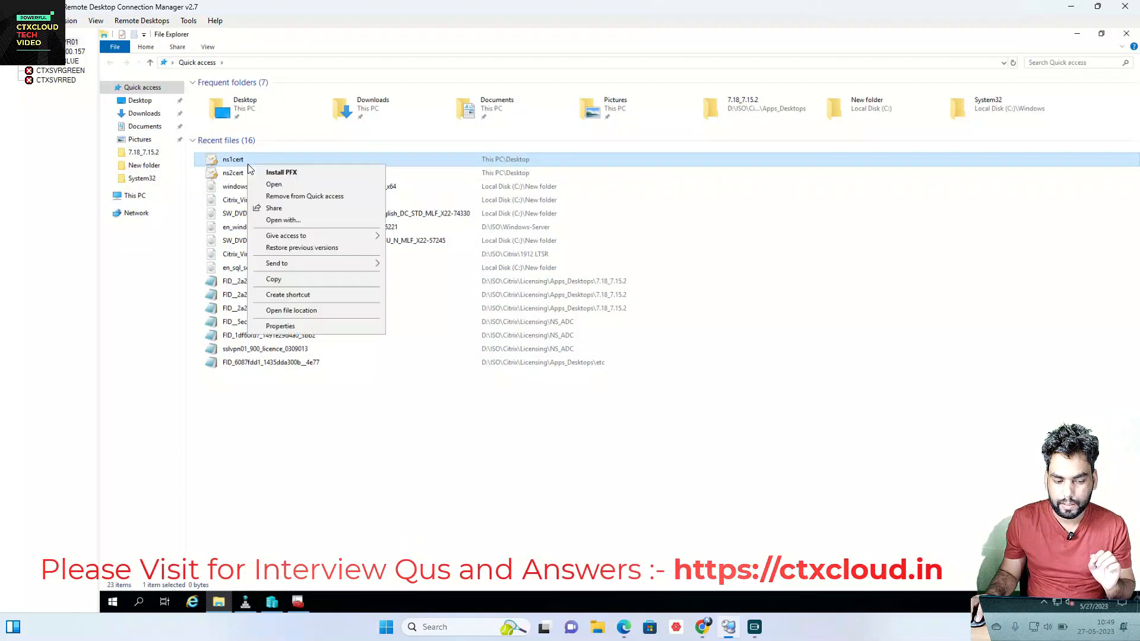
{"action": "left_click", "coordinate": [275, 281]}
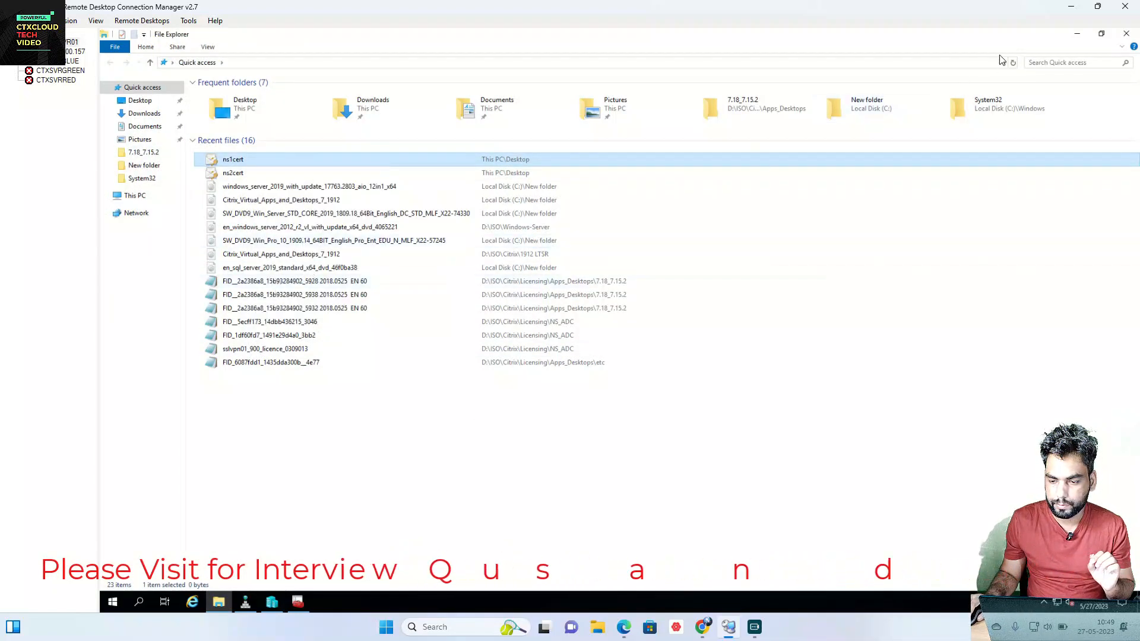
Step: Minimize the remote session and browser, then paste ns1cert onto the local desktop
{"action": "left_click", "coordinate": [1074, 36]}
{"action": "left_click", "coordinate": [1071, 7]}
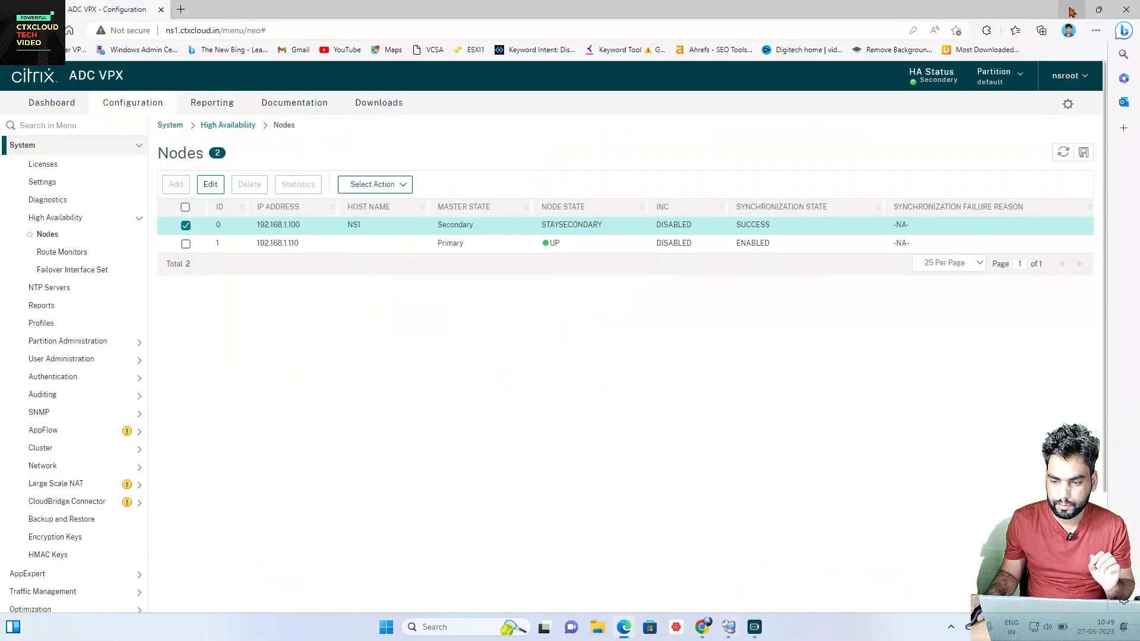
{"action": "left_click", "coordinate": [1072, 11]}
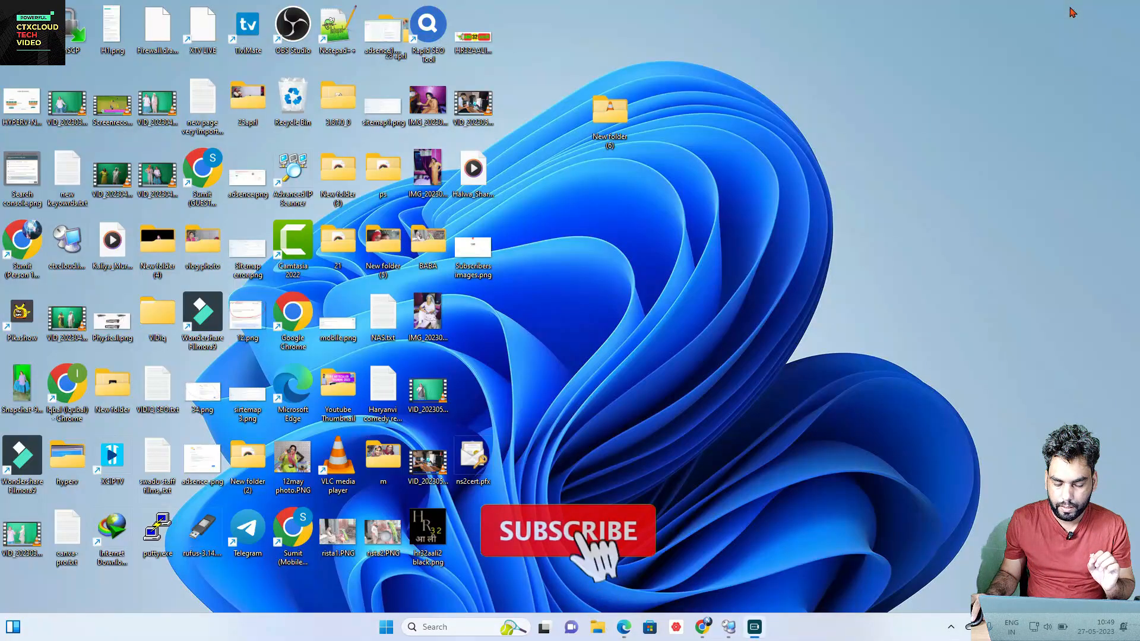
{"action": "right_click", "coordinate": [525, 347]}
{"action": "left_click", "coordinate": [538, 361]}
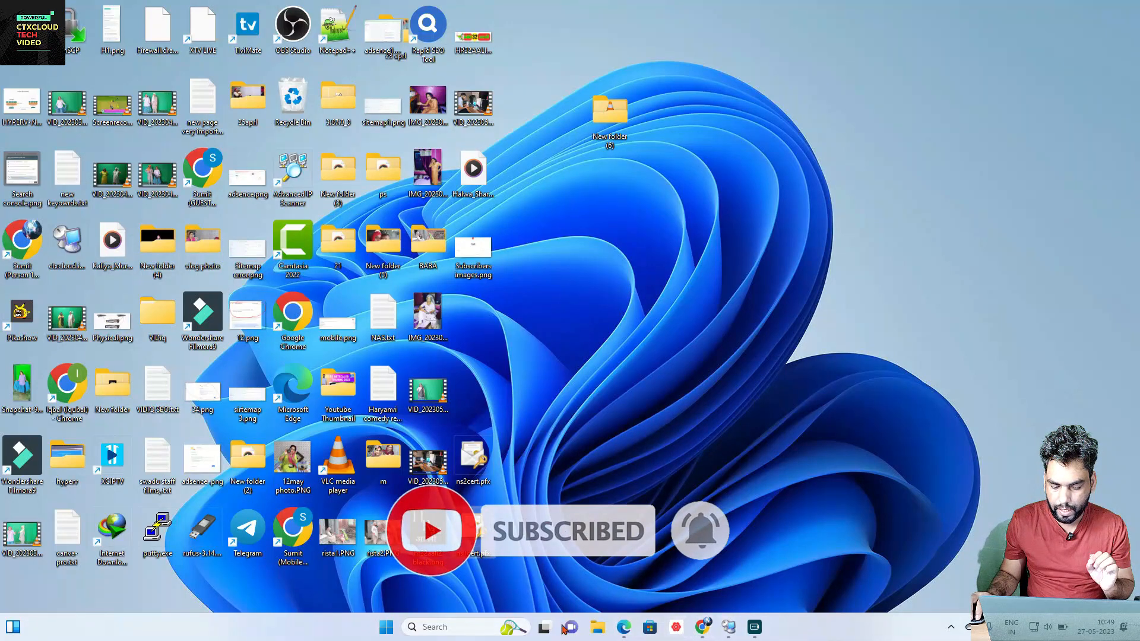
Step: Go to Traffic Management > SSL > Certificates > Server Certificates in the ADC GUI
{"action": "left_click", "coordinate": [620, 628]}
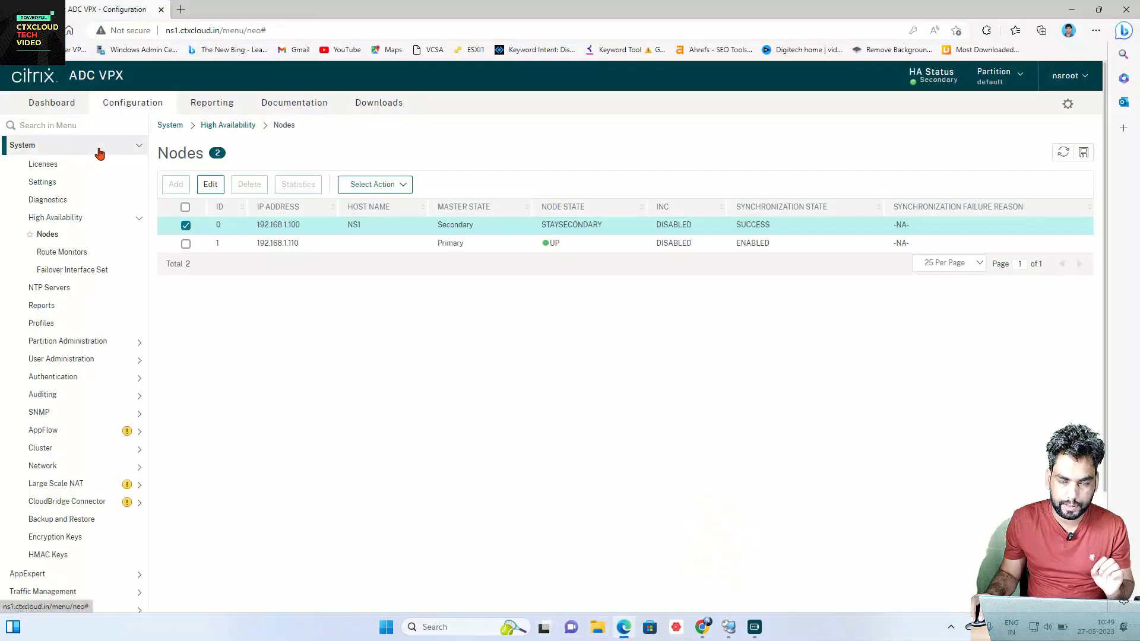
{"action": "left_click", "coordinate": [62, 152]}
{"action": "left_click", "coordinate": [63, 181]}
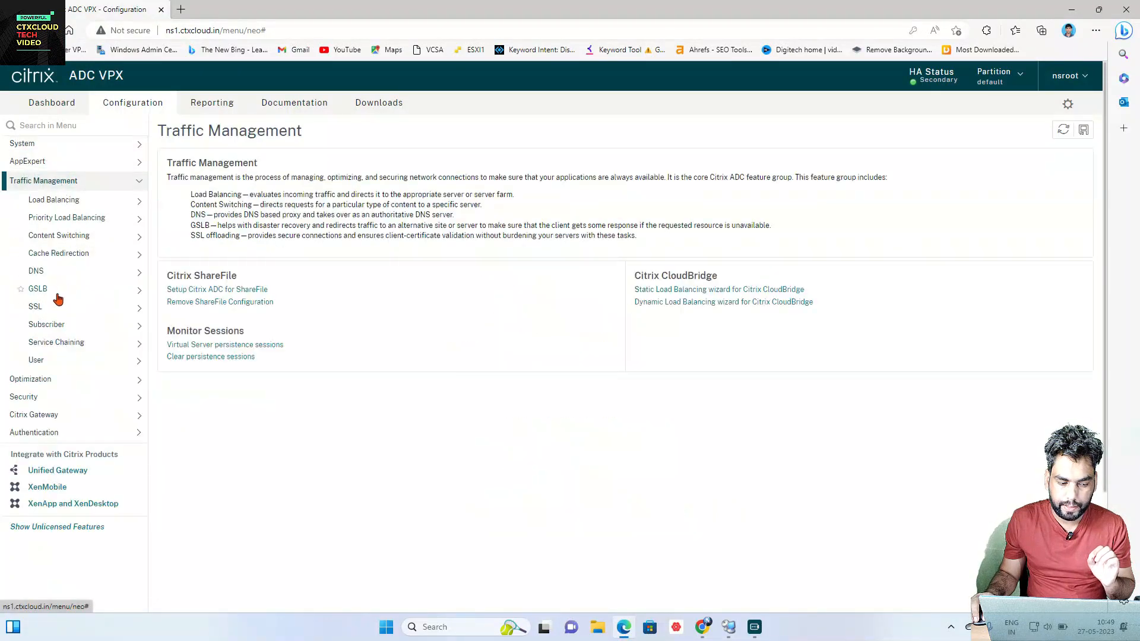
{"action": "left_click", "coordinate": [36, 306]}
{"action": "left_click", "coordinate": [57, 324]}
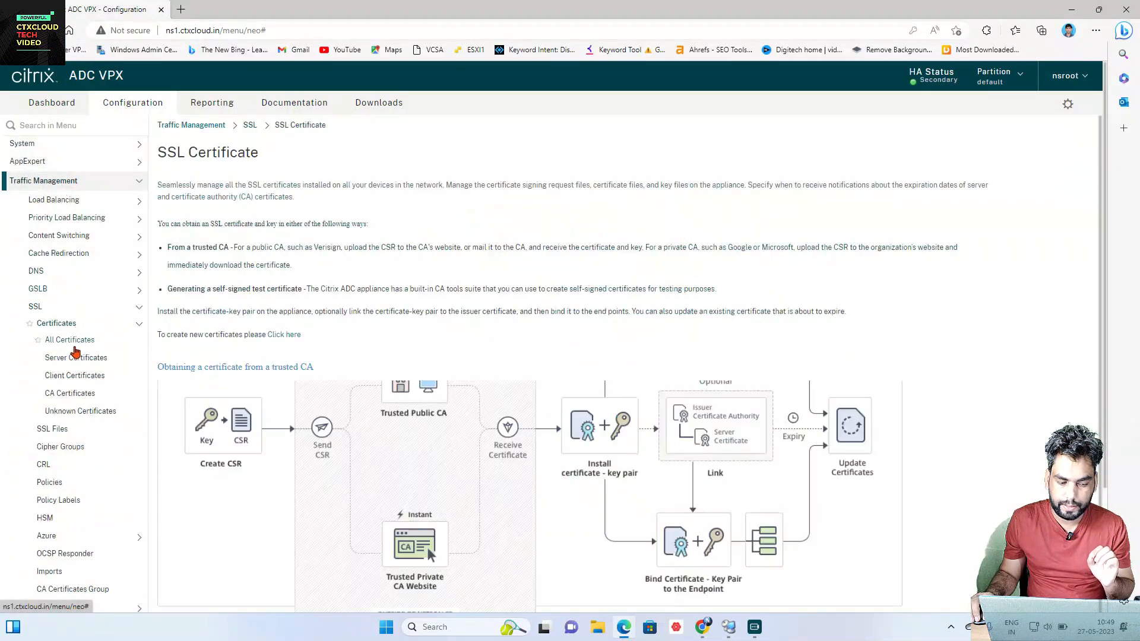
{"action": "left_click", "coordinate": [75, 359]}
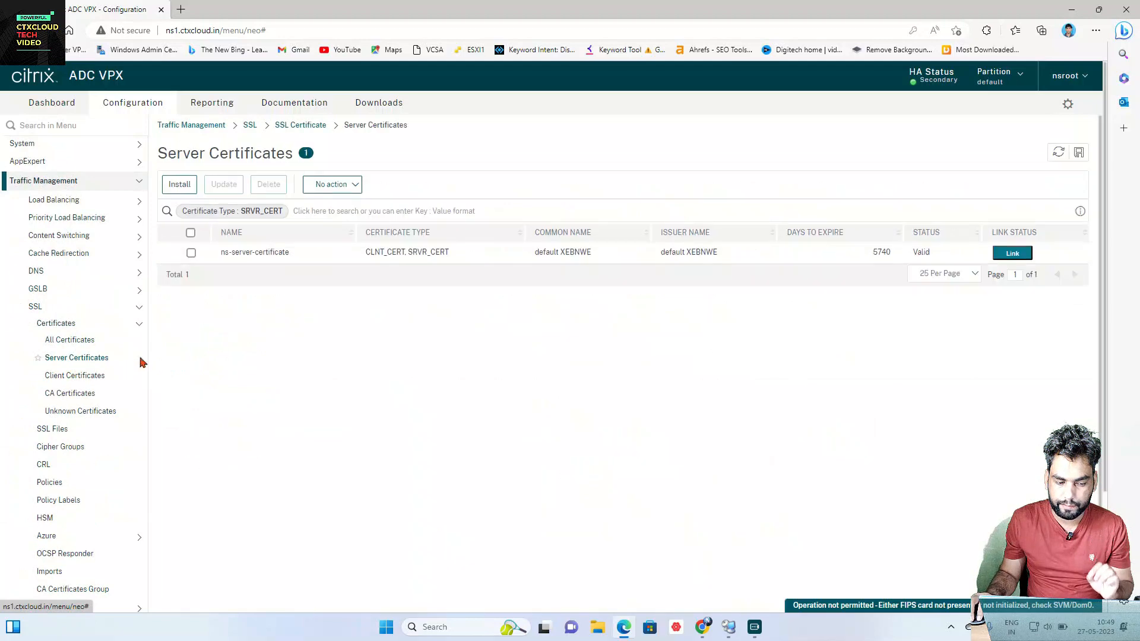
Step: Start installing a certificate-key pair named ns1cert using local file ns1cert.pfx
{"action": "left_click", "coordinate": [181, 185]}
{"action": "left_click", "coordinate": [64, 188]}
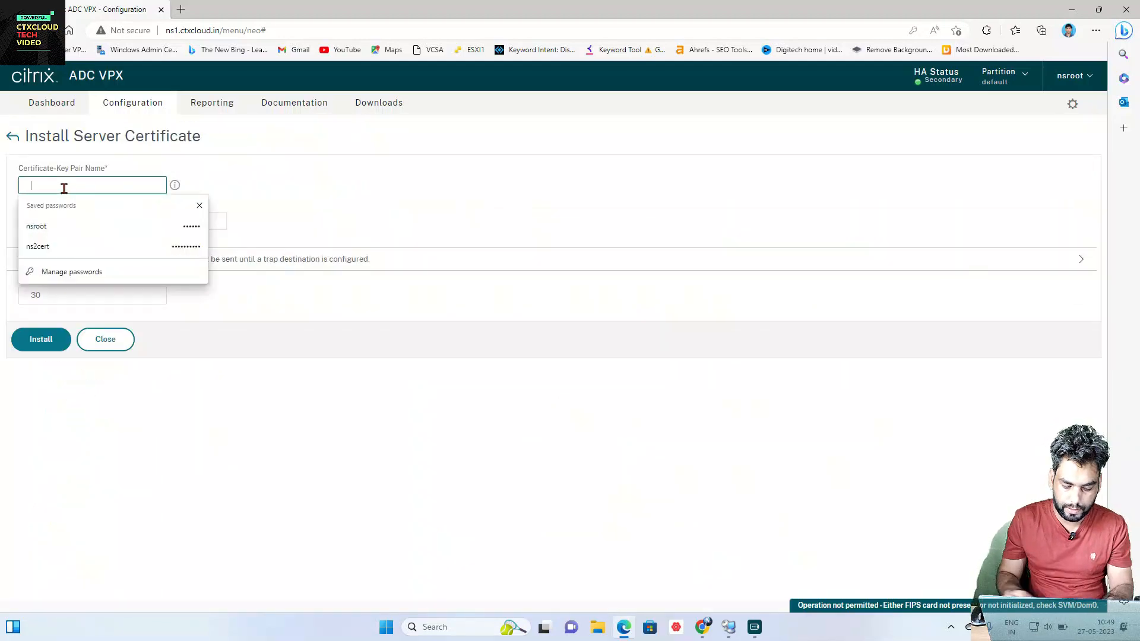
{"action": "type", "text": "ns1"}
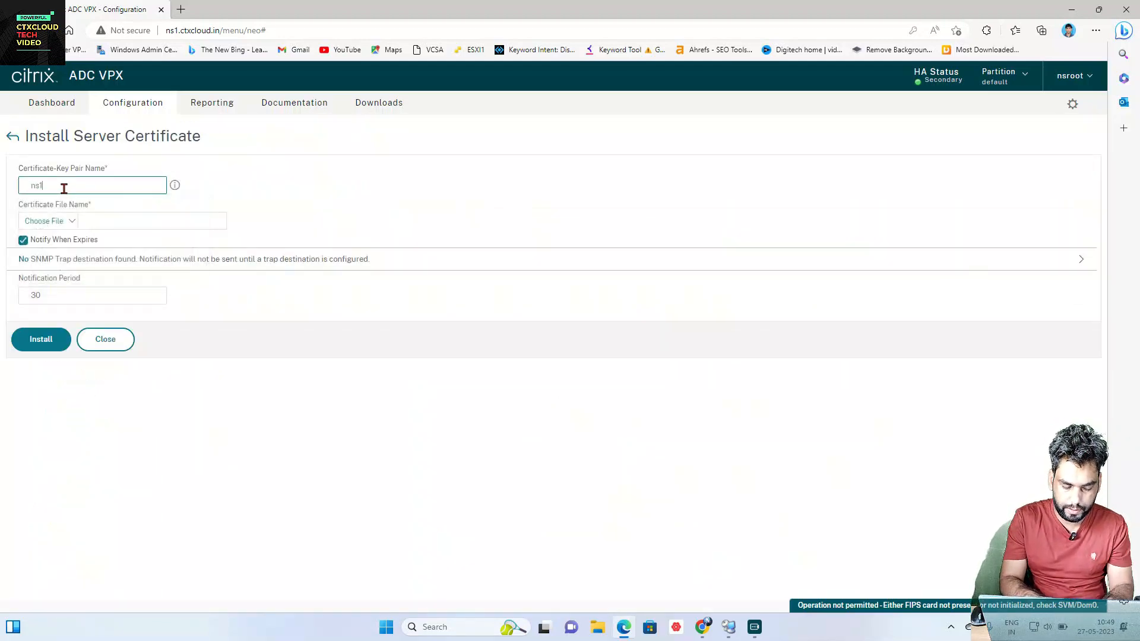
{"action": "type", "text": "cert"}
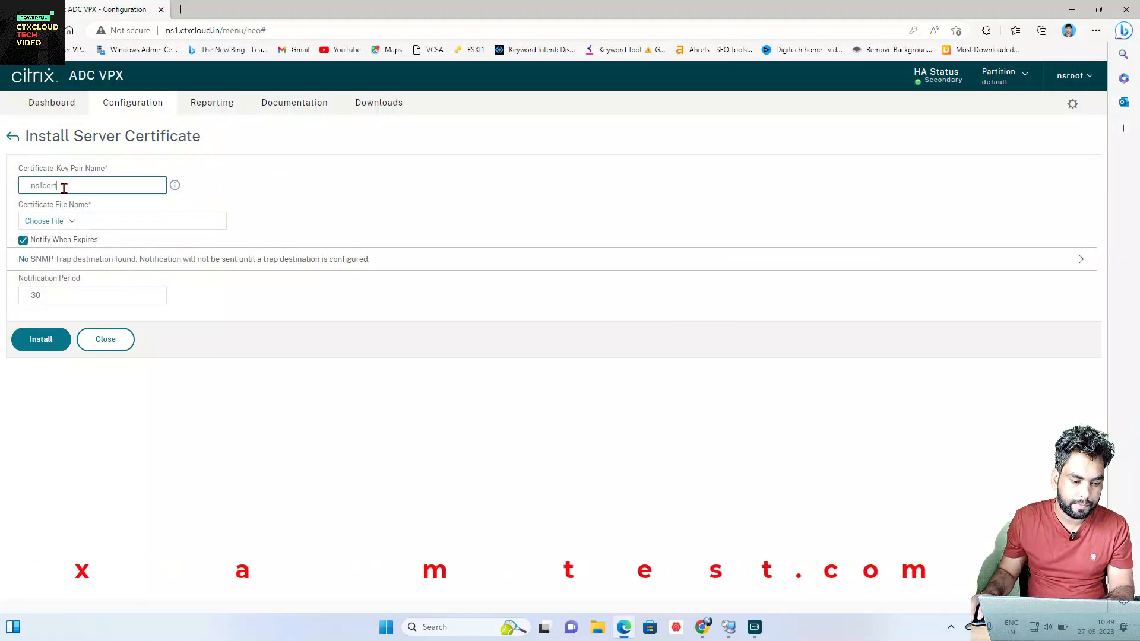
{"action": "left_click", "coordinate": [70, 221]}
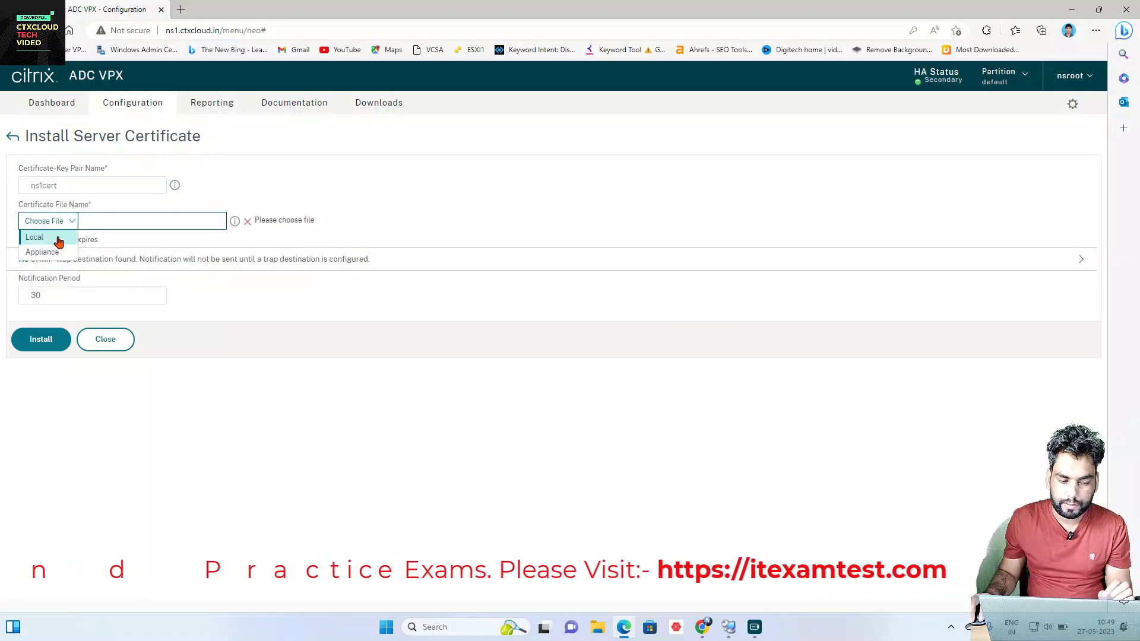
{"action": "left_click", "coordinate": [41, 238]}
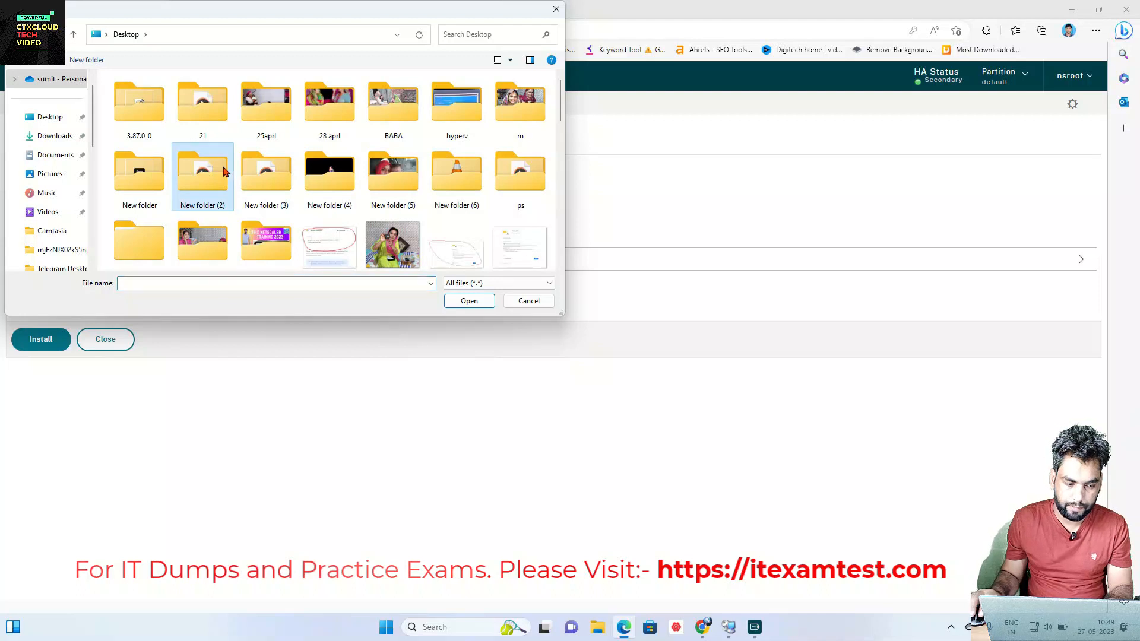
{"action": "left_click", "coordinate": [75, 117]}
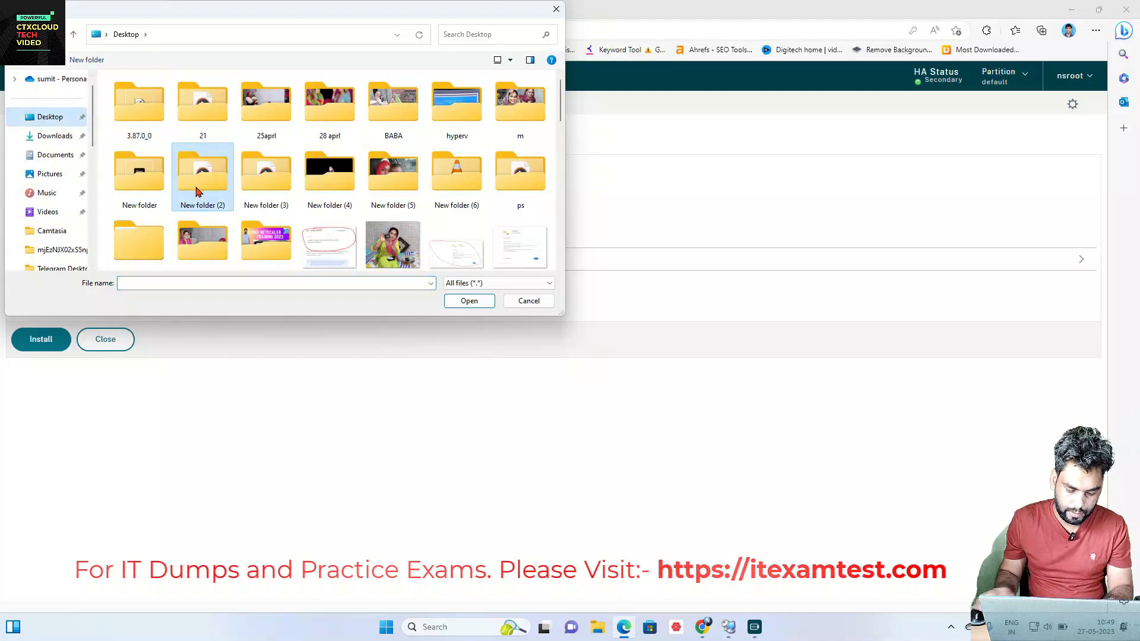
{"action": "left_click", "coordinate": [196, 183]}
{"action": "type", "text": "ns1cert.pfx"}
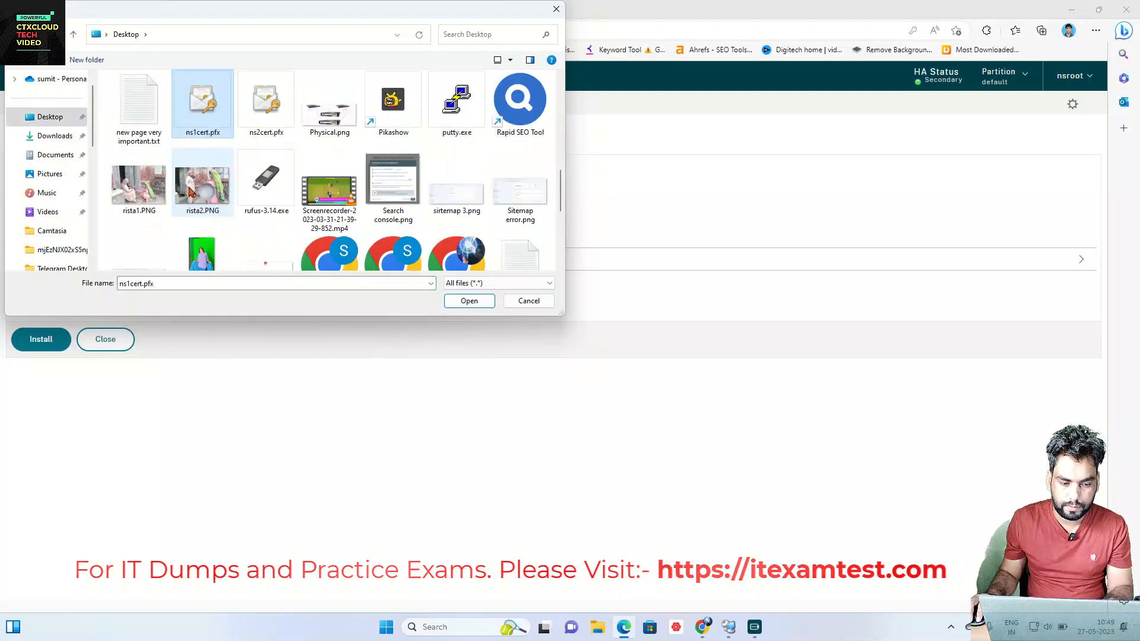
{"action": "left_click", "coordinate": [468, 301]}
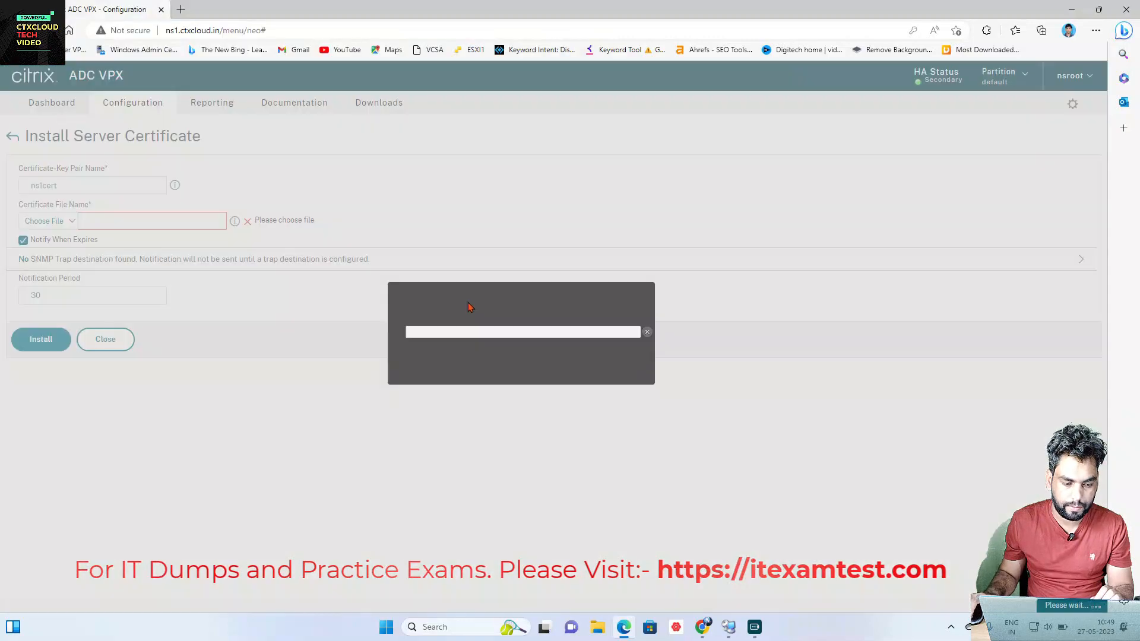
Step: Choose ns1cert.pfx as the key file, enter the PFX password, and install
{"action": "left_click", "coordinate": [70, 260]}
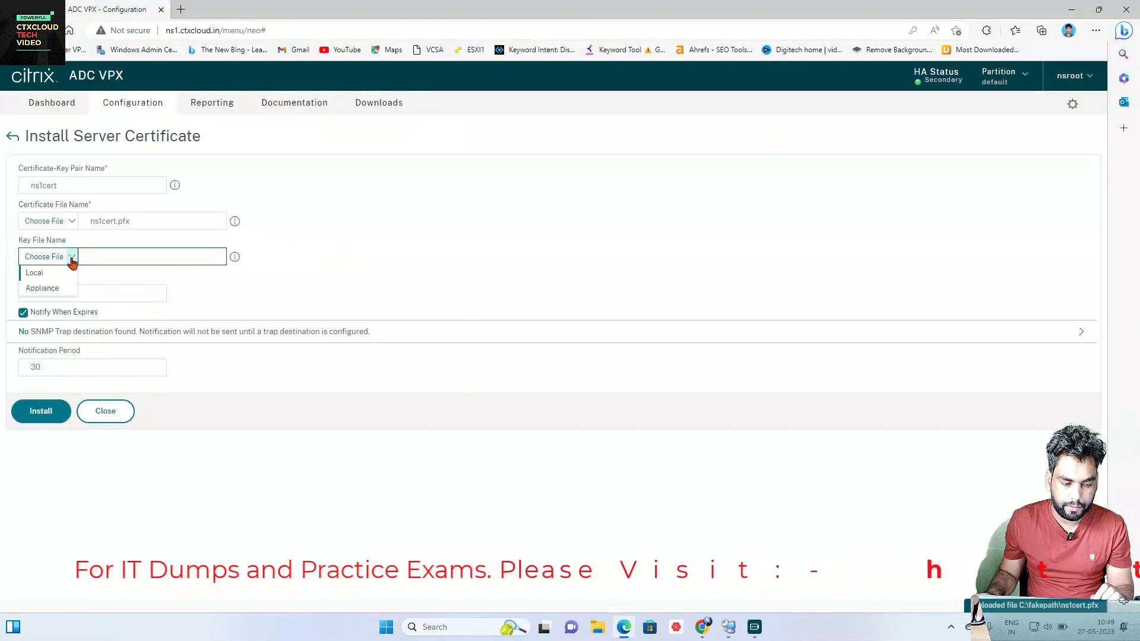
{"action": "left_click", "coordinate": [46, 272]}
{"action": "left_click", "coordinate": [151, 159]}
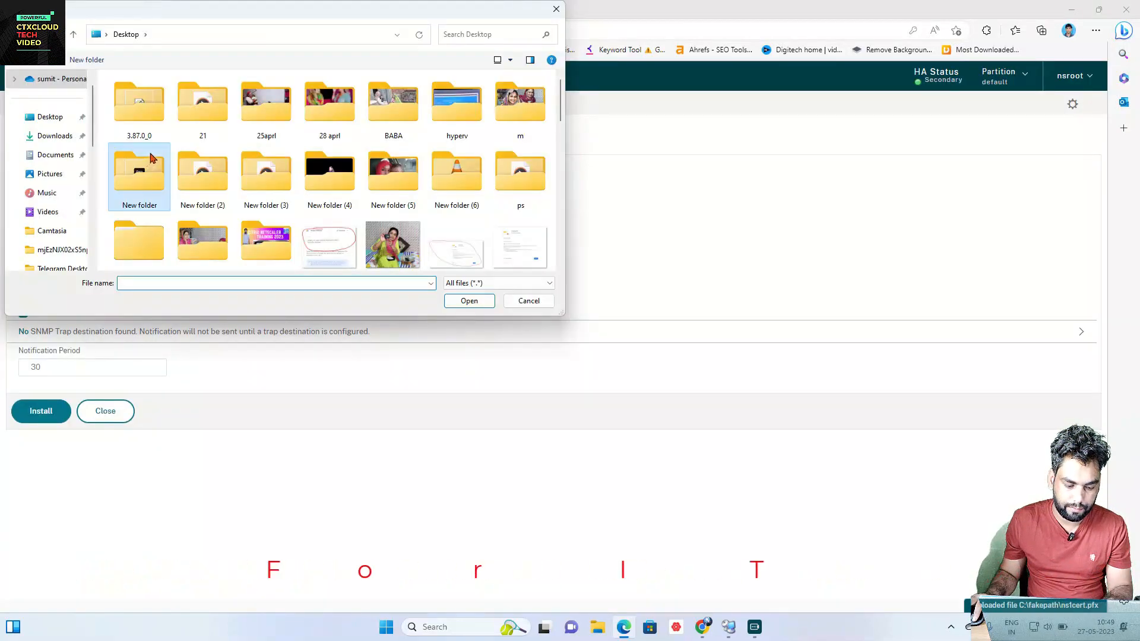
{"action": "type", "text": "ns1cert.pfx"}
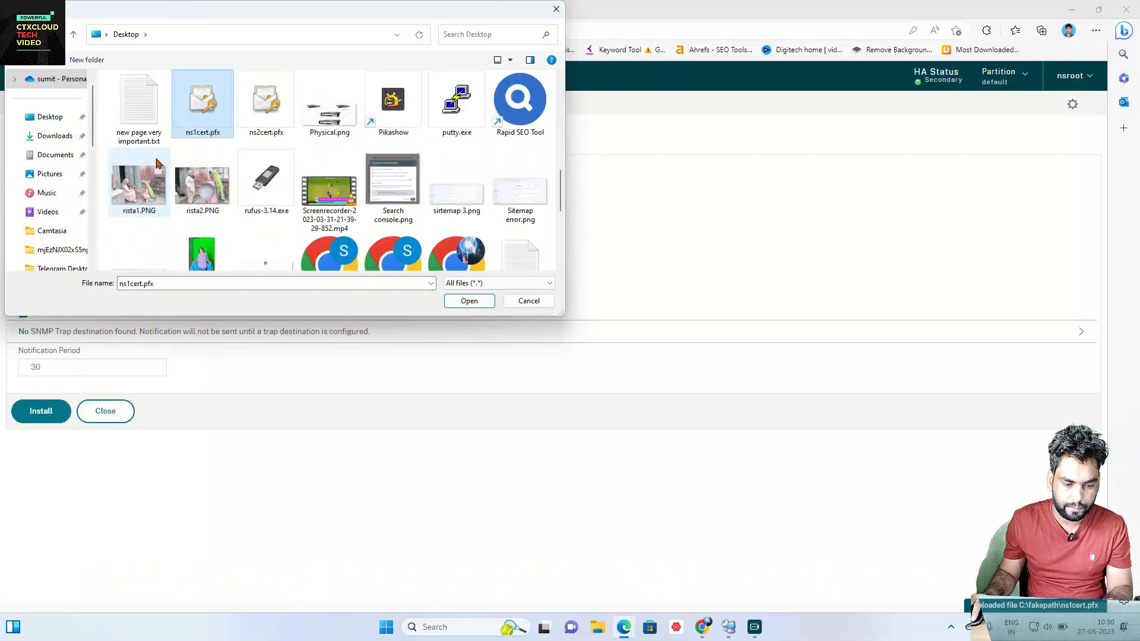
{"action": "left_click", "coordinate": [278, 121]}
{"action": "left_click", "coordinate": [214, 126]}
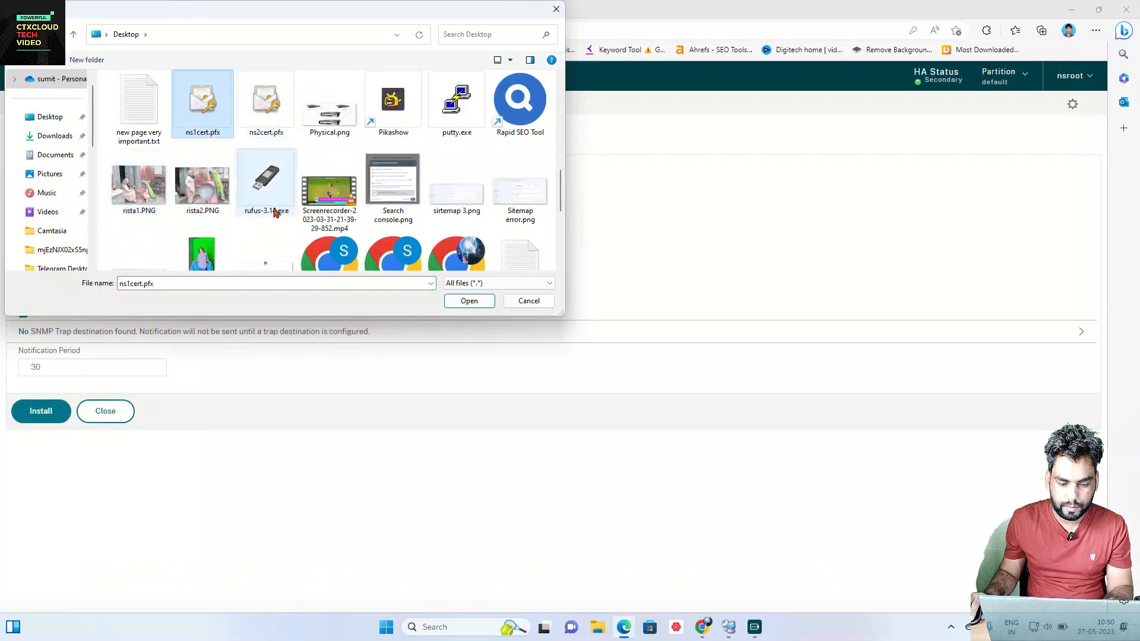
{"action": "left_click", "coordinate": [466, 301]}
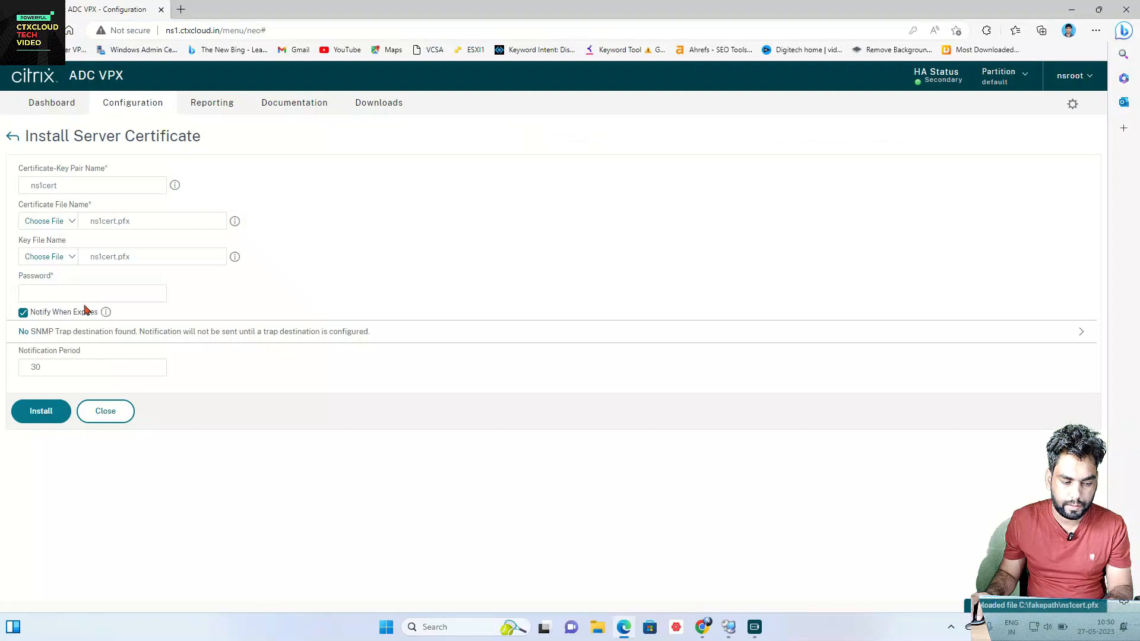
{"action": "type", "text": "•••"}
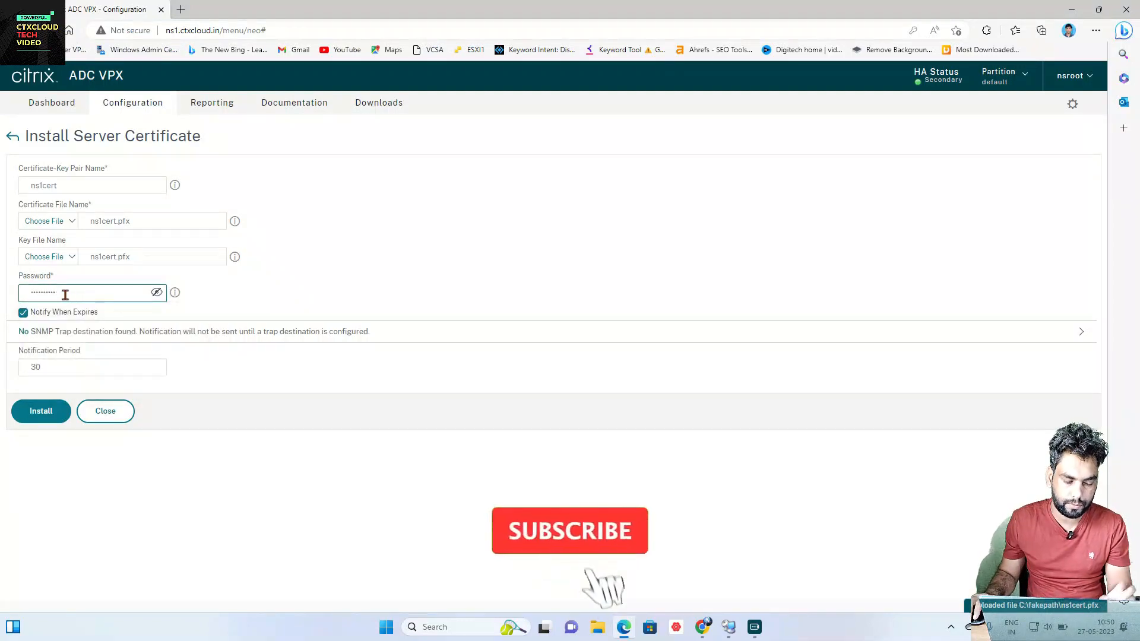
{"action": "left_click", "coordinate": [45, 412]}
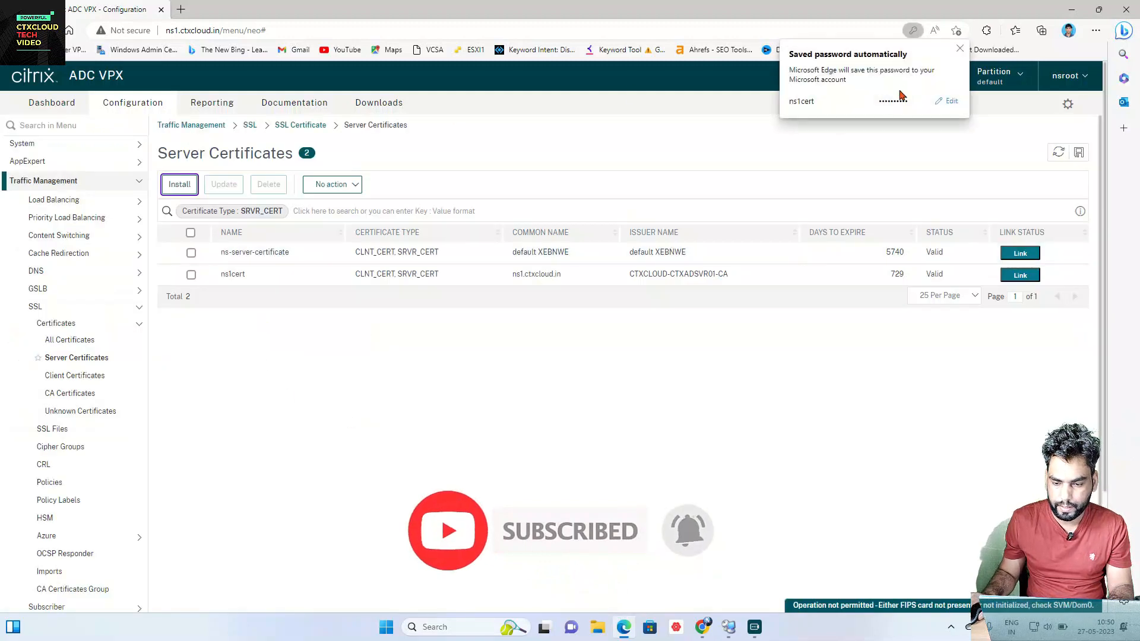
Step: Dismiss the password notice and go to Load Balancing > Services > Internal Services
{"action": "left_click", "coordinate": [960, 48]}
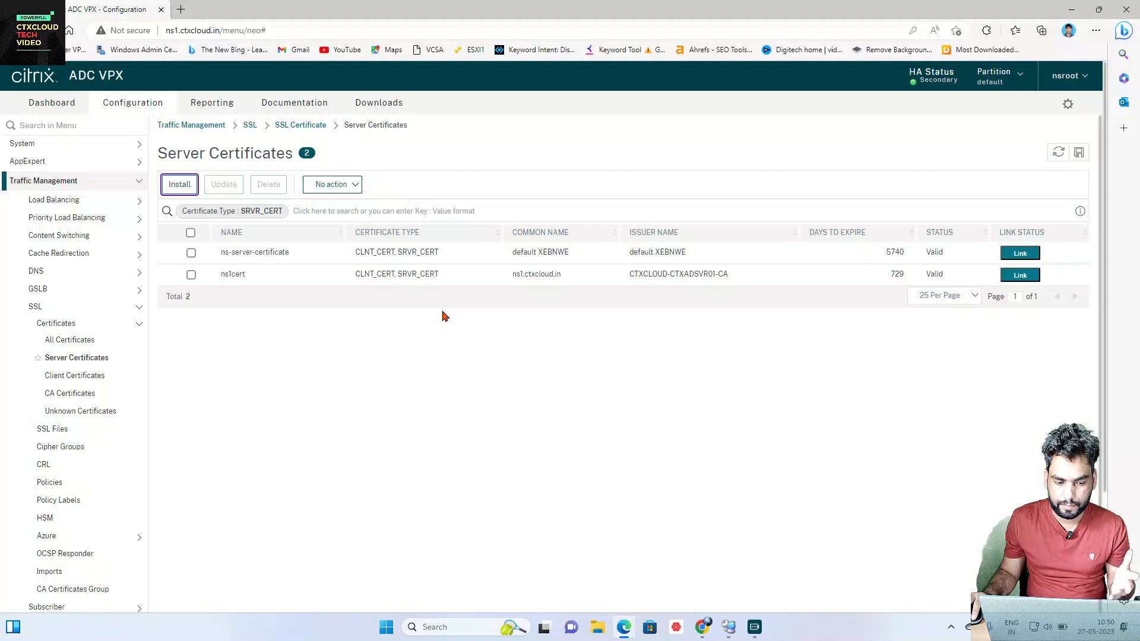
{"action": "left_click", "coordinate": [70, 202]}
{"action": "left_click", "coordinate": [67, 217]}
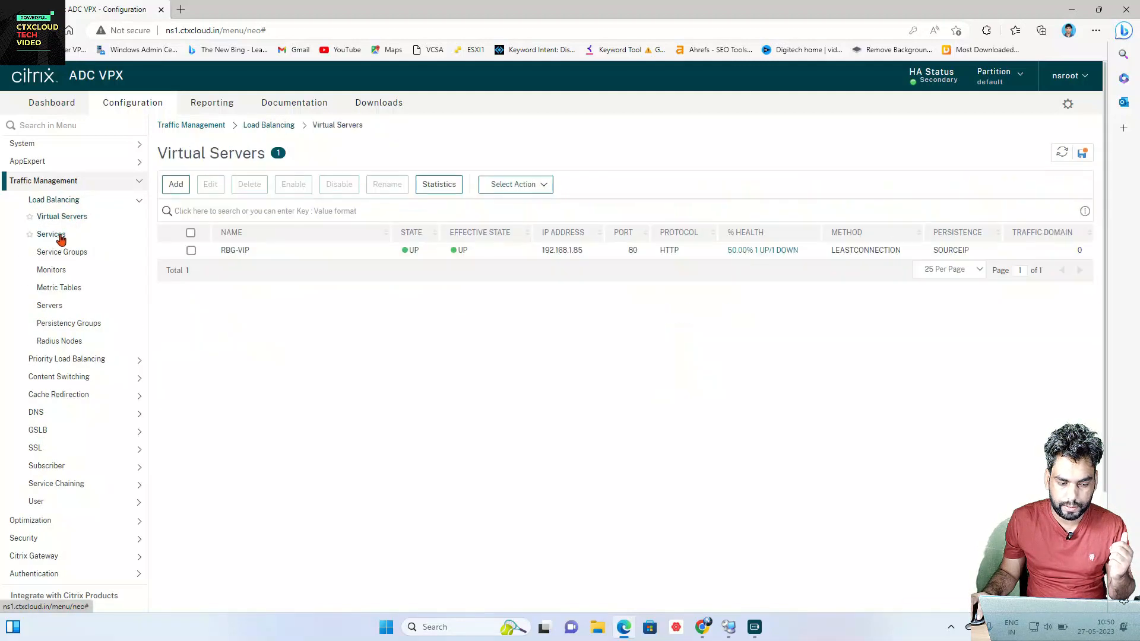
{"action": "left_click", "coordinate": [51, 235]}
{"action": "left_click", "coordinate": [388, 187]}
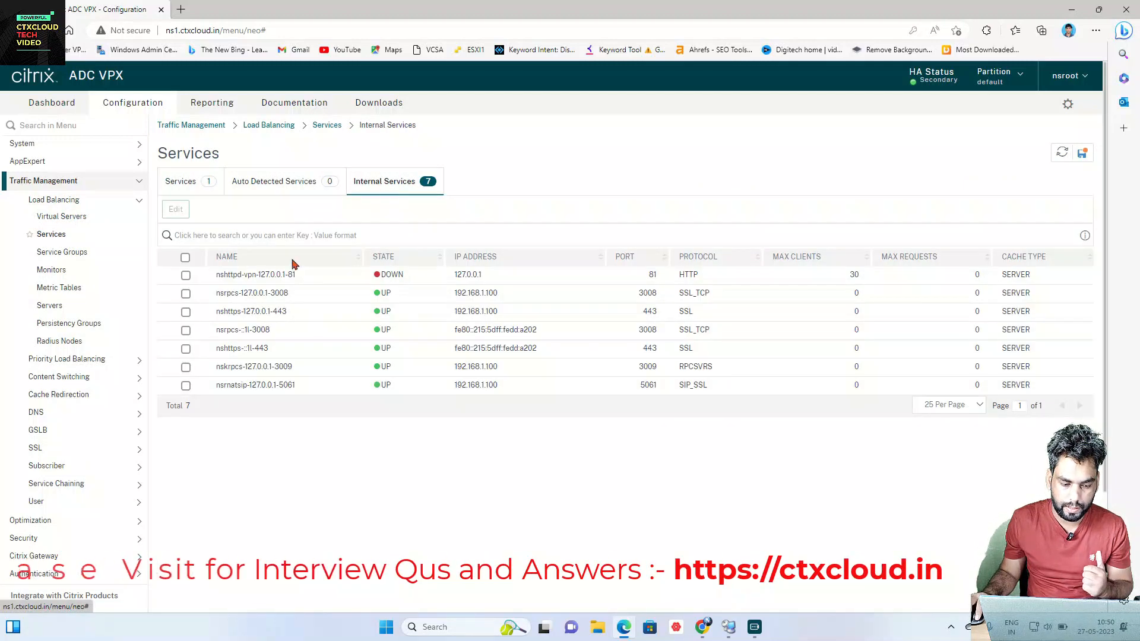
Step: Select only nsrpcs-127.0.0.1-3008 and open it for editing
{"action": "left_click", "coordinate": [186, 294]}
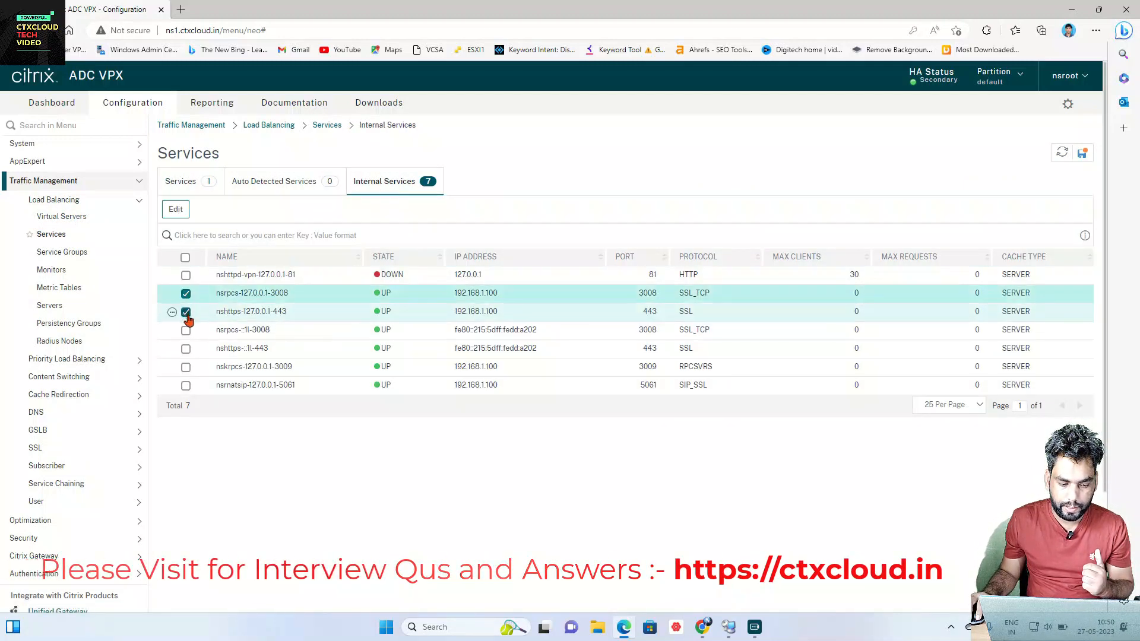
{"action": "left_click", "coordinate": [185, 330]}
{"action": "left_click", "coordinate": [186, 349]}
{"action": "left_click", "coordinate": [186, 367]}
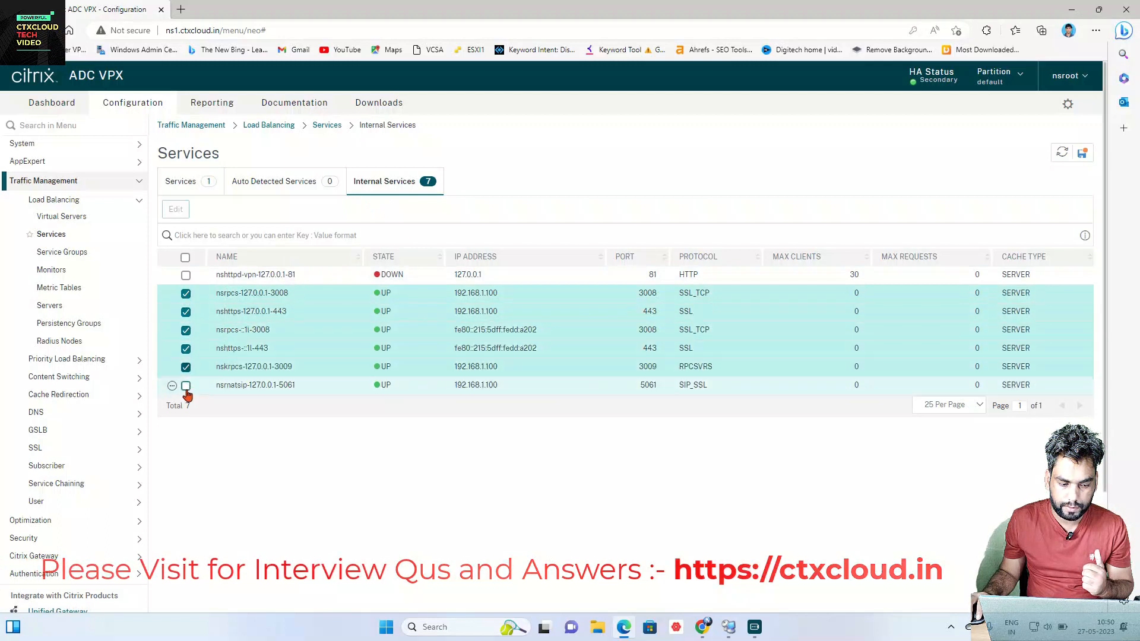
{"action": "left_click", "coordinate": [186, 387]}
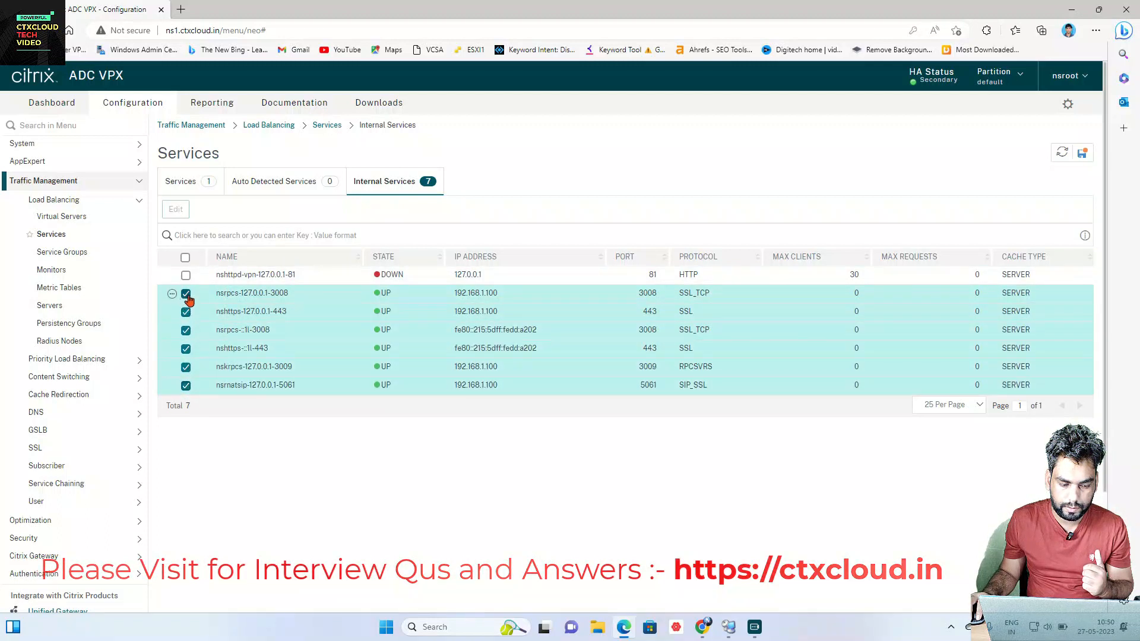
{"action": "left_click", "coordinate": [186, 293]}
{"action": "left_click", "coordinate": [186, 312]}
{"action": "left_click", "coordinate": [186, 330]}
{"action": "left_click", "coordinate": [186, 349]}
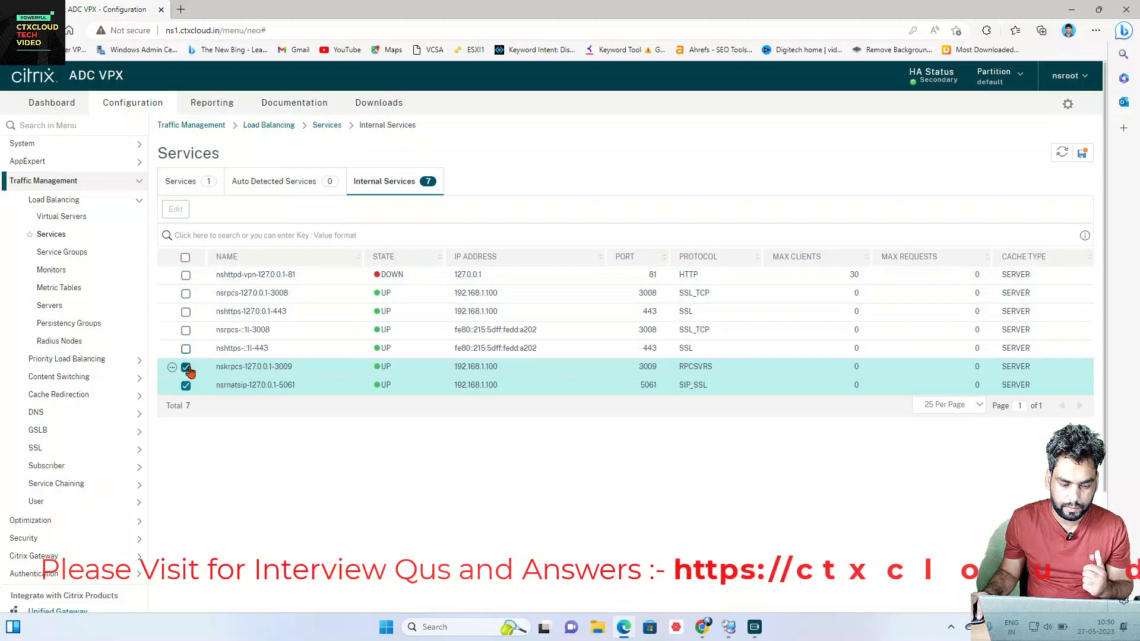
{"action": "left_click", "coordinate": [186, 367]}
{"action": "left_click", "coordinate": [186, 386]}
{"action": "left_click", "coordinate": [186, 293]}
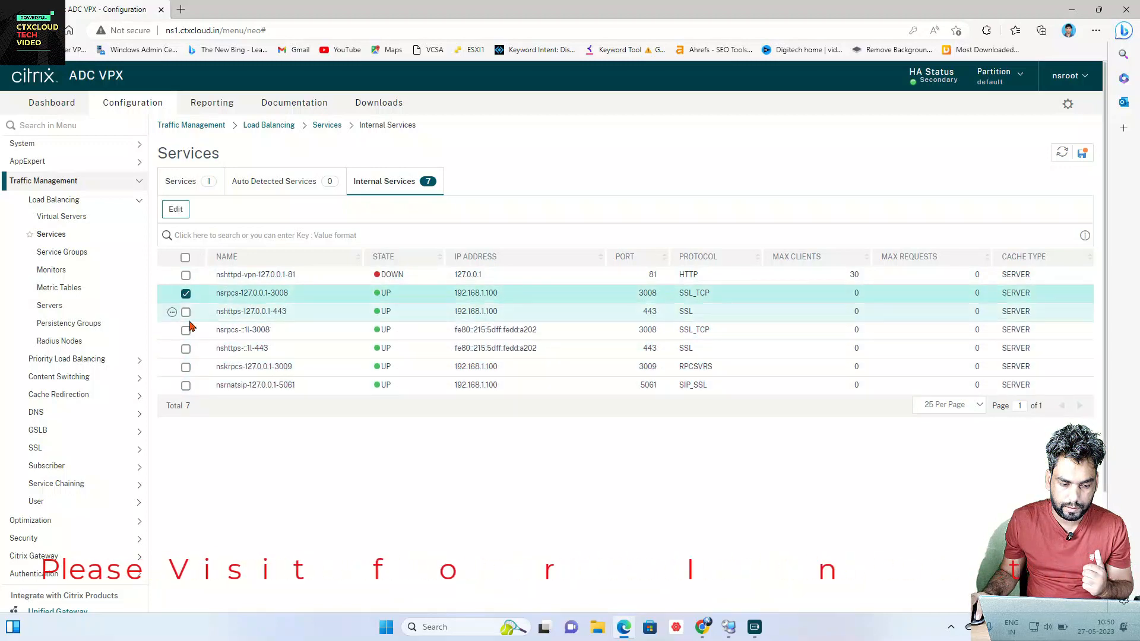
{"action": "left_click", "coordinate": [176, 210]}
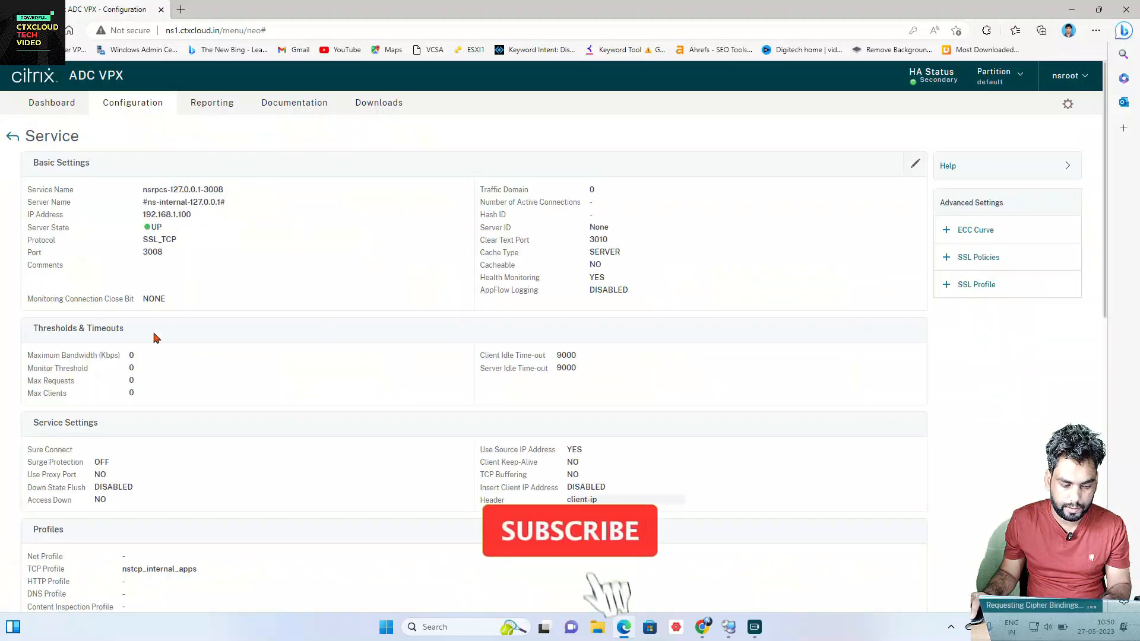
Step: Bind ns1cert as the server certificate of nsrpcs-127.0.0.1-3008
{"action": "scroll", "coordinate": [280, 305], "scroll_direction": "down", "scroll_amount": 10}
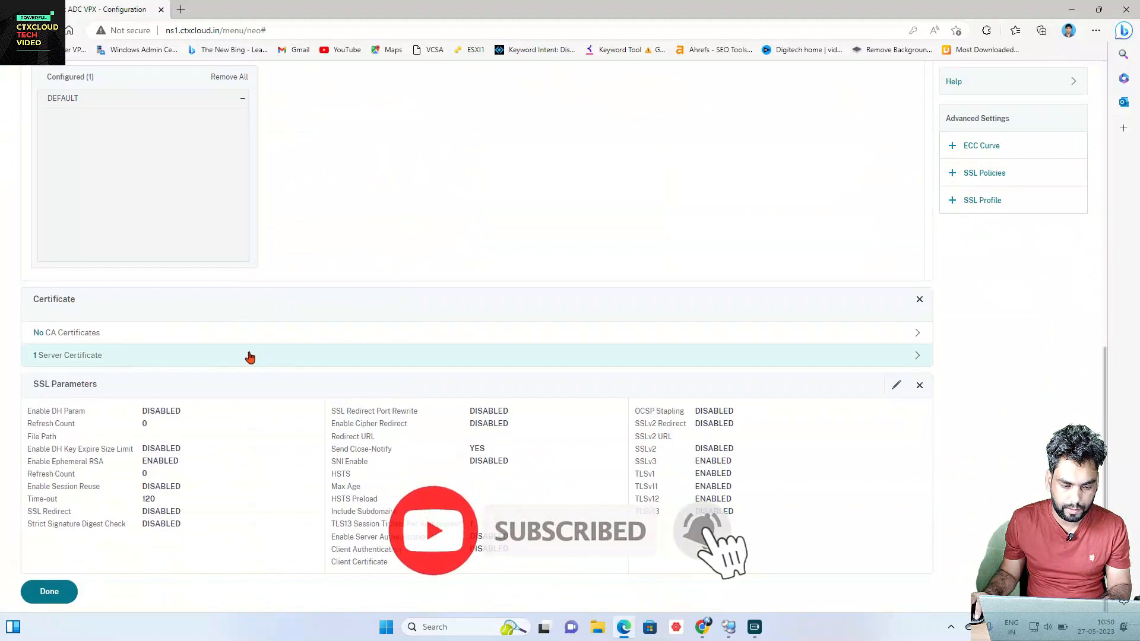
{"action": "left_click", "coordinate": [250, 357]}
{"action": "left_click", "coordinate": [306, 156]}
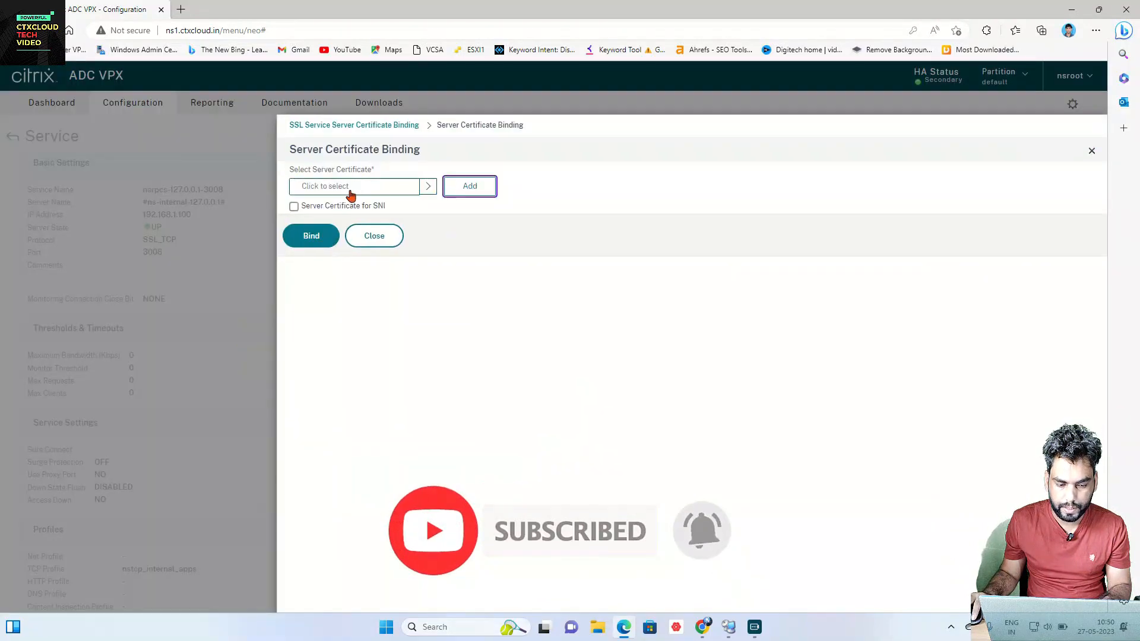
{"action": "left_click", "coordinate": [351, 195]}
{"action": "left_click", "coordinate": [308, 269]}
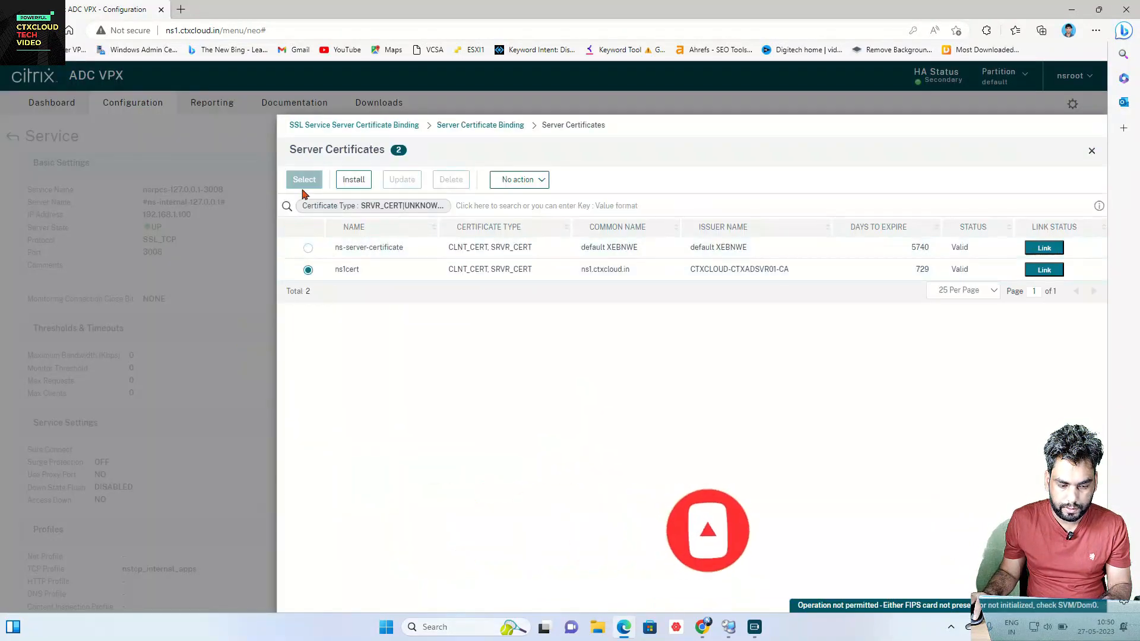
{"action": "left_click", "coordinate": [304, 181]}
{"action": "left_click", "coordinate": [311, 240]}
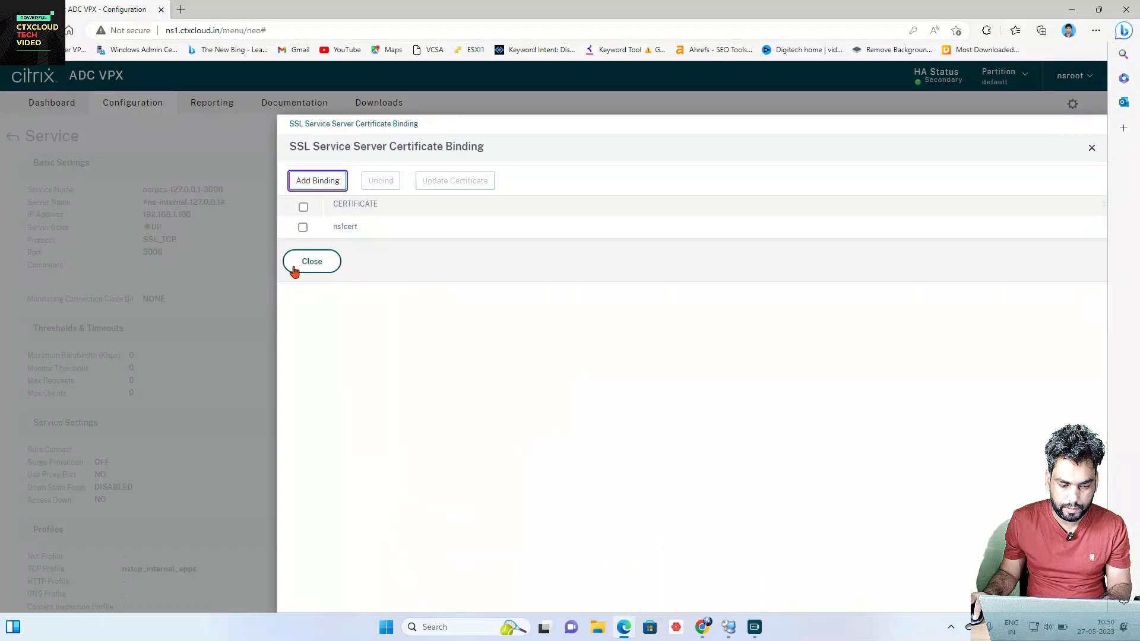
{"action": "left_click", "coordinate": [311, 261]}
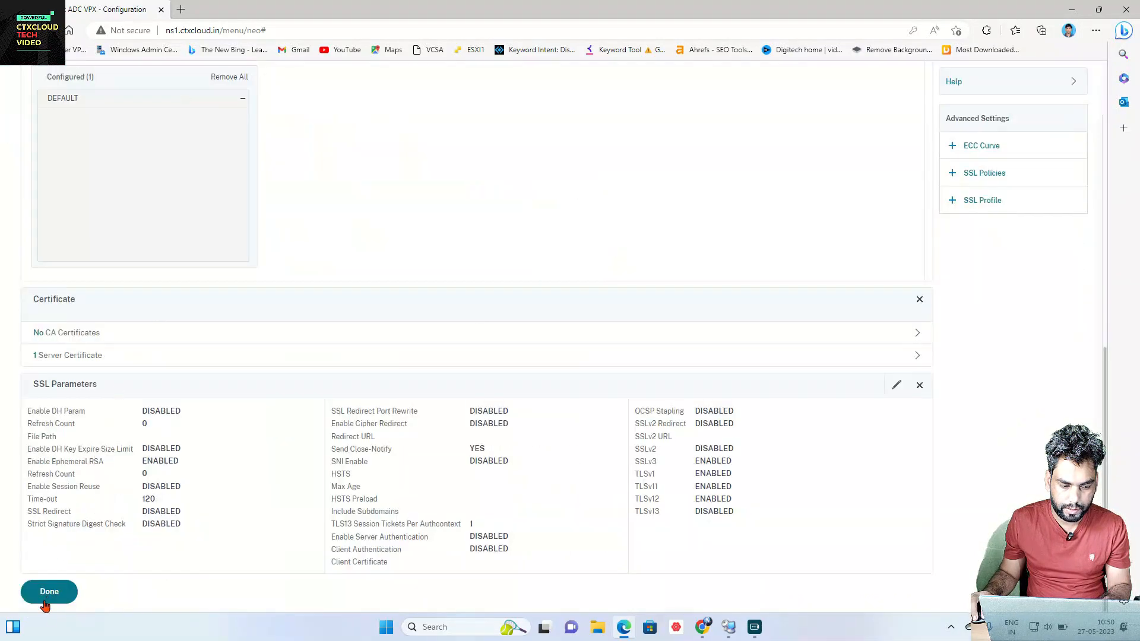
{"action": "left_click", "coordinate": [48, 592]}
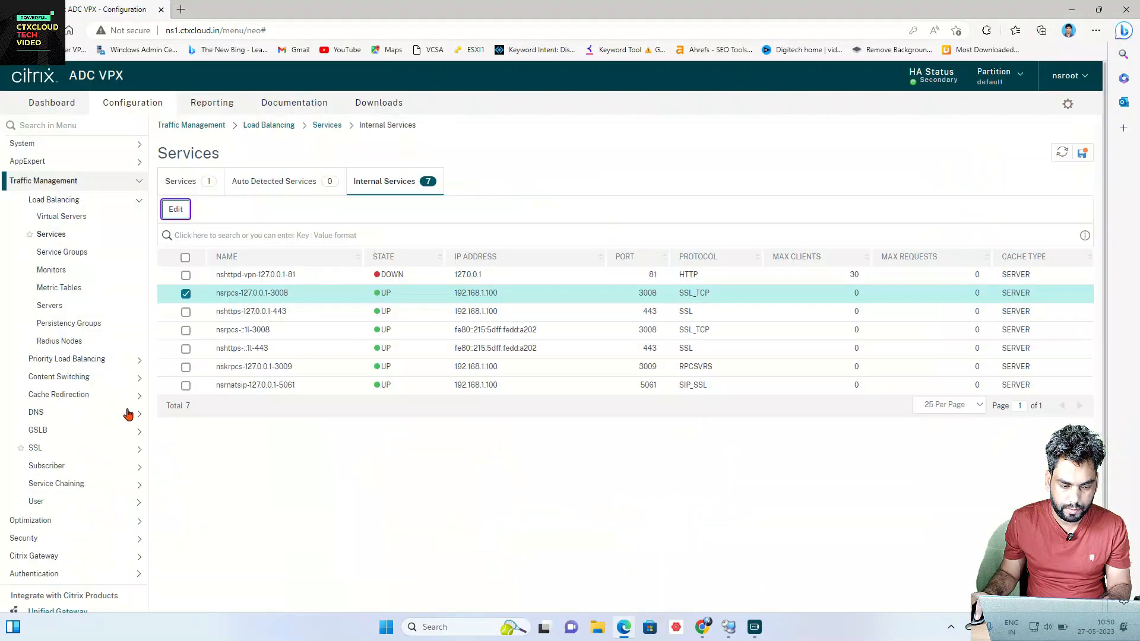
Step: Bind ns1cert as the server certificate of nshttps-127.0.0.1-443
{"action": "left_click", "coordinate": [185, 313]}
{"action": "left_click", "coordinate": [175, 210]}
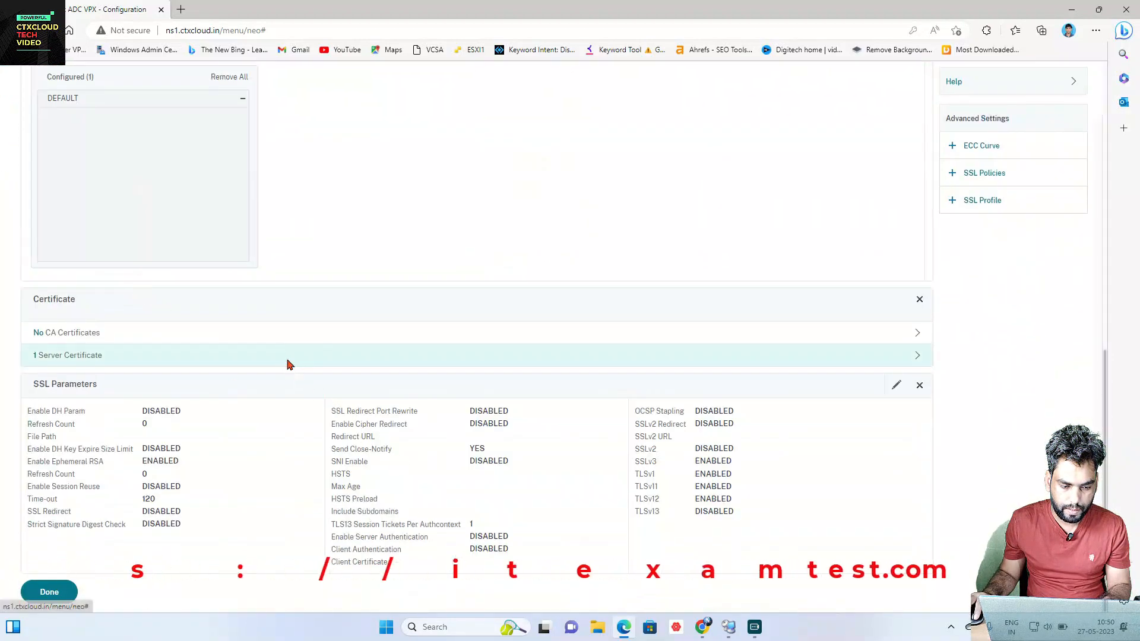
{"action": "left_click", "coordinate": [330, 355]}
{"action": "left_click", "coordinate": [316, 164]}
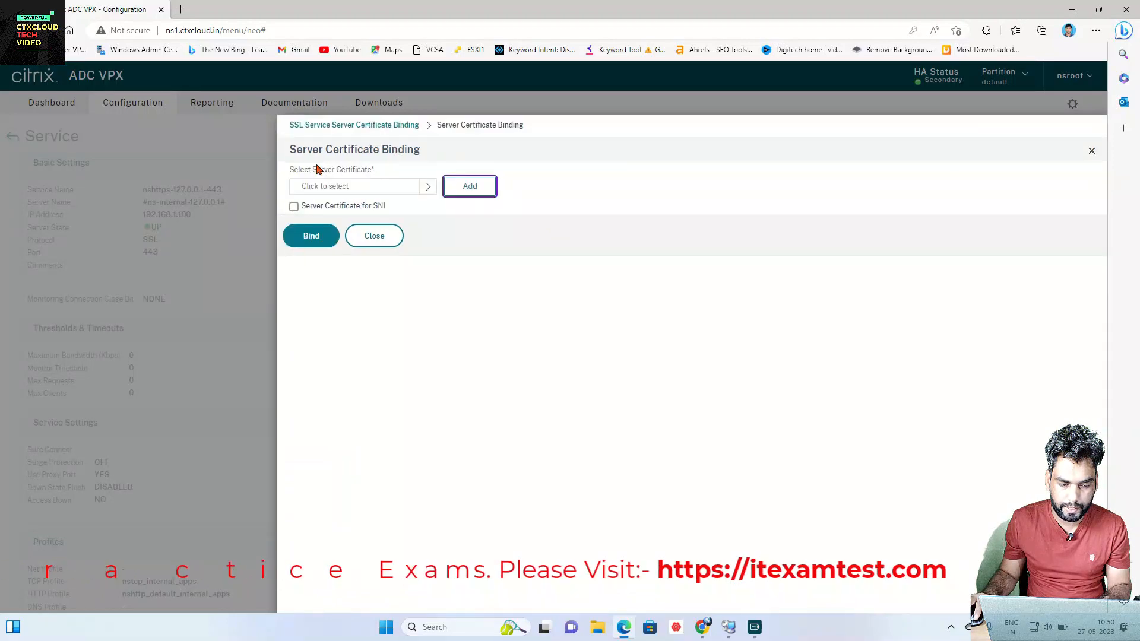
{"action": "left_click", "coordinate": [395, 187]}
{"action": "double_click", "coordinate": [308, 270]}
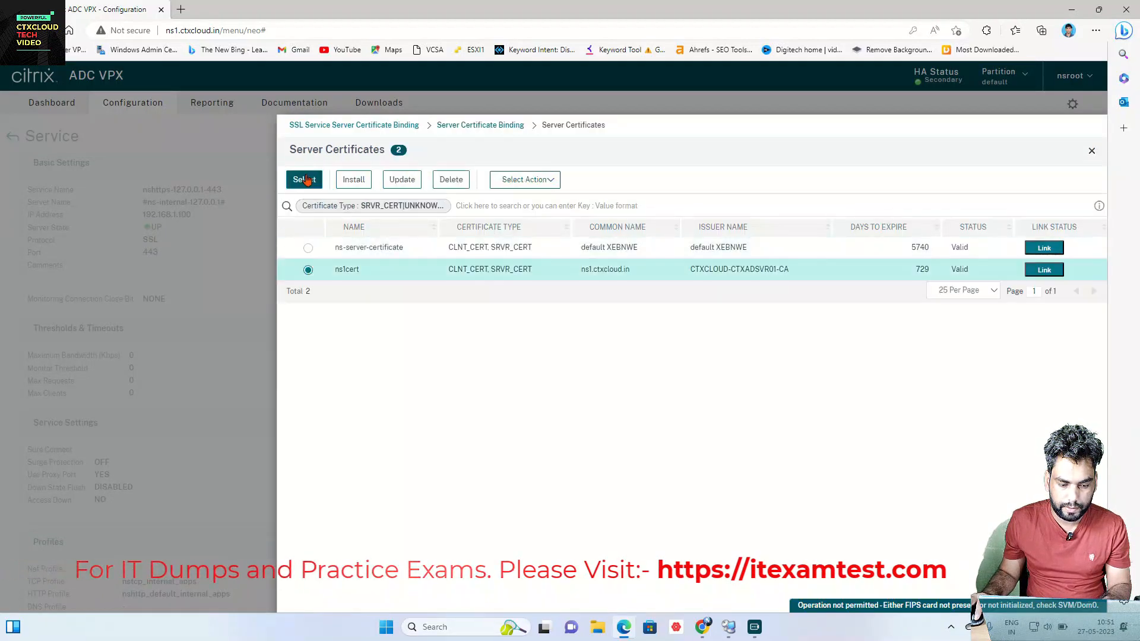
{"action": "left_click", "coordinate": [312, 242]}
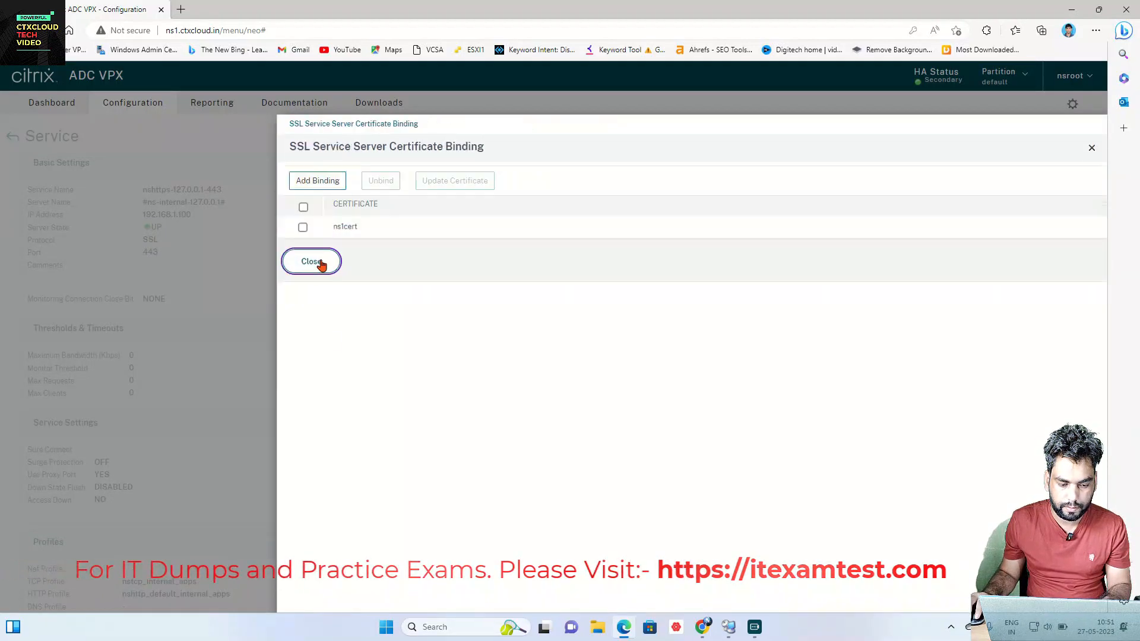
{"action": "left_click", "coordinate": [312, 262]}
{"action": "left_click", "coordinate": [45, 588]}
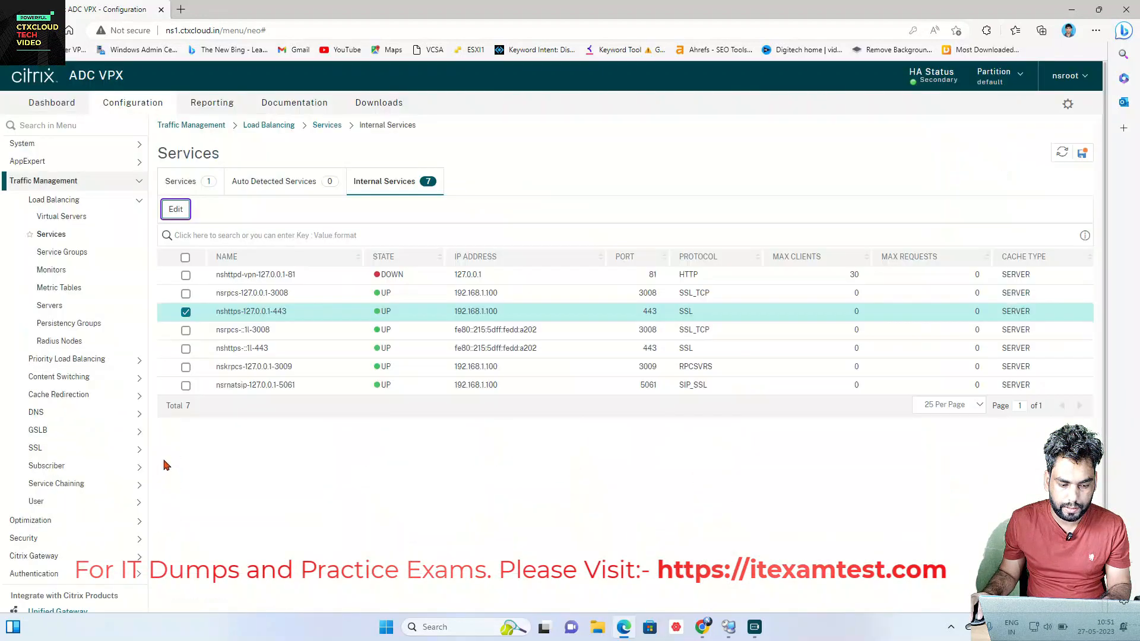
Step: Bind ns1cert as the server certificate of internal service nsrpcs-::1l-3008
{"action": "left_click", "coordinate": [186, 330]}
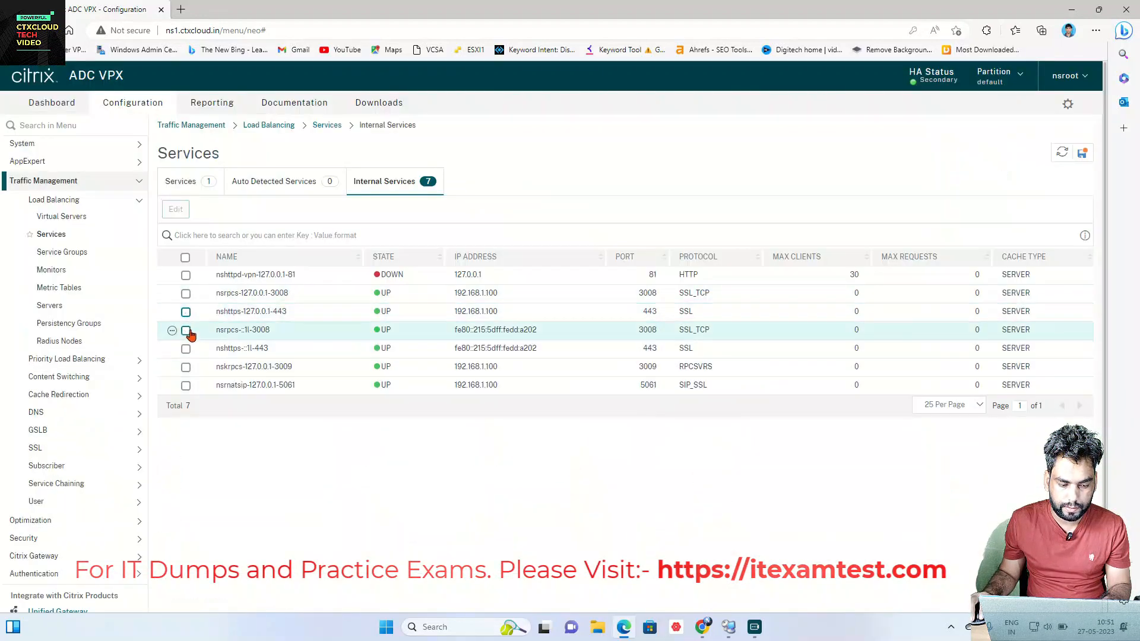
{"action": "left_click", "coordinate": [176, 209]}
{"action": "scroll", "coordinate": [234, 326], "scroll_direction": "down", "scroll_amount": 15}
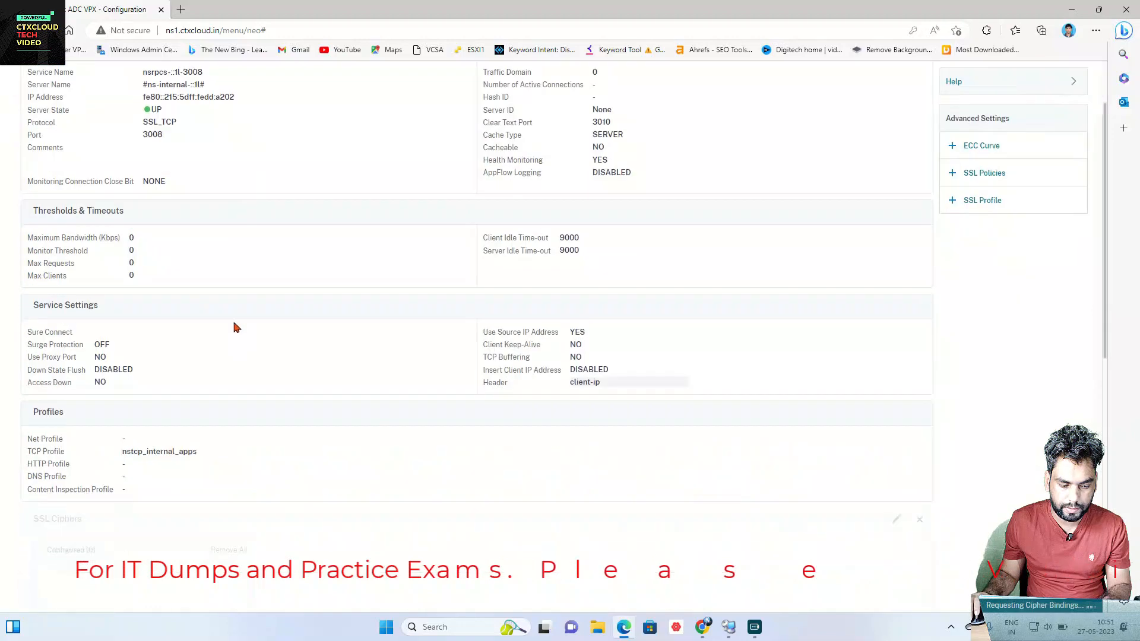
{"action": "left_click", "coordinate": [188, 365]}
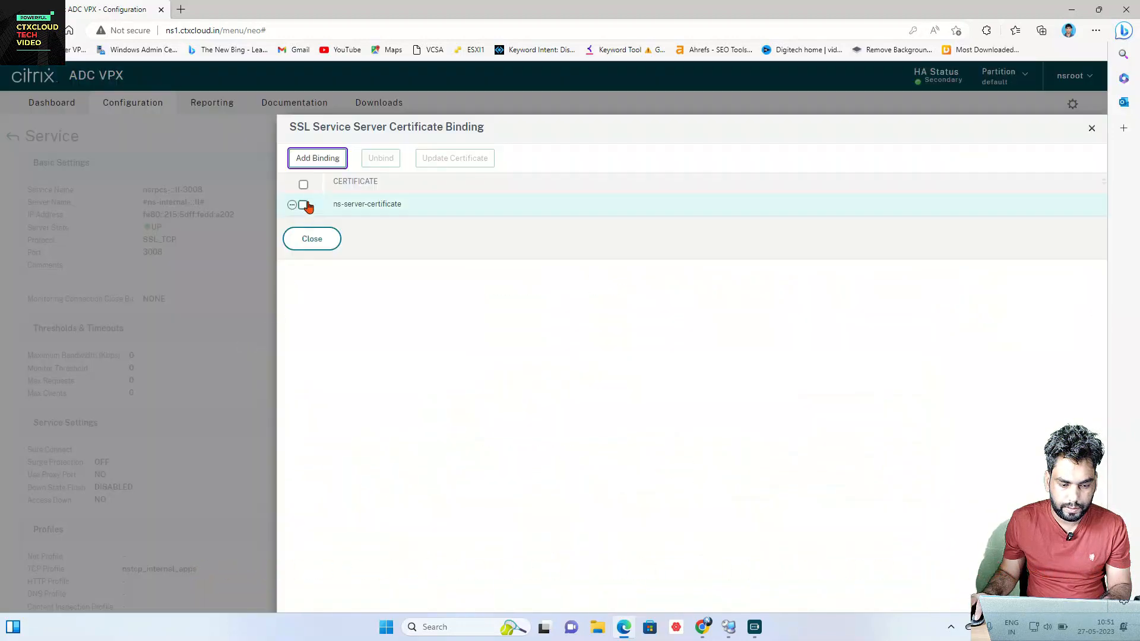
{"action": "left_click", "coordinate": [313, 160]}
{"action": "left_click", "coordinate": [345, 192]}
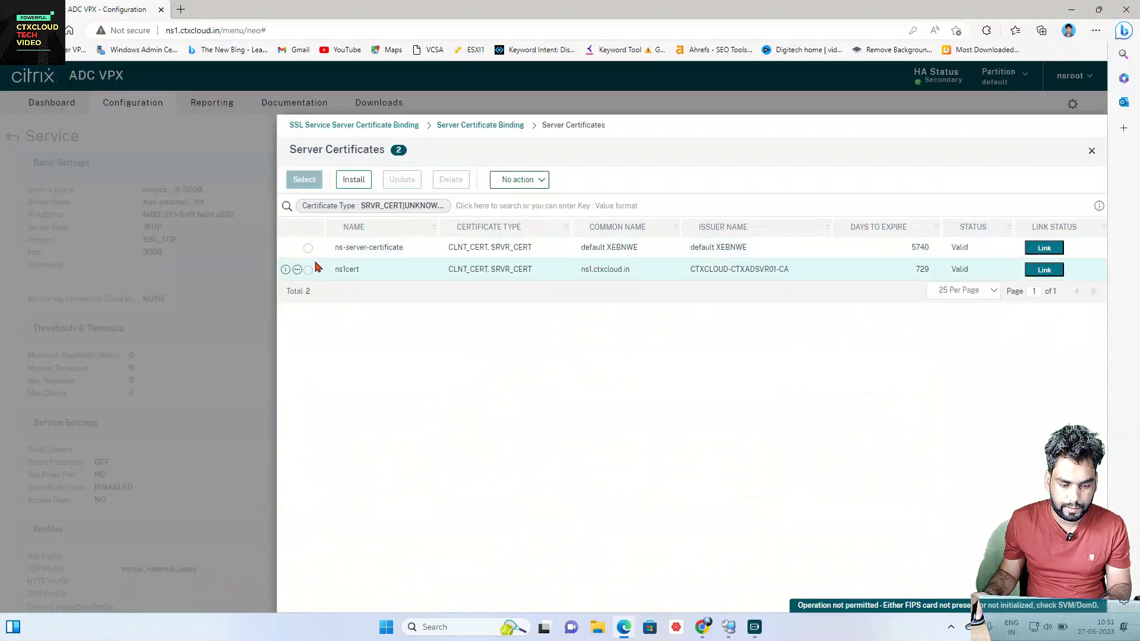
{"action": "left_click", "coordinate": [308, 271]}
{"action": "left_click", "coordinate": [304, 179]}
{"action": "left_click", "coordinate": [309, 237]}
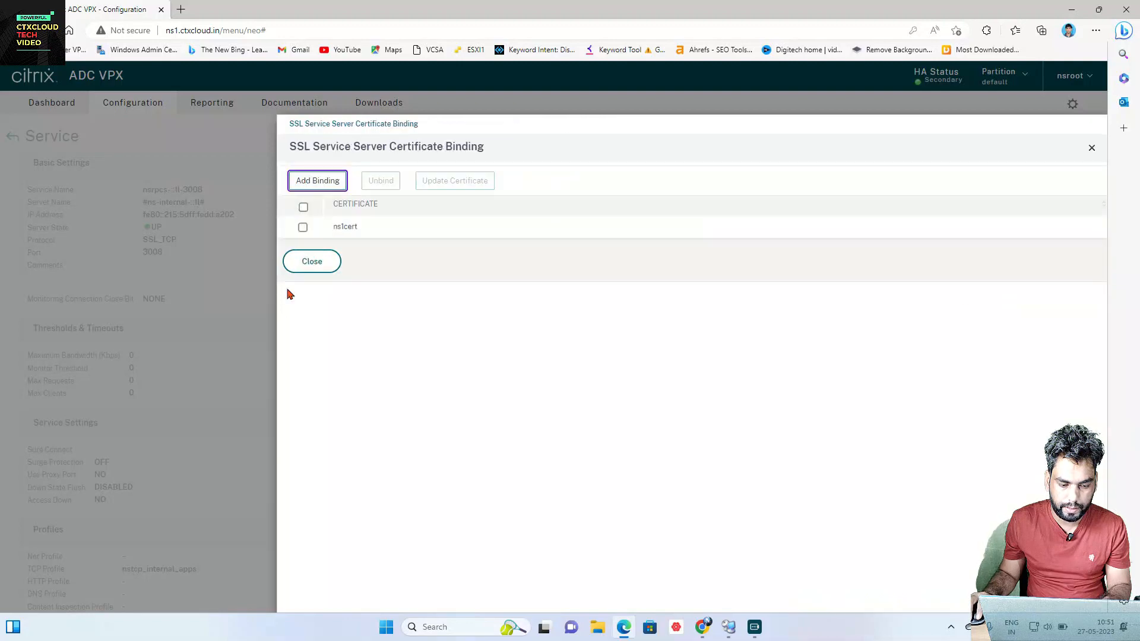
{"action": "left_click", "coordinate": [312, 262]}
{"action": "scroll", "coordinate": [208, 323], "scroll_direction": "down", "scroll_amount": 10}
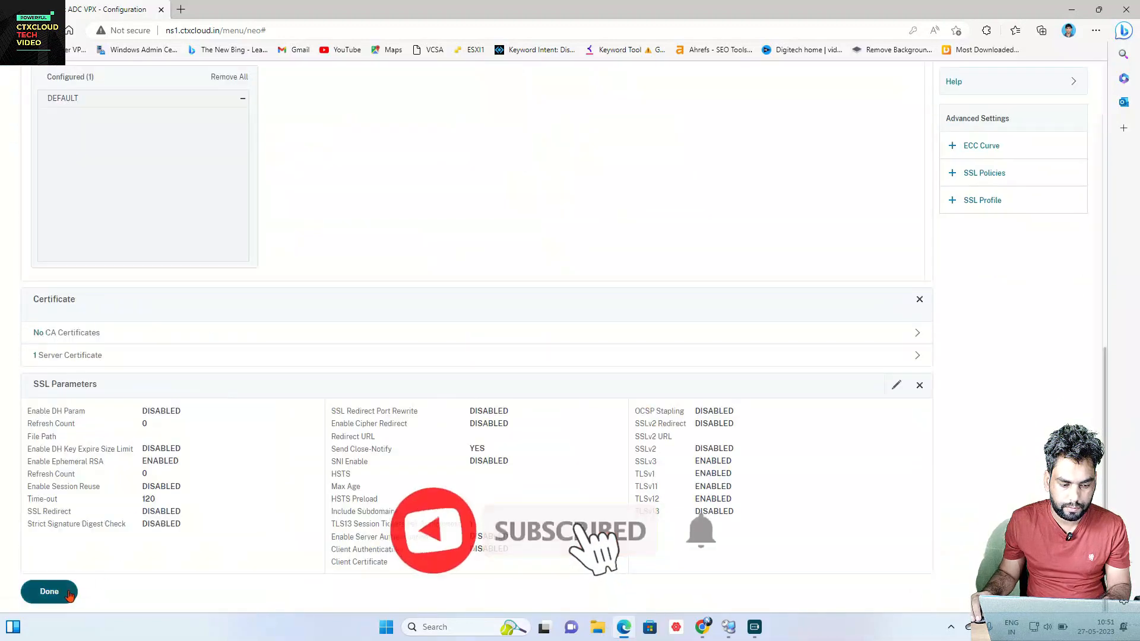
{"action": "left_click", "coordinate": [44, 591]}
Step: Bind ns1cert as the server certificate of internal service nshttps-::1l-443
{"action": "left_click", "coordinate": [186, 330]}
{"action": "left_click", "coordinate": [186, 349]}
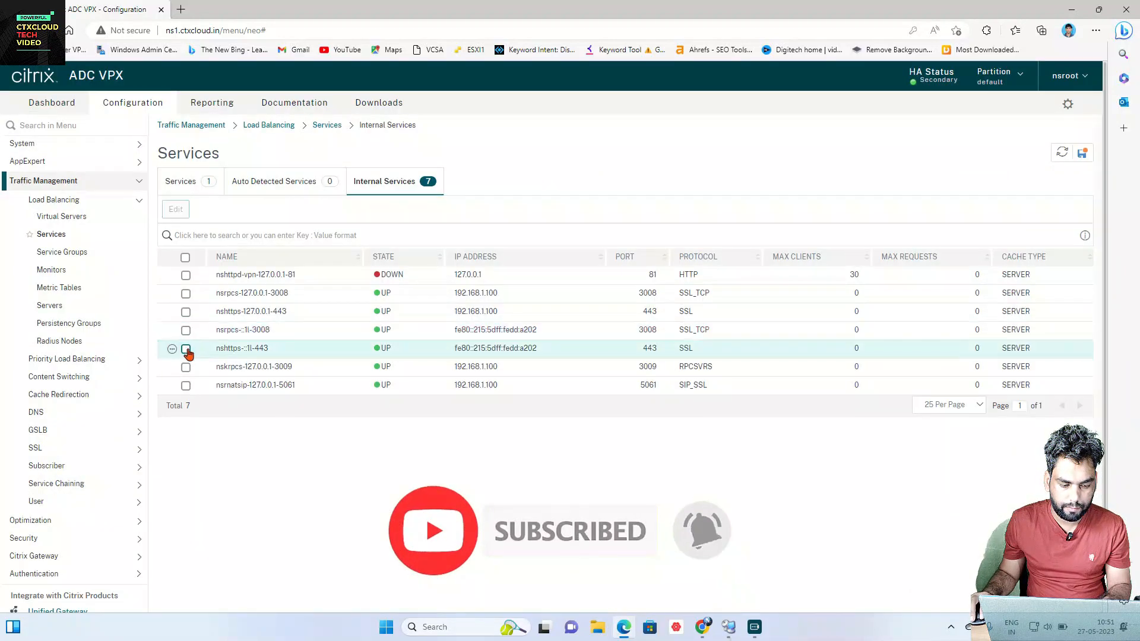
{"action": "left_click", "coordinate": [176, 209]}
{"action": "scroll", "coordinate": [173, 326], "scroll_direction": "down", "scroll_amount": 10}
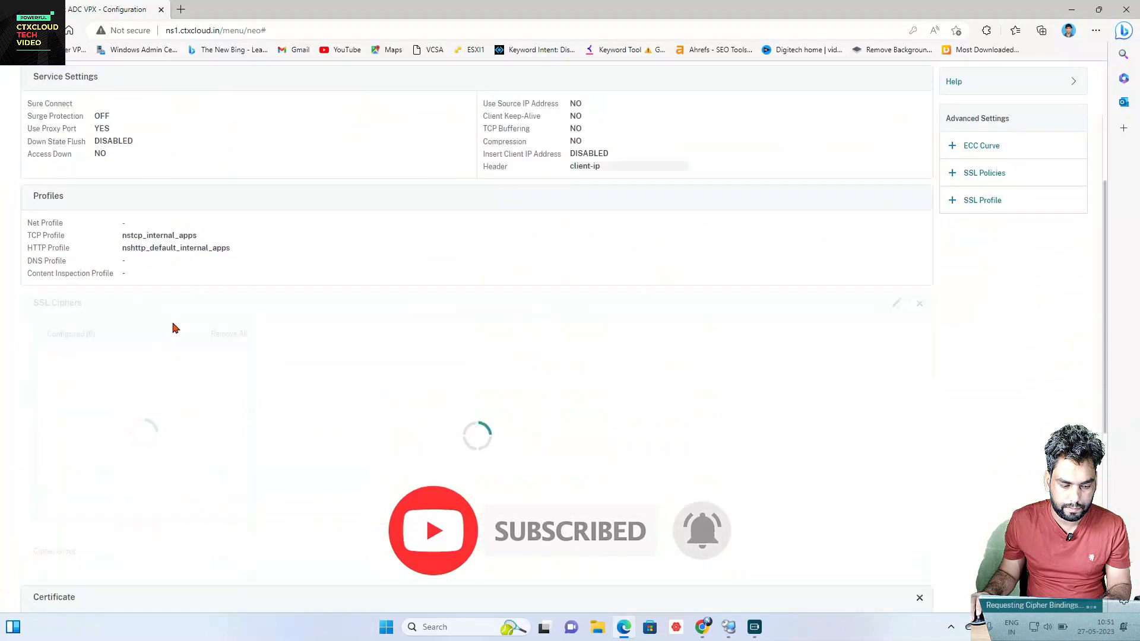
{"action": "left_click", "coordinate": [169, 355]}
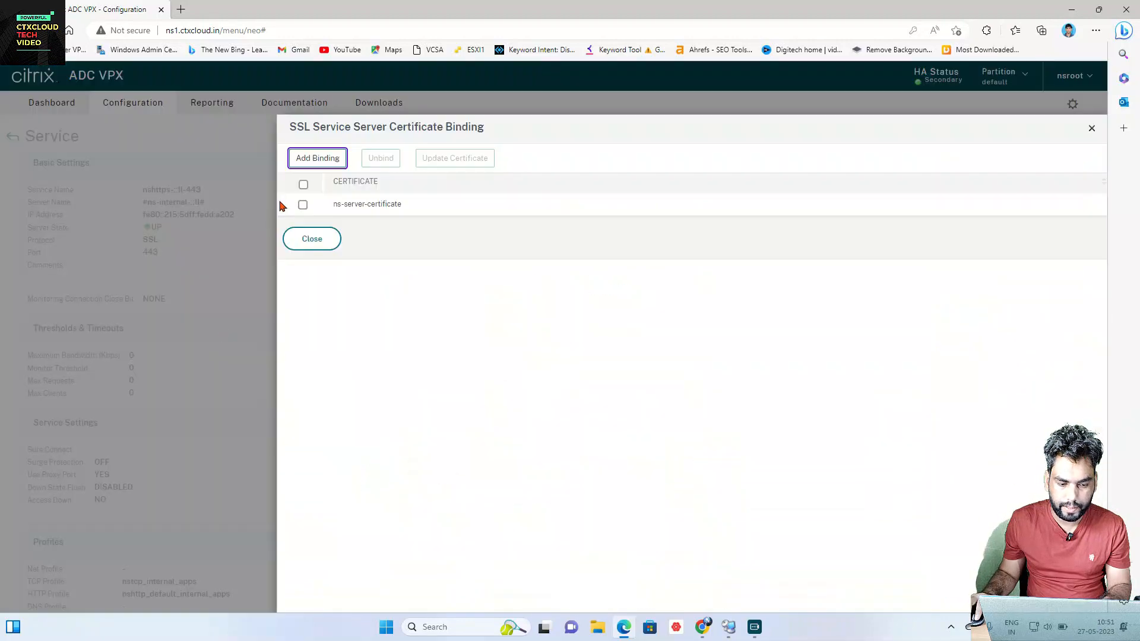
{"action": "left_click", "coordinate": [316, 153]}
{"action": "left_click", "coordinate": [325, 189]}
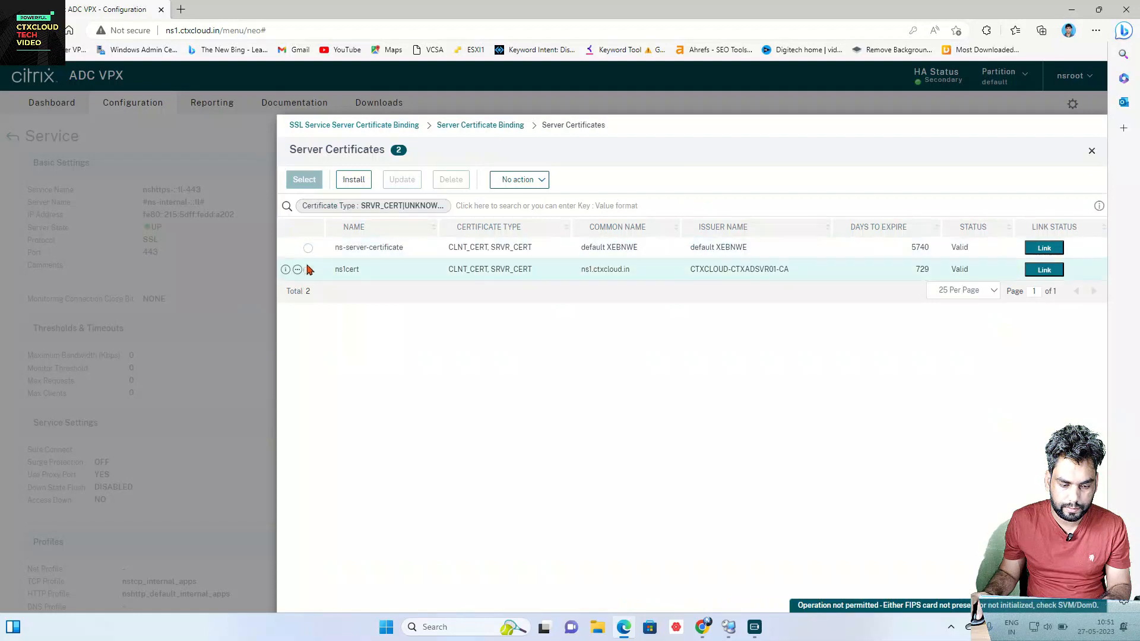
{"action": "left_click", "coordinate": [307, 269]}
{"action": "left_click", "coordinate": [300, 181]}
{"action": "left_click", "coordinate": [310, 237]}
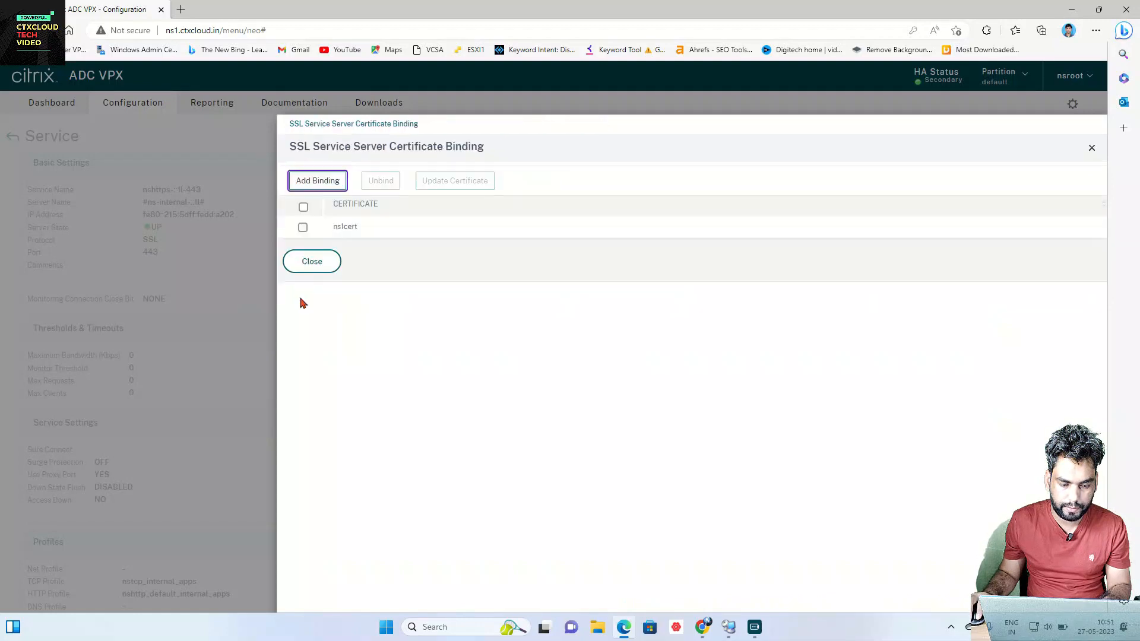
{"action": "left_click", "coordinate": [311, 261]}
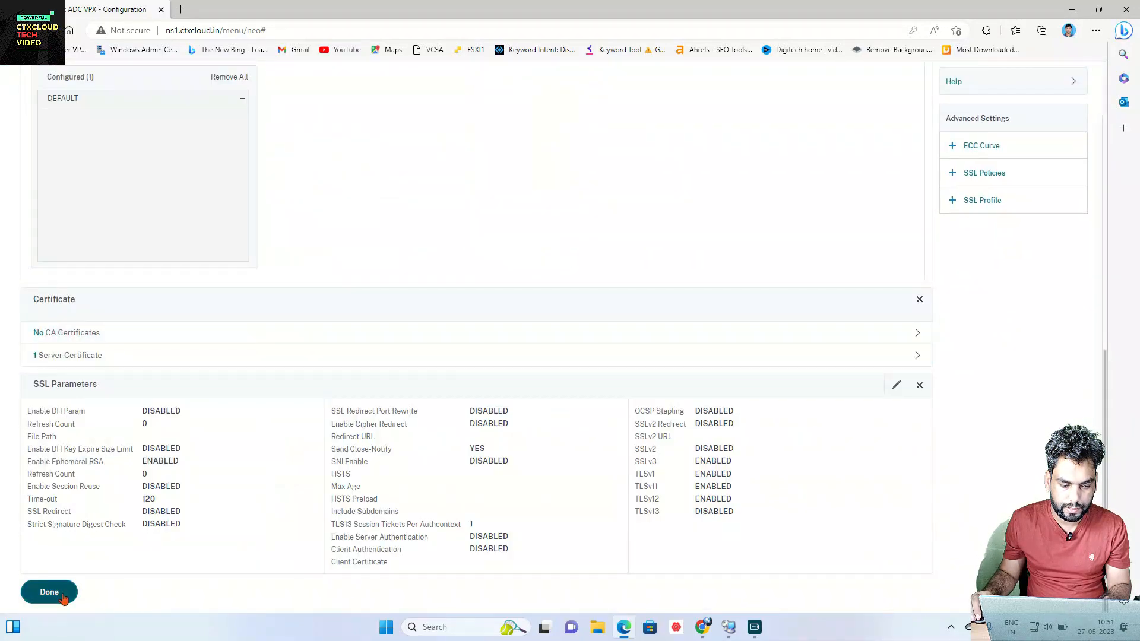
{"action": "left_click", "coordinate": [49, 592]}
Step: Bind ns1cert as the server certificate of internal service nskrpcs-127.0.0.1-3009
{"action": "left_click", "coordinate": [185, 349]}
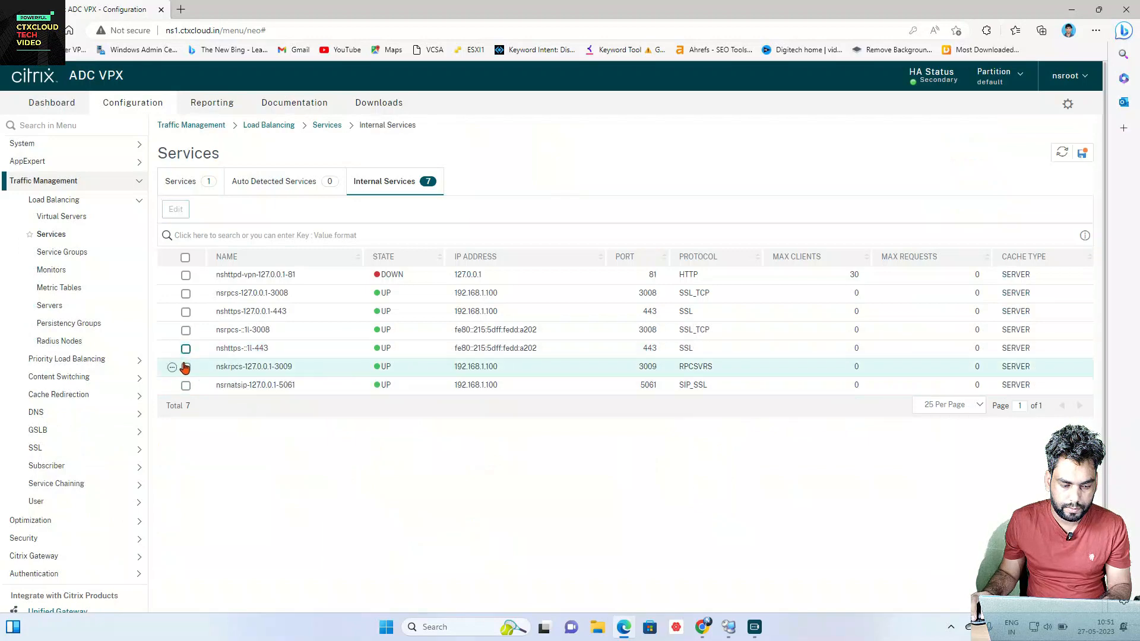
{"action": "left_click", "coordinate": [187, 210]}
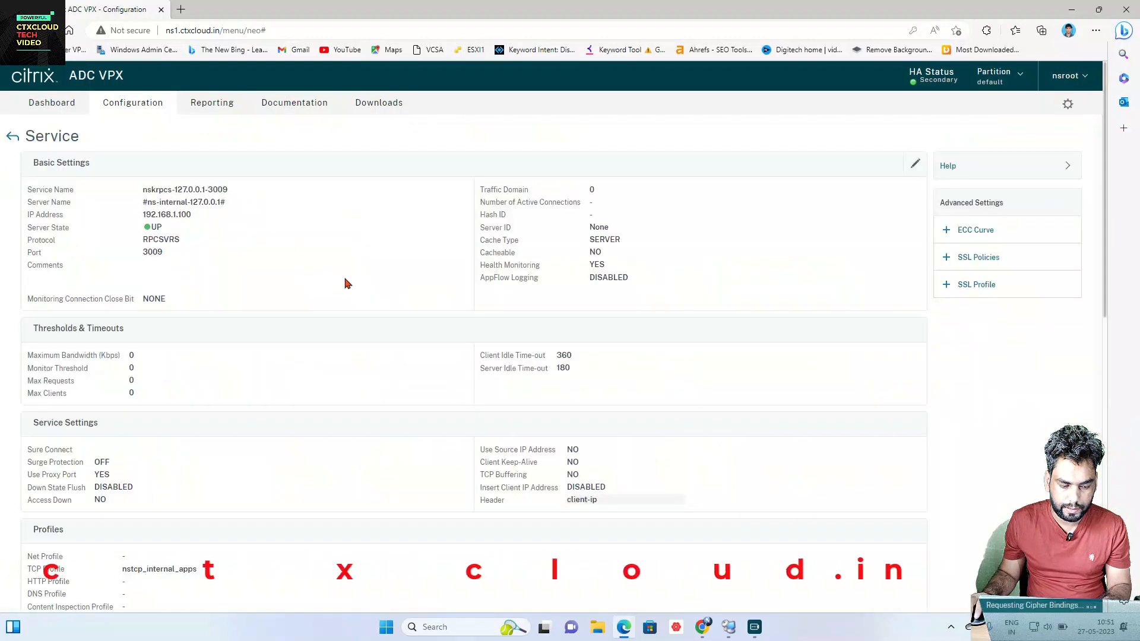
{"action": "scroll", "coordinate": [338, 284], "scroll_direction": "down", "scroll_amount": 7}
{"action": "left_click", "coordinate": [242, 354]}
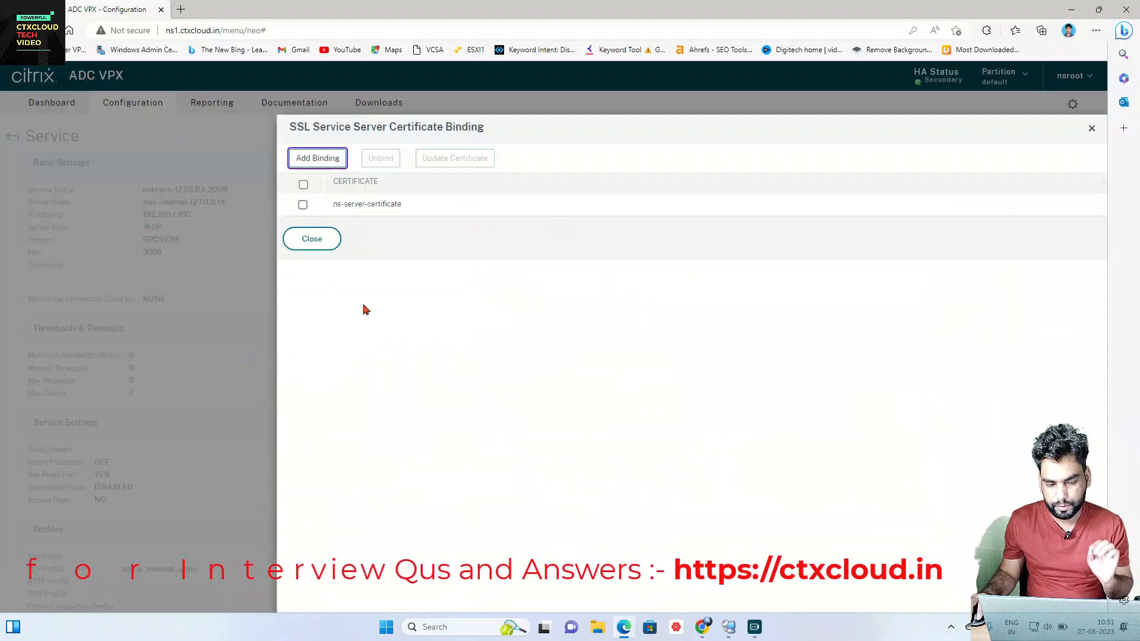
{"action": "left_click", "coordinate": [321, 167]}
{"action": "left_click", "coordinate": [320, 186]}
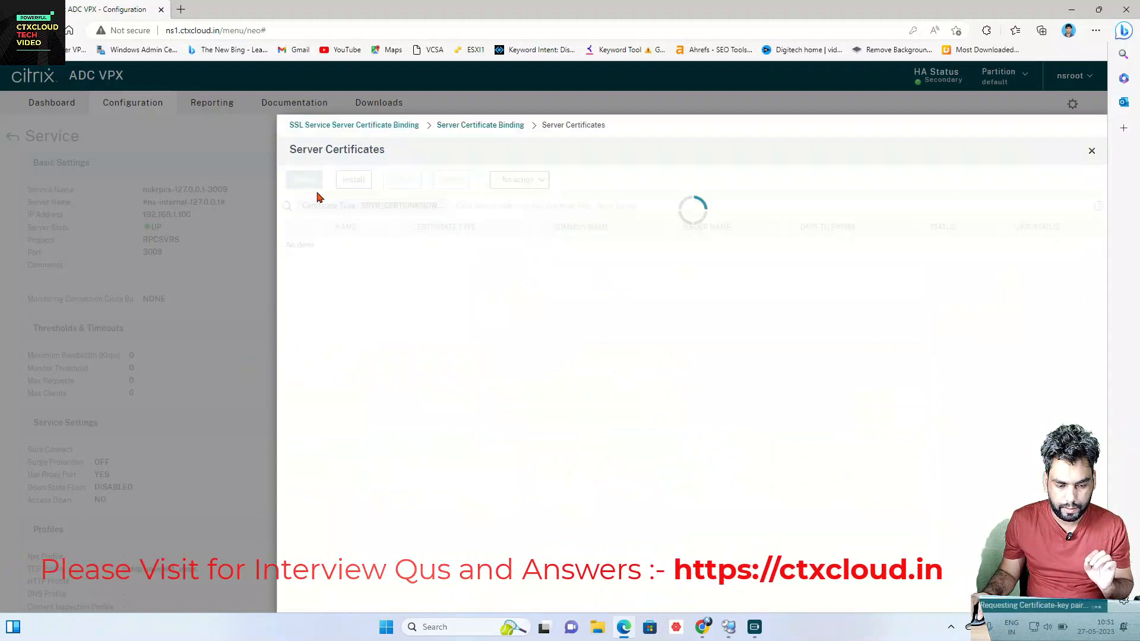
{"action": "left_click", "coordinate": [308, 270]}
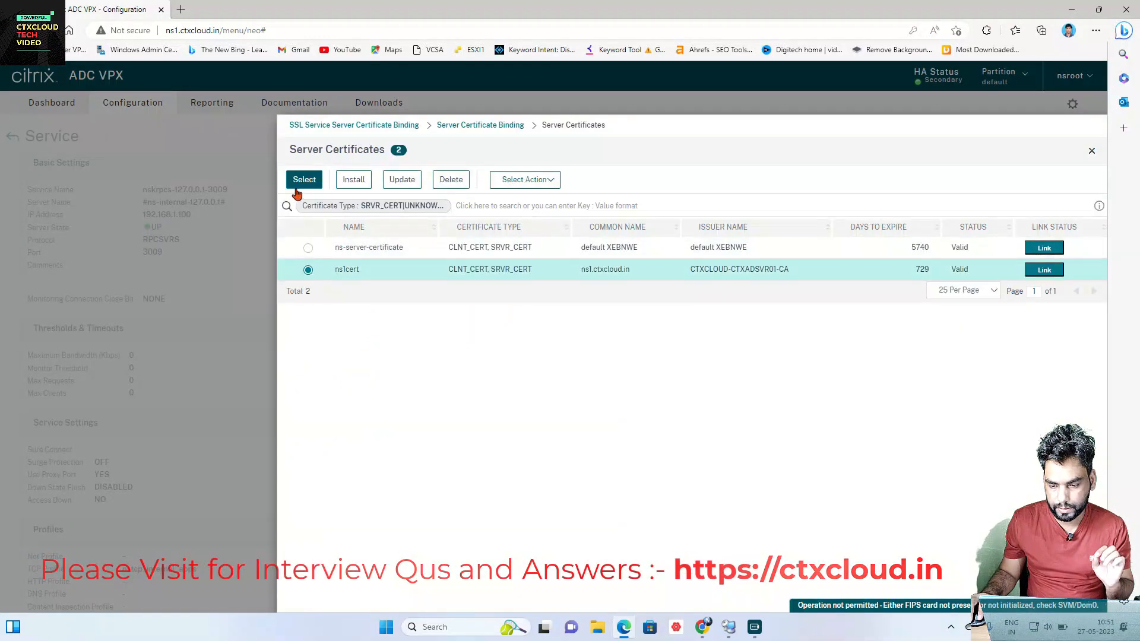
{"action": "left_click", "coordinate": [300, 181]}
{"action": "left_click", "coordinate": [299, 239]}
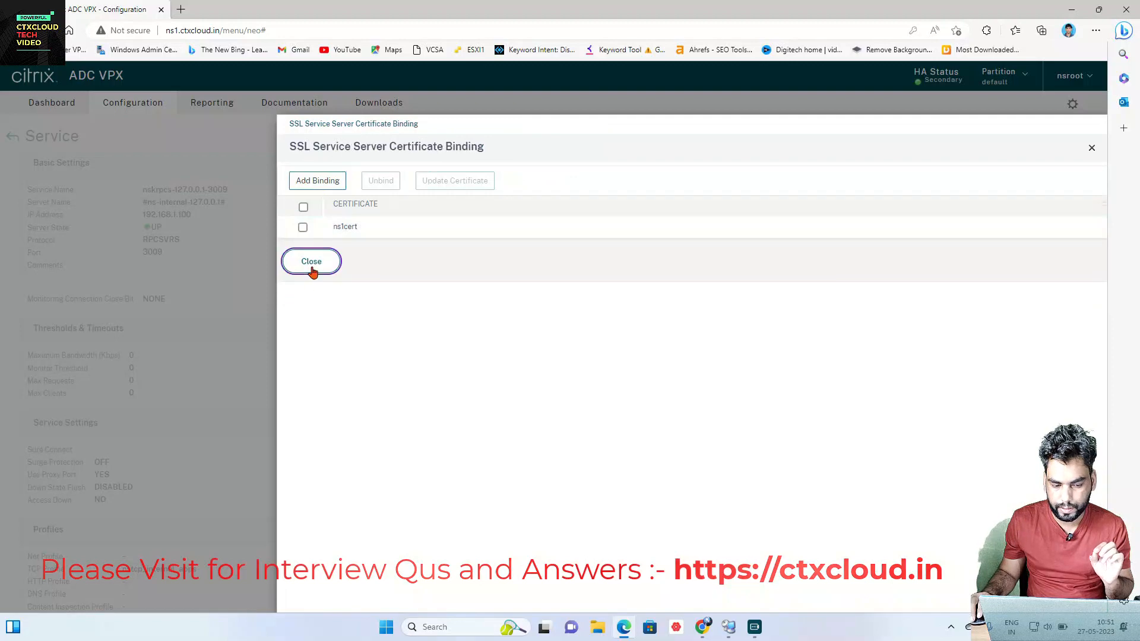
{"action": "left_click", "coordinate": [306, 262]}
{"action": "left_click", "coordinate": [50, 592]}
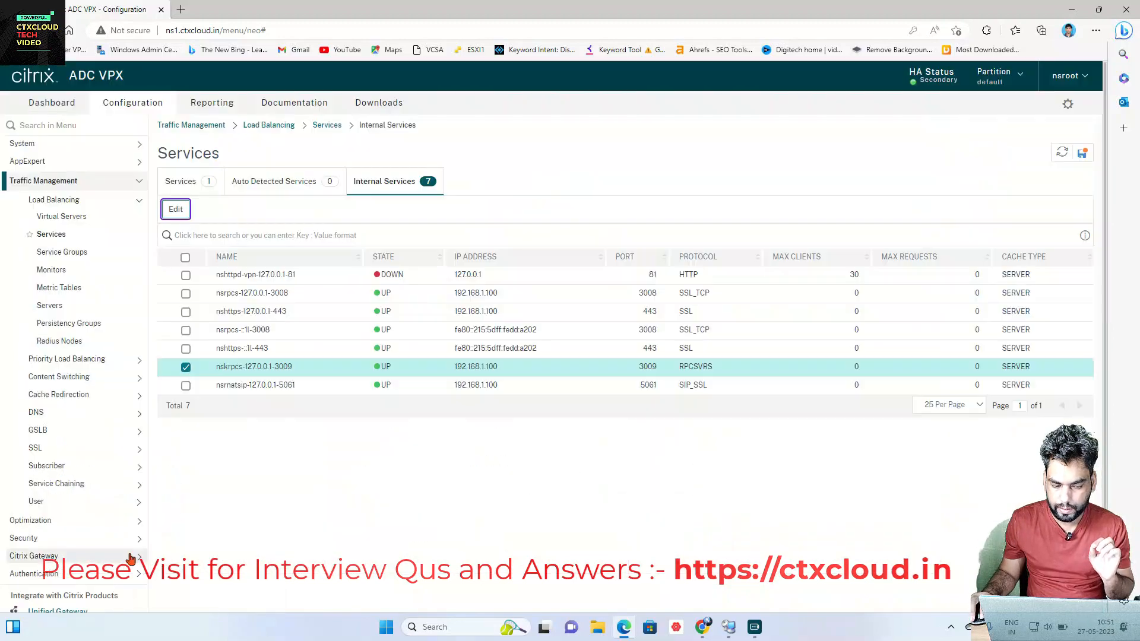
Step: Bind ns1cert to service nsrnatsip-127.0.0.1-5061, then save the running configuration
{"action": "left_click", "coordinate": [186, 386]}
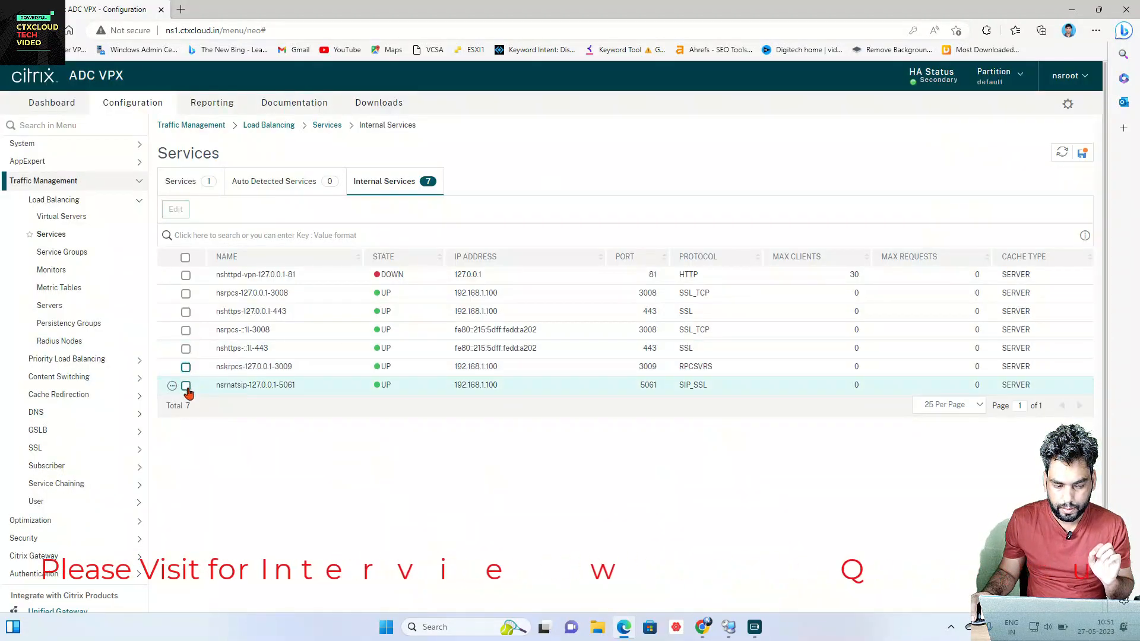
{"action": "left_click", "coordinate": [176, 210]}
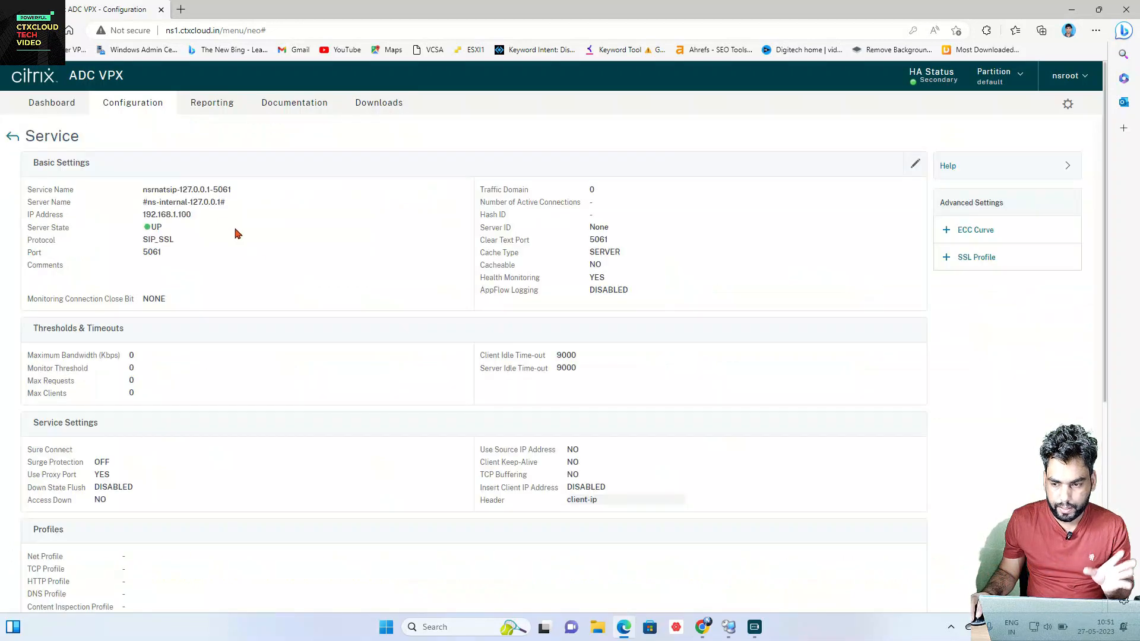
{"action": "scroll", "coordinate": [240, 331], "scroll_direction": "down", "scroll_amount": 6}
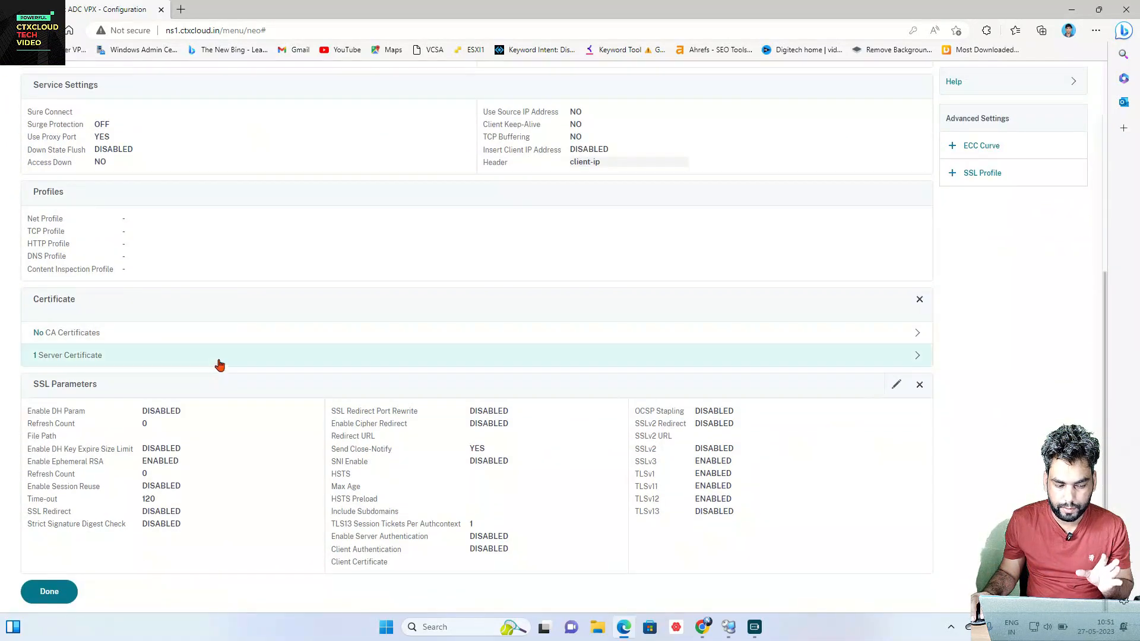
{"action": "left_click", "coordinate": [219, 365]}
{"action": "left_click", "coordinate": [309, 160]}
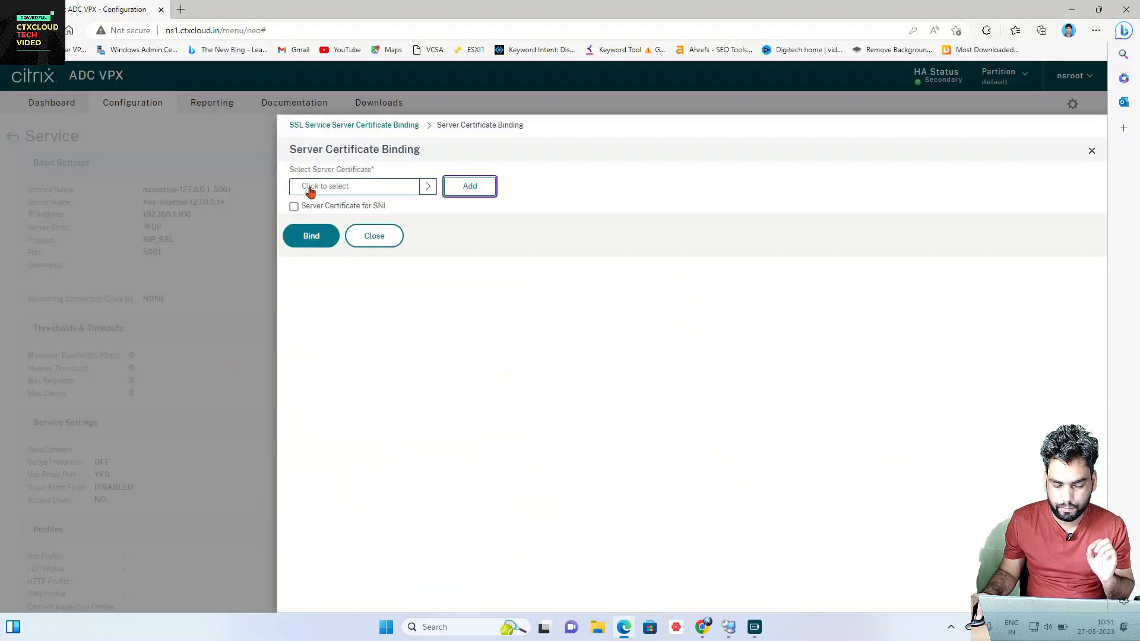
{"action": "left_click", "coordinate": [309, 187]}
{"action": "left_click", "coordinate": [308, 269]}
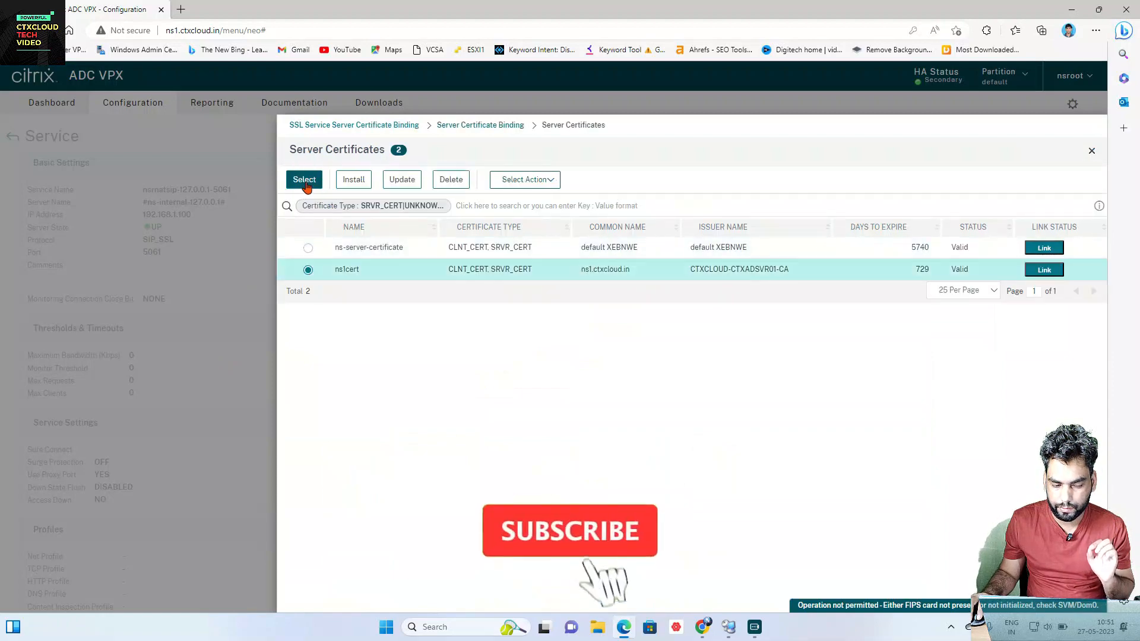
{"action": "left_click", "coordinate": [304, 179]}
{"action": "left_click", "coordinate": [308, 238]}
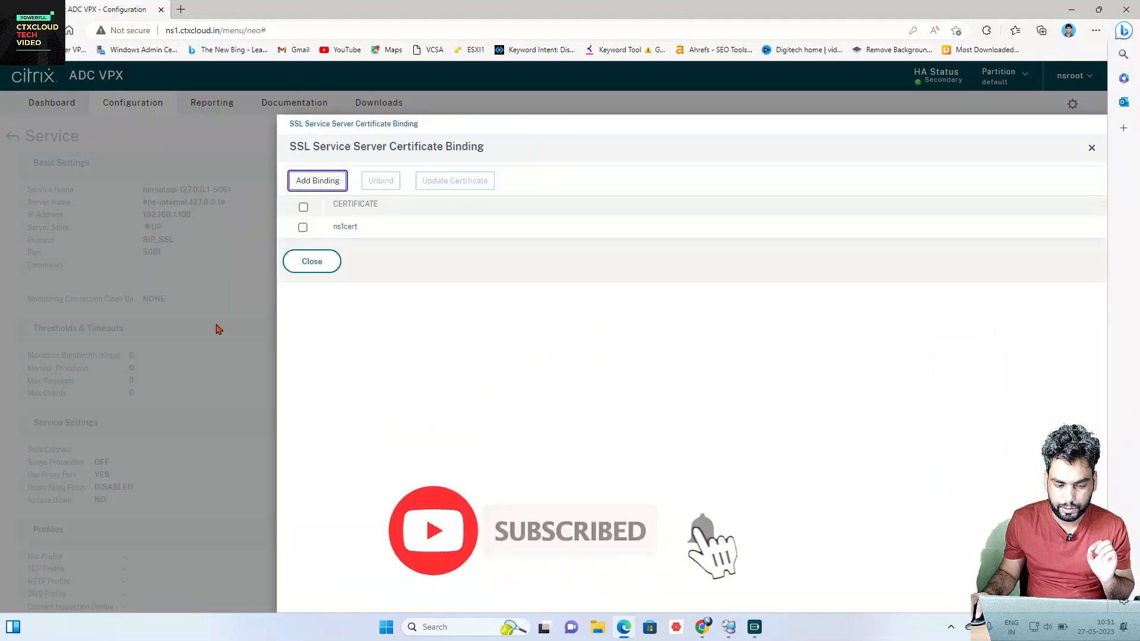
{"action": "left_click", "coordinate": [329, 262]}
{"action": "scroll", "coordinate": [162, 389], "scroll_direction": "down", "scroll_amount": 5}
{"action": "left_click", "coordinate": [50, 592]}
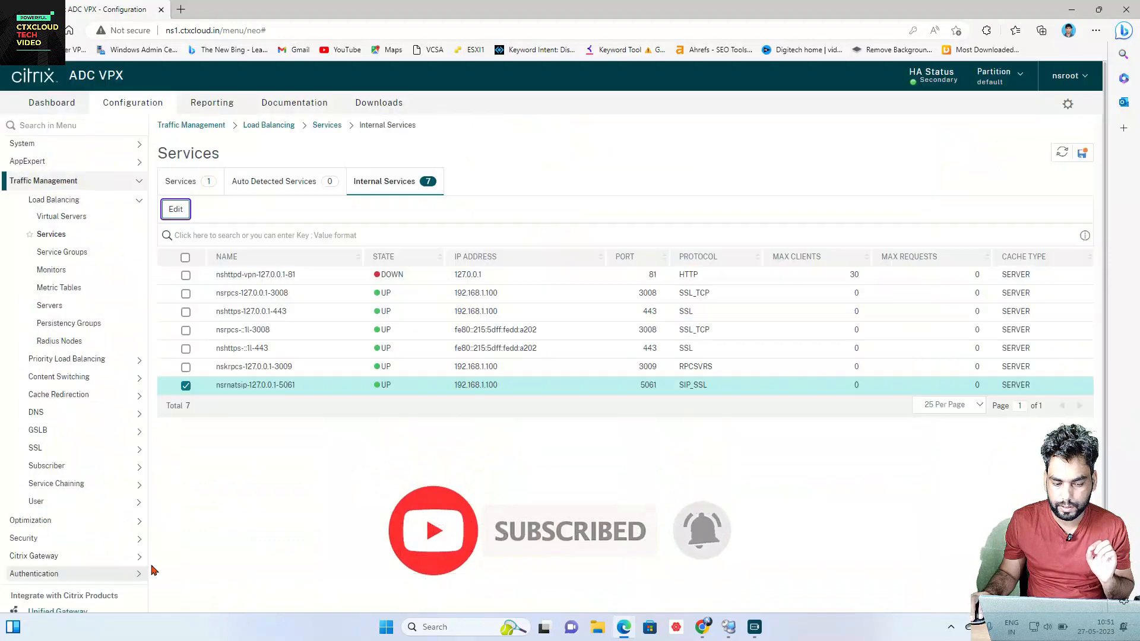
{"action": "left_click", "coordinate": [1083, 154]}
{"action": "left_click", "coordinate": [605, 378]}
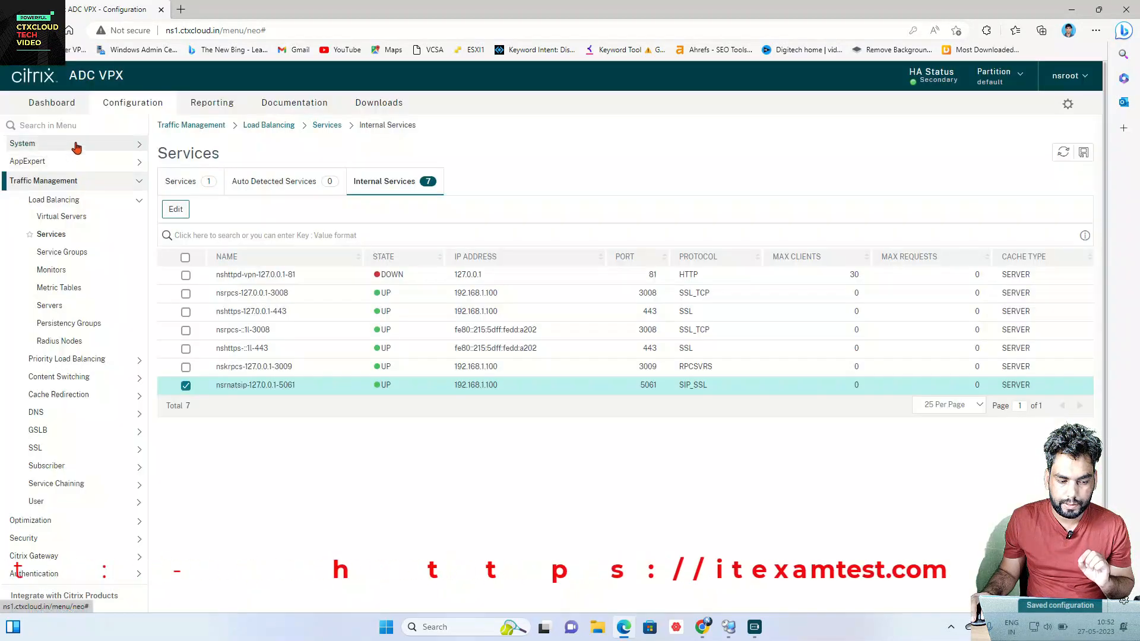
Step: Restrict NSIP 192.168.1.100 to Secure Access Only and accept reloading the GUI over HTTPS
{"action": "left_click", "coordinate": [71, 144]}
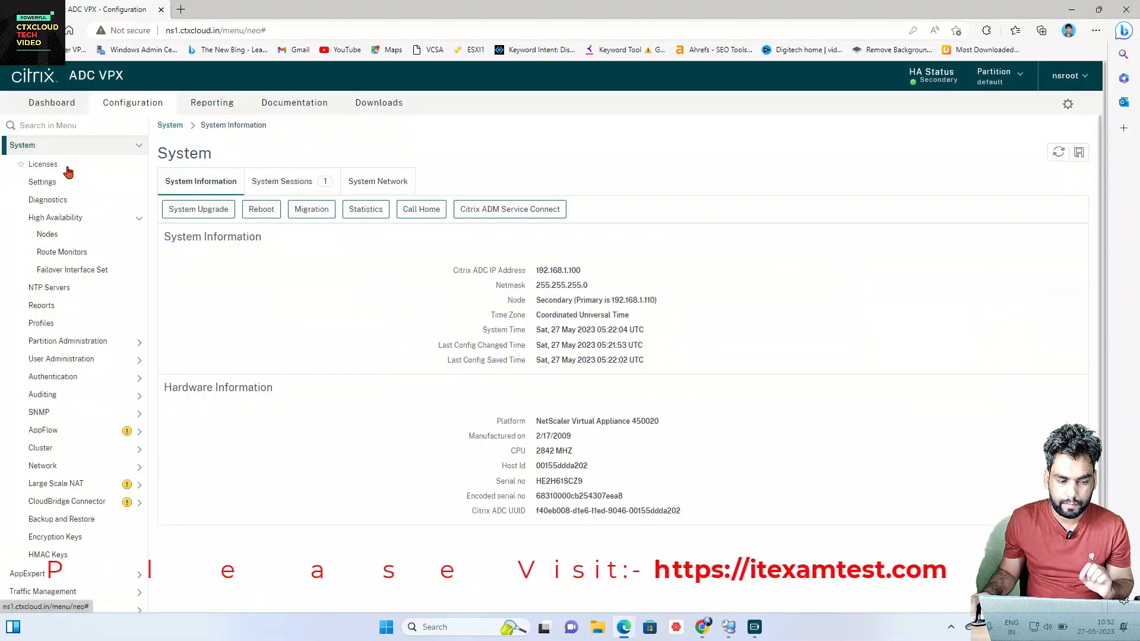
{"action": "left_click", "coordinate": [64, 127]}
{"action": "type", "text": "ip"}
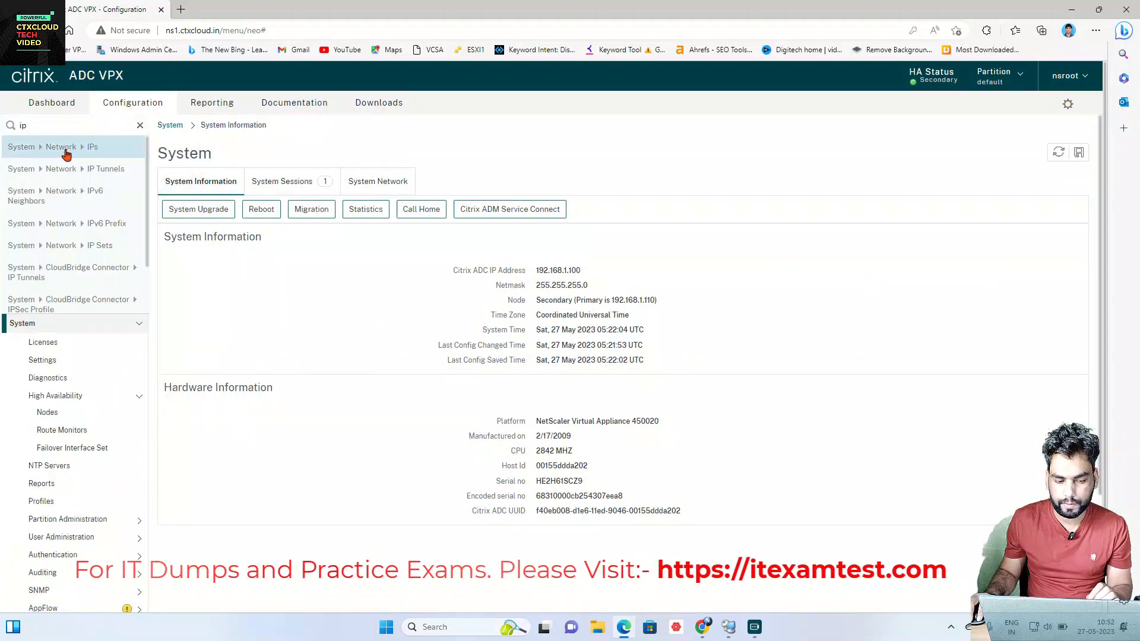
{"action": "left_click", "coordinate": [66, 152]}
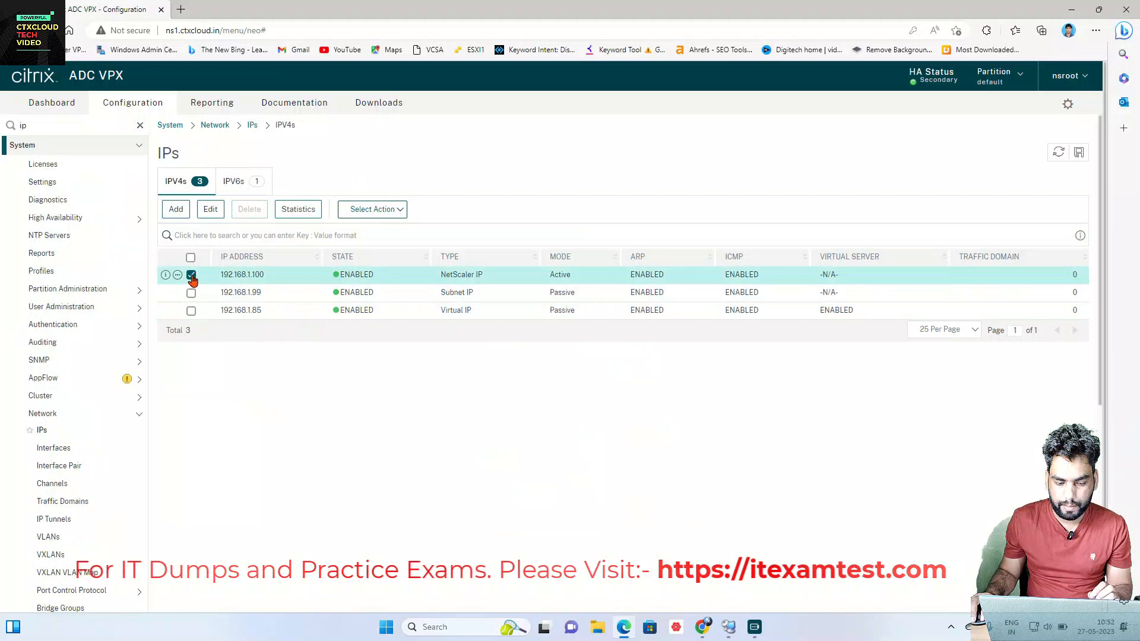
{"action": "left_click", "coordinate": [209, 212]}
{"action": "scroll", "coordinate": [305, 318], "scroll_direction": "down", "scroll_amount": 10}
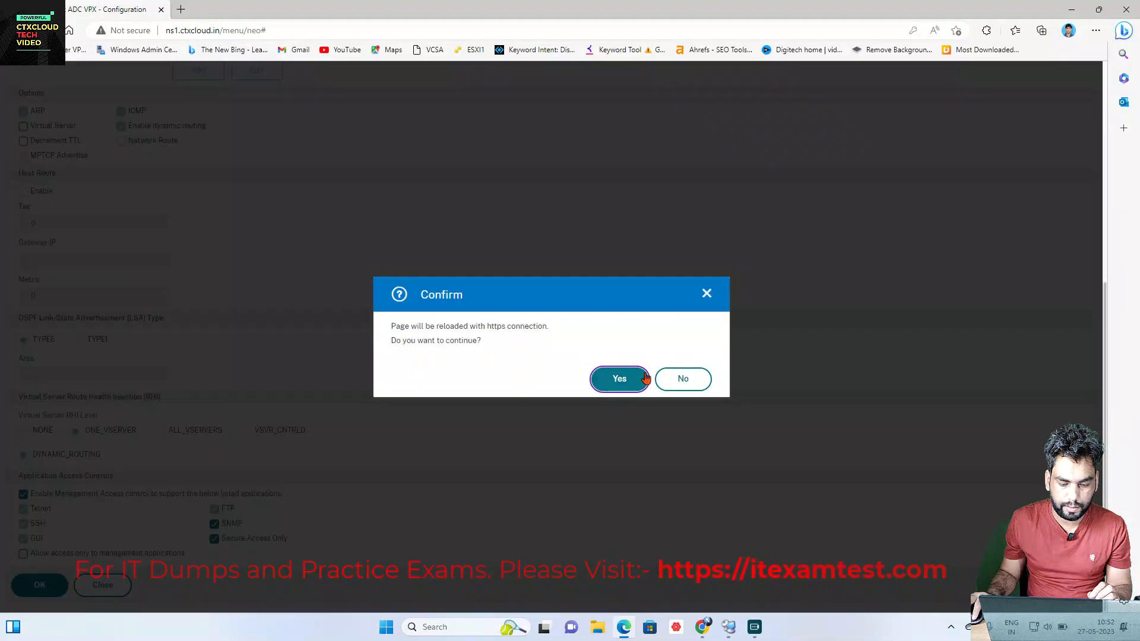
{"action": "left_click", "coordinate": [645, 378]}
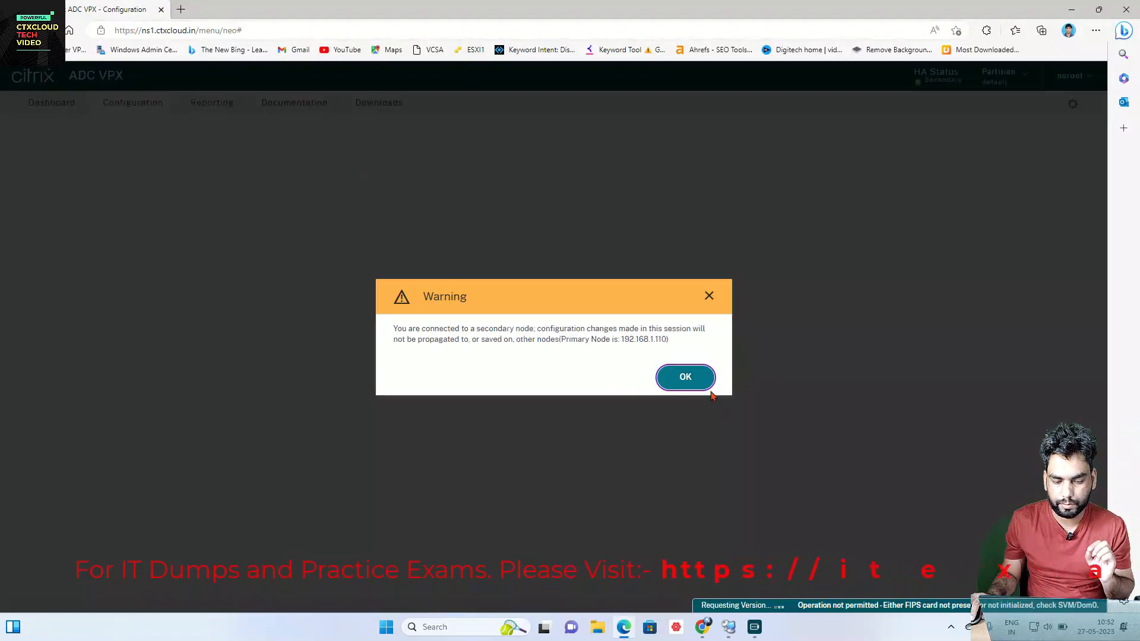
{"action": "left_click", "coordinate": [709, 388]}
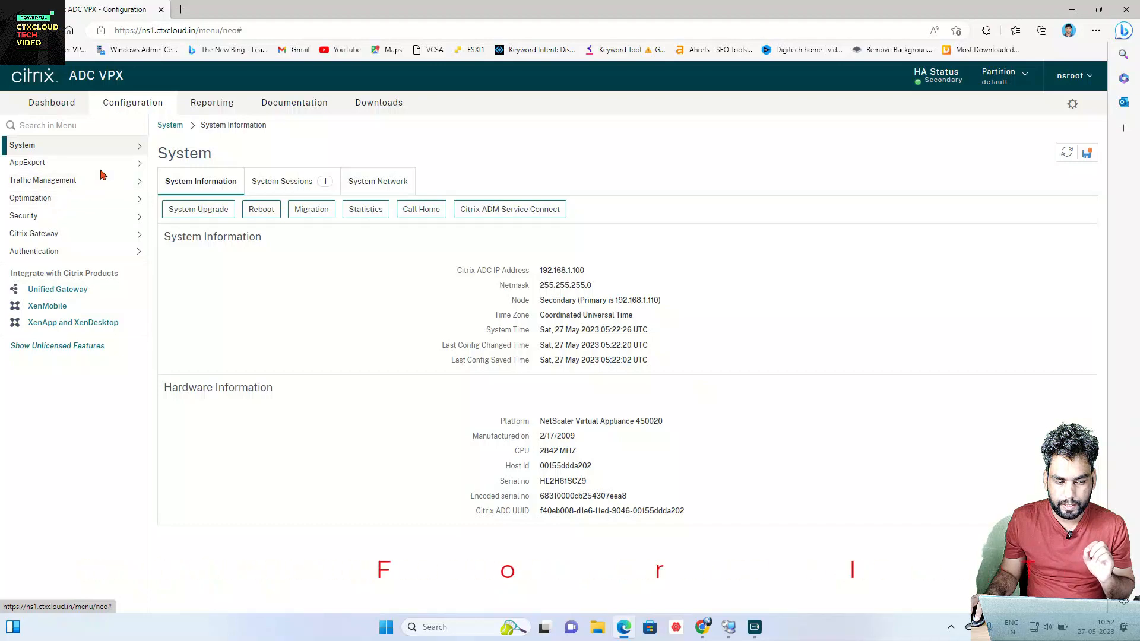
Step: Set HA node 0 (192.168.1.100) to ENABLED in the High Availability Nodes list
{"action": "left_click", "coordinate": [101, 147]}
{"action": "left_click", "coordinate": [47, 200]}
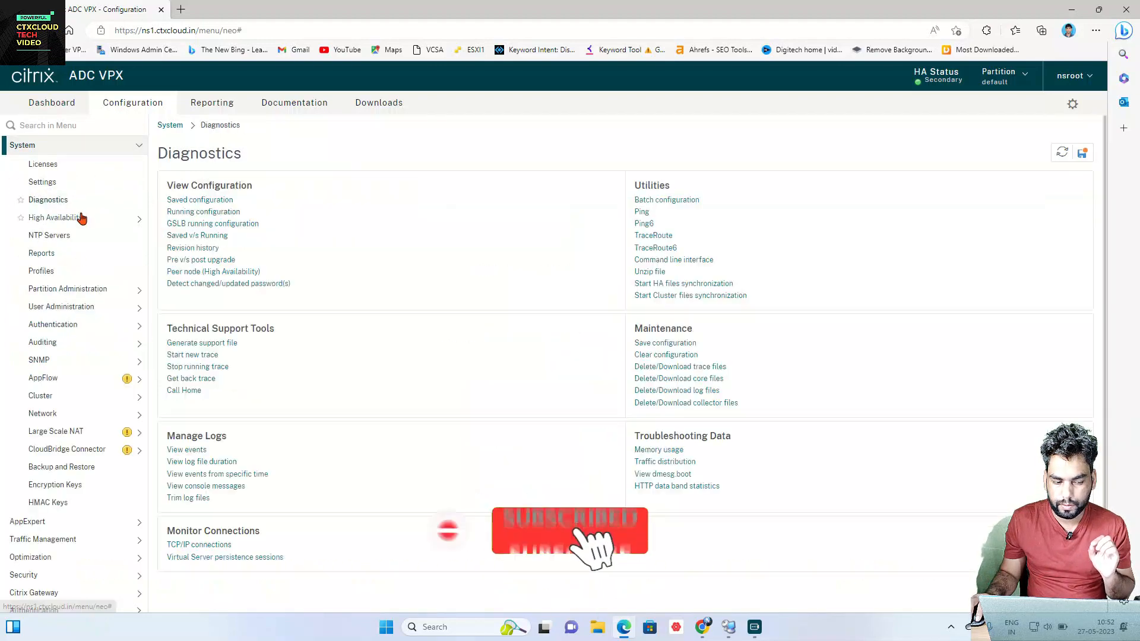
{"action": "left_click", "coordinate": [76, 218]}
{"action": "left_click", "coordinate": [47, 234]}
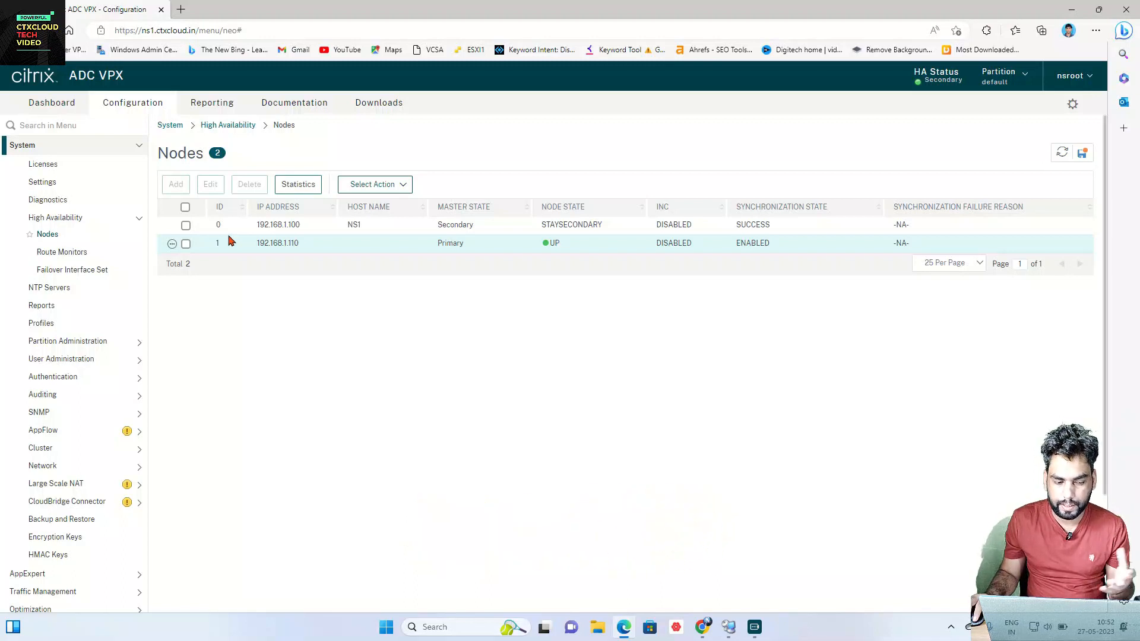
{"action": "left_click", "coordinate": [185, 225]}
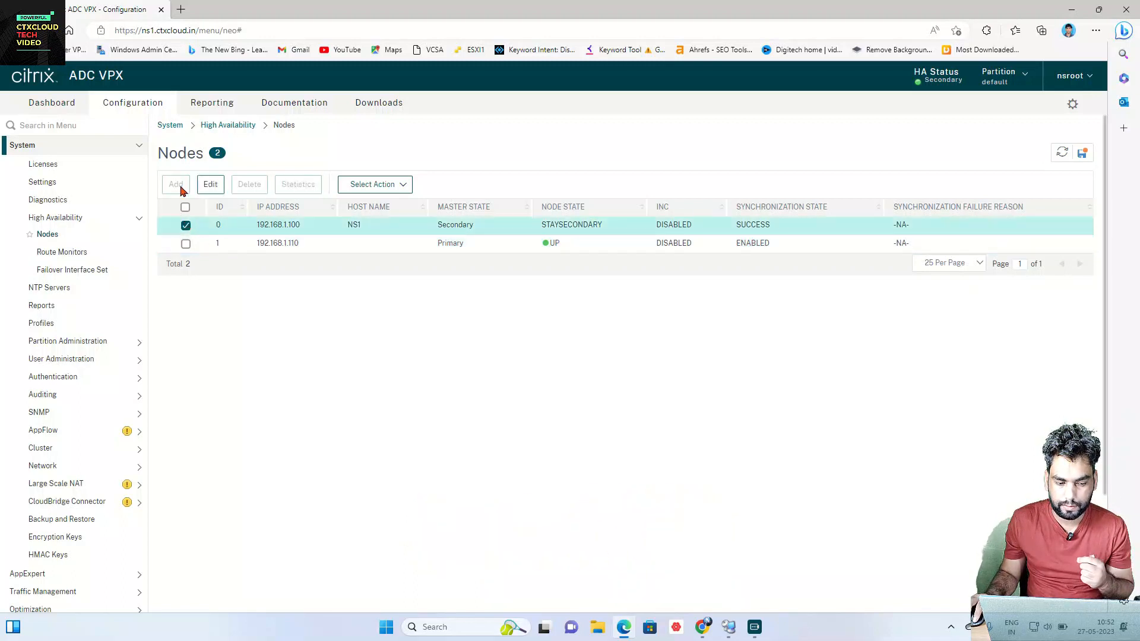
{"action": "left_click", "coordinate": [211, 185]}
{"action": "left_click", "coordinate": [98, 257]}
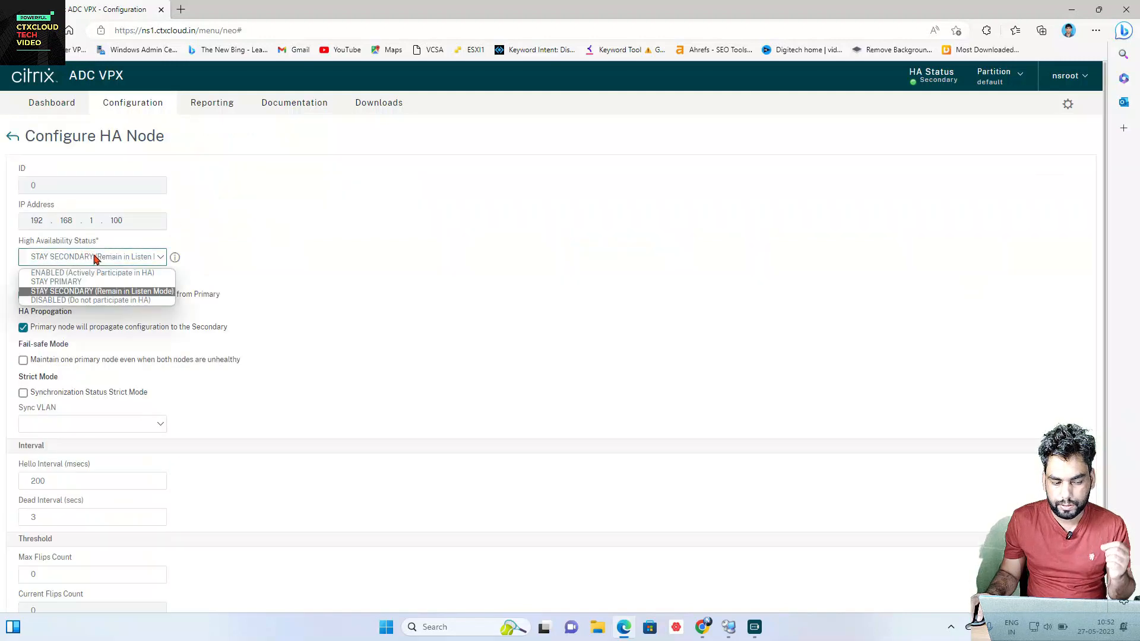
{"action": "left_click", "coordinate": [99, 276]}
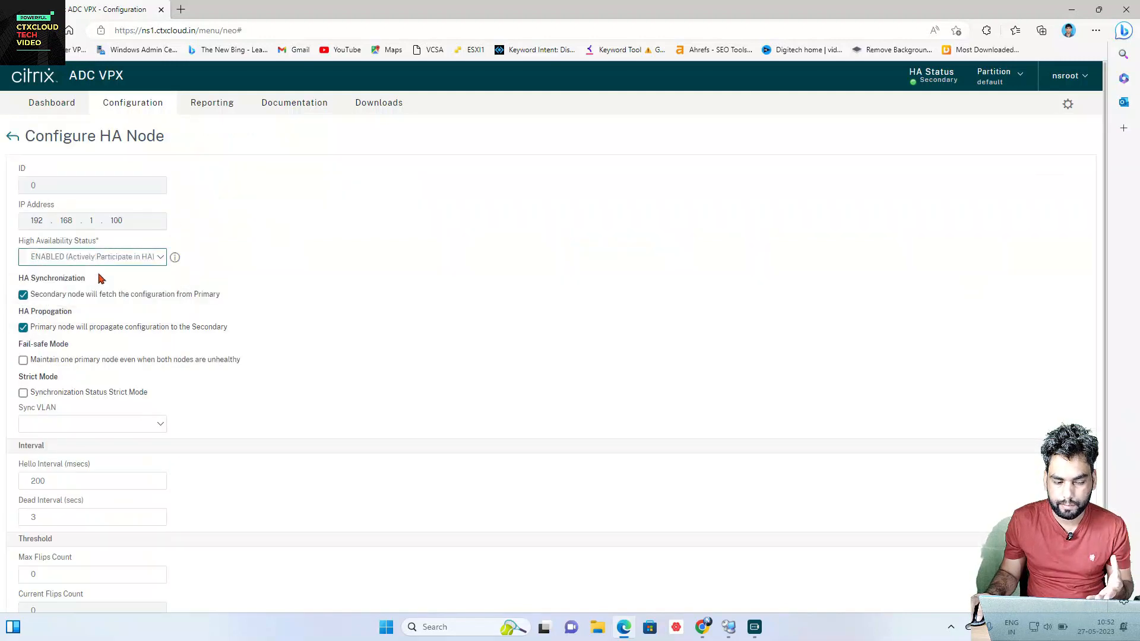
{"action": "scroll", "coordinate": [209, 247], "scroll_direction": "down", "scroll_amount": 2}
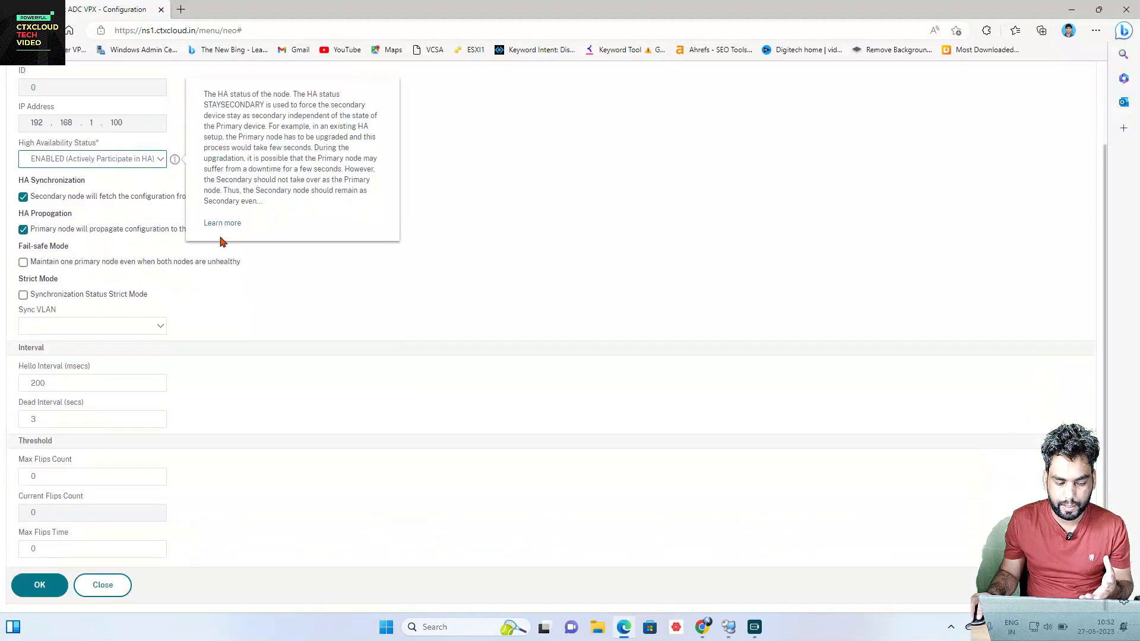
{"action": "left_click", "coordinate": [23, 587]}
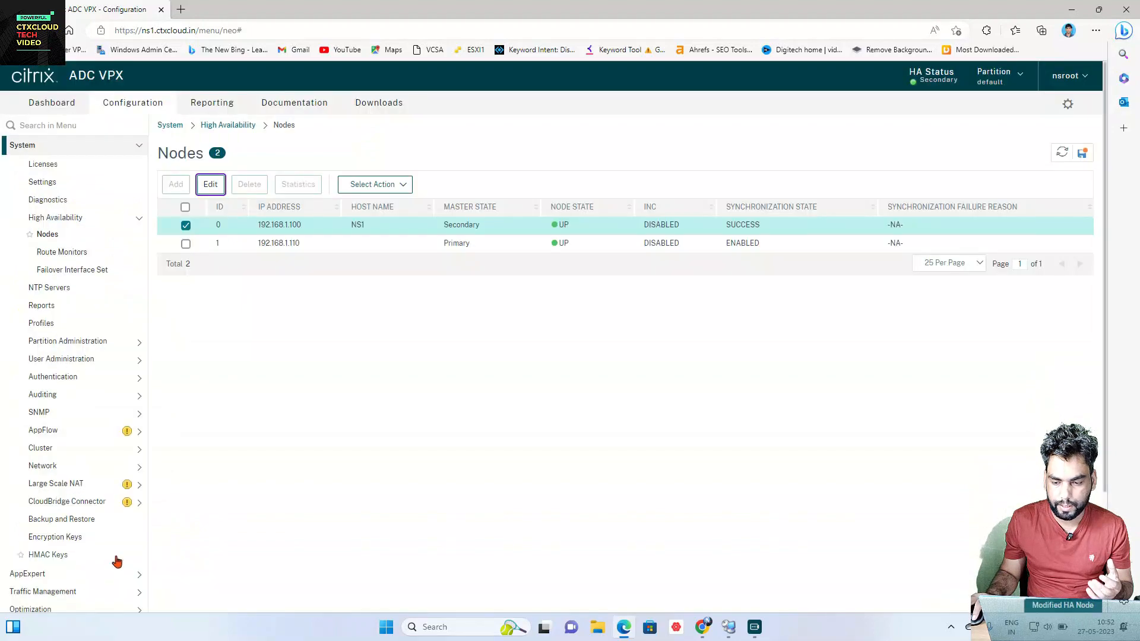
Step: Save the configuration, force an HA failover on the node, and close Edge
{"action": "left_click", "coordinate": [1081, 153]}
{"action": "left_click", "coordinate": [618, 375]}
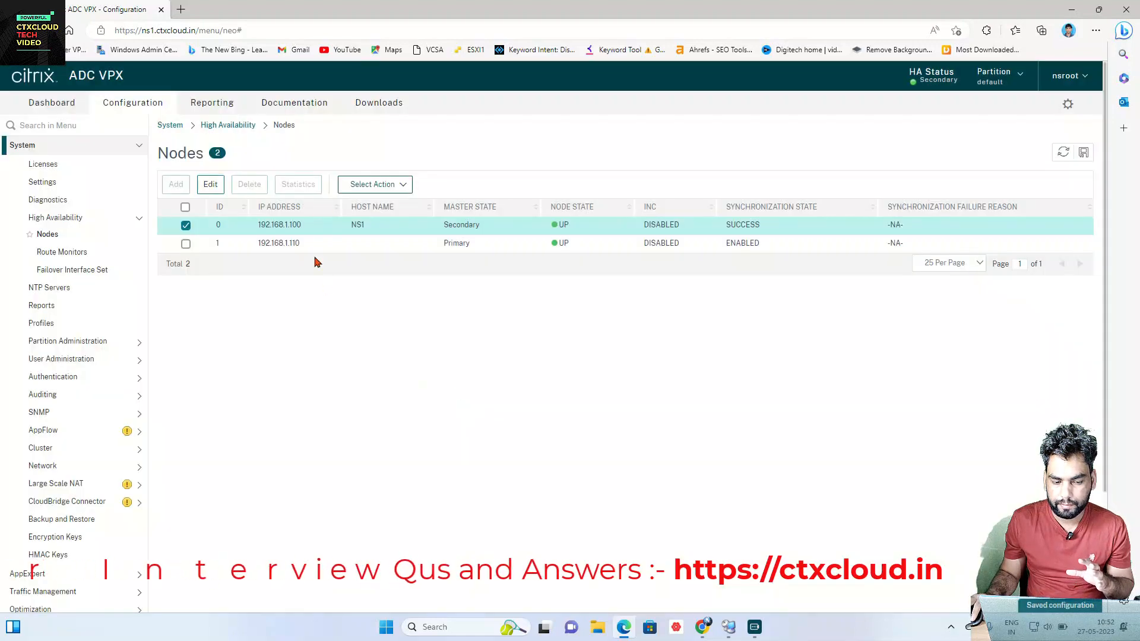
{"action": "left_click", "coordinate": [389, 187]}
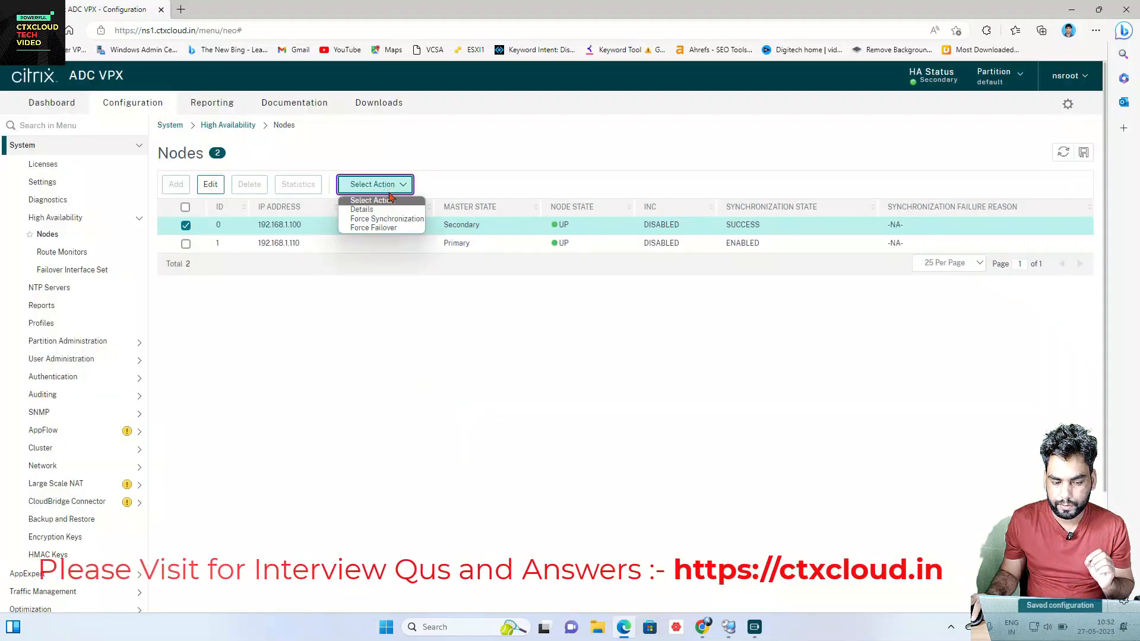
{"action": "left_click", "coordinate": [377, 229]}
{"action": "left_click", "coordinate": [620, 399]}
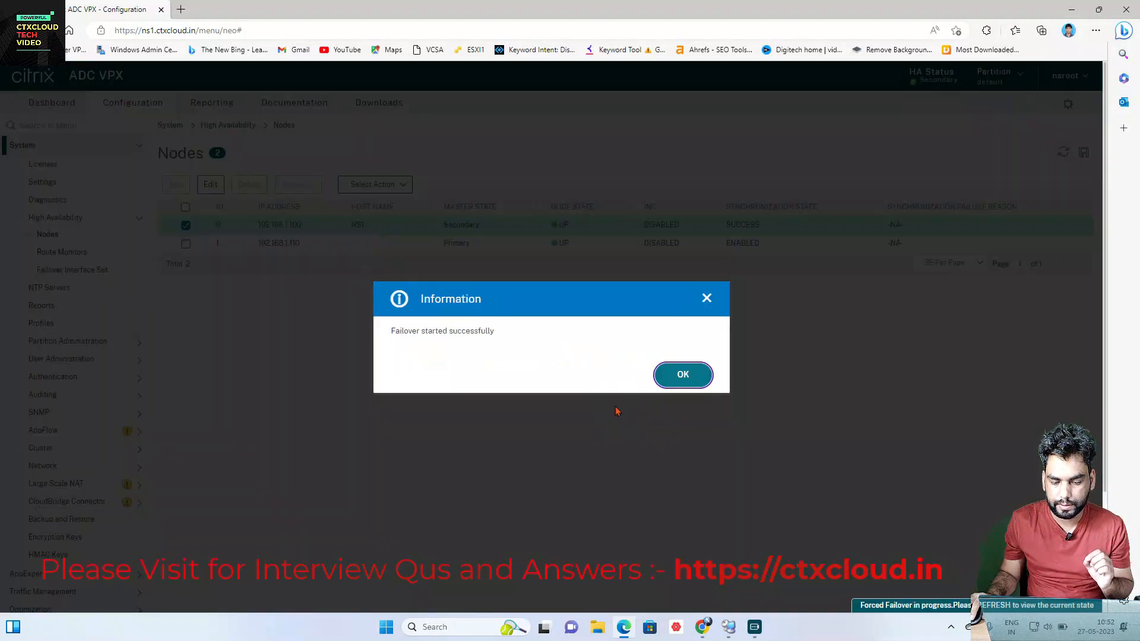
{"action": "left_click", "coordinate": [681, 375]}
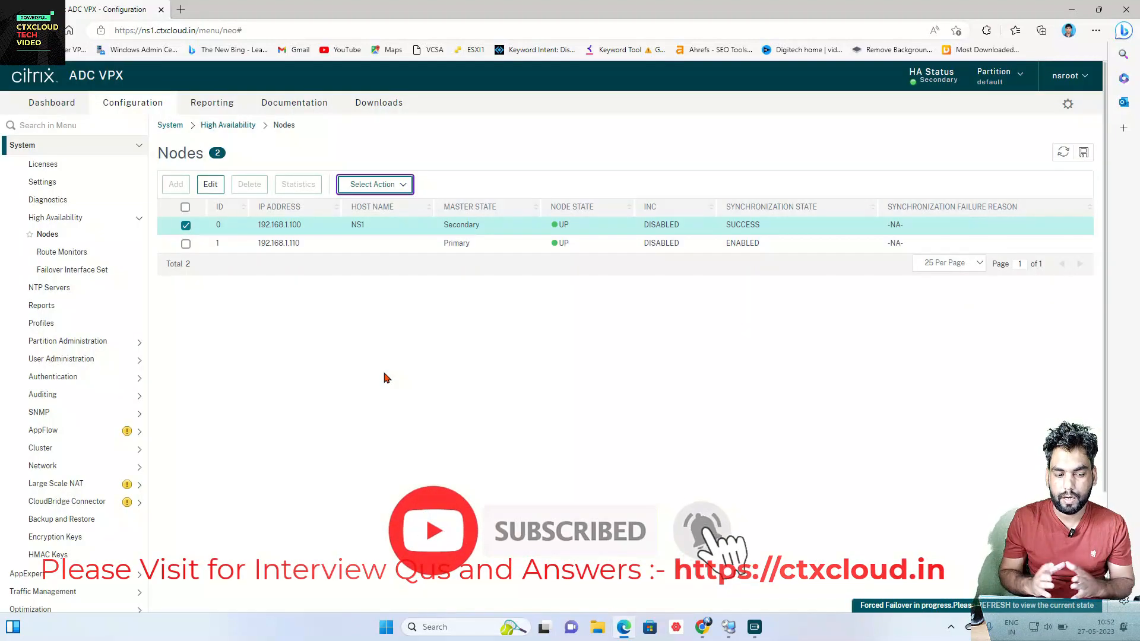
{"action": "left_click", "coordinate": [1127, 9]}
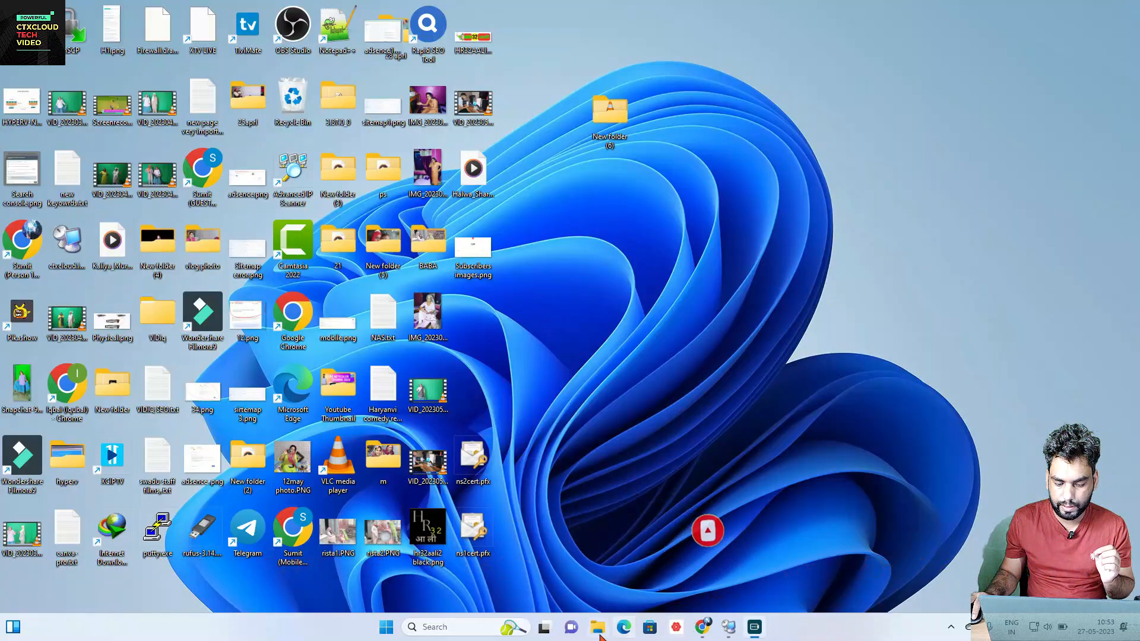
Step: Open ns1.ctxcloud.in in a new browser tab and log on with the administrator user name and password
{"action": "left_click", "coordinate": [701, 629]}
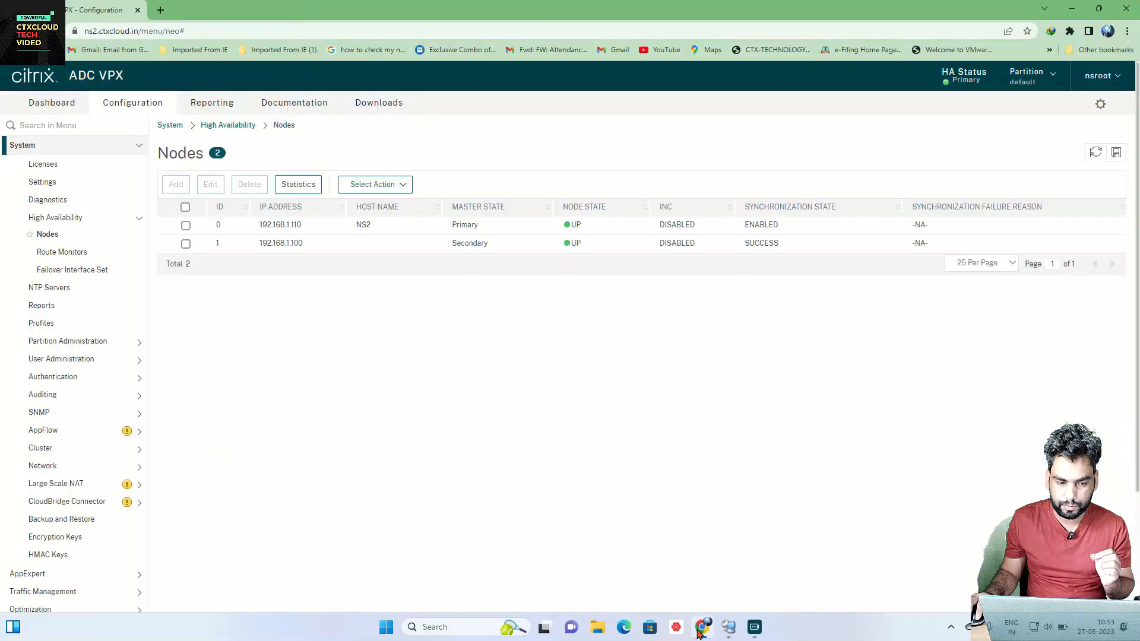
{"action": "left_click", "coordinate": [160, 10]}
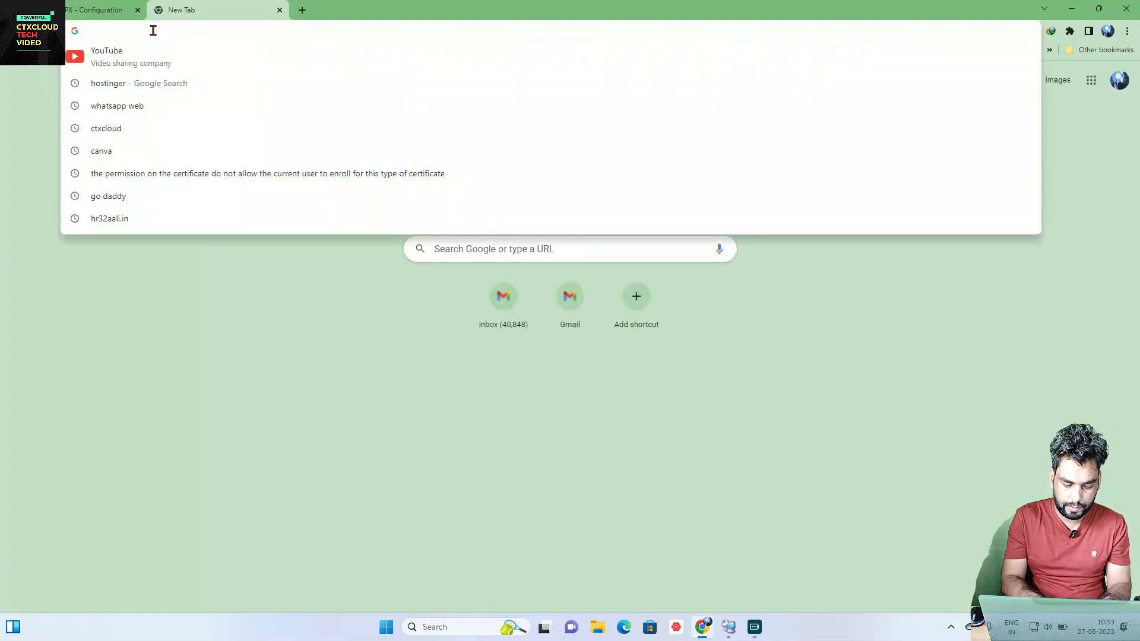
{"action": "type", "text": "ns"}
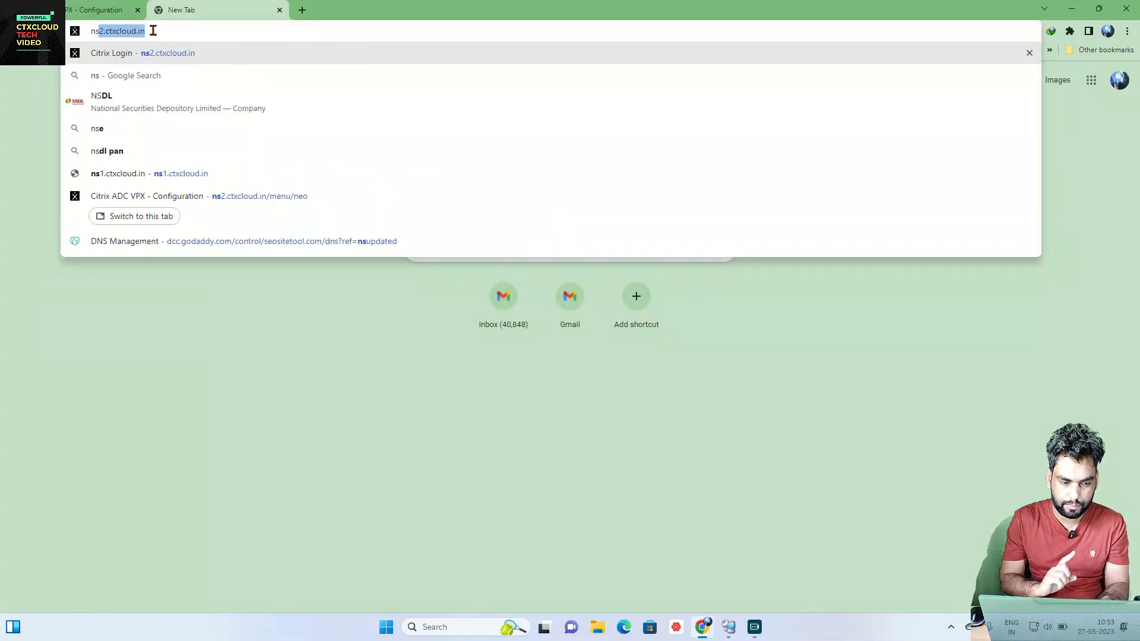
{"action": "type", "text": "1"}
{"action": "key", "text": "Return"}
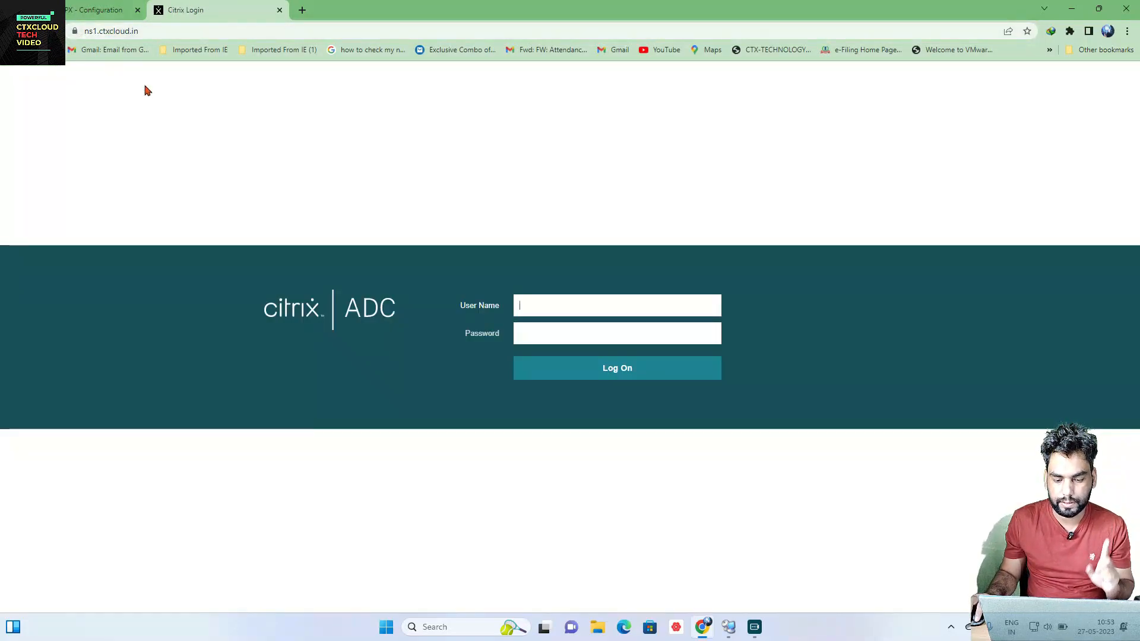
{"action": "left_click", "coordinate": [541, 303]}
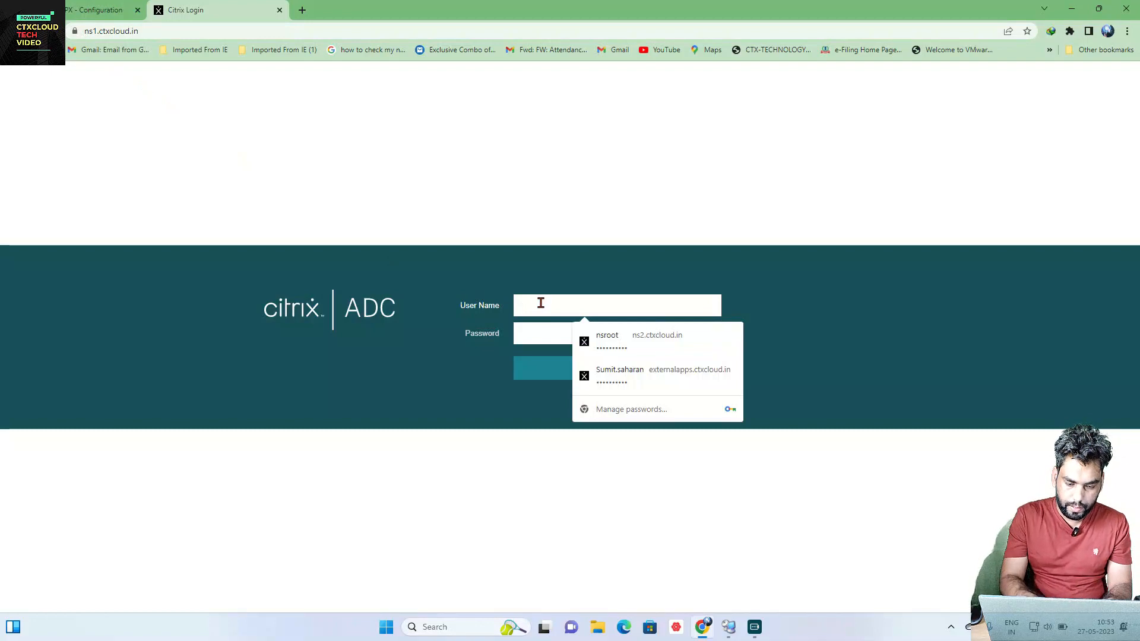
{"action": "type", "text": "nsr"}
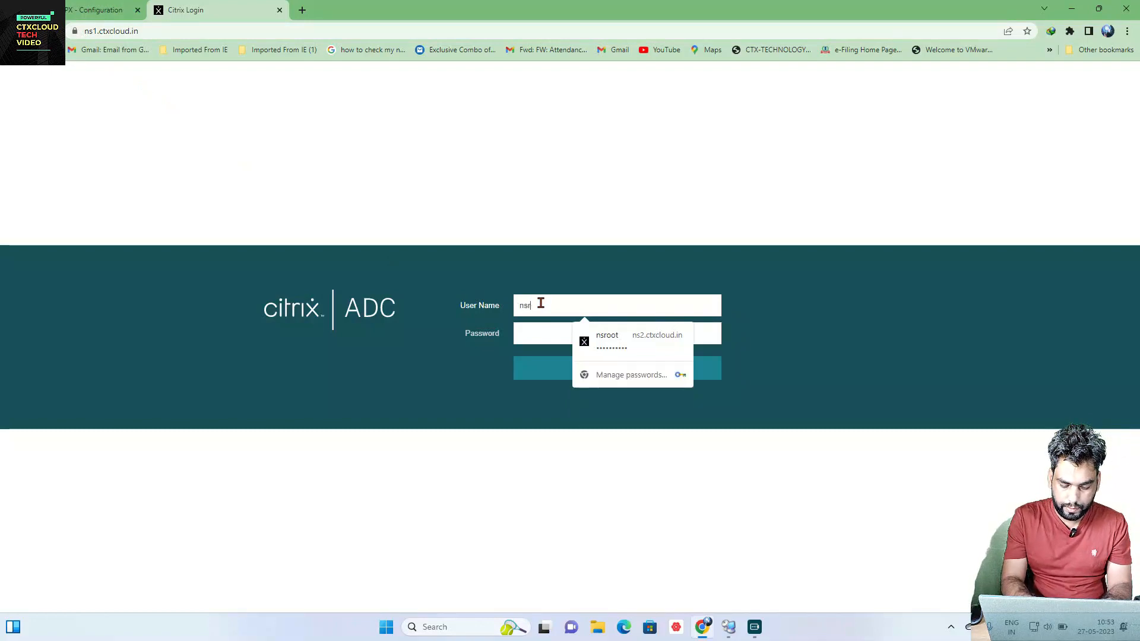
{"action": "type", "text": "oot"}
{"action": "key", "text": "Tab"}
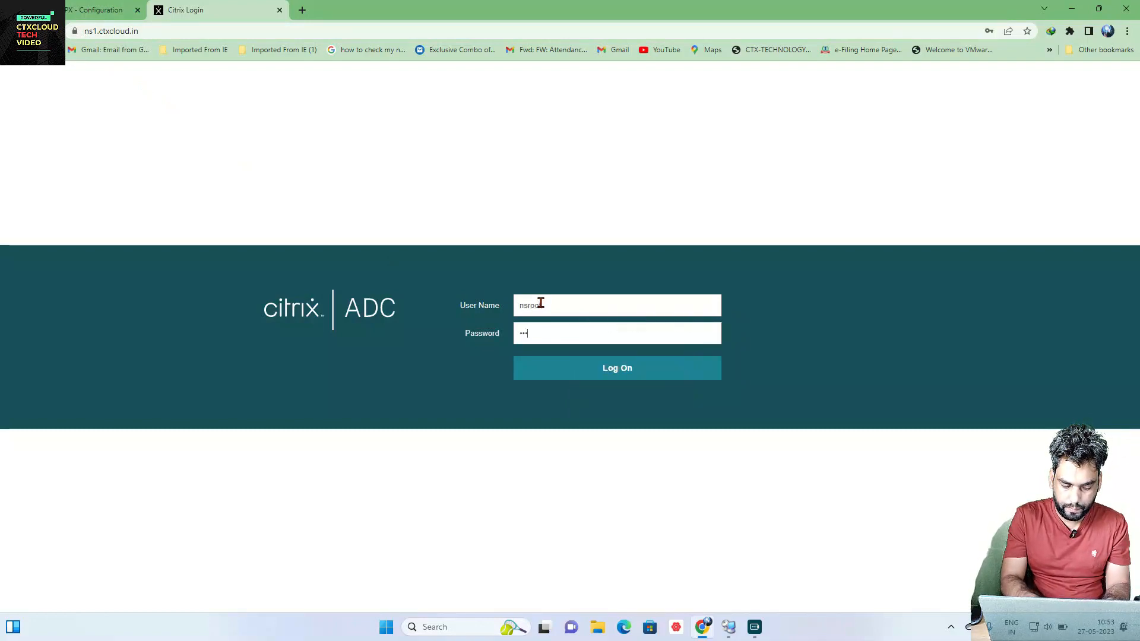
{"action": "type", "text": "••••••••••"}
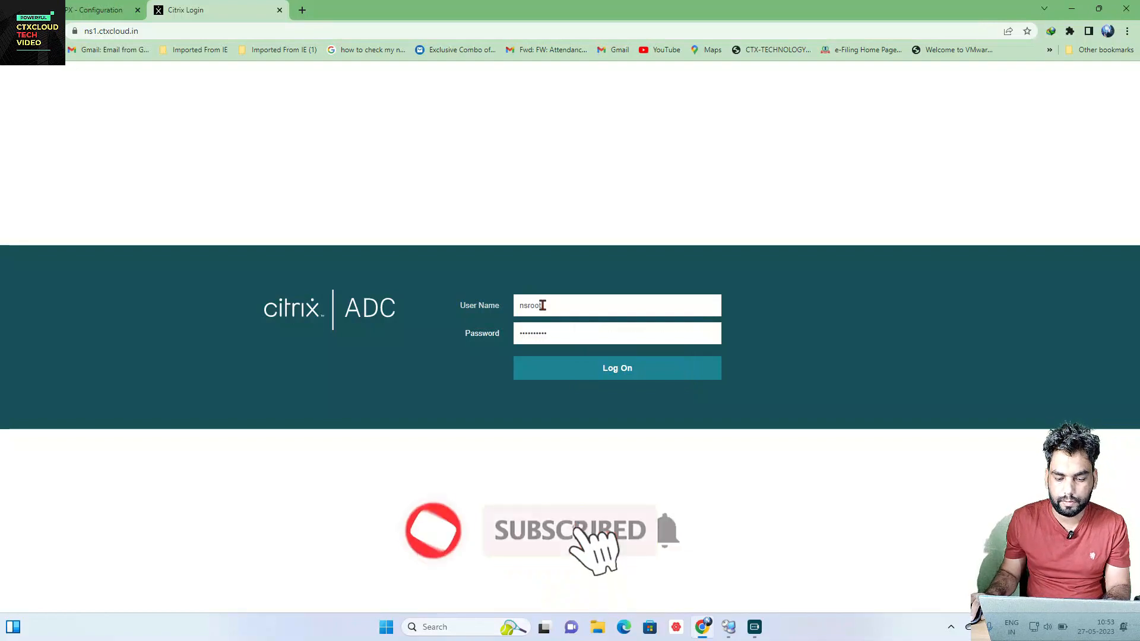
{"action": "type", "text": "••"}
{"action": "key", "text": "Return"}
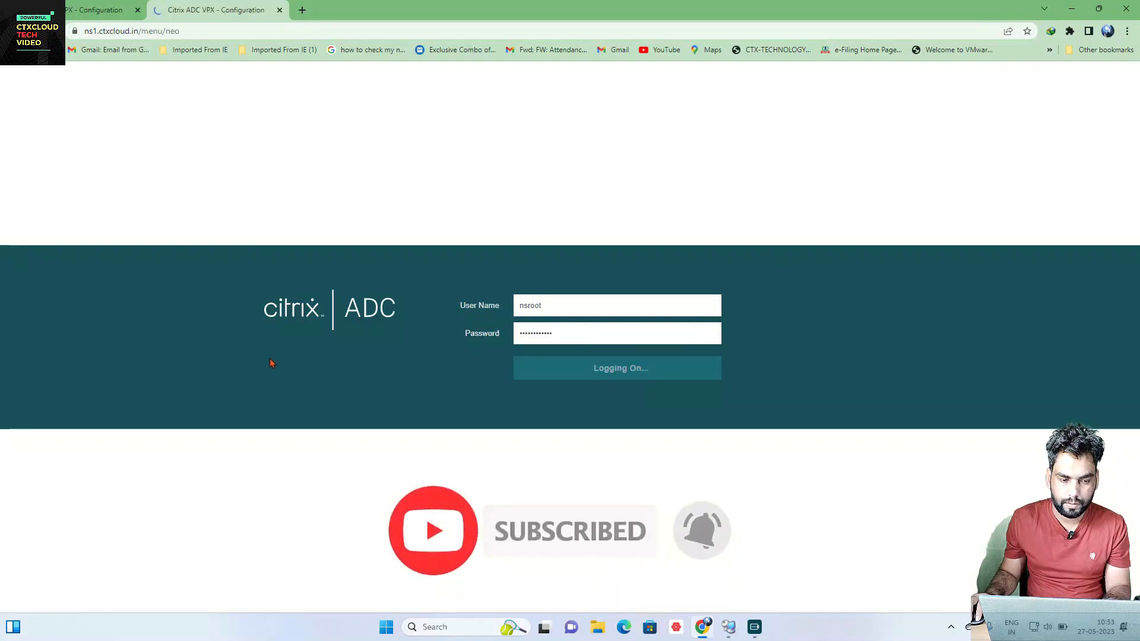